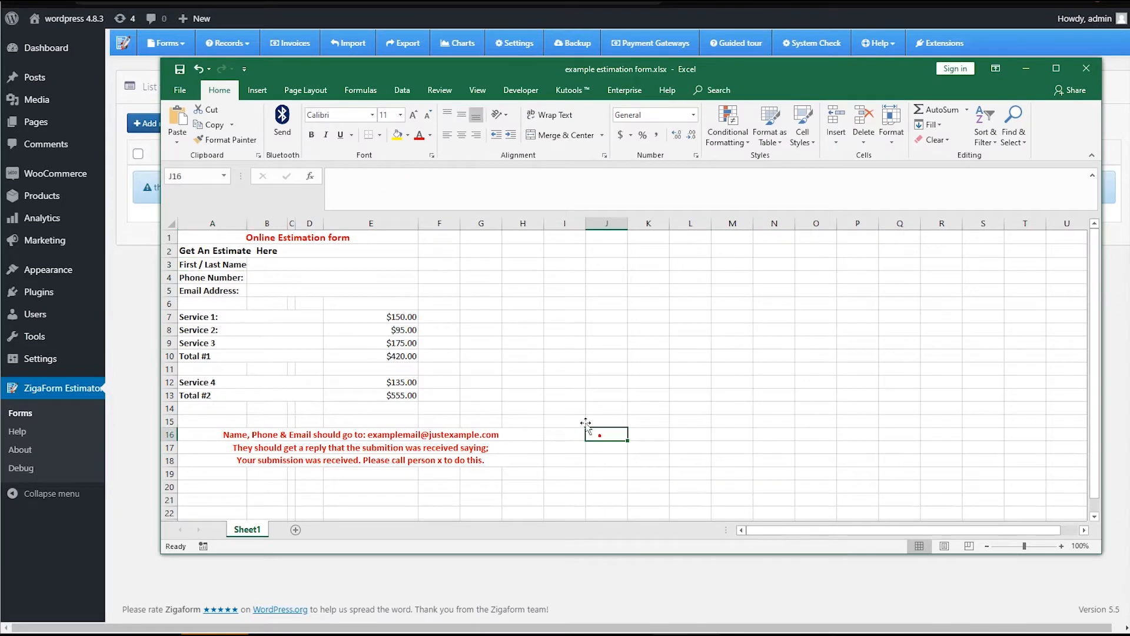
Review the contact rows of the estimation sheet: First / Last Name, Phone Number and Email Address with their entry cells.
{"action": "left_click", "coordinate": [434, 298]}
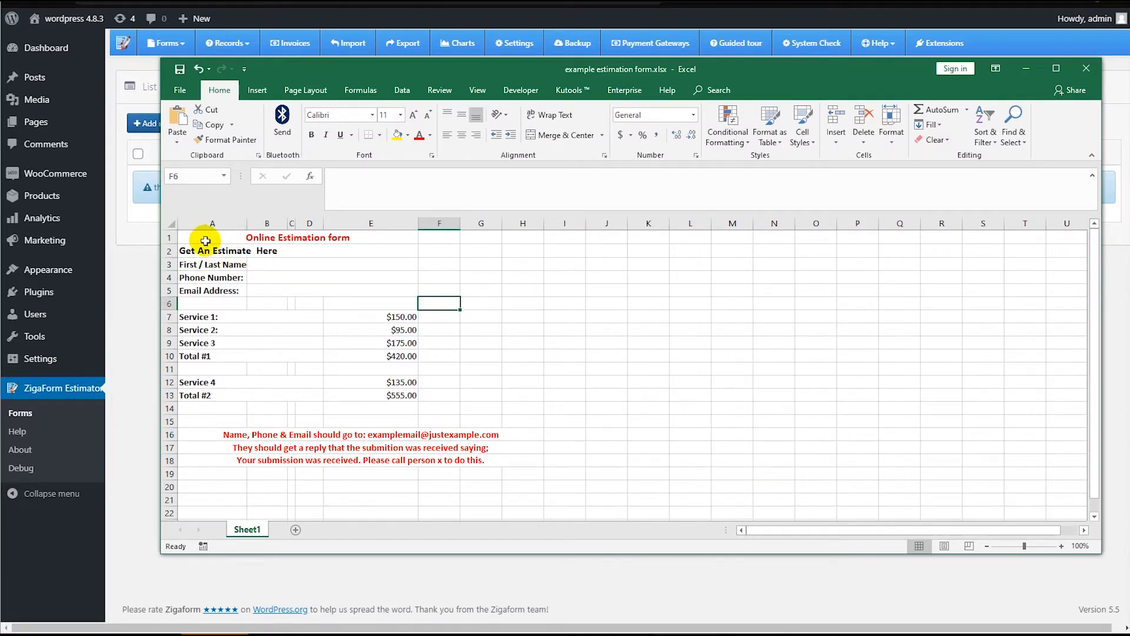
{"action": "left_click", "coordinate": [276, 276]}
{"action": "left_click", "coordinate": [227, 264]}
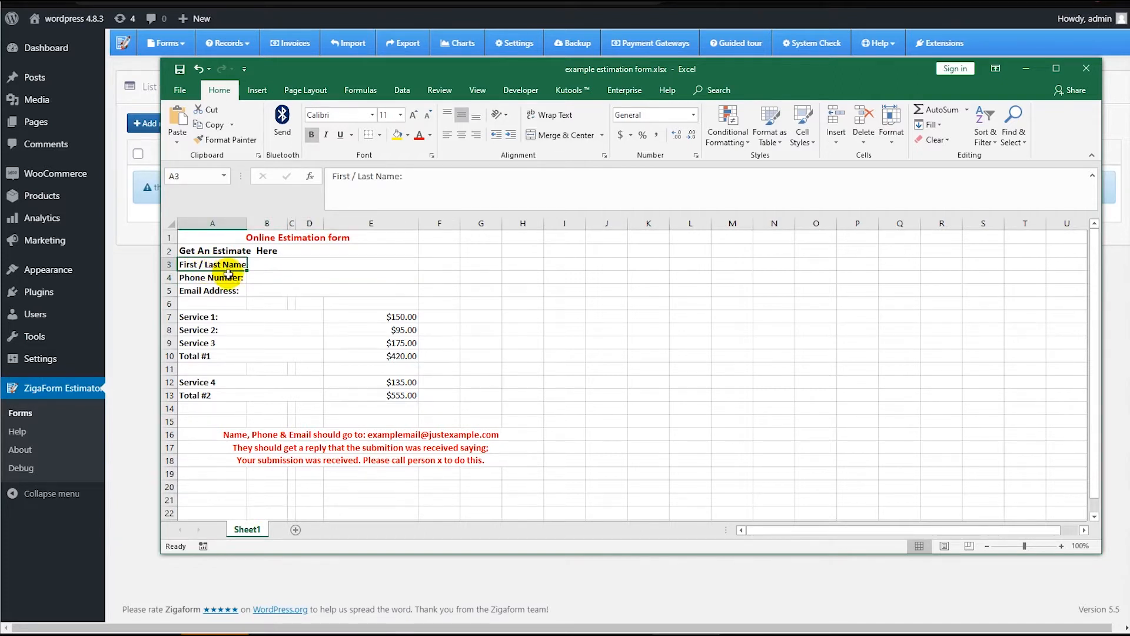
{"action": "left_click", "coordinate": [228, 280]}
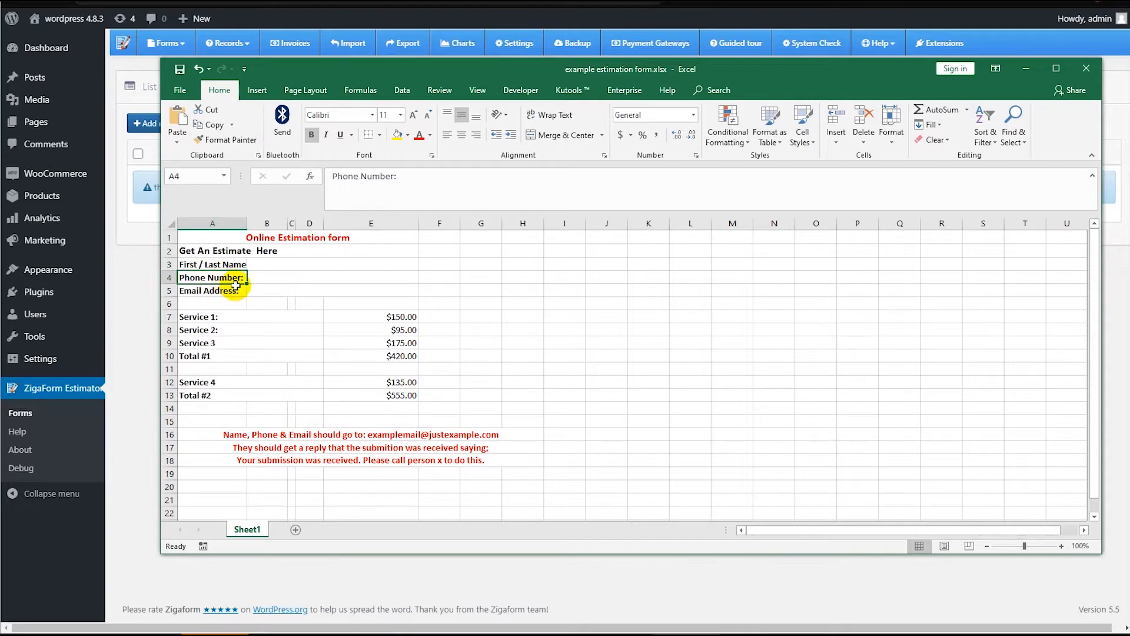
{"action": "left_click", "coordinate": [230, 289]}
{"action": "left_click", "coordinate": [244, 277]}
{"action": "left_click", "coordinate": [235, 263]}
{"action": "left_click", "coordinate": [264, 293]}
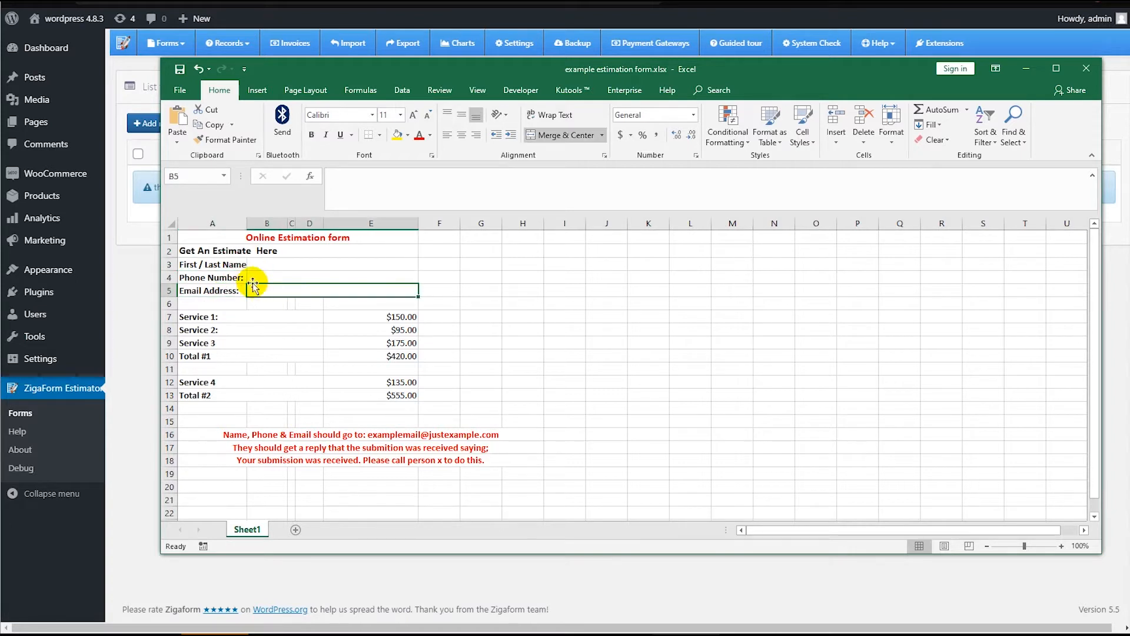
{"action": "left_click", "coordinate": [261, 279]}
{"action": "left_click", "coordinate": [272, 292]}
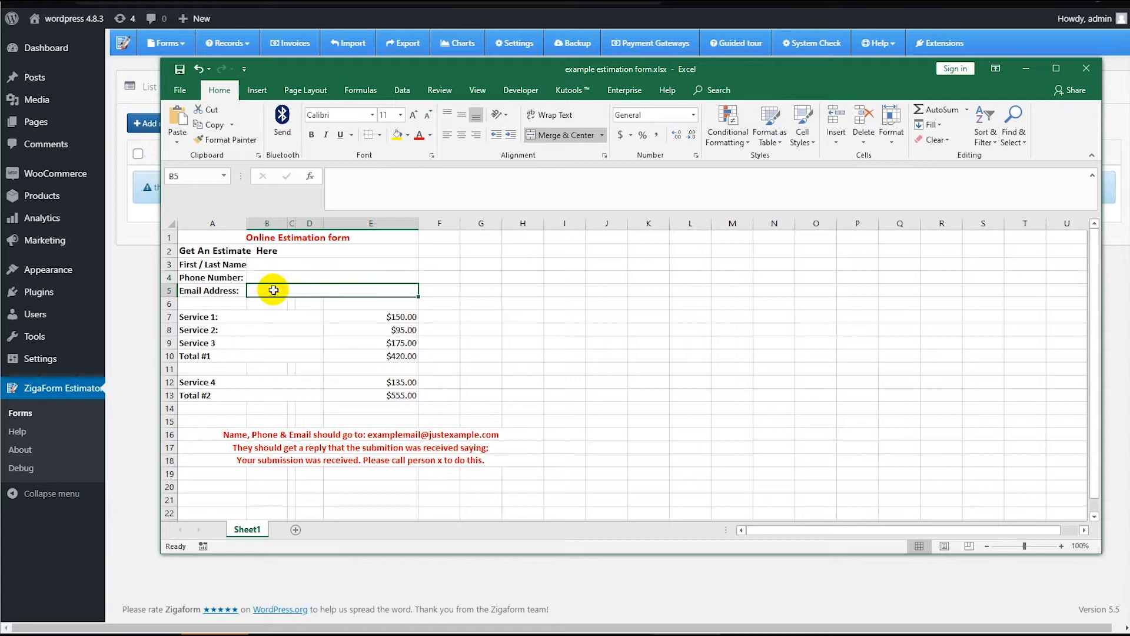
Review the Service 1 to Service 3 rows and inspect the formula behind Total #1 in cell E10.
{"action": "left_click", "coordinate": [305, 316]}
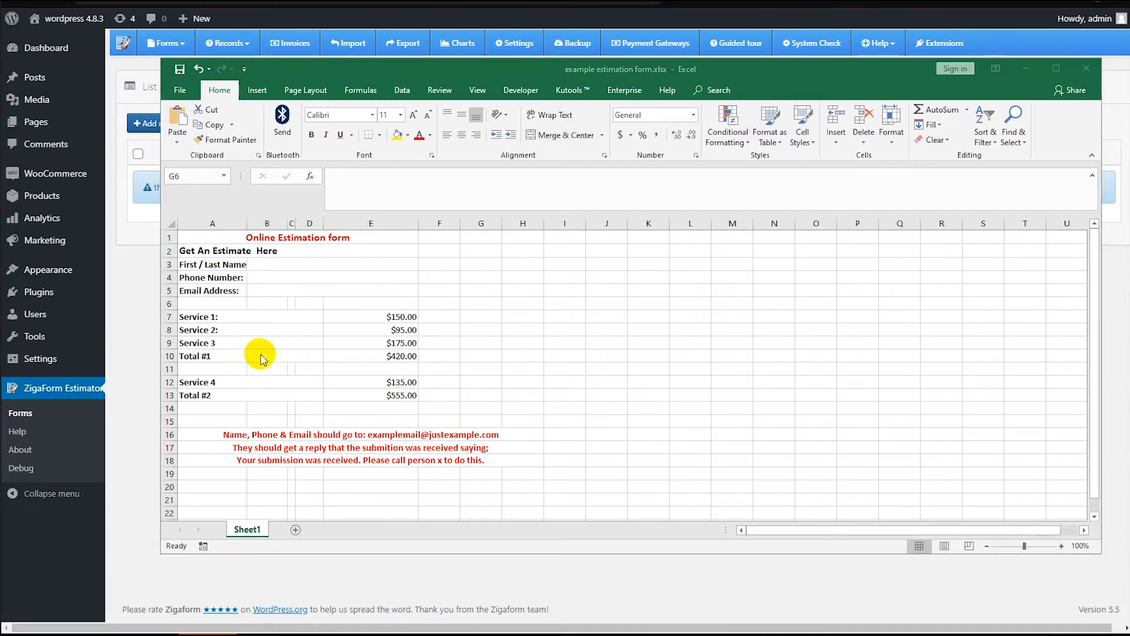
{"action": "left_click", "coordinate": [225, 319]}
{"action": "left_click", "coordinate": [251, 334]}
{"action": "left_click", "coordinate": [256, 349]}
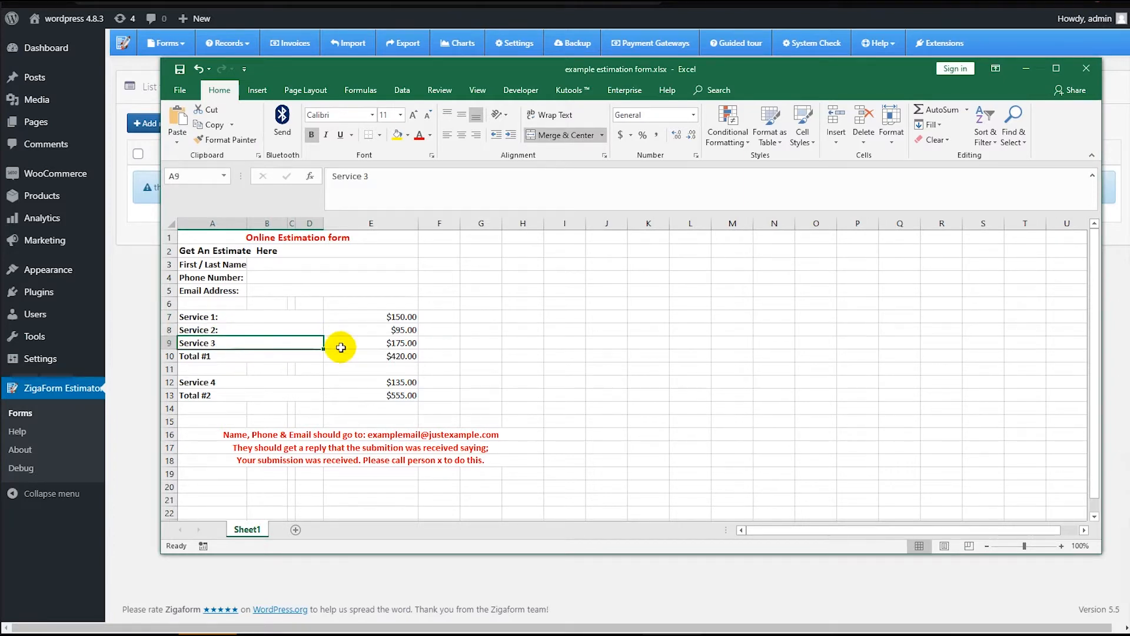
{"action": "left_click", "coordinate": [298, 355]}
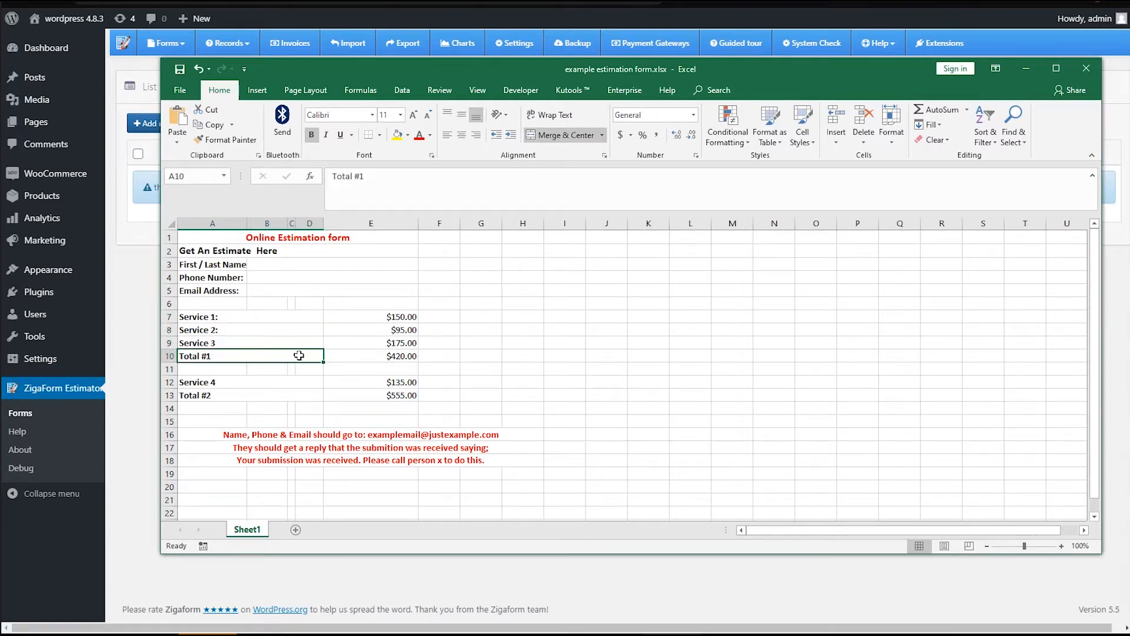
{"action": "left_click", "coordinate": [348, 357]}
{"action": "left_click", "coordinate": [440, 183]}
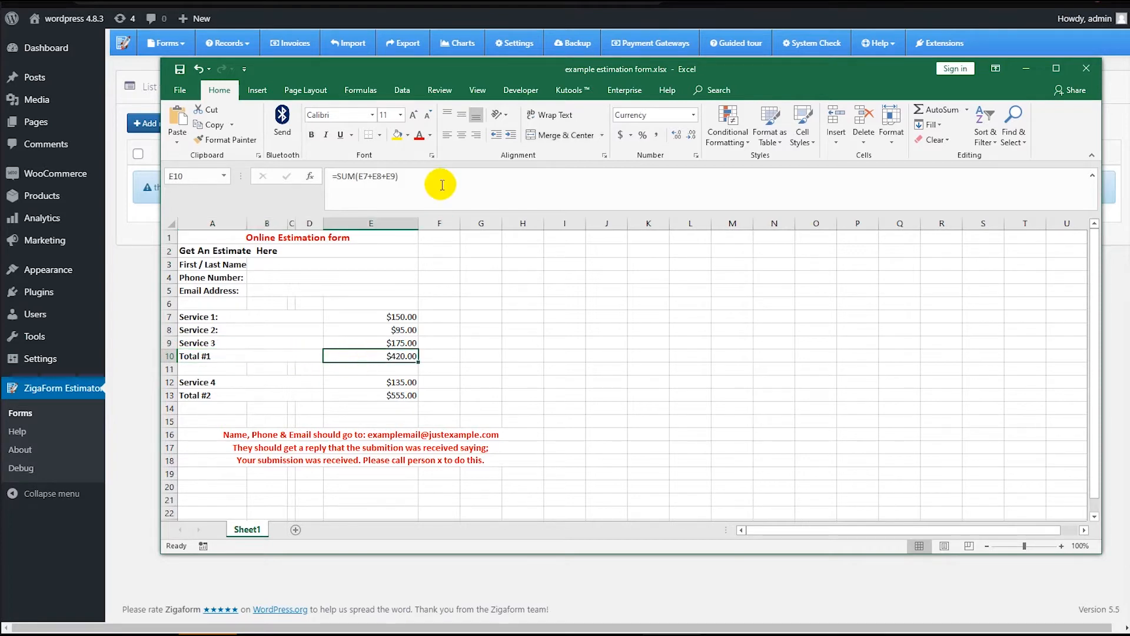
{"action": "left_click", "coordinate": [415, 179]}
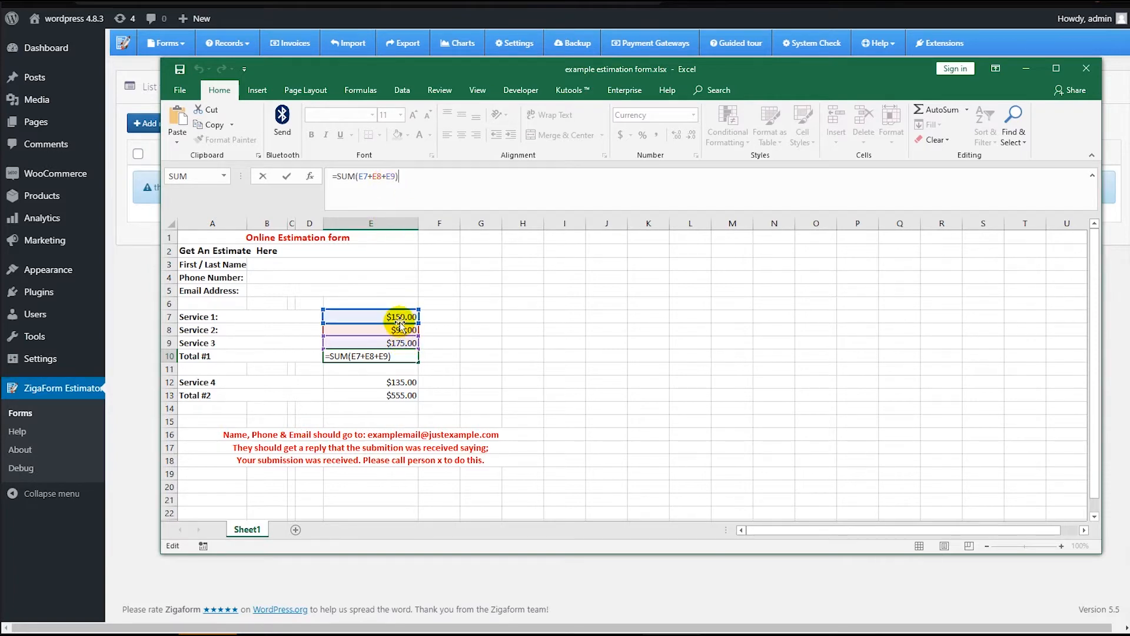
{"action": "left_click", "coordinate": [440, 330]}
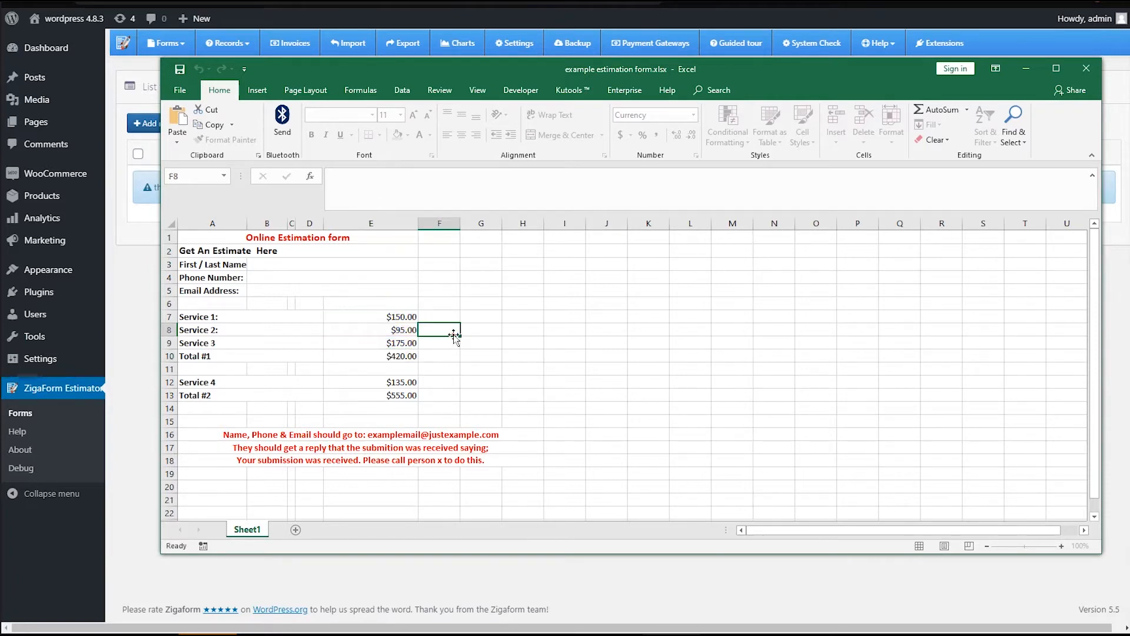
{"action": "left_click", "coordinate": [413, 356]}
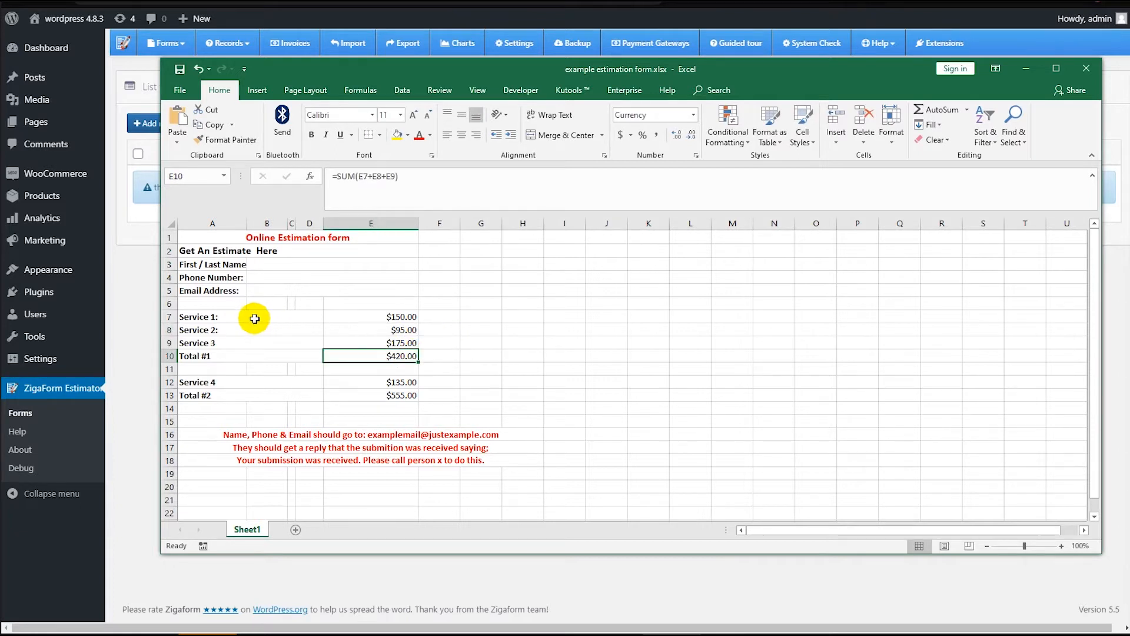
{"action": "left_click_drag", "start_coordinate": [245, 317], "coordinate": [380, 394]}
{"action": "left_click", "coordinate": [474, 354]}
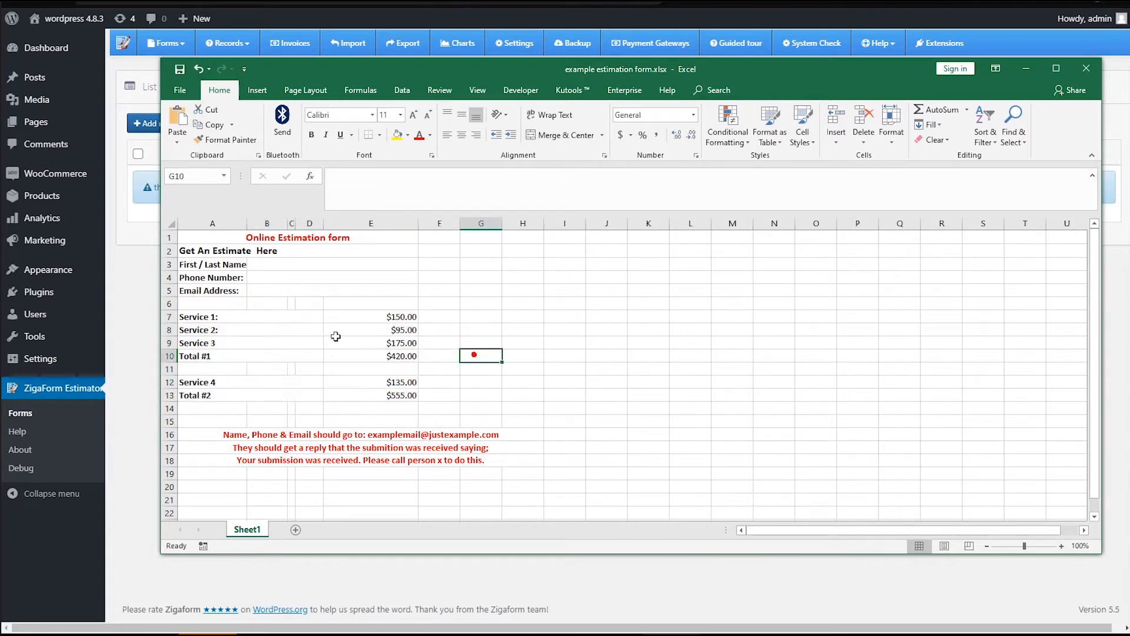
Compare the Service 4 row with the other service prices and inspect the formula behind Total #2 in cell E13.
{"action": "left_click", "coordinate": [249, 318]}
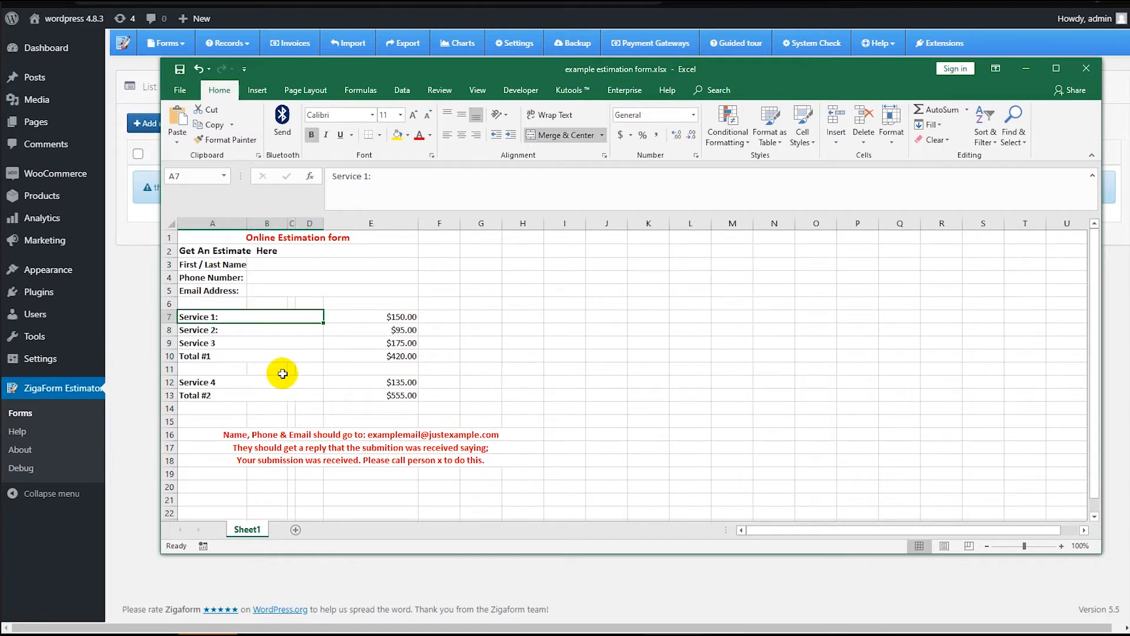
{"action": "left_click", "coordinate": [259, 380]}
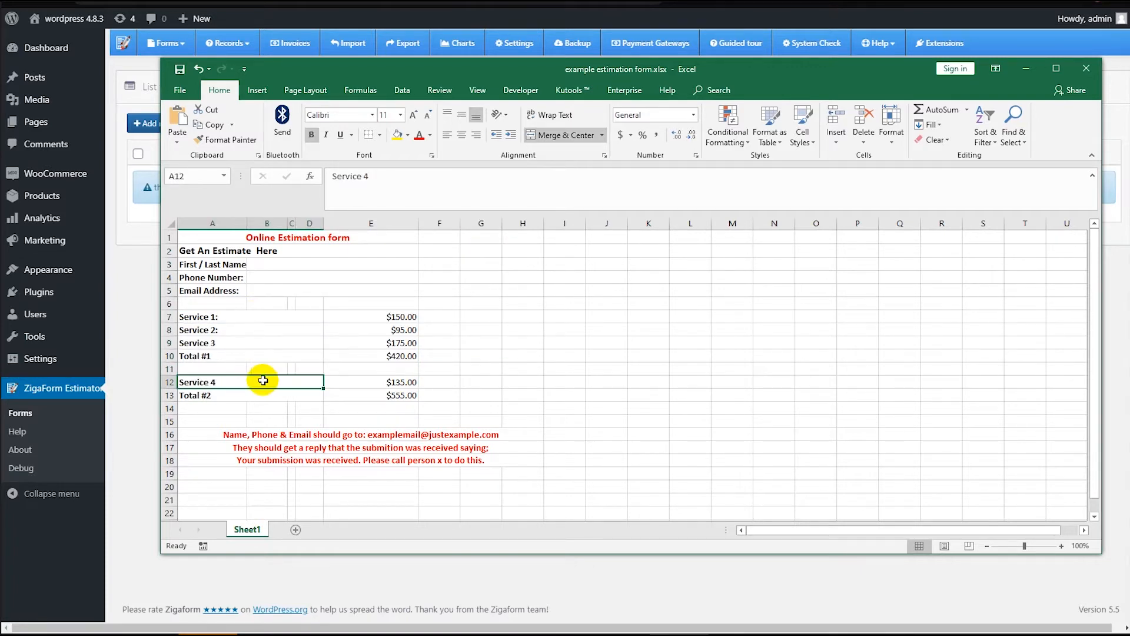
{"action": "left_click", "coordinate": [397, 379]}
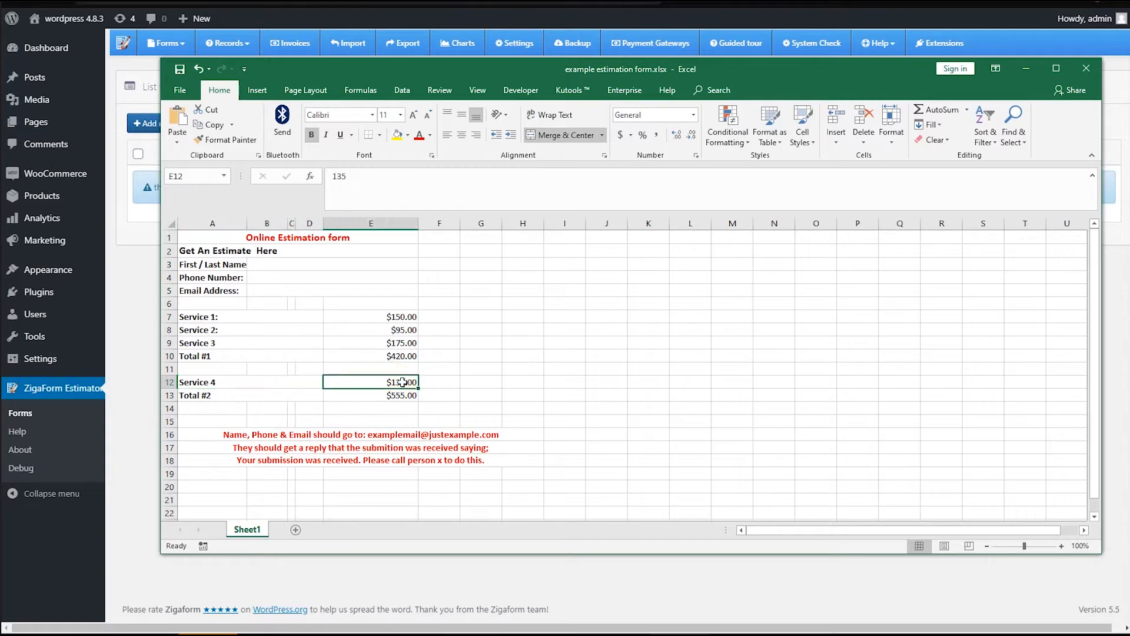
{"action": "left_click", "coordinate": [399, 344]}
{"action": "left_click", "coordinate": [401, 331]}
{"action": "left_click", "coordinate": [400, 318]}
{"action": "left_click", "coordinate": [389, 382]}
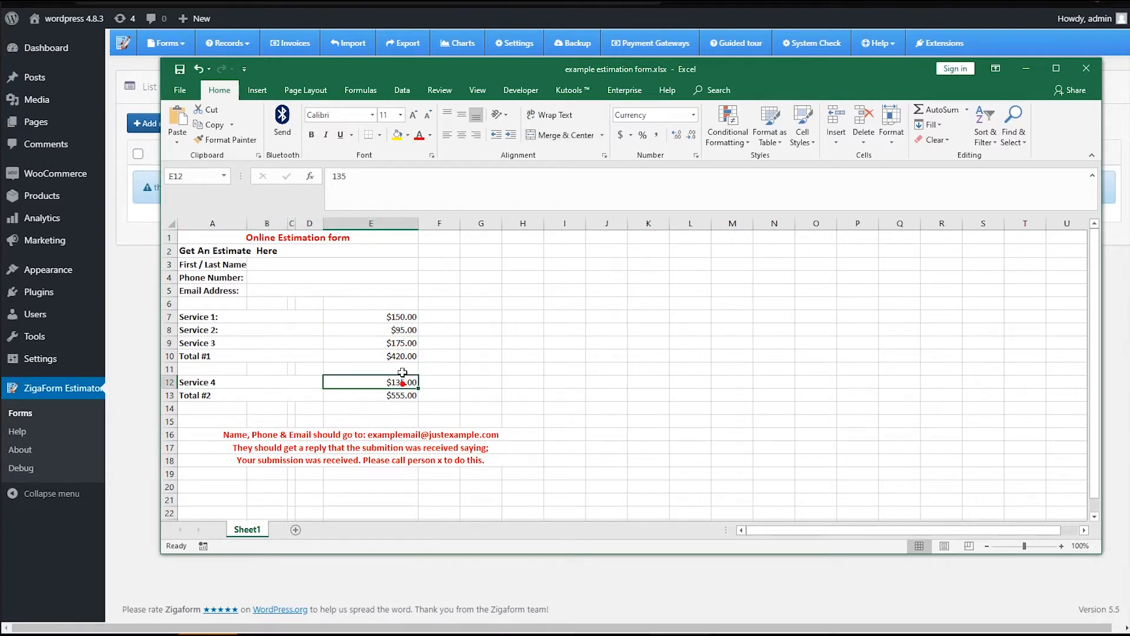
{"action": "left_click", "coordinate": [257, 398]}
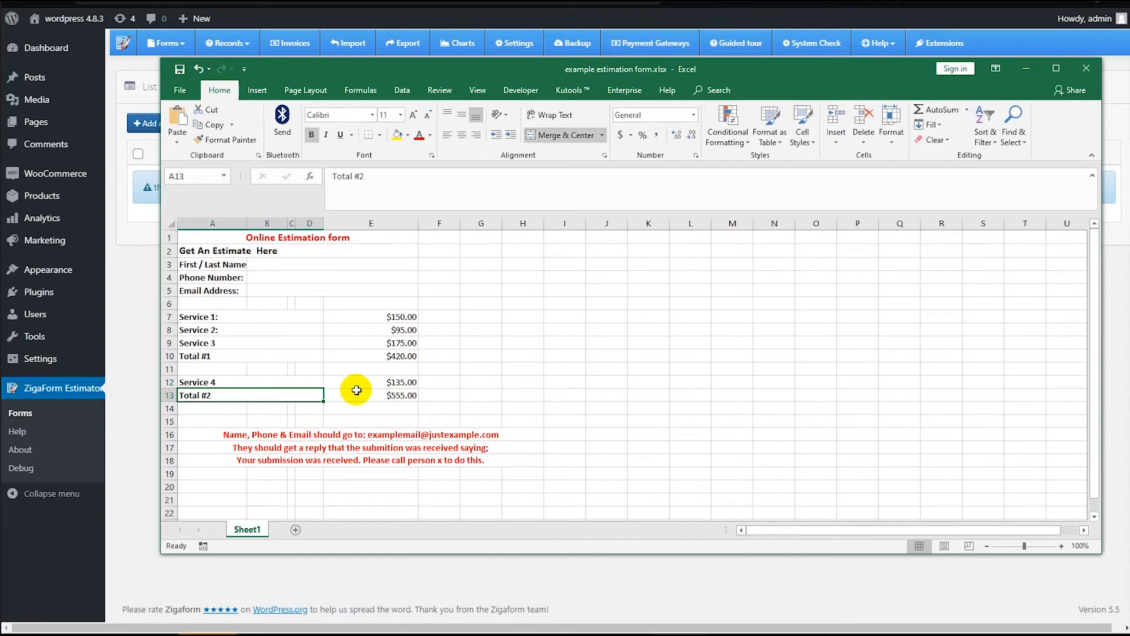
{"action": "left_click", "coordinate": [393, 399]}
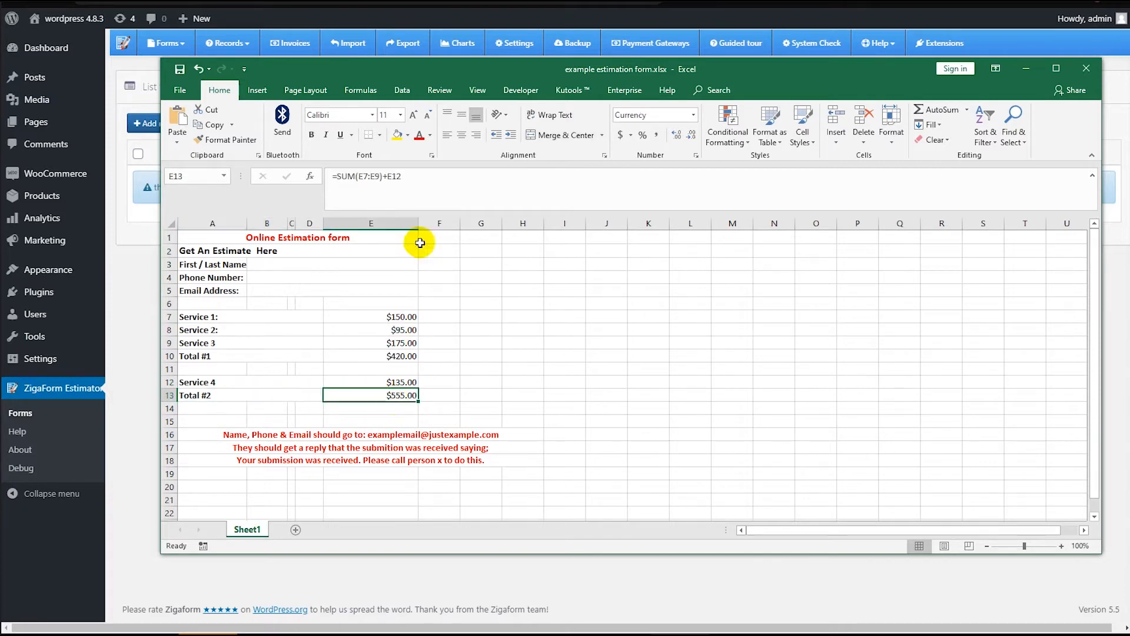
{"action": "left_click", "coordinate": [409, 180]}
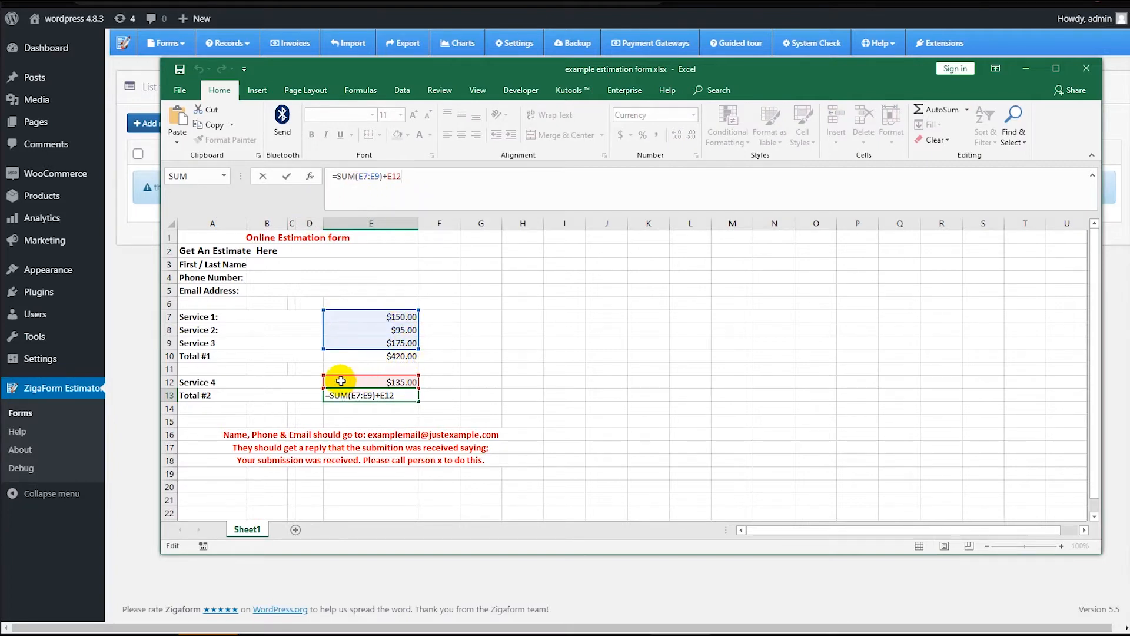
{"action": "left_click", "coordinate": [444, 392]}
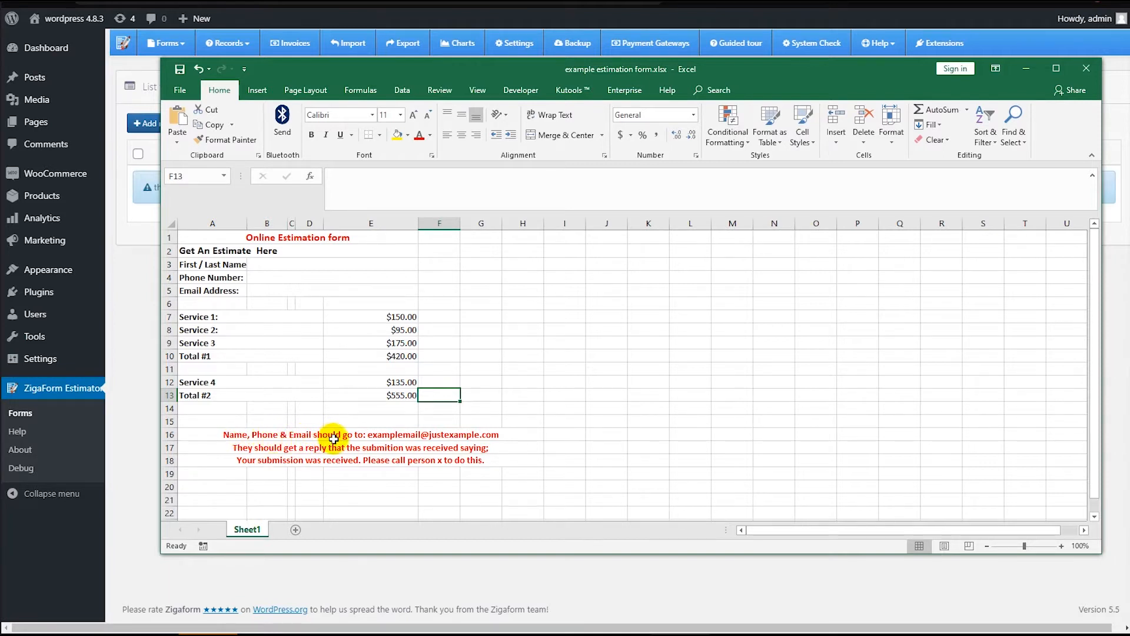
Review the notes in rows 16 to 18 on where submissions go and what reply is sent.
{"action": "left_click", "coordinate": [385, 435]}
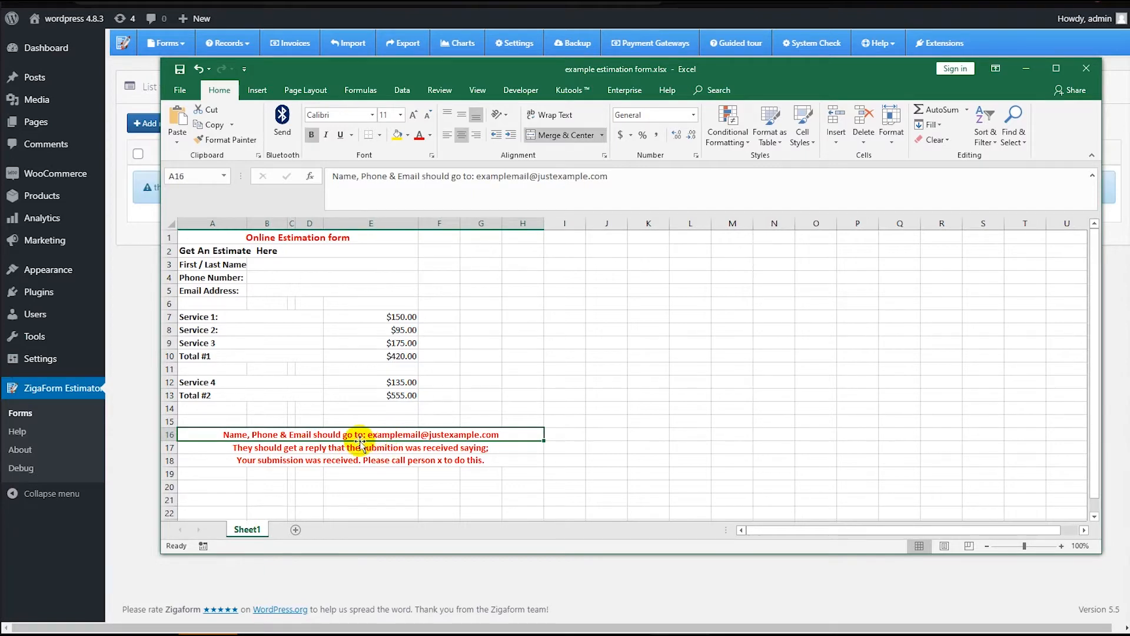
{"action": "left_click", "coordinate": [245, 459]}
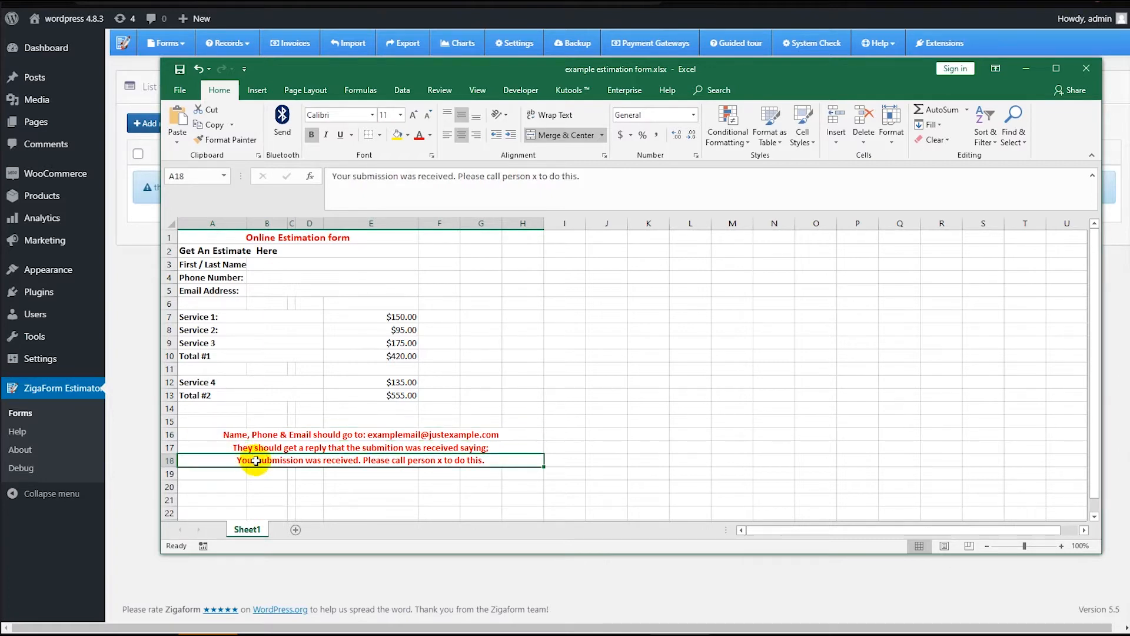
{"action": "left_click", "coordinate": [283, 384]}
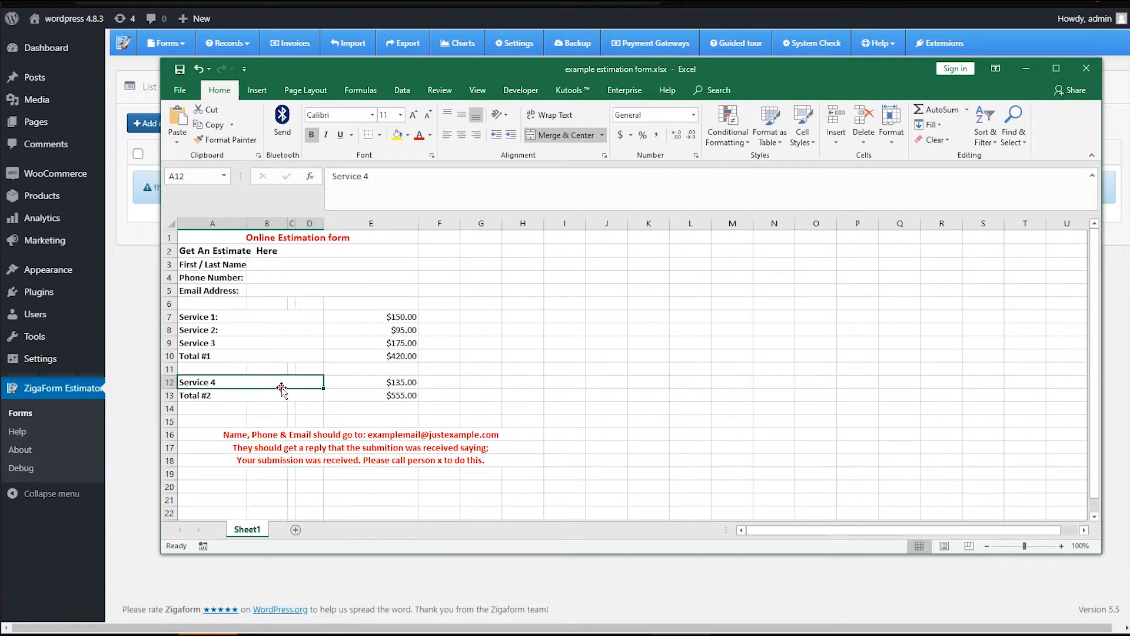
{"action": "left_click", "coordinate": [365, 327]}
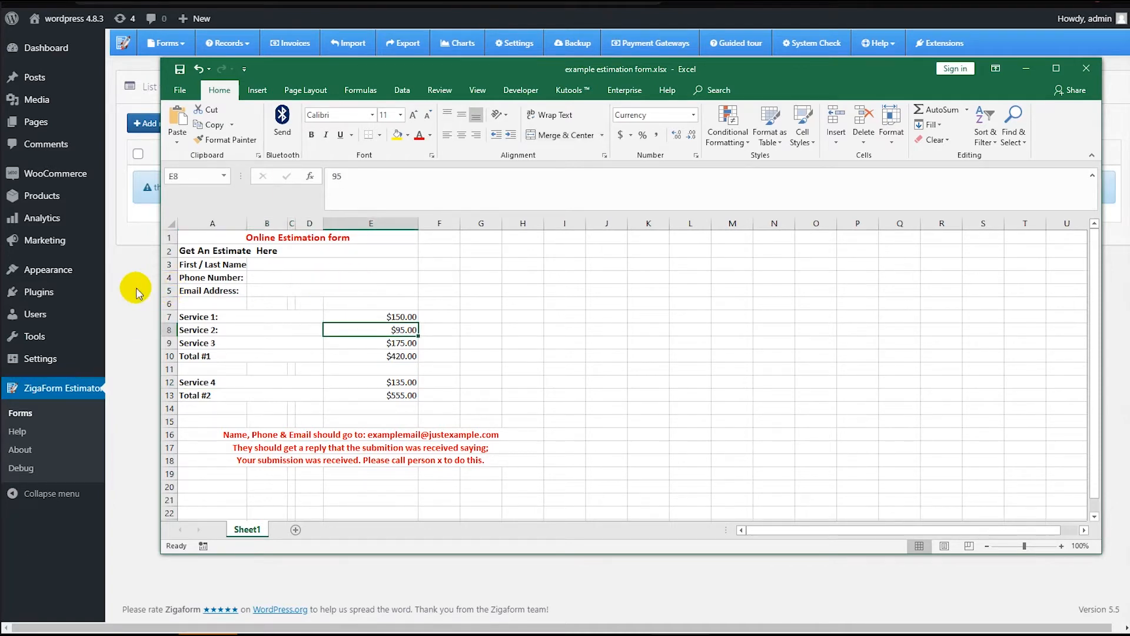
Switch to the ZigaForm Estimator page and add a new form named "estimation form".
{"action": "left_click", "coordinate": [137, 293]}
{"action": "left_click", "coordinate": [167, 123]}
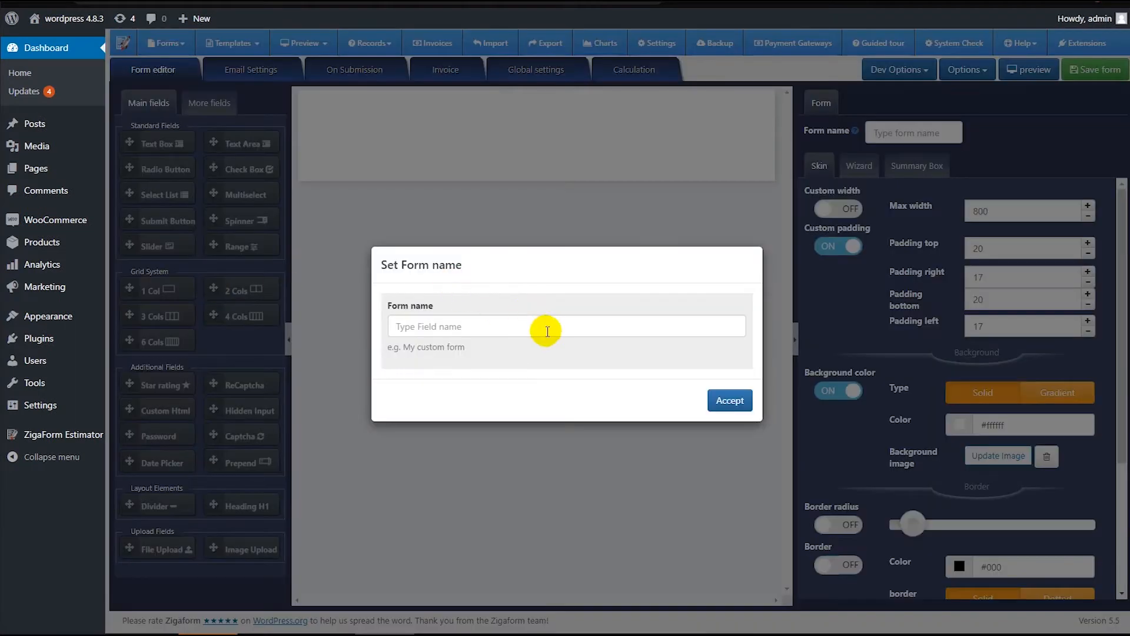
{"action": "left_click", "coordinate": [530, 320]}
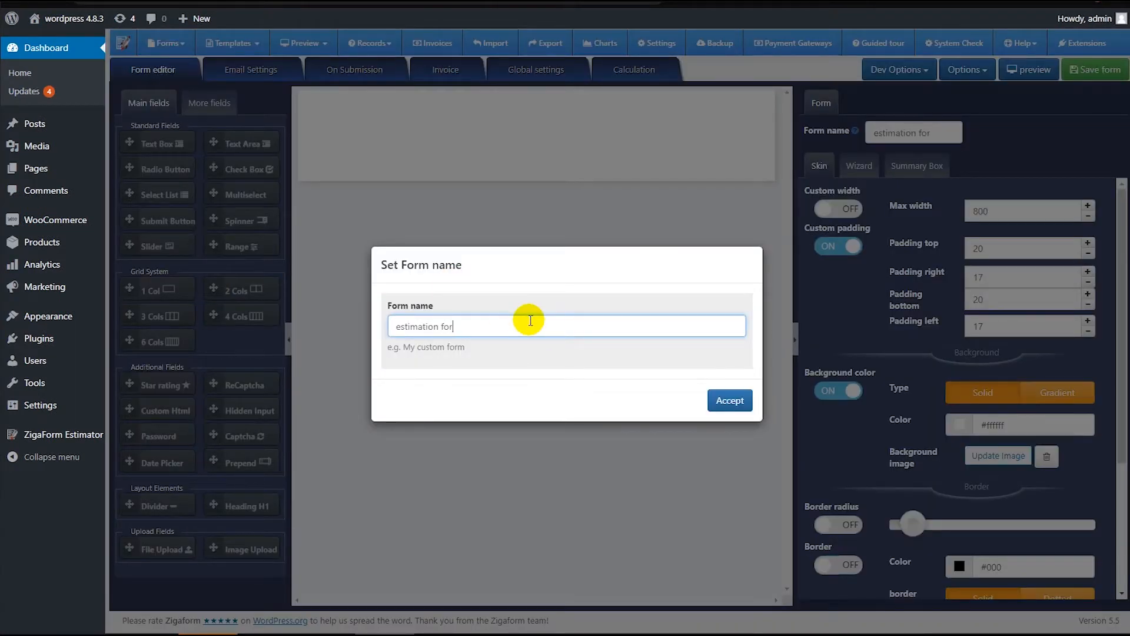
{"action": "left_click", "coordinate": [730, 402]}
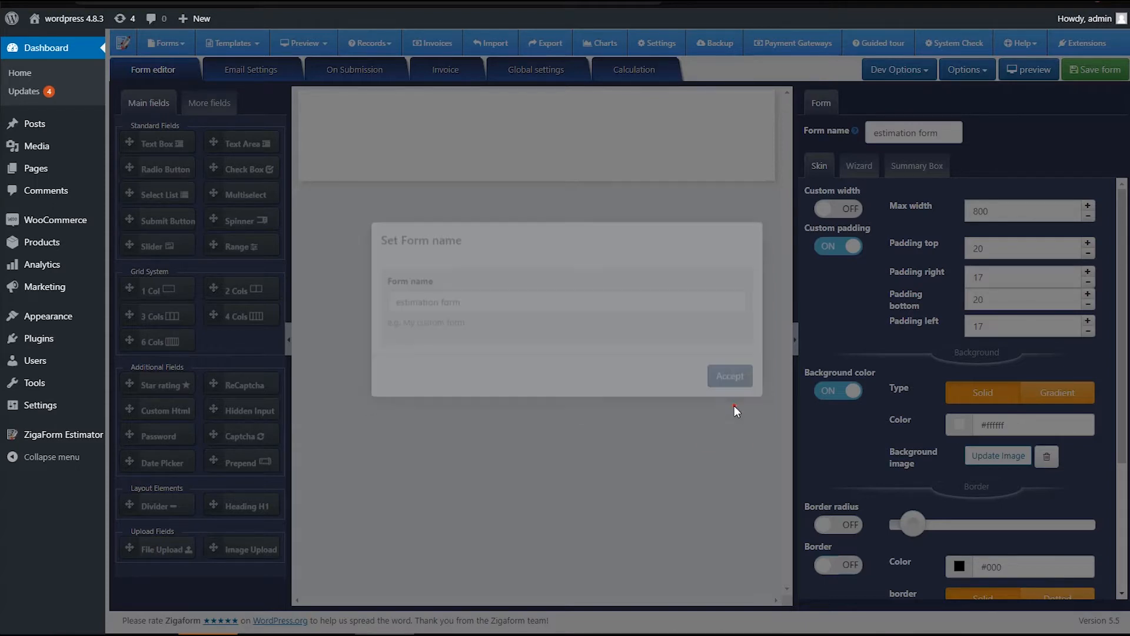
Switch to the Excel sheet and copy the title text "Online Estimation form" from cell A1.
{"action": "left_click", "coordinate": [721, 635]}
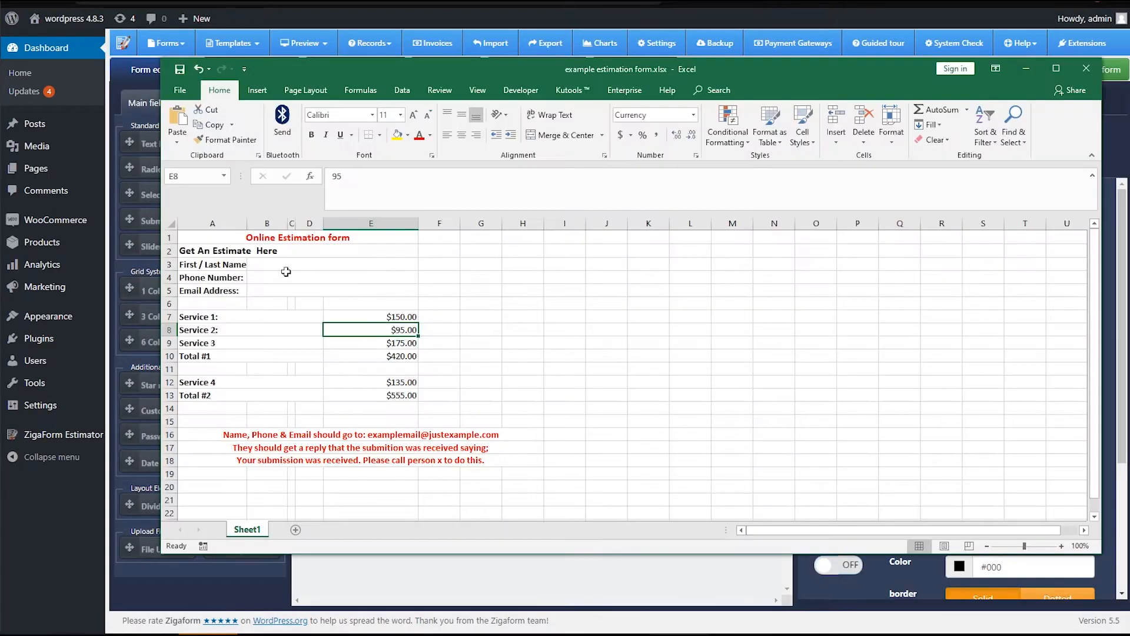
{"action": "left_click", "coordinate": [260, 240]}
{"action": "left_click", "coordinate": [437, 175]}
{"action": "left_click_drag", "start_coordinate": [440, 175], "coordinate": [331, 172]}
{"action": "key", "text": "ctrl+c"}
Back in the ZigaForm editor, add a Heading H1 field with the copied text "Online Estimation form" and centre it.
{"action": "left_click", "coordinate": [706, 634]}
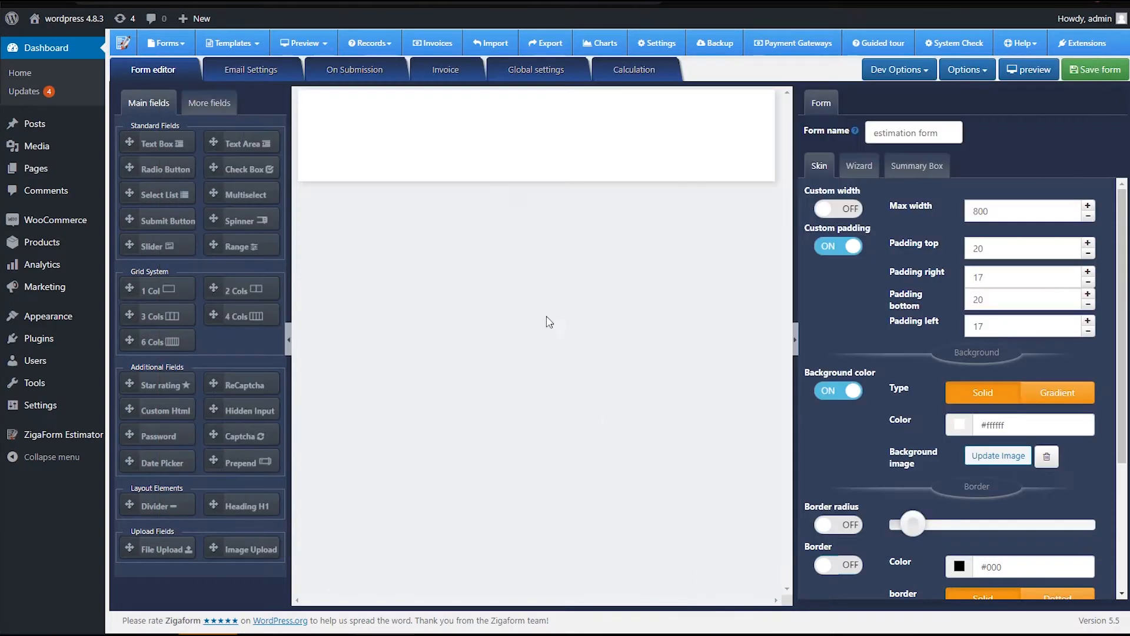
{"action": "left_click_drag", "start_coordinate": [214, 505], "coordinate": [454, 120]}
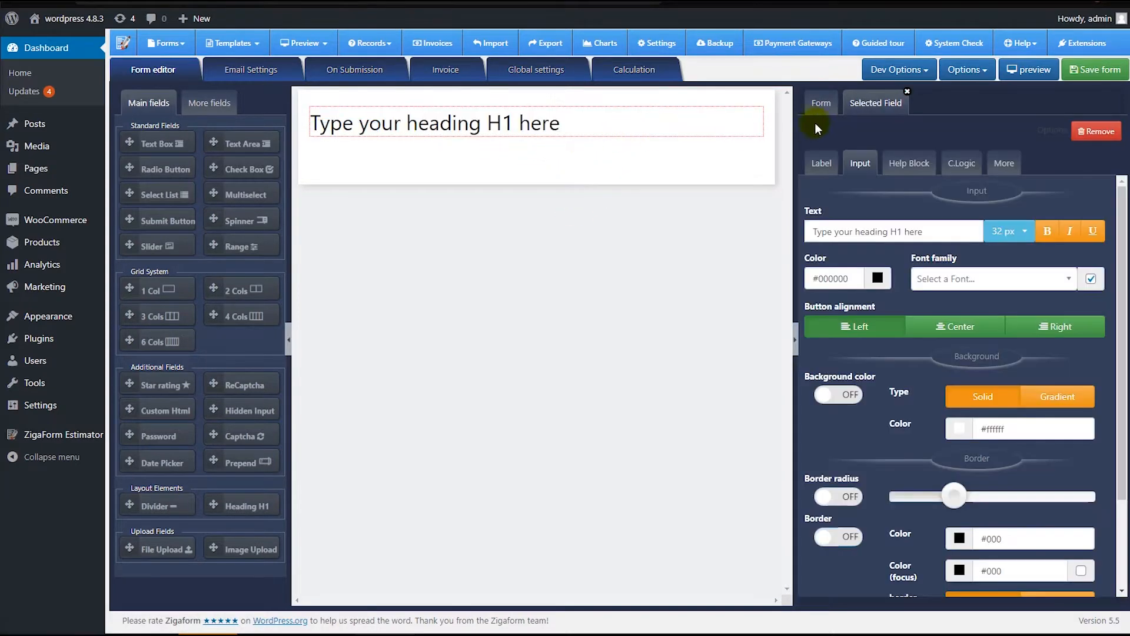
{"action": "triple_click", "coordinate": [954, 232]}
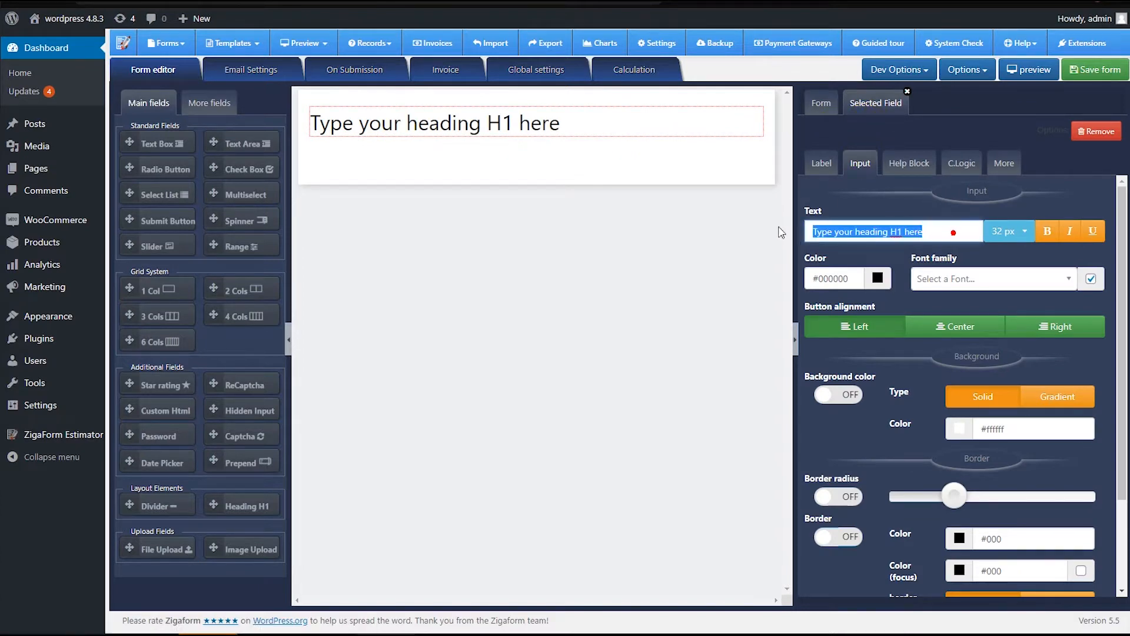
{"action": "key", "text": "ctrl+v"}
{"action": "left_click", "coordinate": [931, 328]}
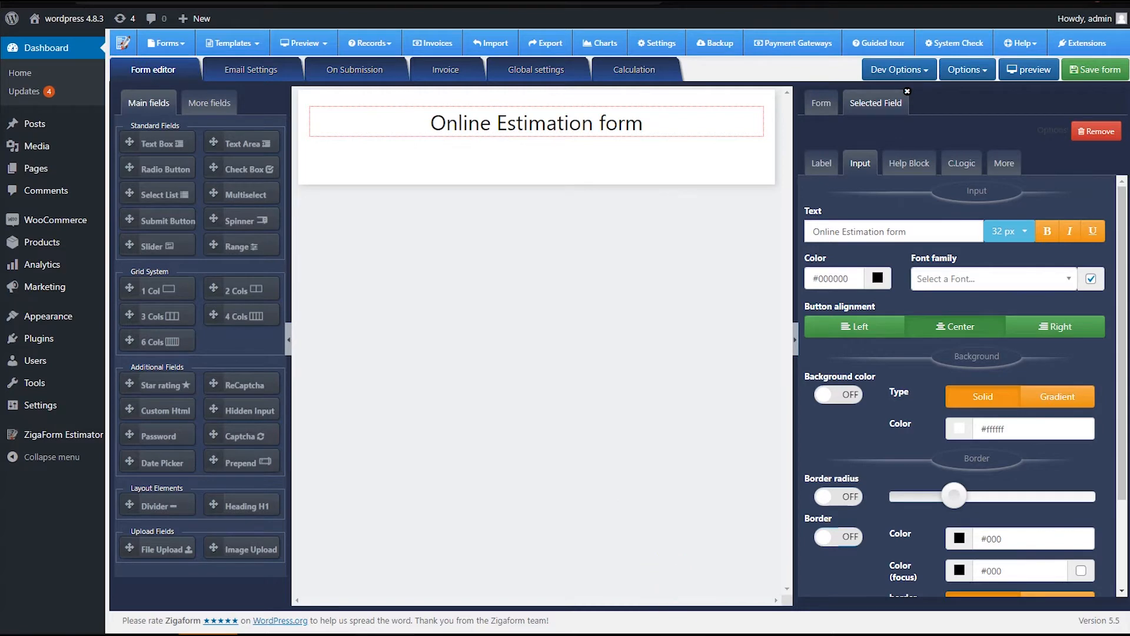
Switch to the Excel sheet and review the subtitle and the name, phone and email labels in cells A2 to A5.
{"action": "key", "text": "alt+Tab"}
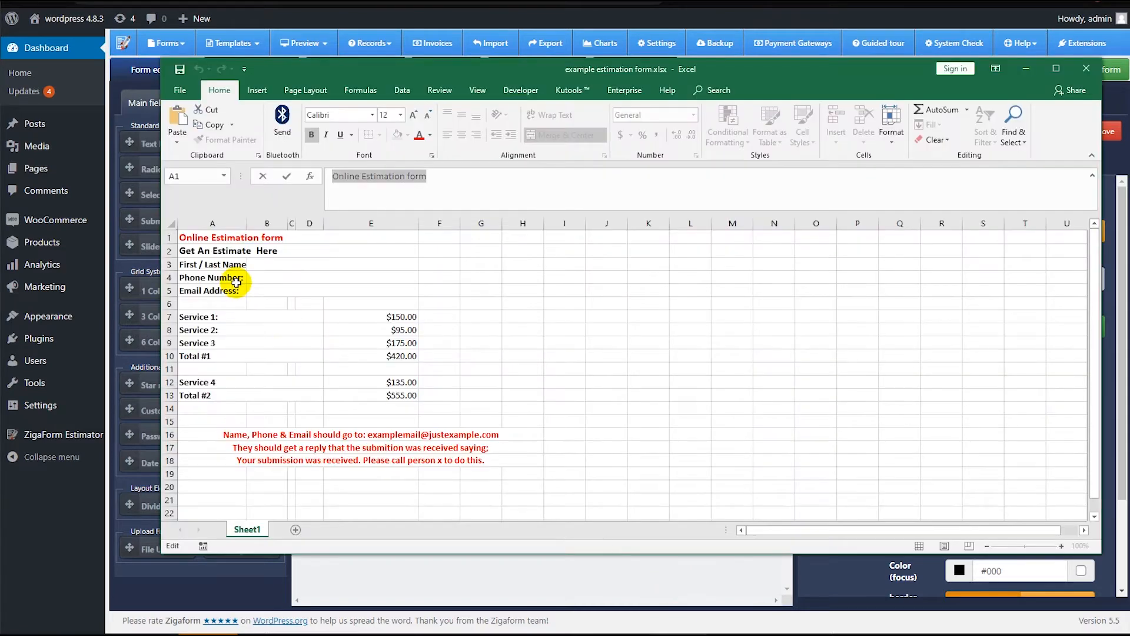
{"action": "left_click", "coordinate": [221, 252]}
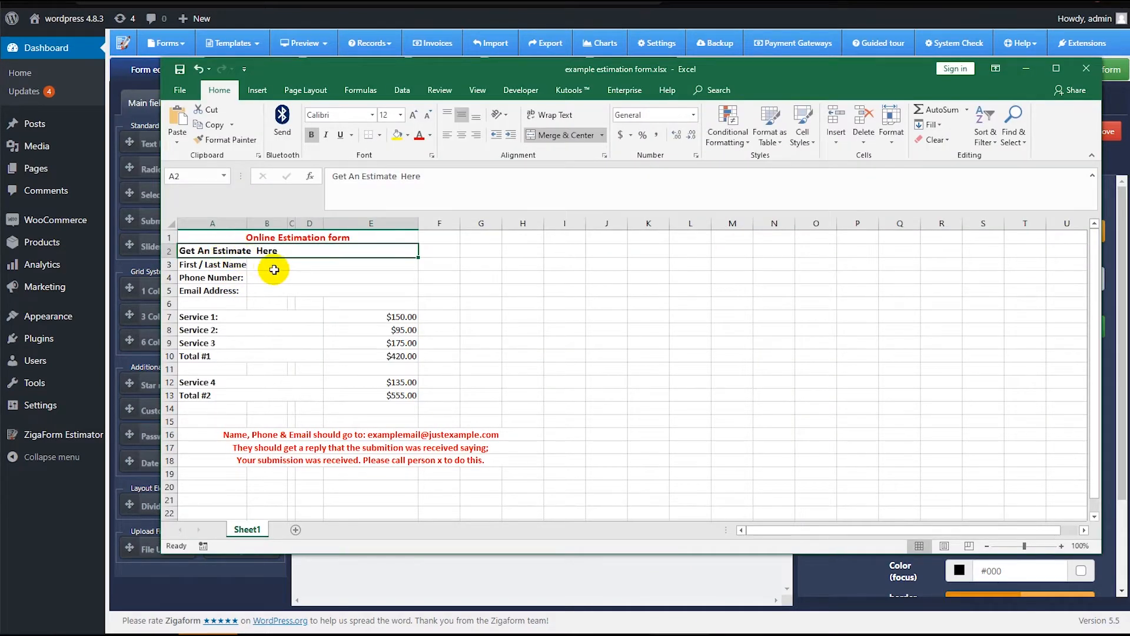
{"action": "left_click", "coordinate": [208, 265]}
{"action": "left_click", "coordinate": [207, 279]}
{"action": "left_click", "coordinate": [203, 293]}
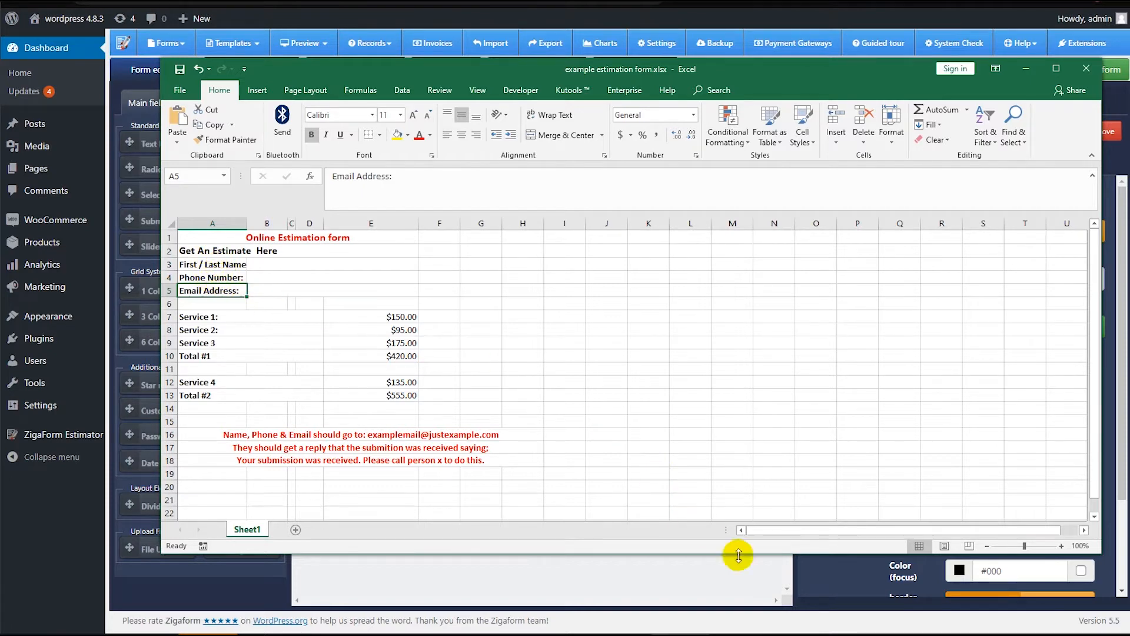
Return to the ZigaForm editor, insert a 2 Cols grid below the heading and place a Prepend text box in its first column.
{"action": "left_click", "coordinate": [743, 577]}
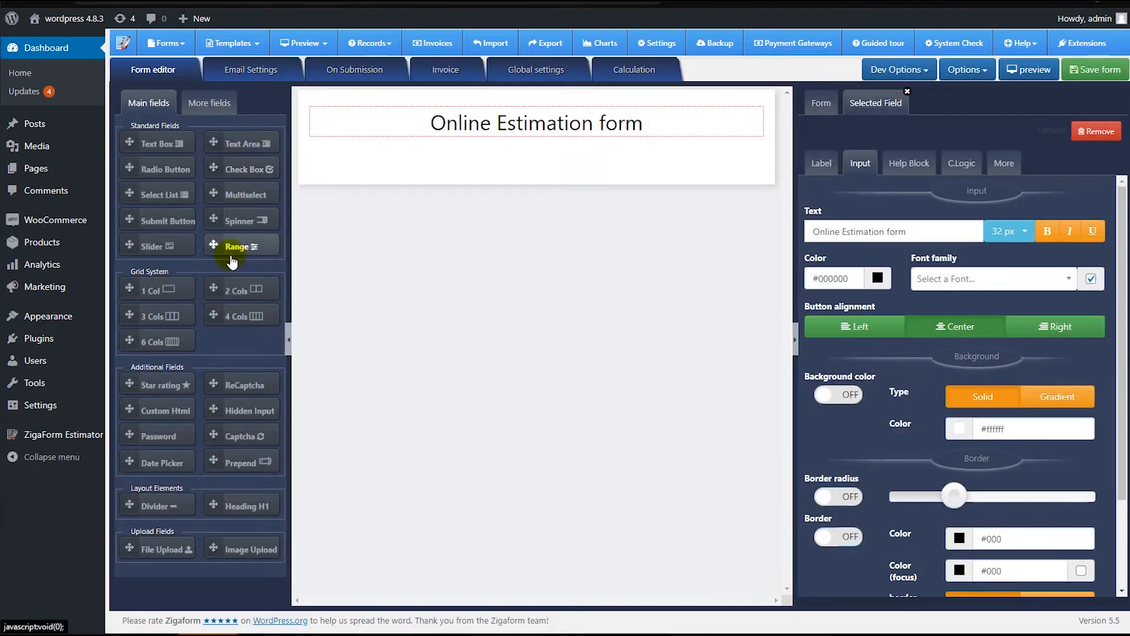
{"action": "left_click_drag", "start_coordinate": [223, 287], "coordinate": [460, 149]}
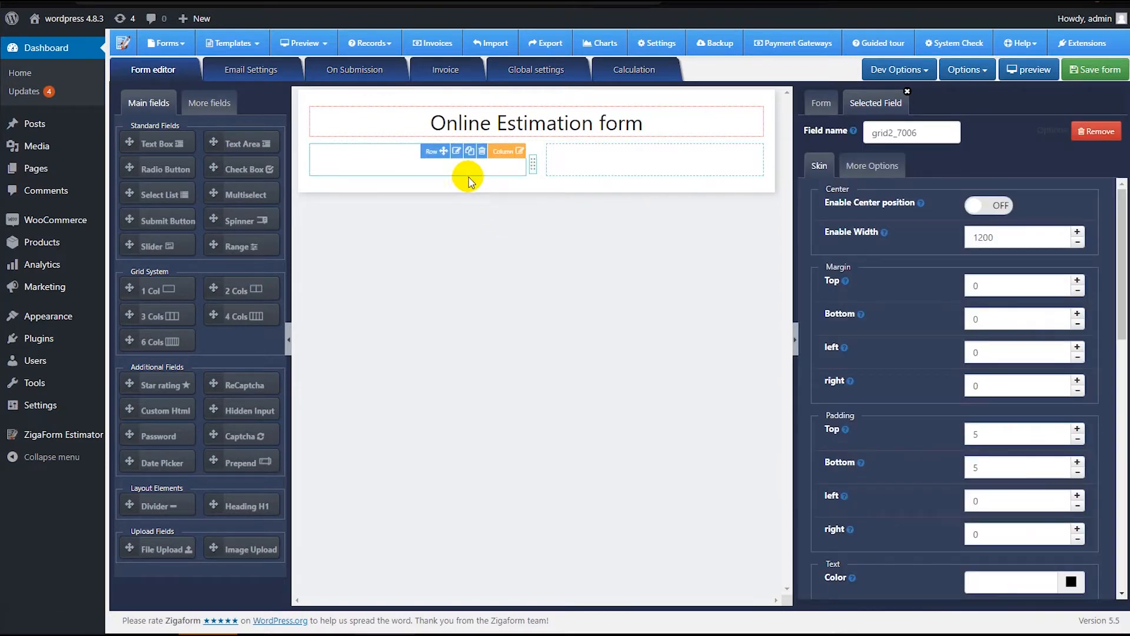
{"action": "left_click", "coordinate": [206, 111]}
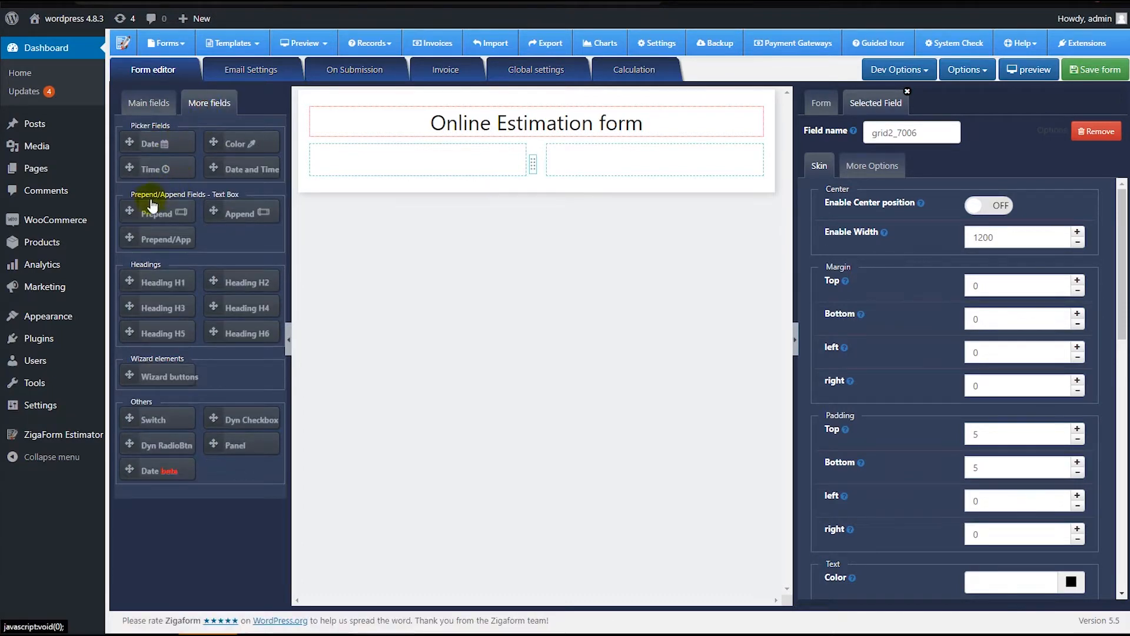
{"action": "left_click_drag", "start_coordinate": [131, 207], "coordinate": [418, 157]}
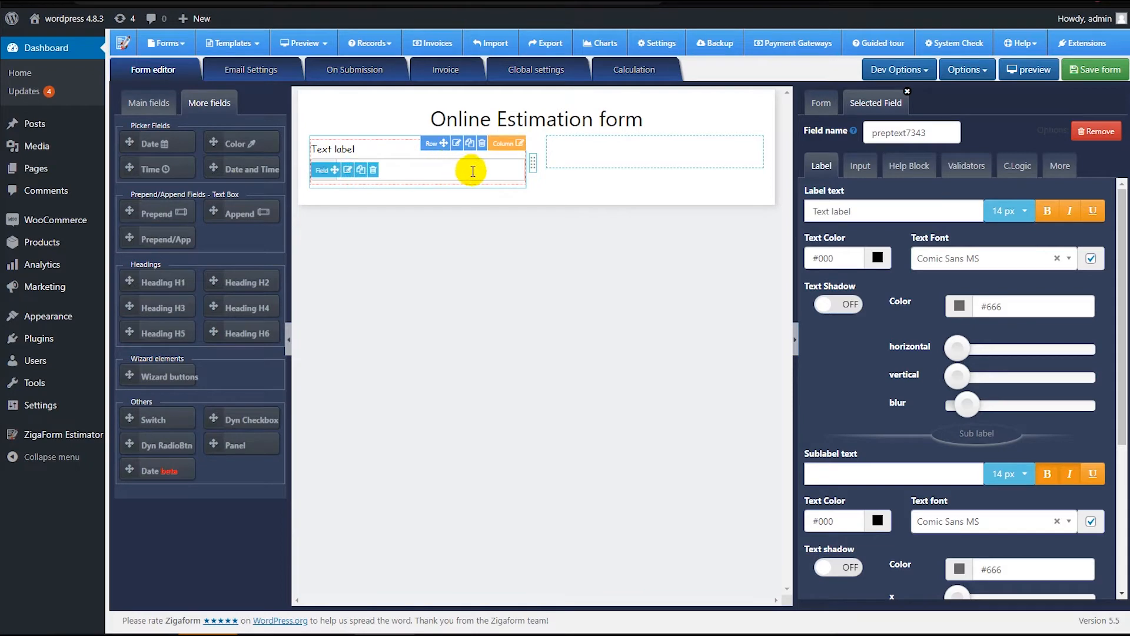
Set the label text of the prepend field to "first name / last name".
{"action": "left_click", "coordinate": [158, 104]}
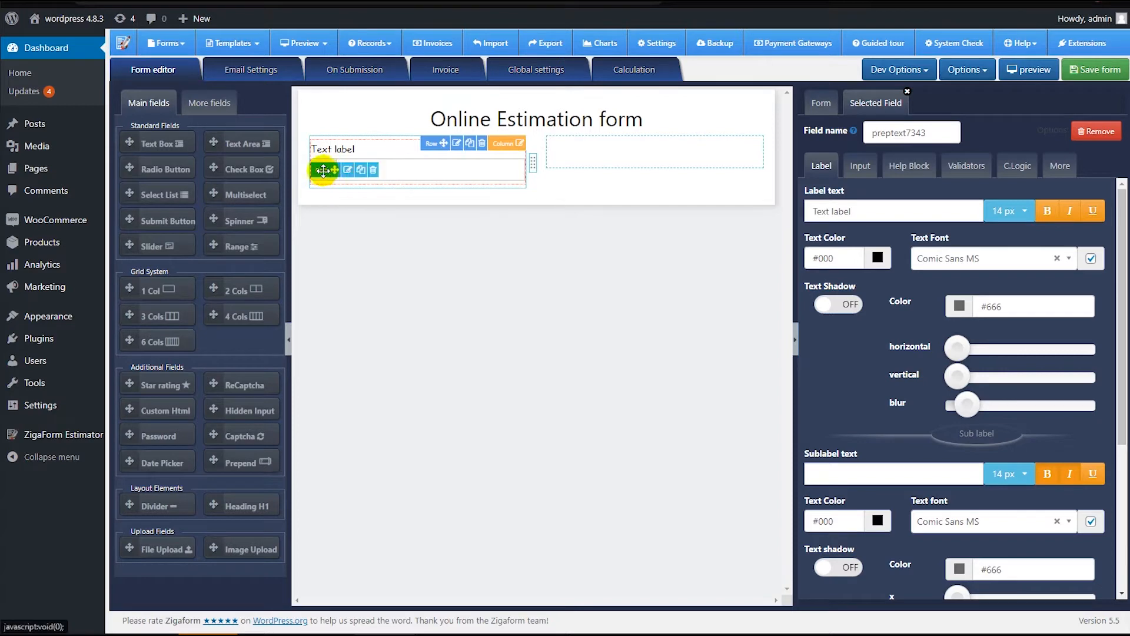
{"action": "left_click", "coordinate": [872, 214]}
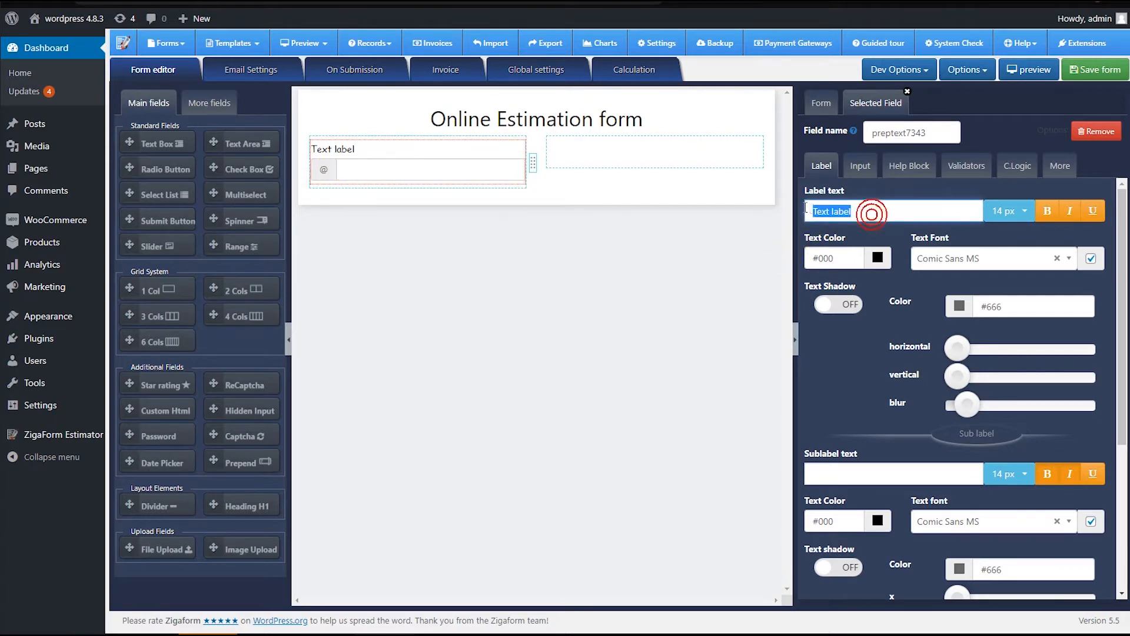
{"action": "type", "text": "first name /"}
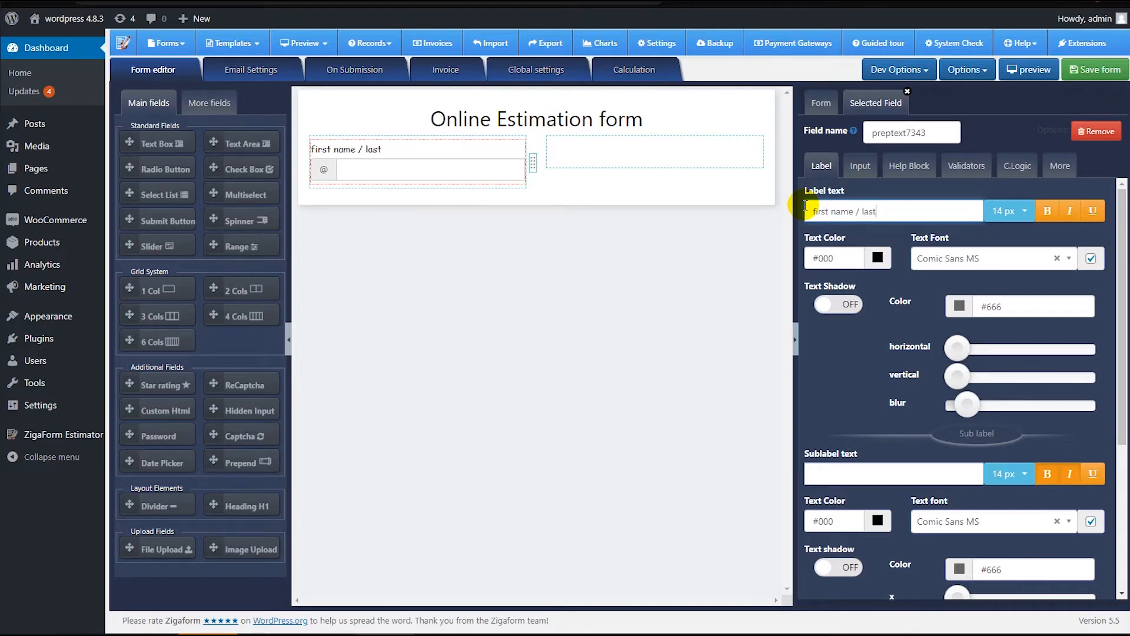
Replace the @ symbol prepended to the "first name / last name" field with the user silhouette icon.
{"action": "left_click", "coordinate": [858, 168]}
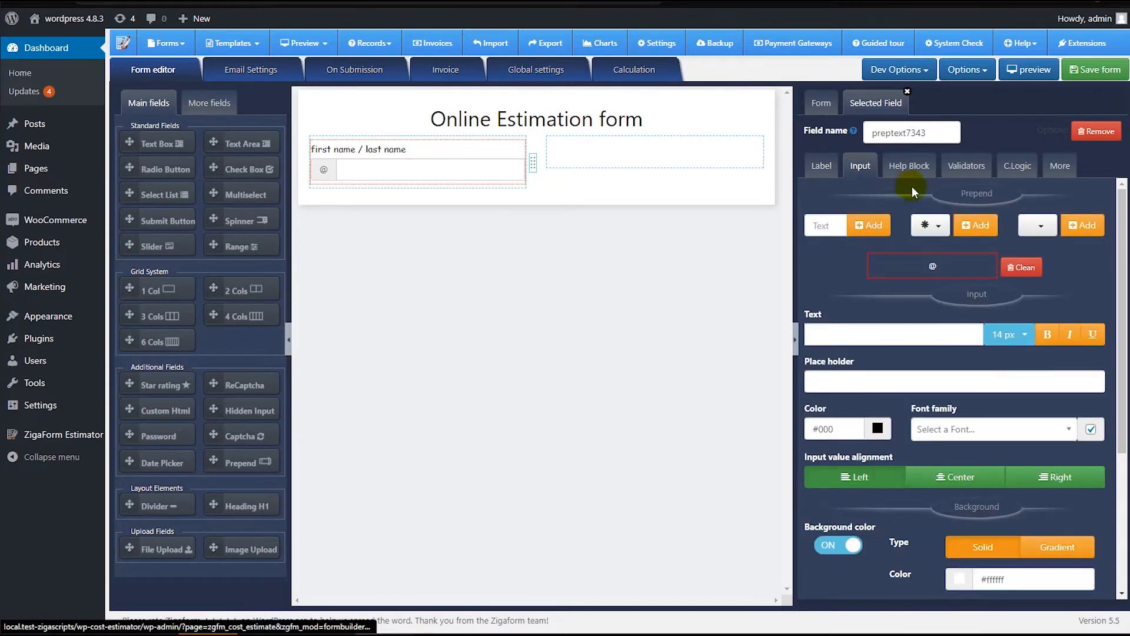
{"action": "left_click", "coordinate": [1022, 267]}
{"action": "left_click", "coordinate": [931, 225]}
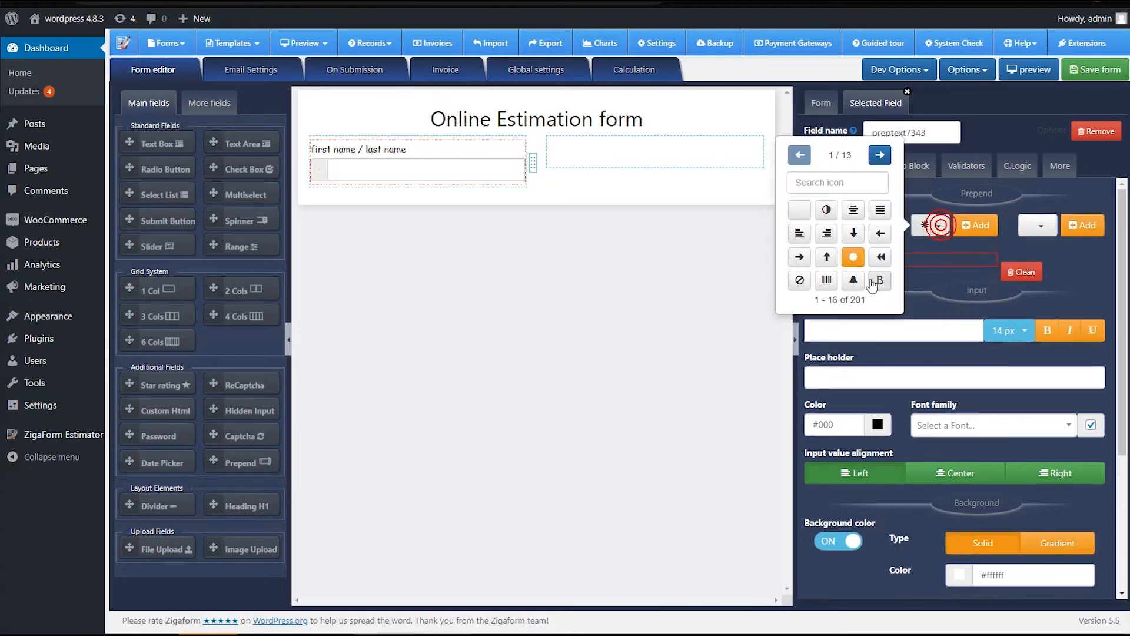
{"action": "left_click", "coordinate": [879, 155]}
{"action": "left_click", "coordinate": [880, 156]}
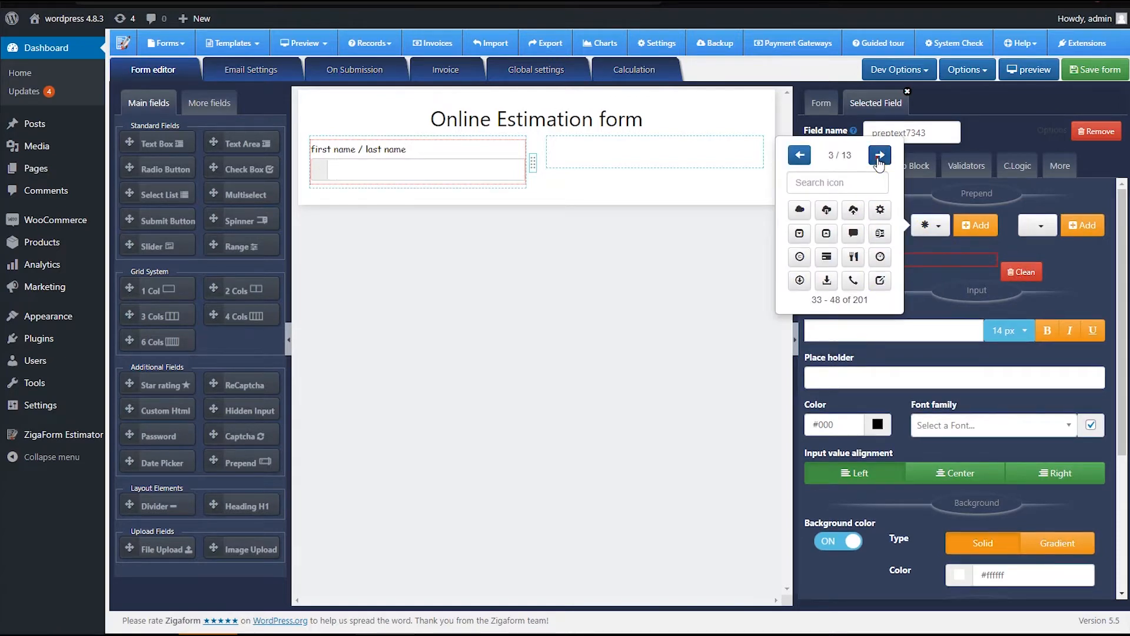
{"action": "left_click", "coordinate": [880, 156]}
{"action": "left_click", "coordinate": [880, 156]}
{"action": "left_click", "coordinate": [879, 156]}
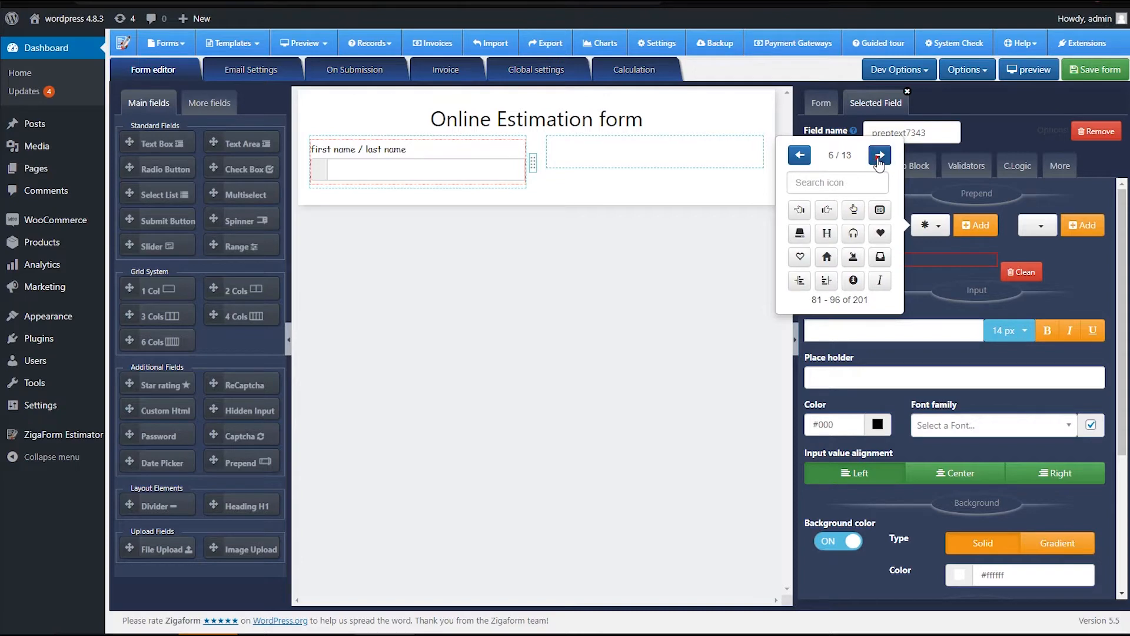
{"action": "left_click", "coordinate": [879, 156]}
{"action": "left_click", "coordinate": [880, 156]}
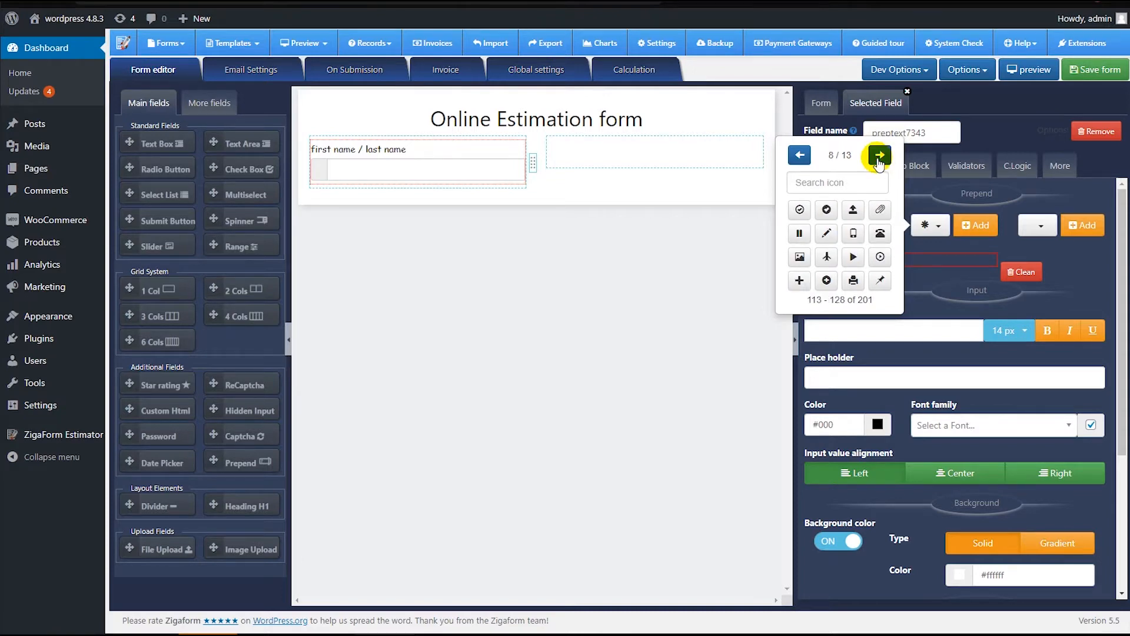
{"action": "left_click", "coordinate": [879, 156]}
{"action": "left_click", "coordinate": [880, 156]}
{"action": "left_click", "coordinate": [880, 156]}
{"action": "left_click", "coordinate": [880, 156]}
{"action": "left_click", "coordinate": [880, 156]}
{"action": "left_click", "coordinate": [826, 207]}
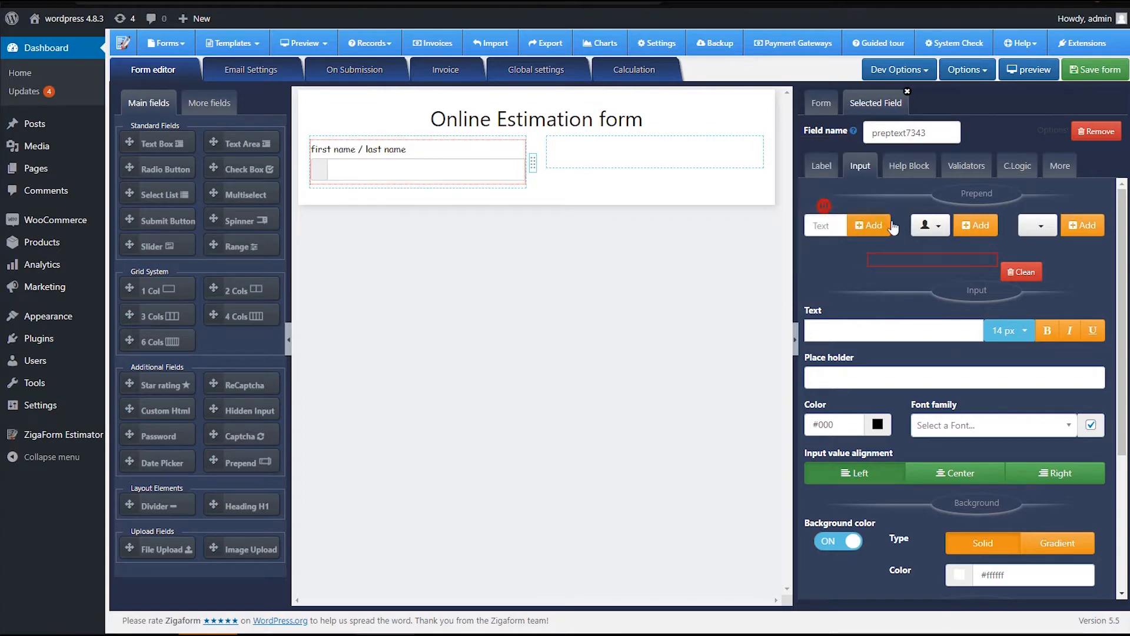
{"action": "left_click", "coordinate": [975, 225]}
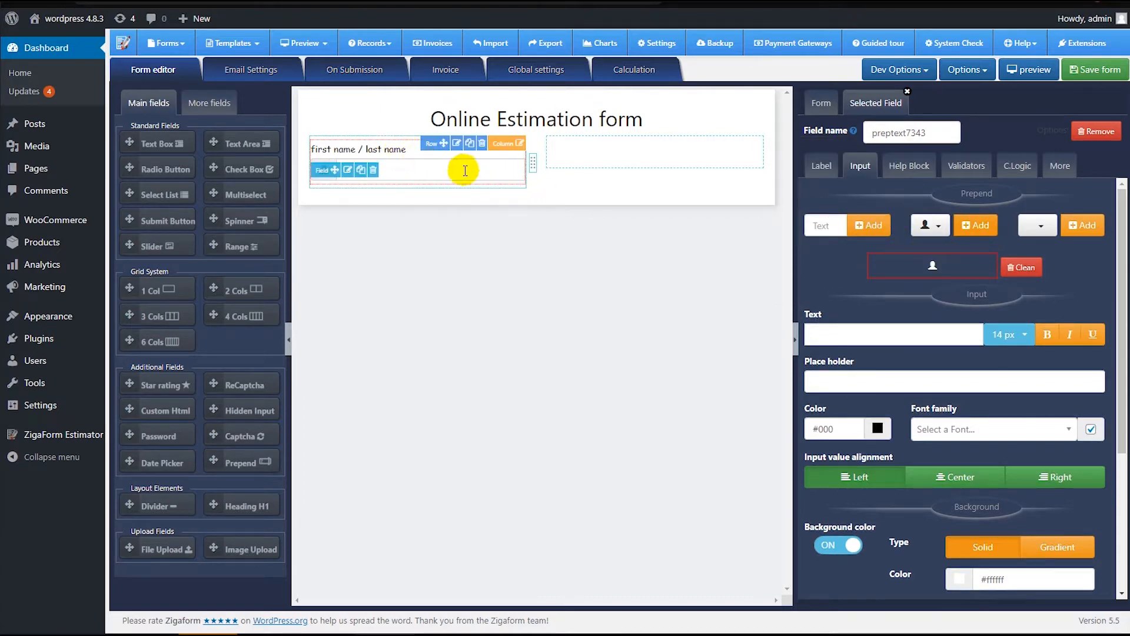
Set the field name of the prepend text box to "first name" and look over its validator and help block options.
{"action": "double_click", "coordinate": [860, 133]}
{"action": "type", "text": "fir"}
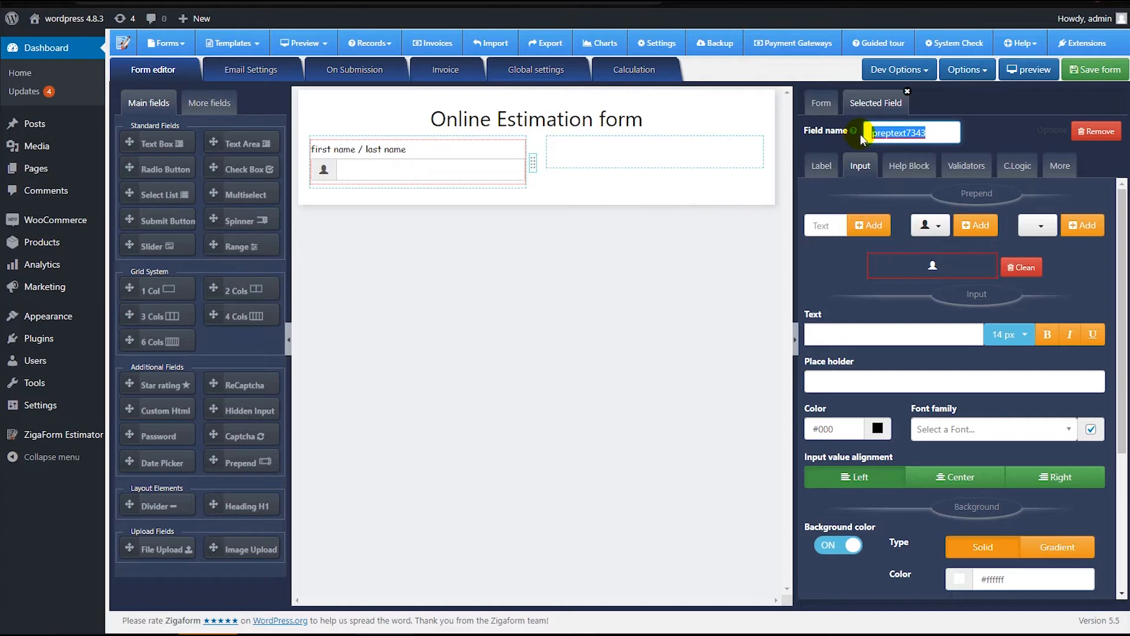
{"action": "type", "text": "stnaem"}
{"action": "key", "text": "BackSpace"}
{"action": "key", "text": "BackSpace"}
{"action": "type", "text": "me"}
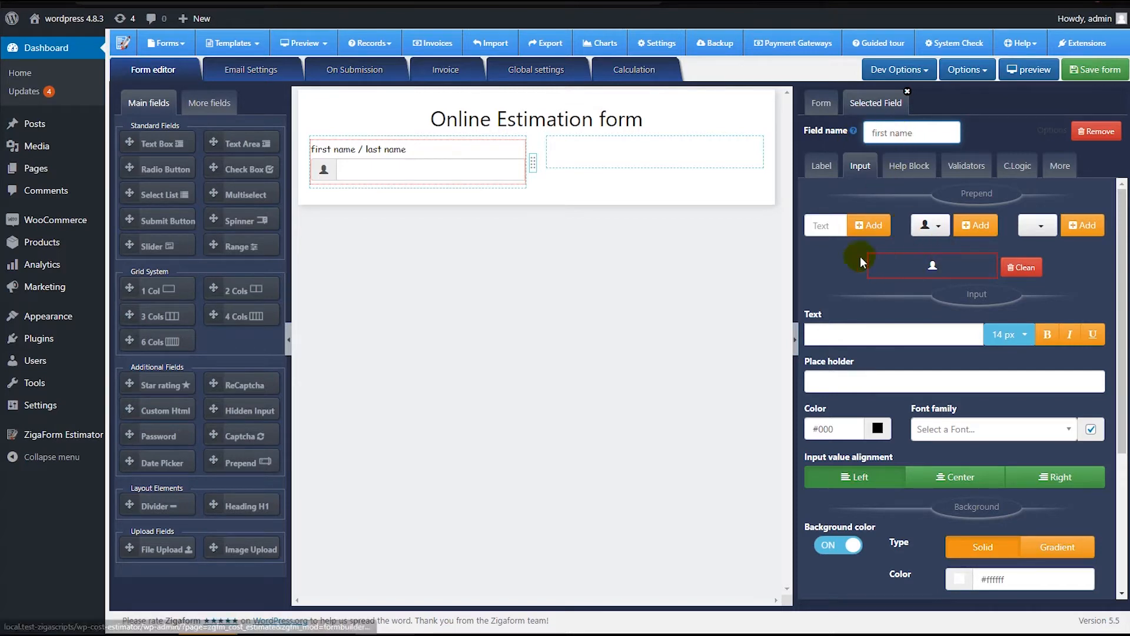
{"action": "left_click", "coordinate": [966, 159]}
{"action": "left_click", "coordinate": [922, 226]}
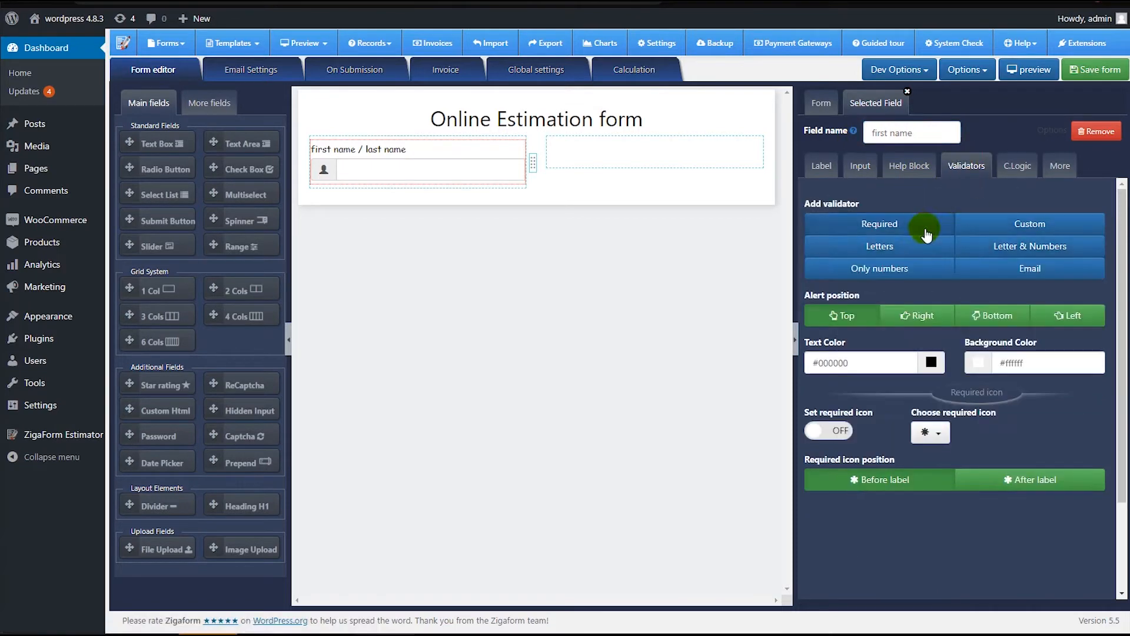
{"action": "left_click", "coordinate": [913, 168]}
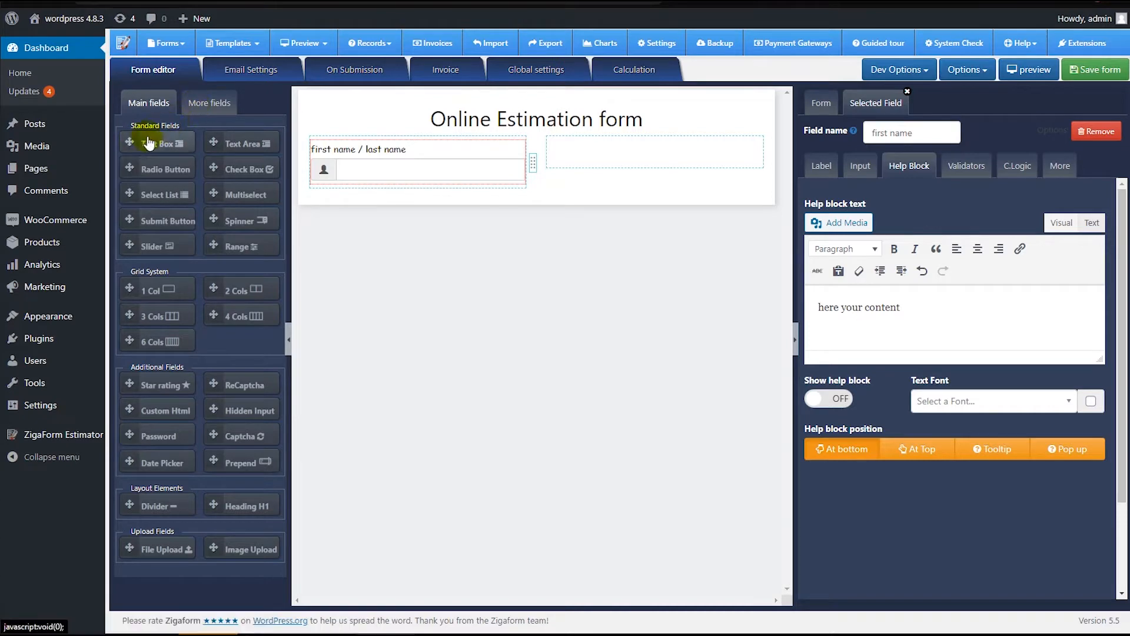
Add a Text Box in the grid's second column with the field name "phone" and the label "Phone number".
{"action": "left_click_drag", "start_coordinate": [141, 139], "coordinate": [586, 158]}
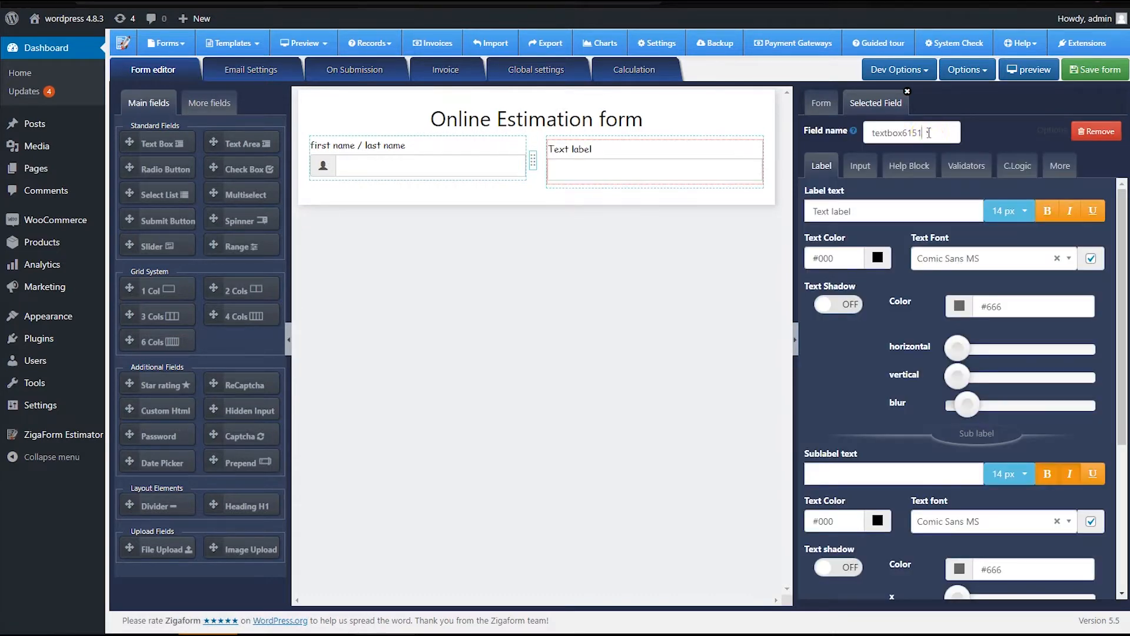
{"action": "left_click_drag", "start_coordinate": [929, 133], "coordinate": [862, 137]}
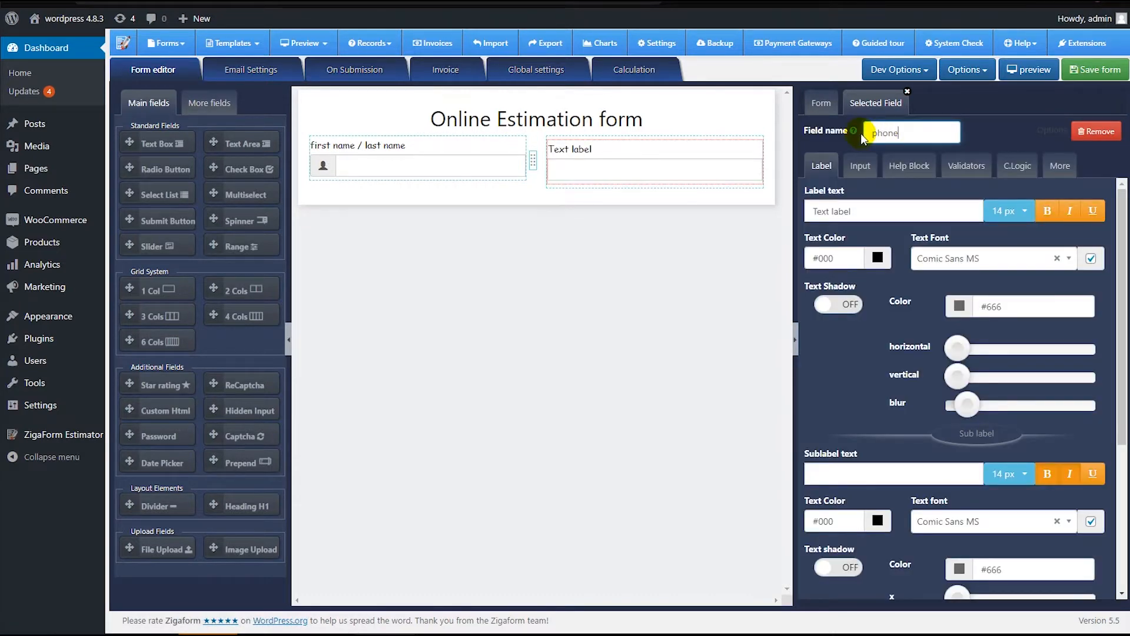
{"action": "left_click_drag", "start_coordinate": [874, 219], "coordinate": [815, 211]}
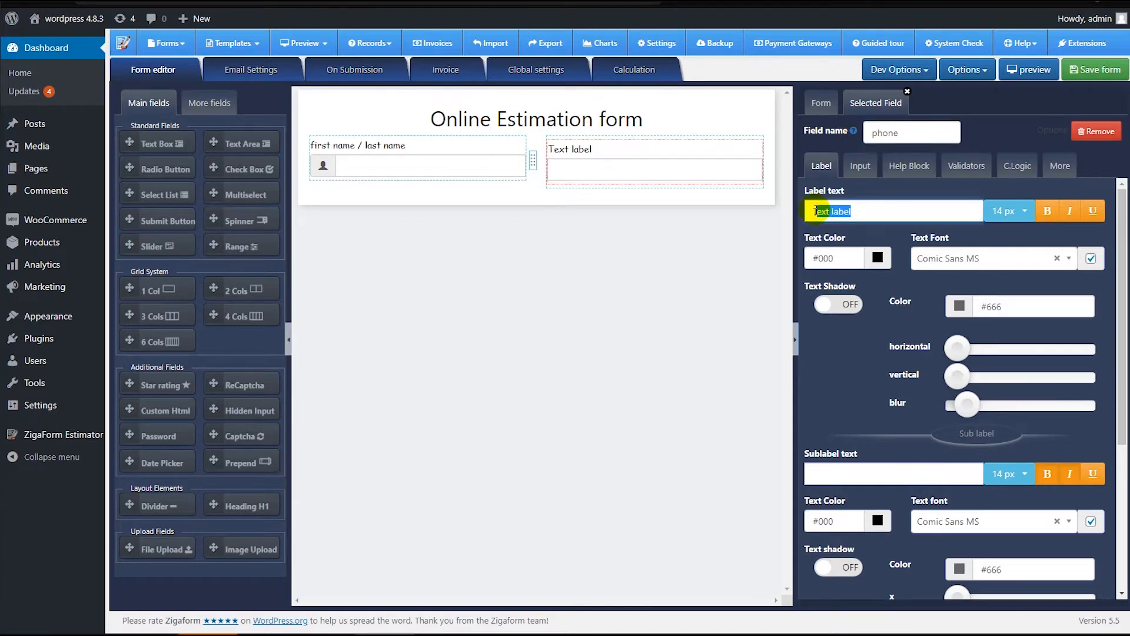
{"action": "type", "text": "Phone number"}
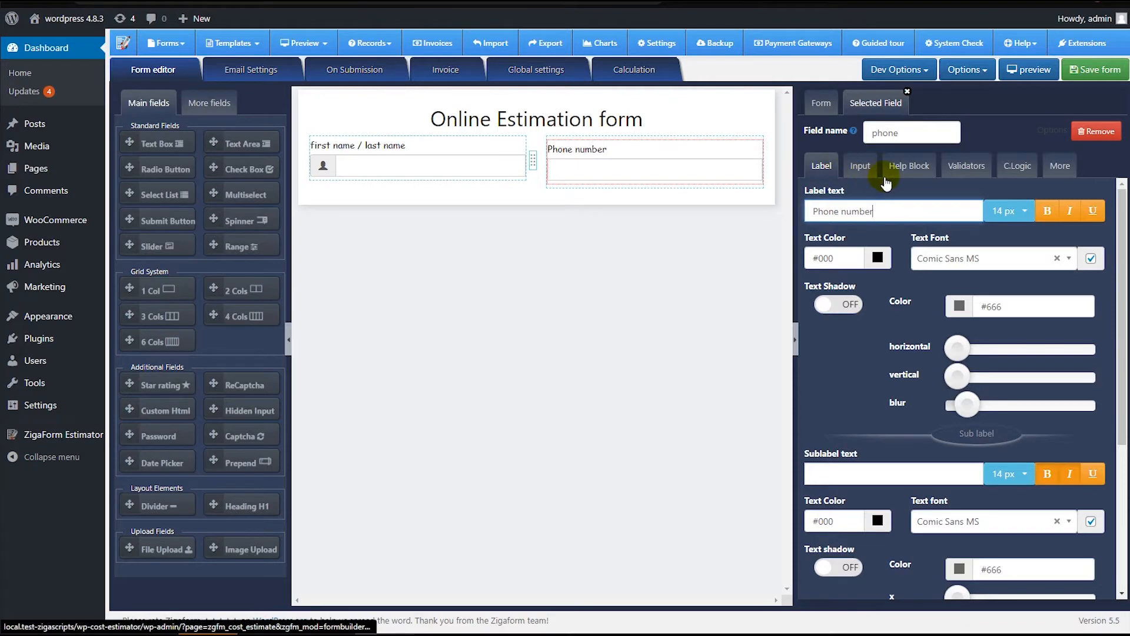
Add the Only numbers validator to the phone field and check its help block options.
{"action": "left_click", "coordinate": [954, 166]}
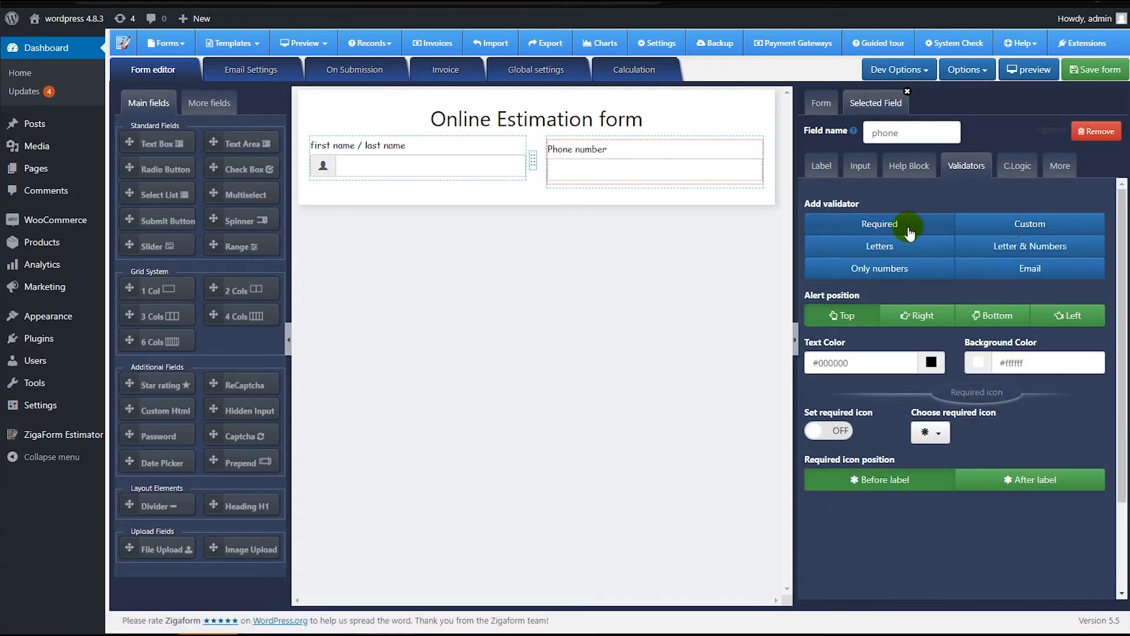
{"action": "left_click", "coordinate": [889, 270]}
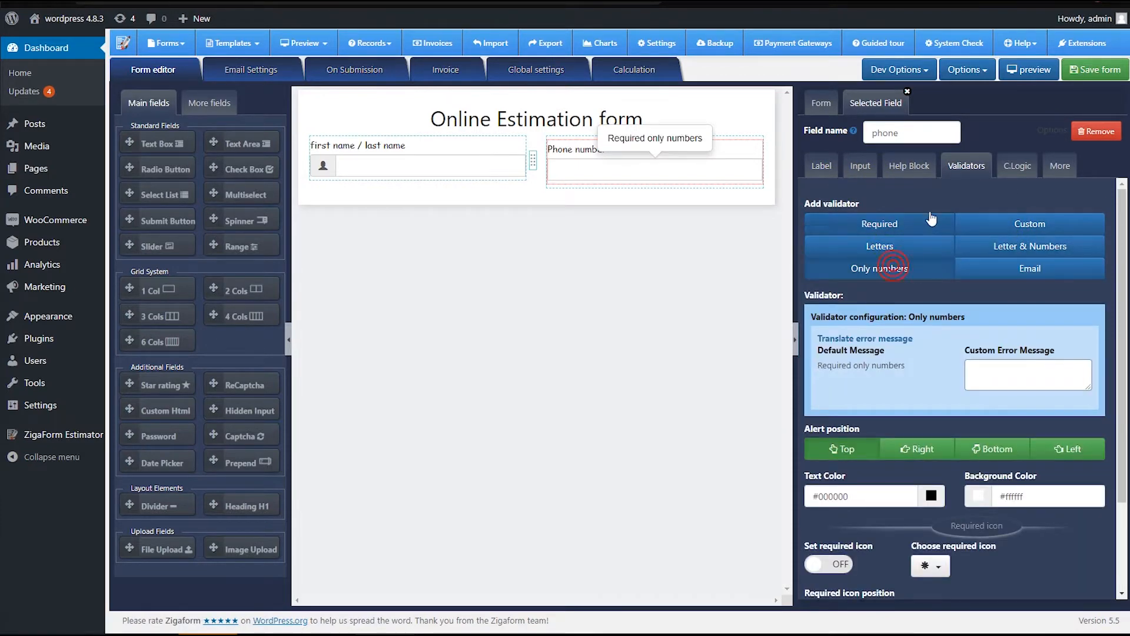
{"action": "left_click", "coordinate": [921, 166]}
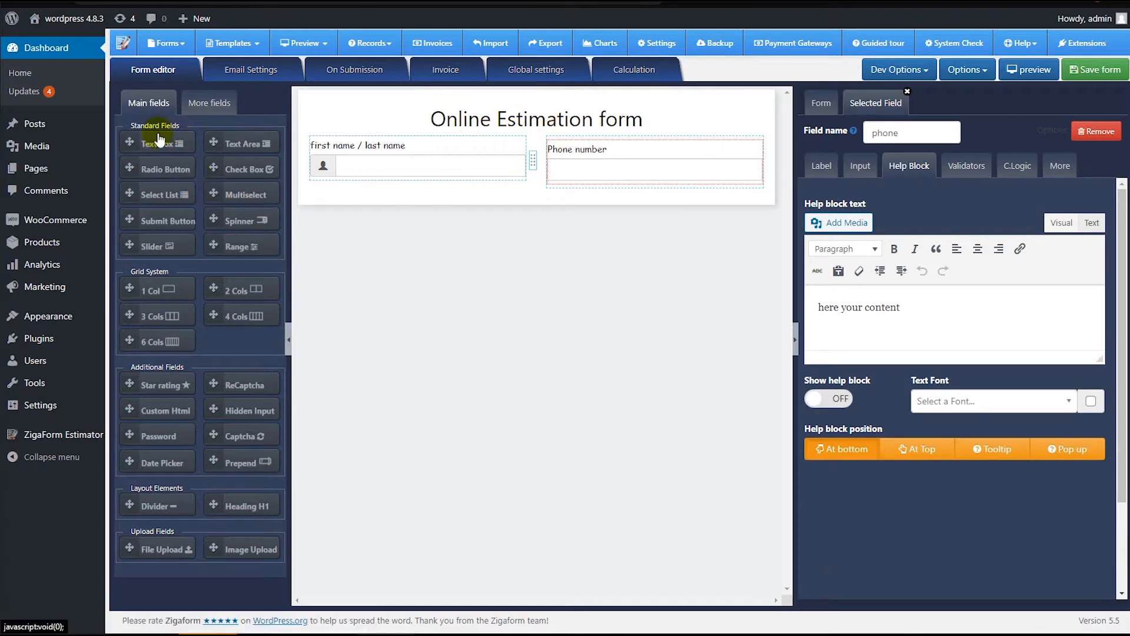
Add a Prepend text box below the grid with the field name "email" and the label "Email address".
{"action": "left_click", "coordinate": [201, 115]}
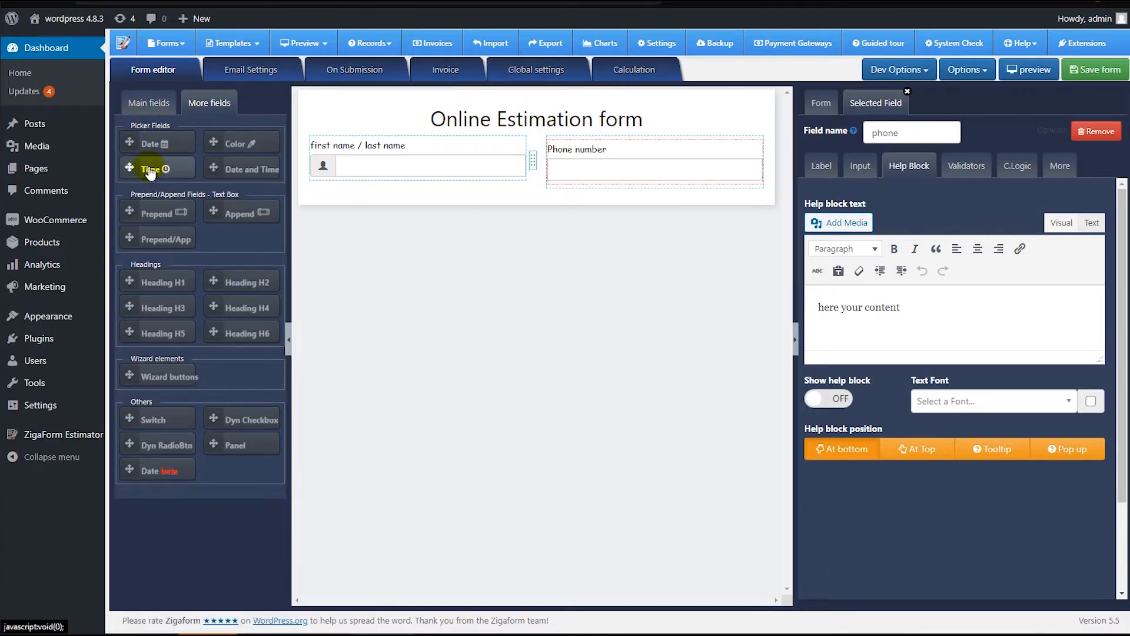
{"action": "left_click_drag", "start_coordinate": [157, 212], "coordinate": [516, 286]}
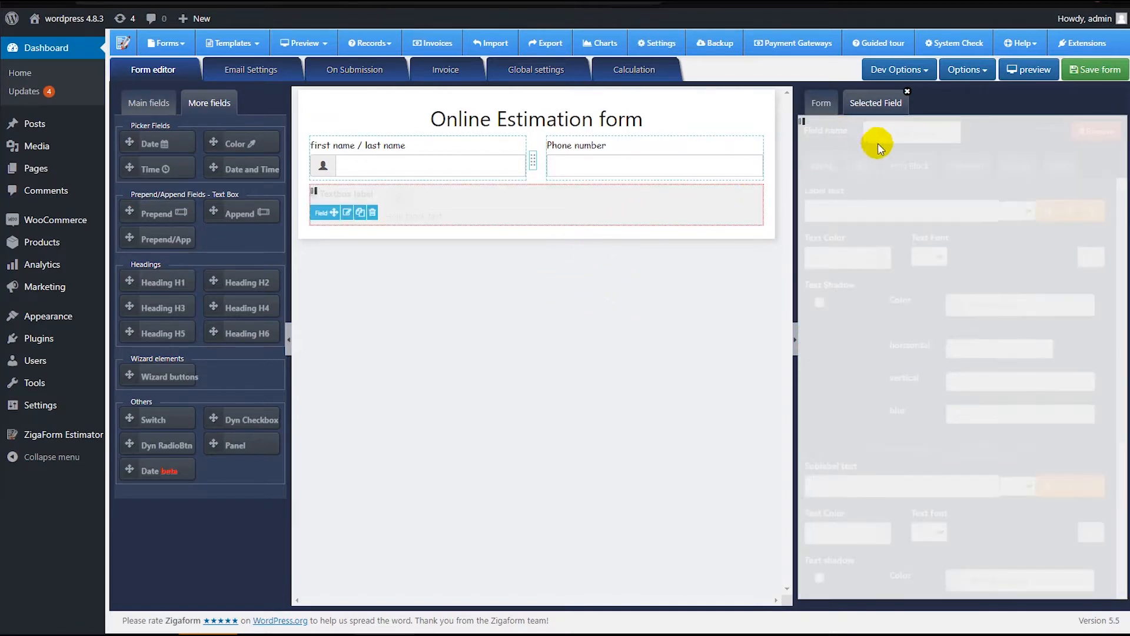
{"action": "left_click_drag", "start_coordinate": [937, 135], "coordinate": [856, 133]}
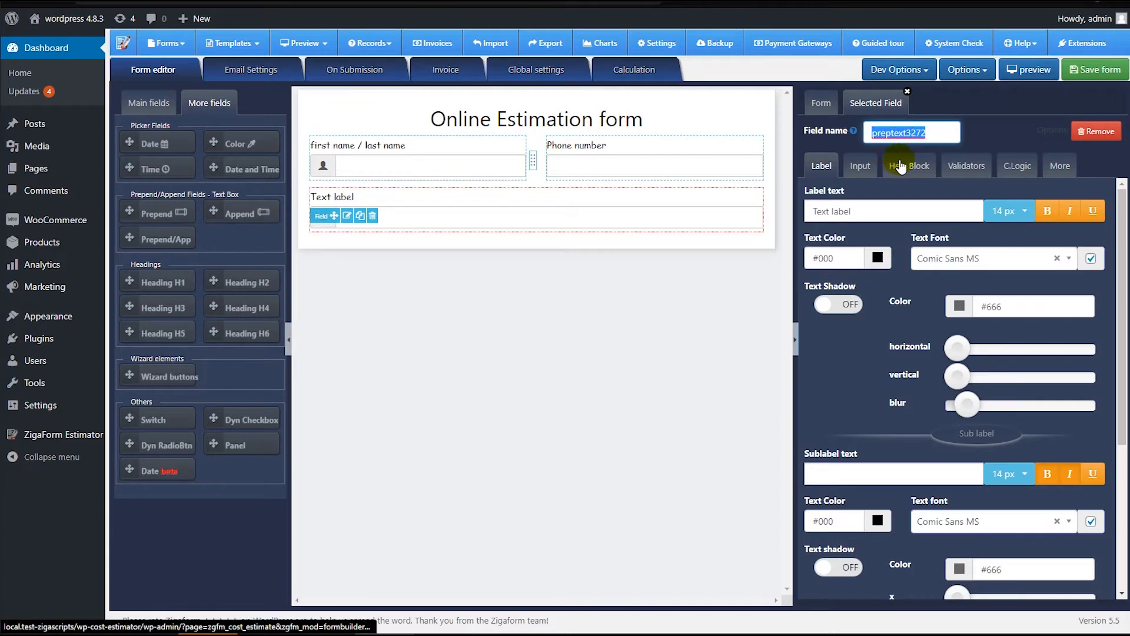
{"action": "type", "text": "email"}
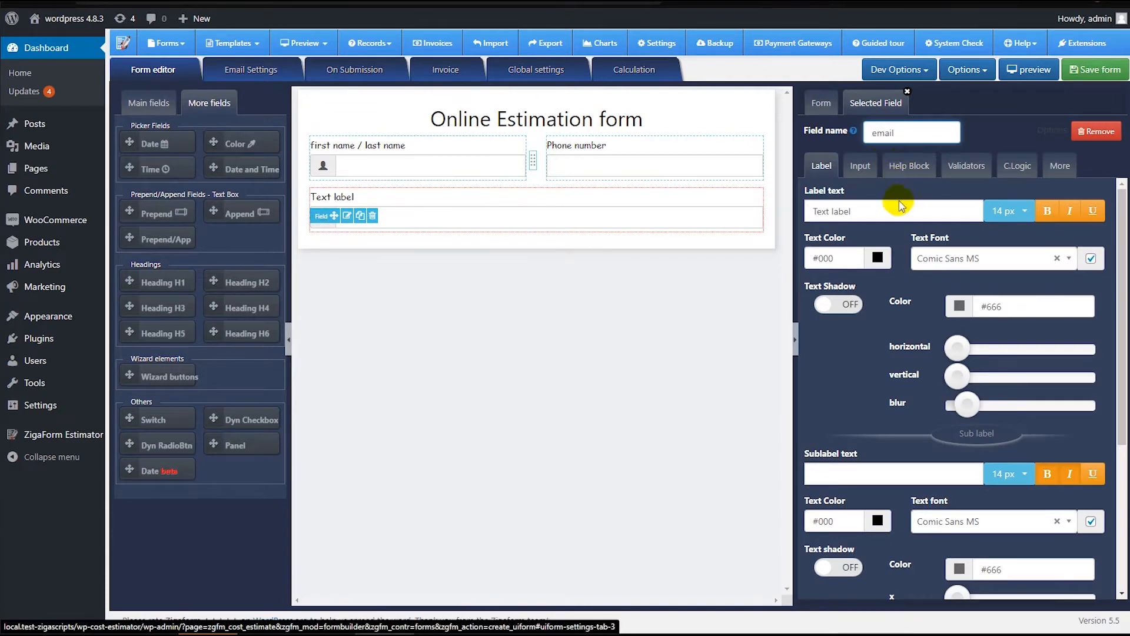
{"action": "left_click", "coordinate": [841, 210]}
{"action": "type", "text": "Email address"}
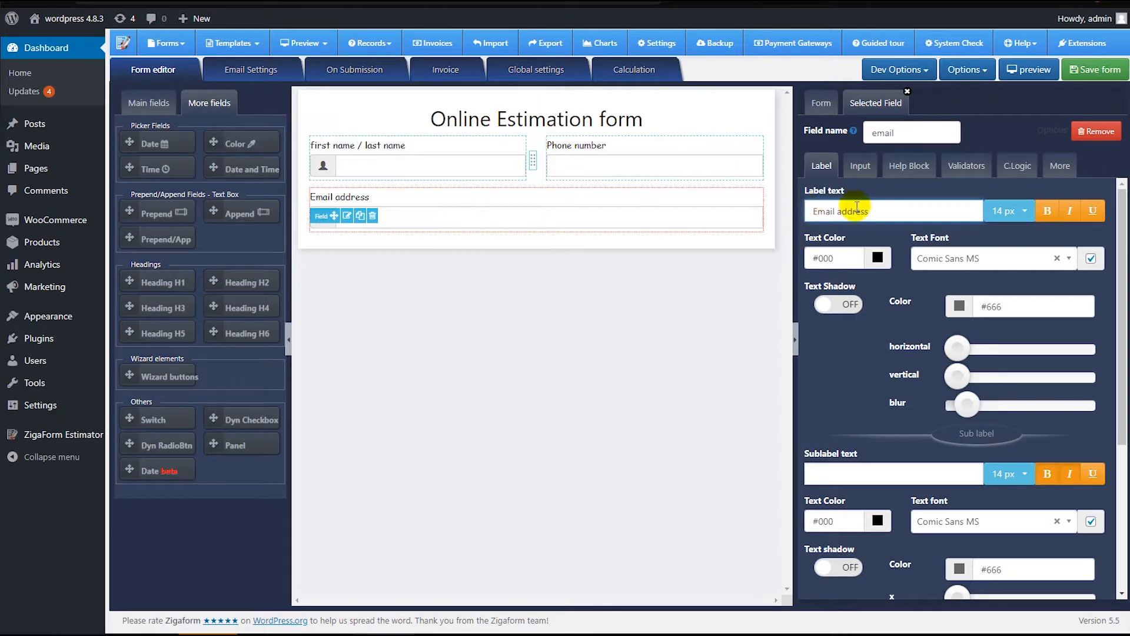
Replace the @ prepend of the email field with the envelope icon.
{"action": "left_click", "coordinate": [861, 165]}
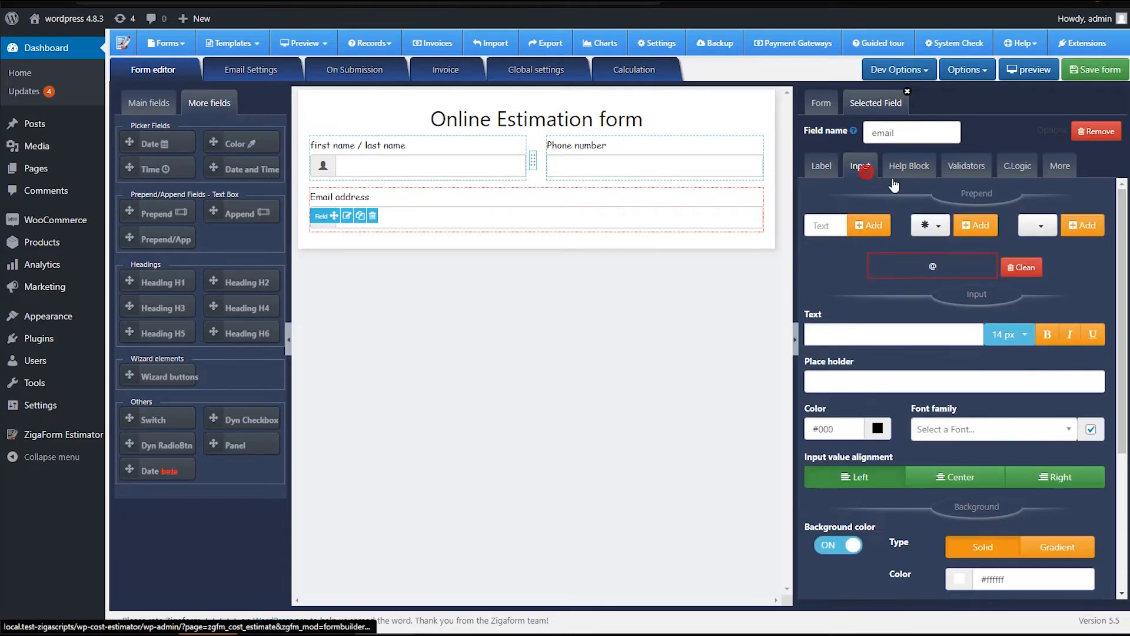
{"action": "left_click", "coordinate": [1022, 268]}
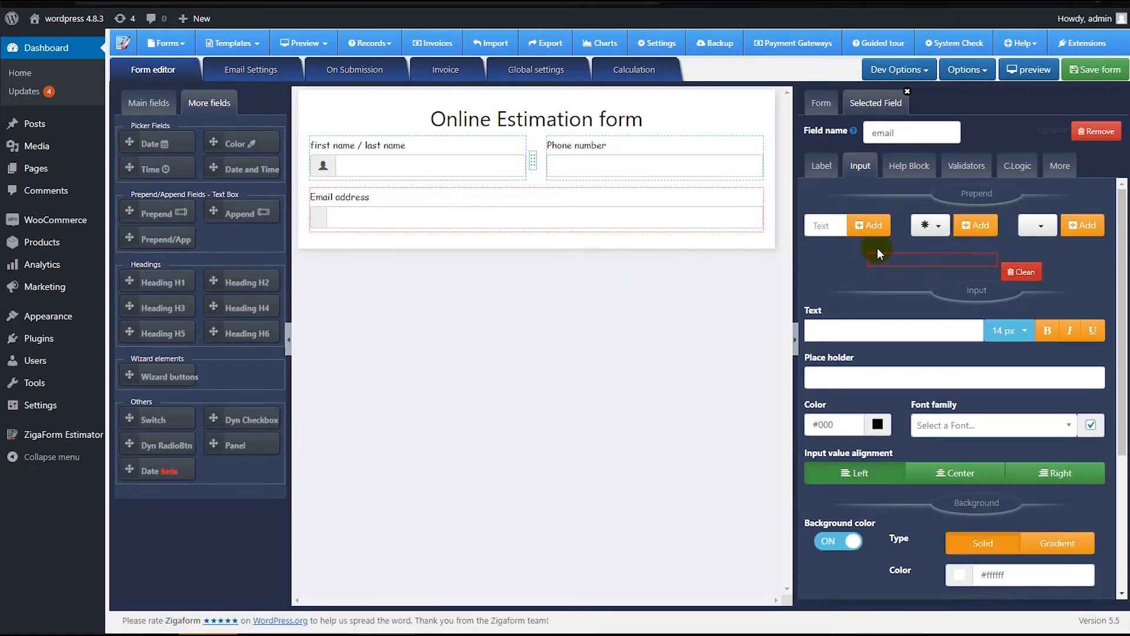
{"action": "left_click", "coordinate": [929, 226]}
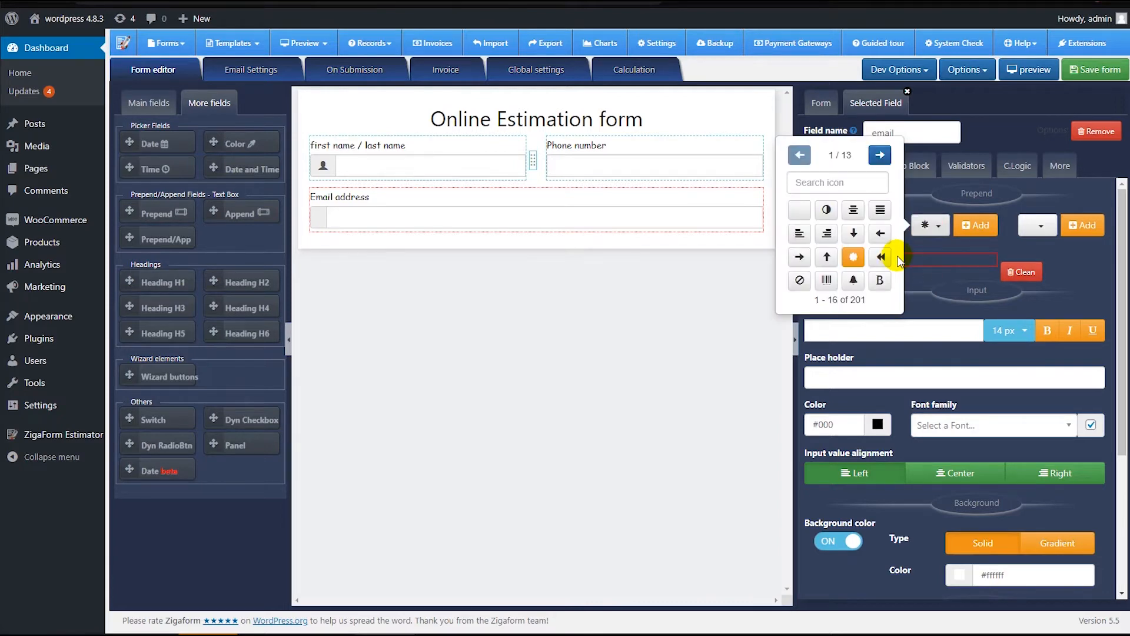
{"action": "scroll", "coordinate": [899, 260], "scroll_direction": "down", "scroll_amount": 3}
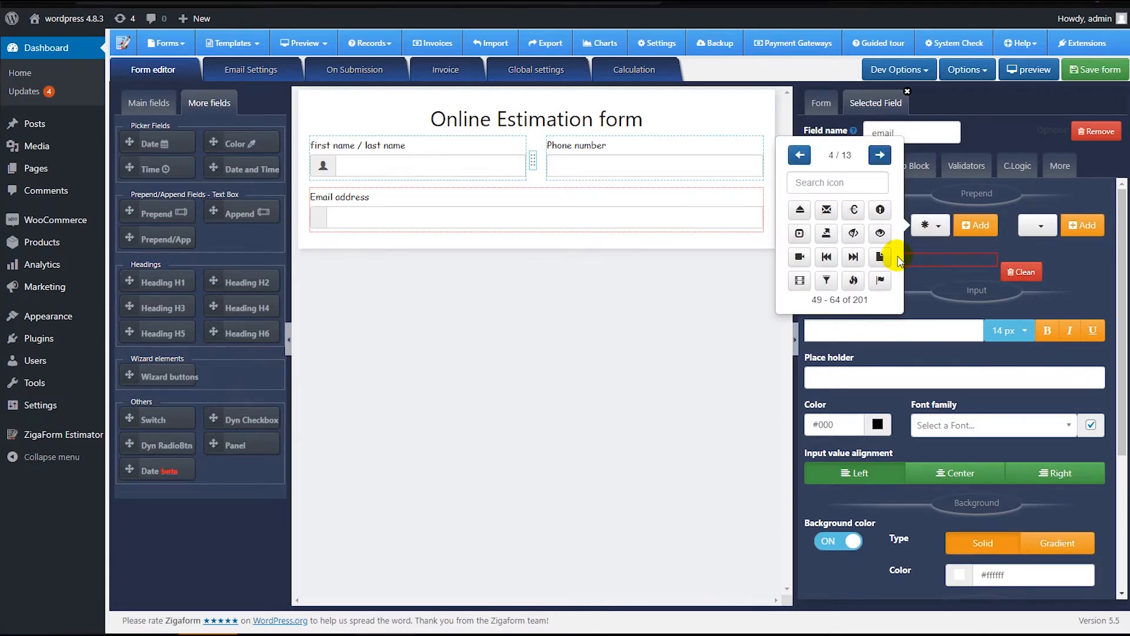
{"action": "left_click", "coordinate": [826, 211]}
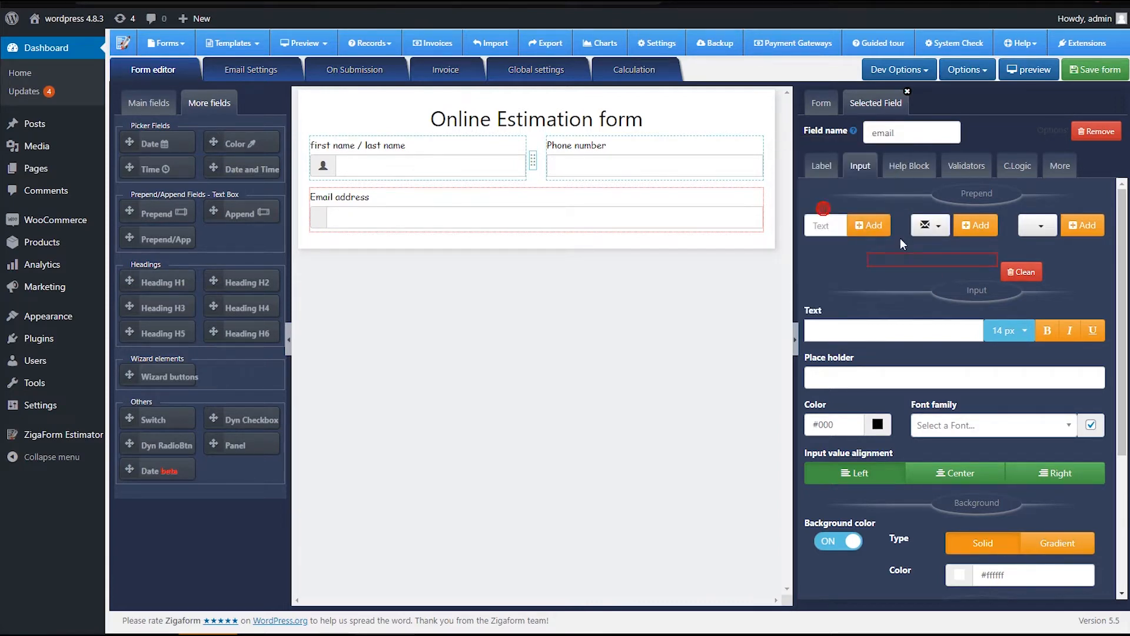
{"action": "left_click", "coordinate": [973, 227]}
Add the Email validator to the email field and check its help block options.
{"action": "left_click", "coordinate": [905, 169]}
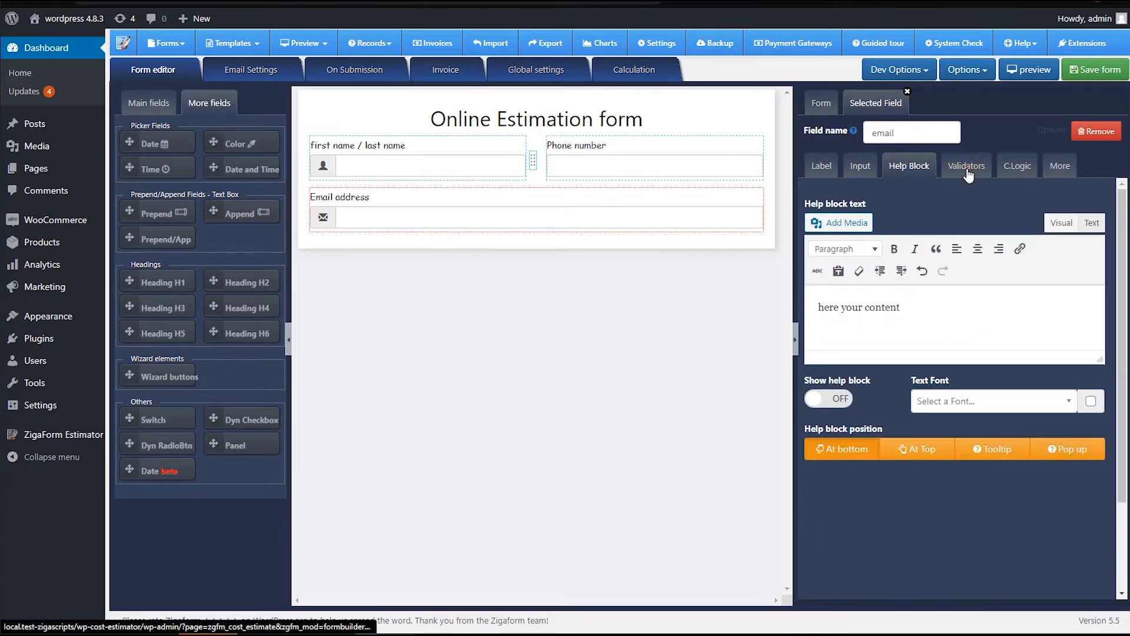
{"action": "left_click", "coordinate": [967, 172]}
{"action": "left_click", "coordinate": [1009, 267]}
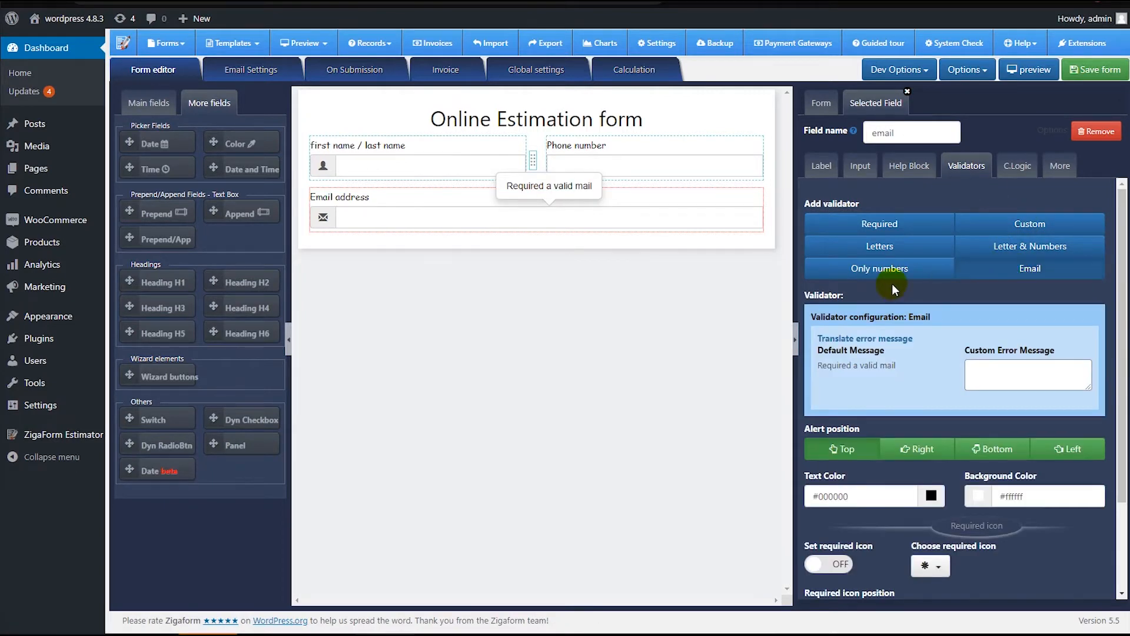
{"action": "left_click", "coordinate": [920, 169]}
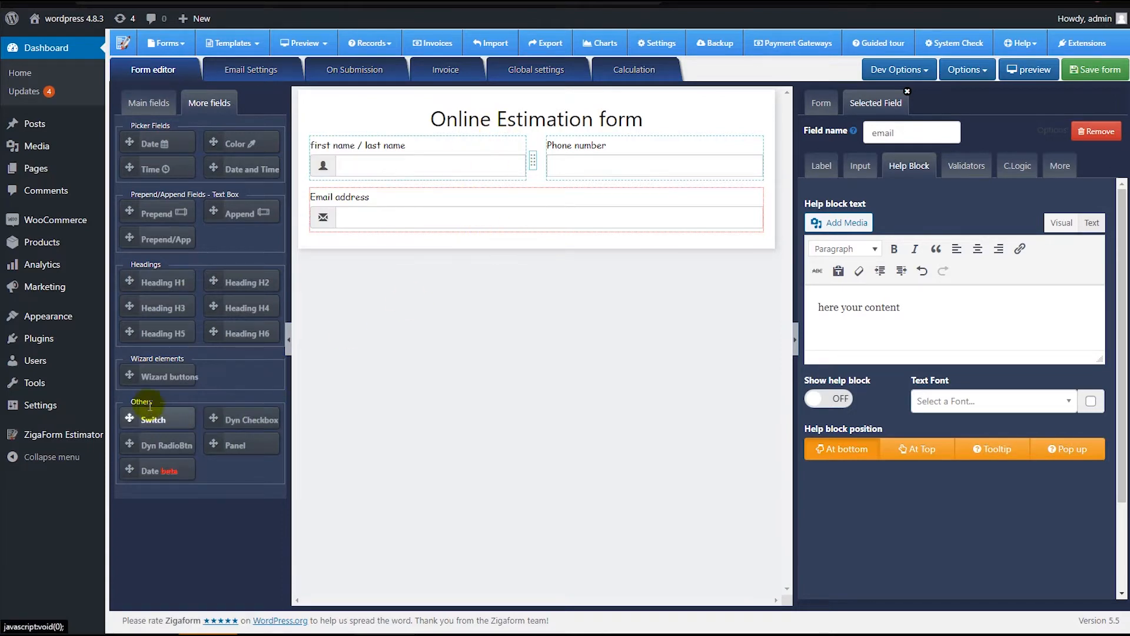
Add a Divider directly below the form title, above the contact fields, with the text "User information".
{"action": "left_click", "coordinate": [136, 103]}
{"action": "left_click_drag", "start_coordinate": [136, 504], "coordinate": [612, 177]}
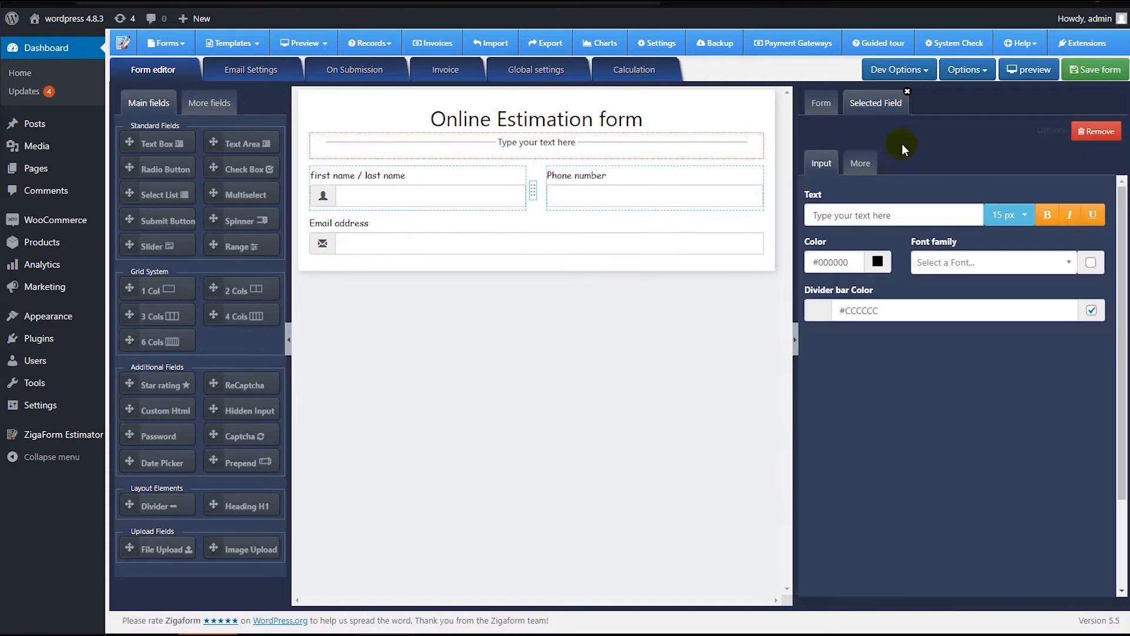
{"action": "left_click_drag", "start_coordinate": [913, 215], "coordinate": [813, 215]}
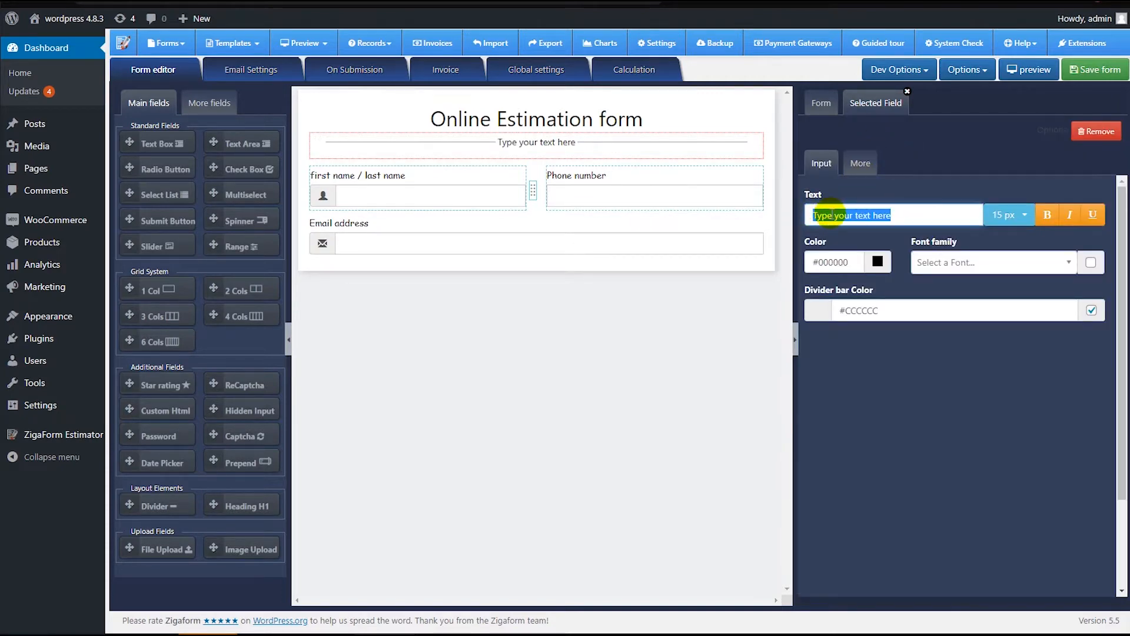
{"action": "type", "text": "User information"}
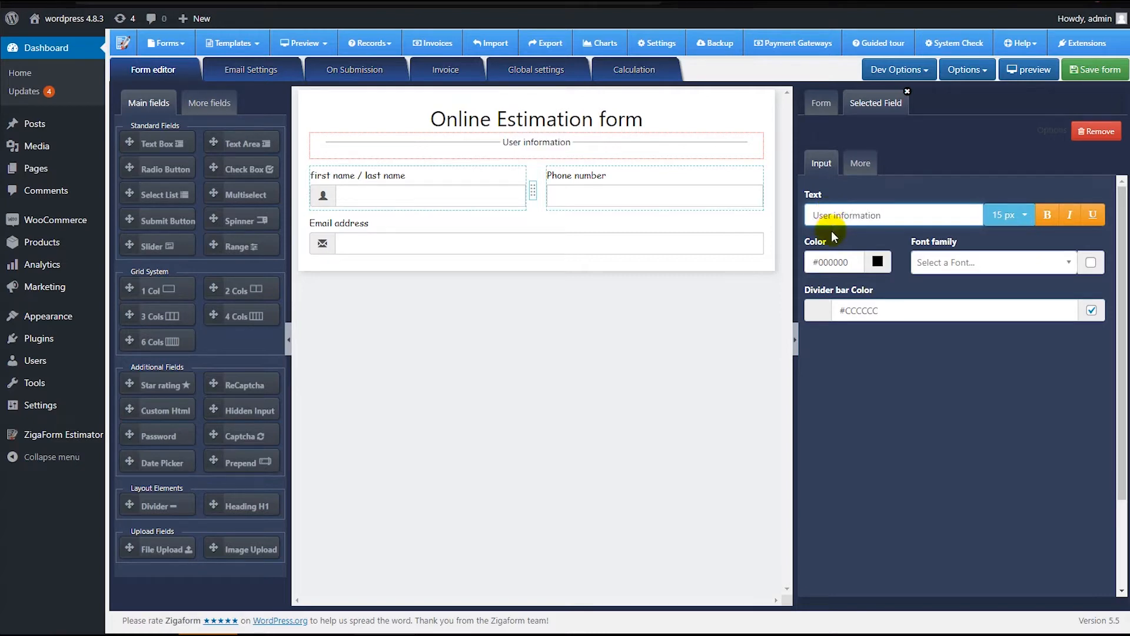
Set the bar color of the "User information" divider to the blue #0c94d2.
{"action": "left_click", "coordinate": [822, 317]}
{"action": "left_click", "coordinate": [880, 378]}
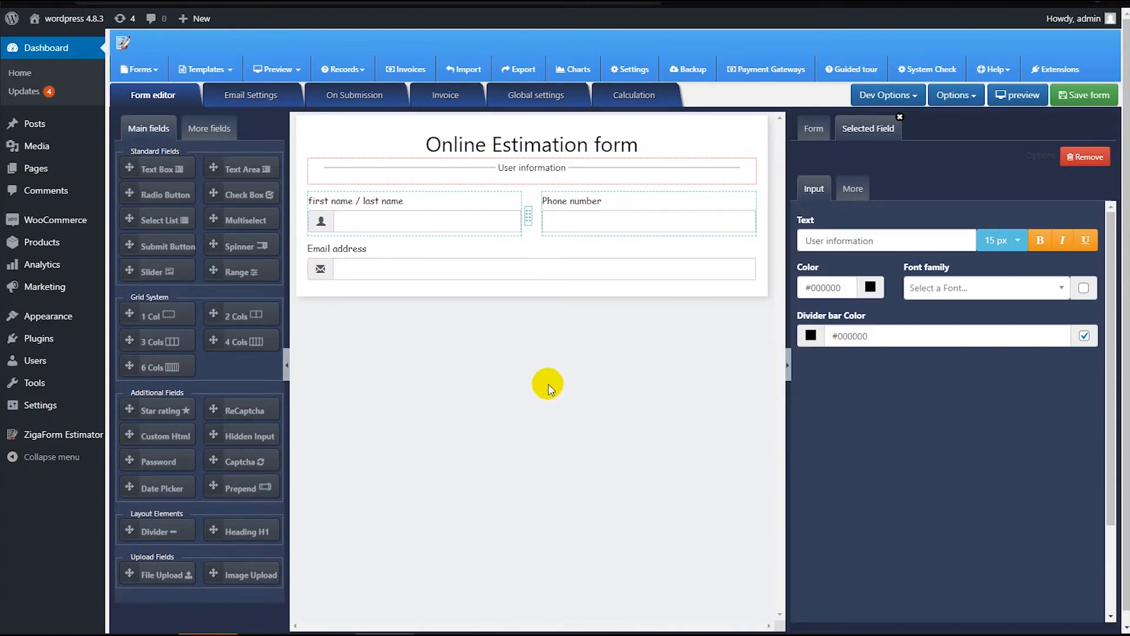
{"action": "left_click", "coordinate": [813, 337]}
{"action": "left_click", "coordinate": [806, 372]}
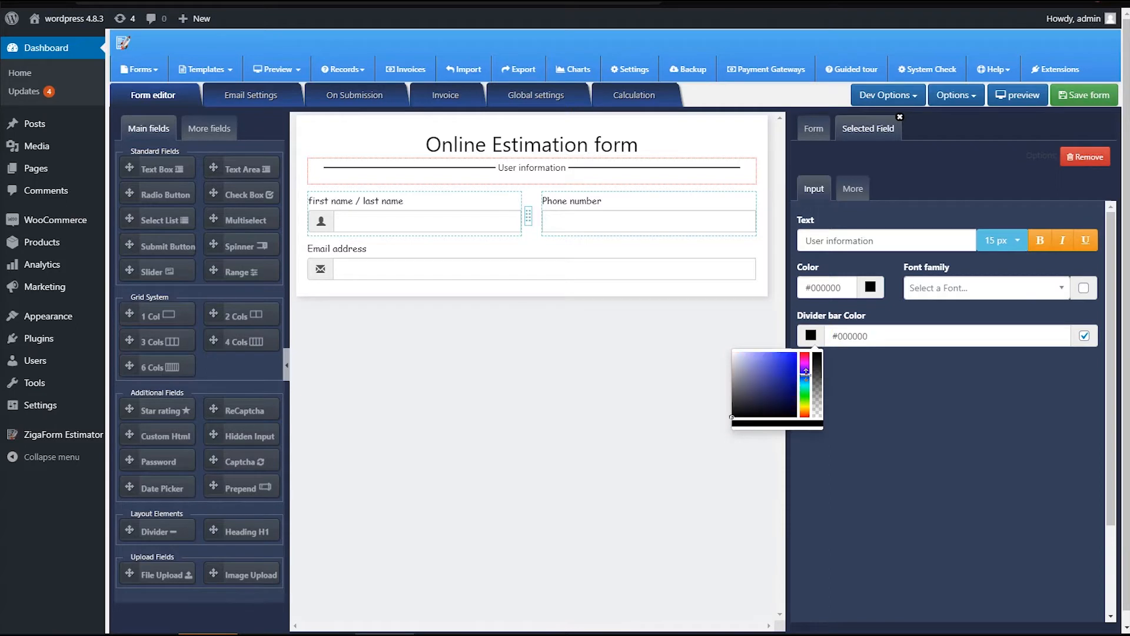
{"action": "left_click", "coordinate": [789, 374]}
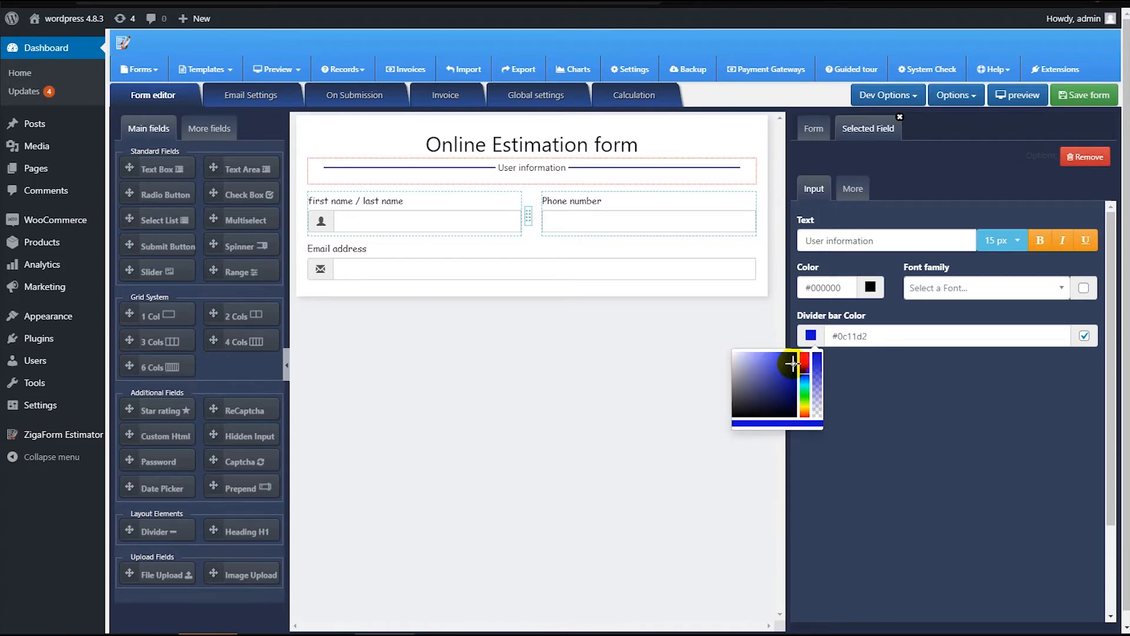
{"action": "left_click_drag", "start_coordinate": [804, 376], "coordinate": [805, 384]}
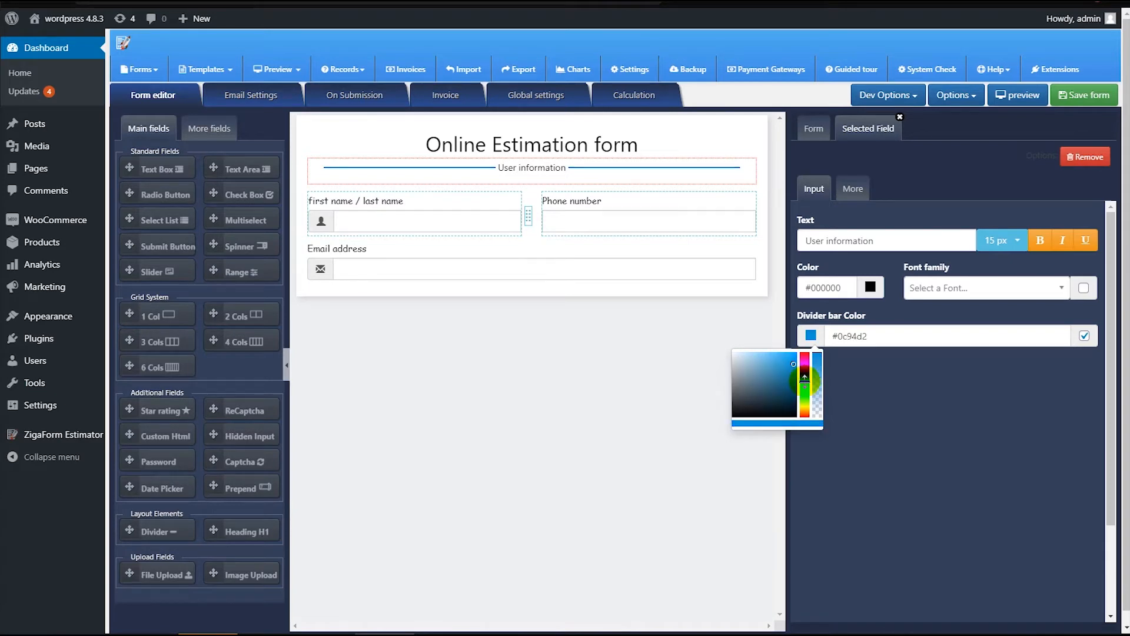
Copy the divider bar color #0c94d2 to the text color of the "User information" divider.
{"action": "left_click_drag", "start_coordinate": [879, 335], "coordinate": [822, 338]}
{"action": "key", "text": "ctrl+c"}
{"action": "triple_click", "coordinate": [841, 287]}
{"action": "key", "text": "ctrl+v"}
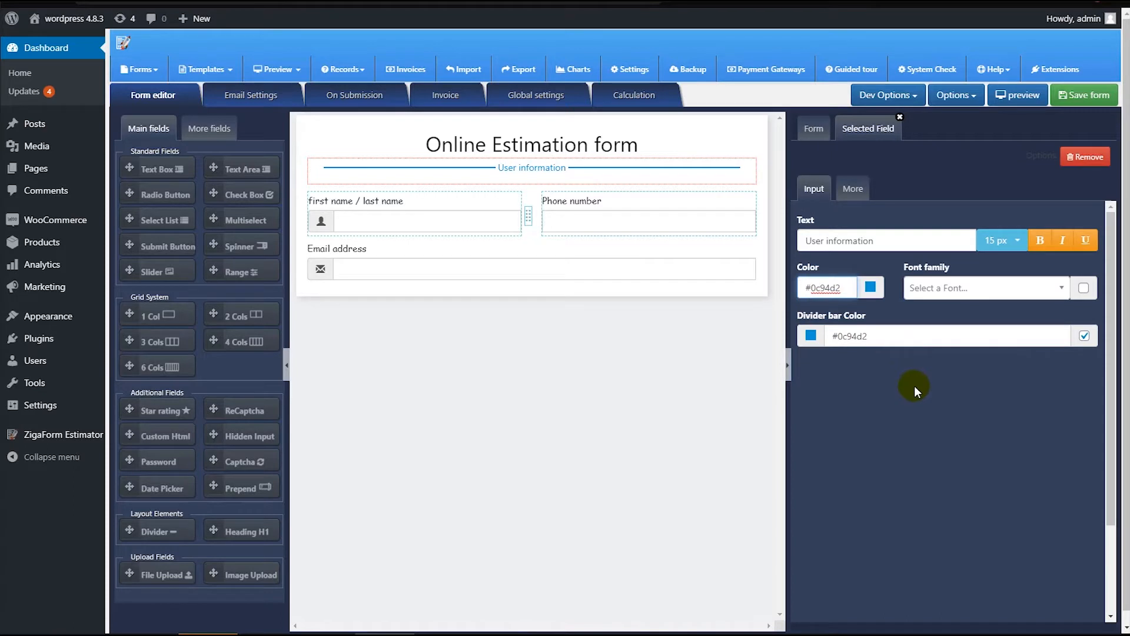
{"action": "left_click", "coordinate": [914, 386]}
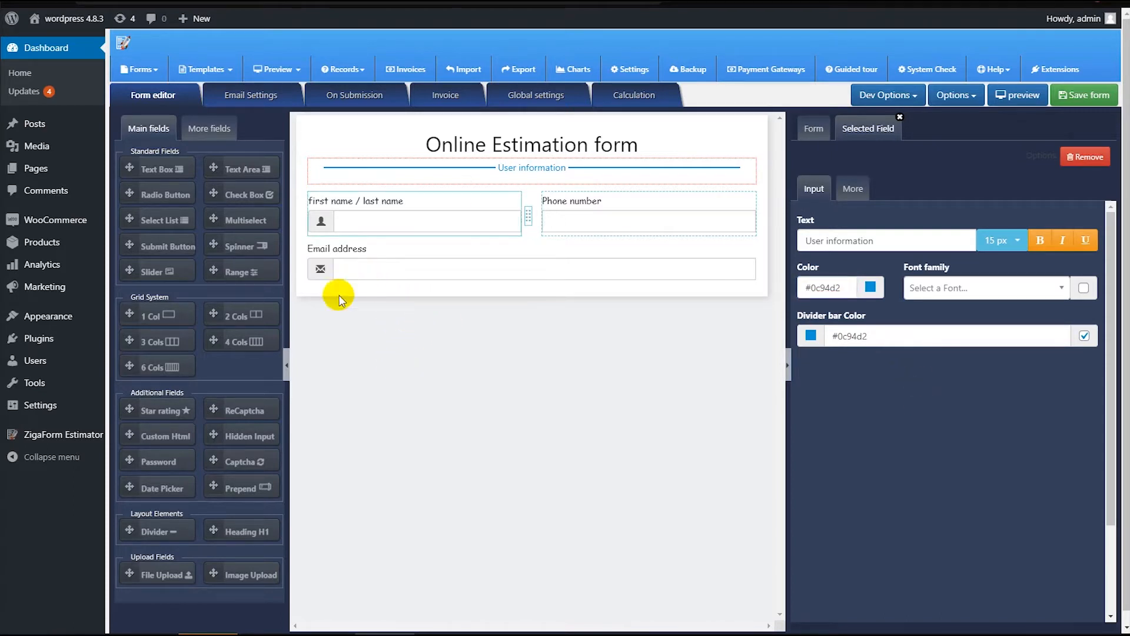
Duplicate the "User information" divider, move the copy below the email field and set its text to "Calculation".
{"action": "mouse_move", "coordinate": [390, 167]}
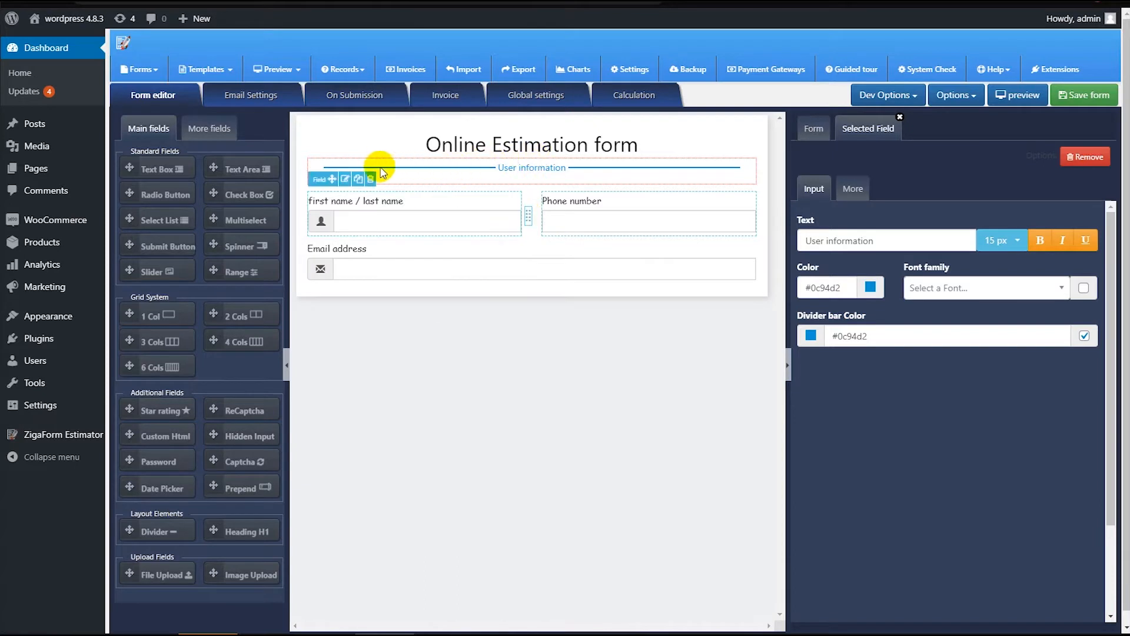
{"action": "left_click", "coordinate": [357, 178]}
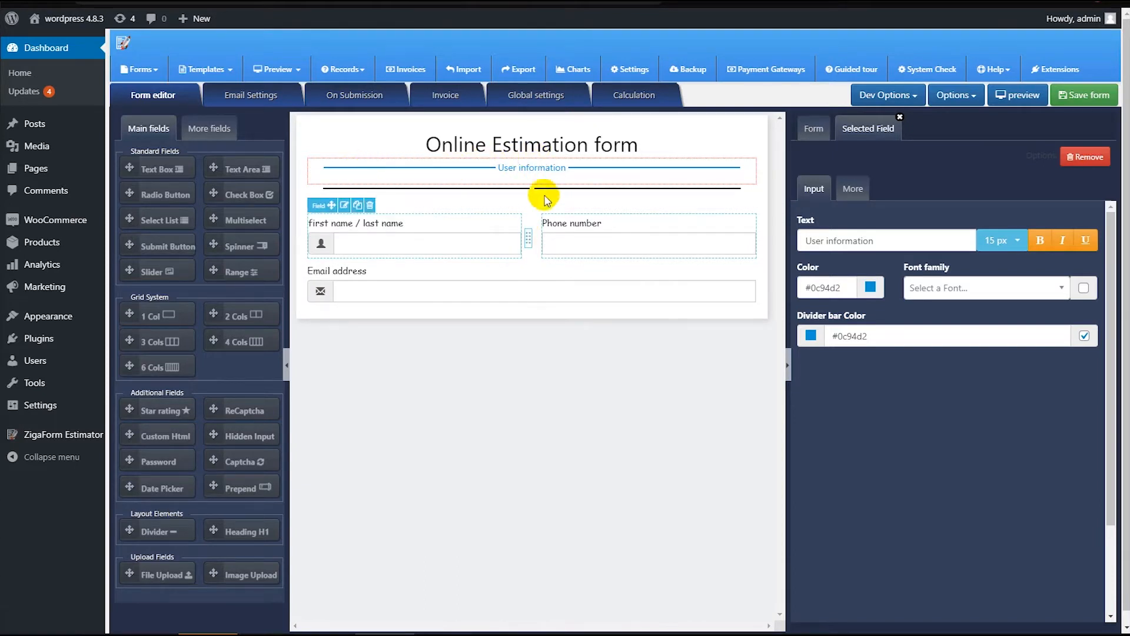
{"action": "left_click_drag", "start_coordinate": [332, 201], "coordinate": [347, 298]}
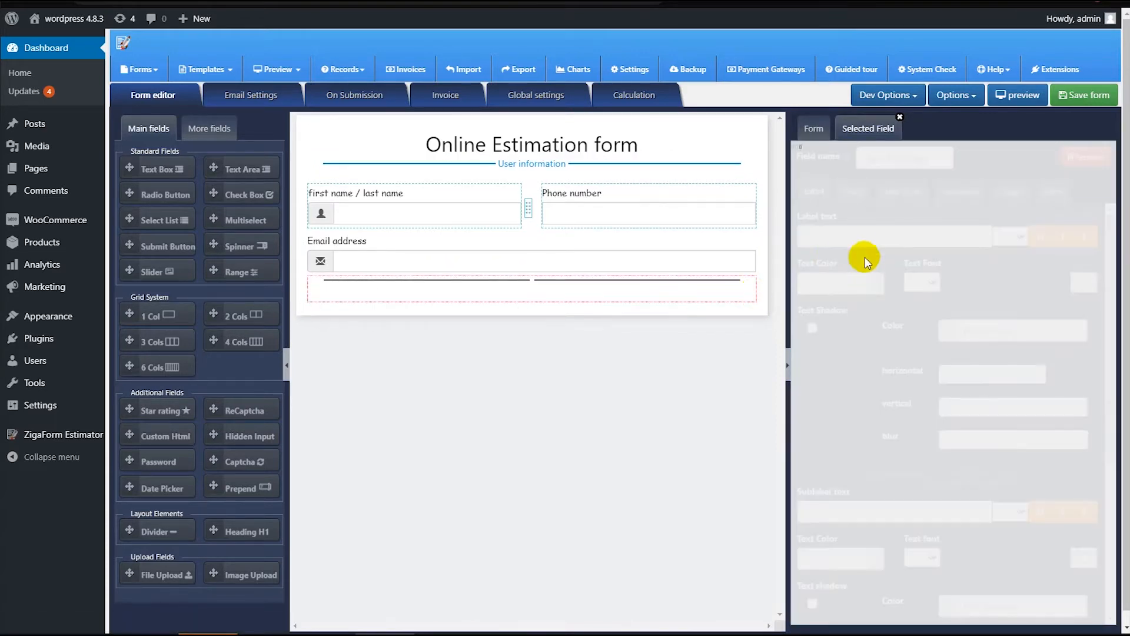
{"action": "triple_click", "coordinate": [895, 231]}
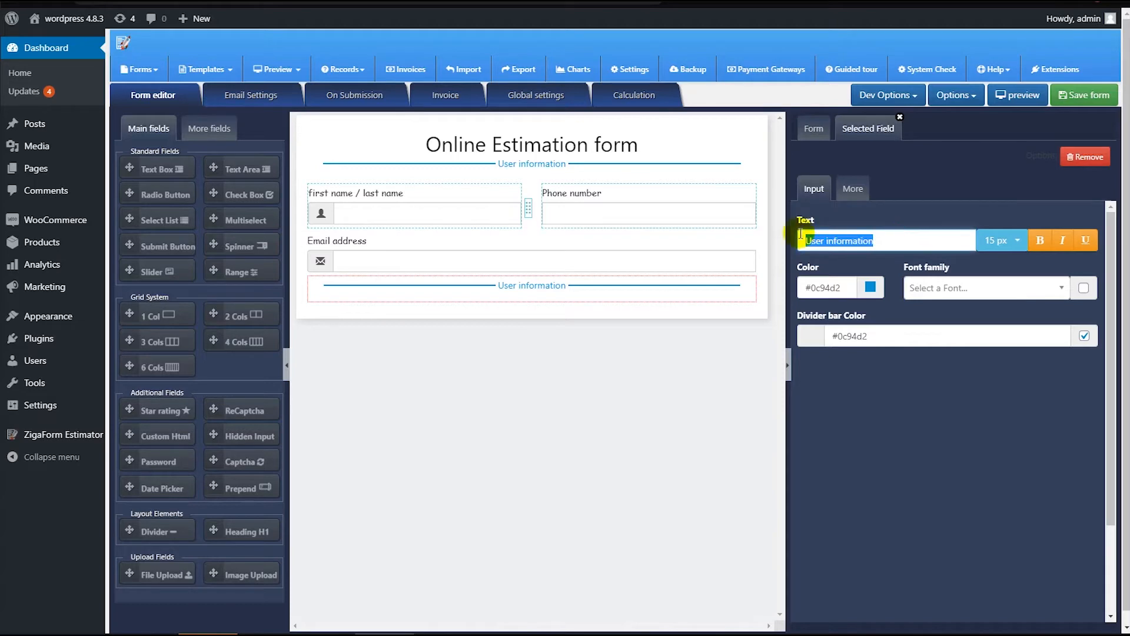
{"action": "type", "text": "Cl"}
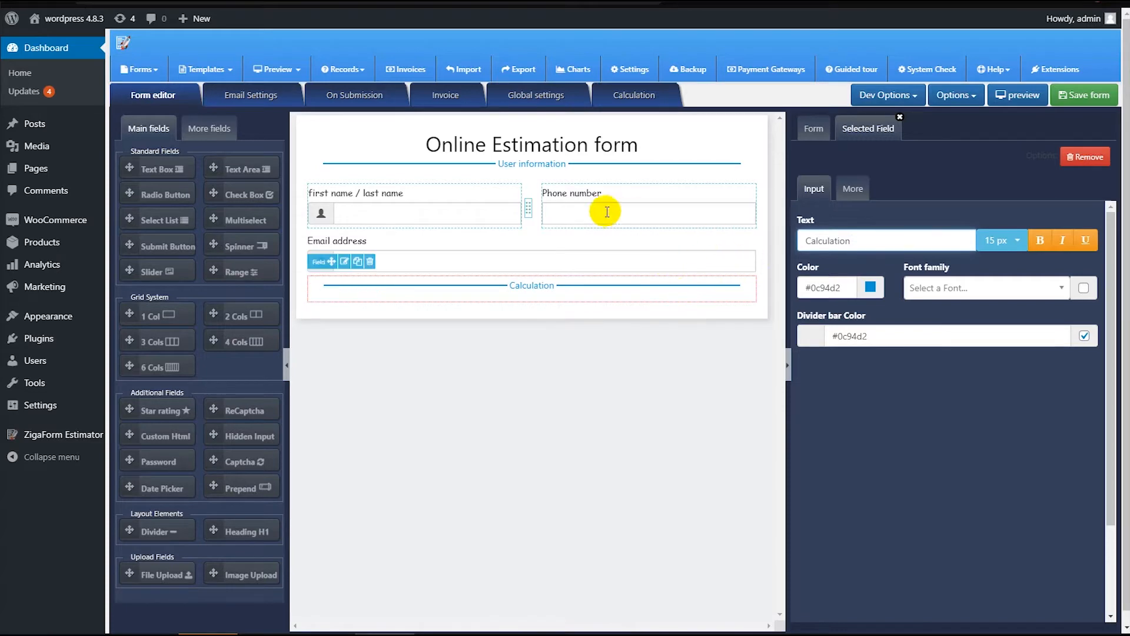
Switch to the Excel estimation sheet to review the service rows, then return to the form editor.
{"action": "left_click", "coordinate": [680, 634]}
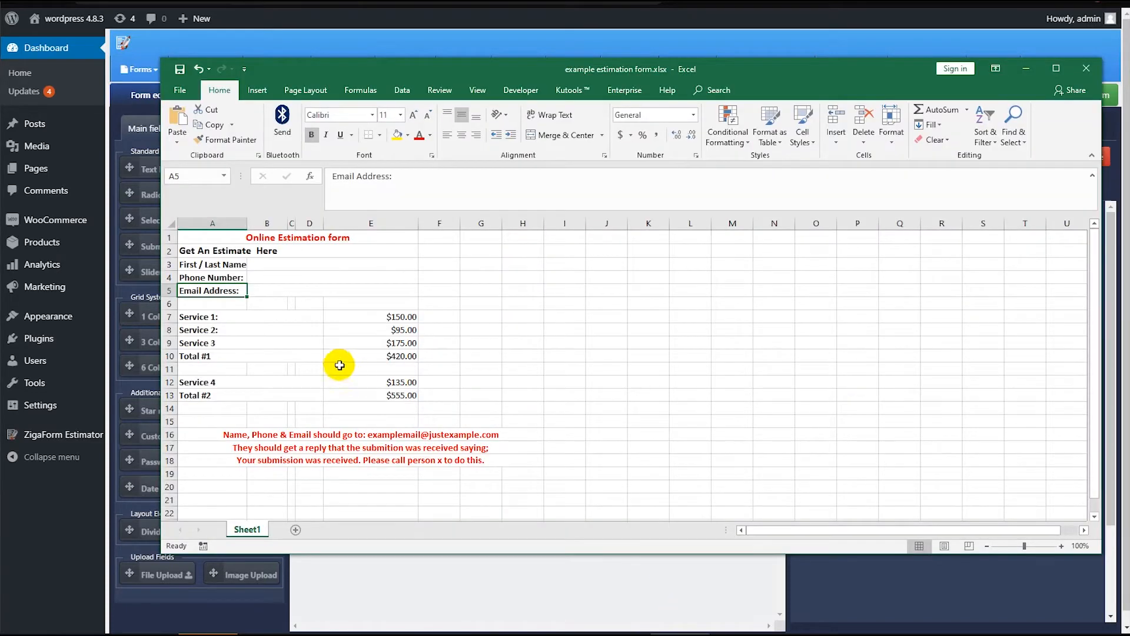
{"action": "left_click", "coordinate": [224, 325]}
{"action": "left_click", "coordinate": [230, 341]}
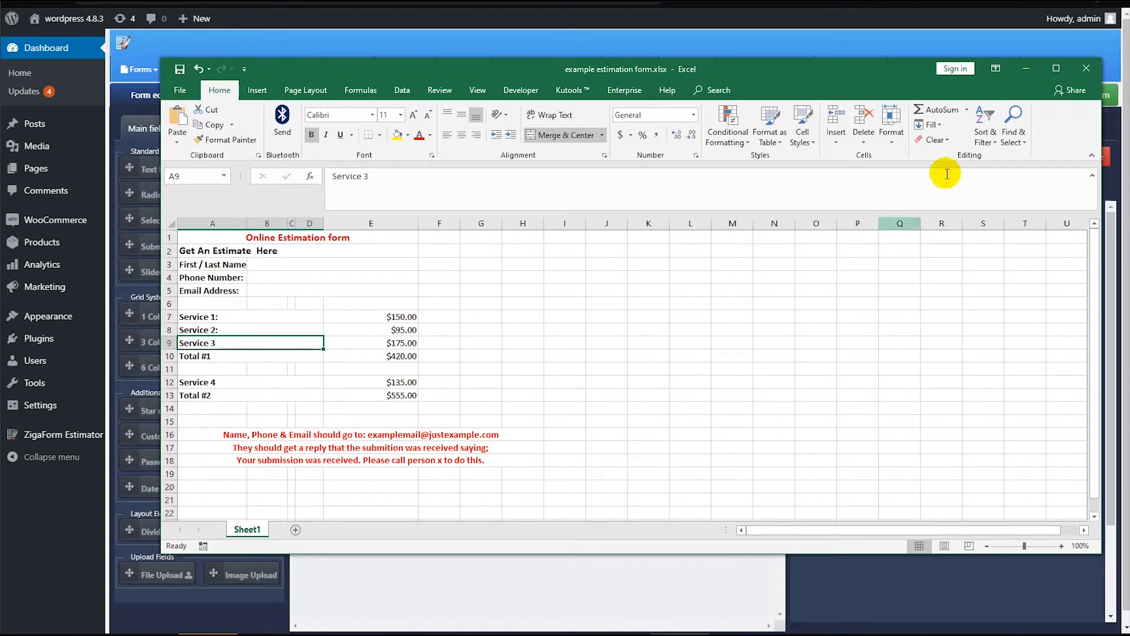
{"action": "left_click", "coordinate": [1026, 75]}
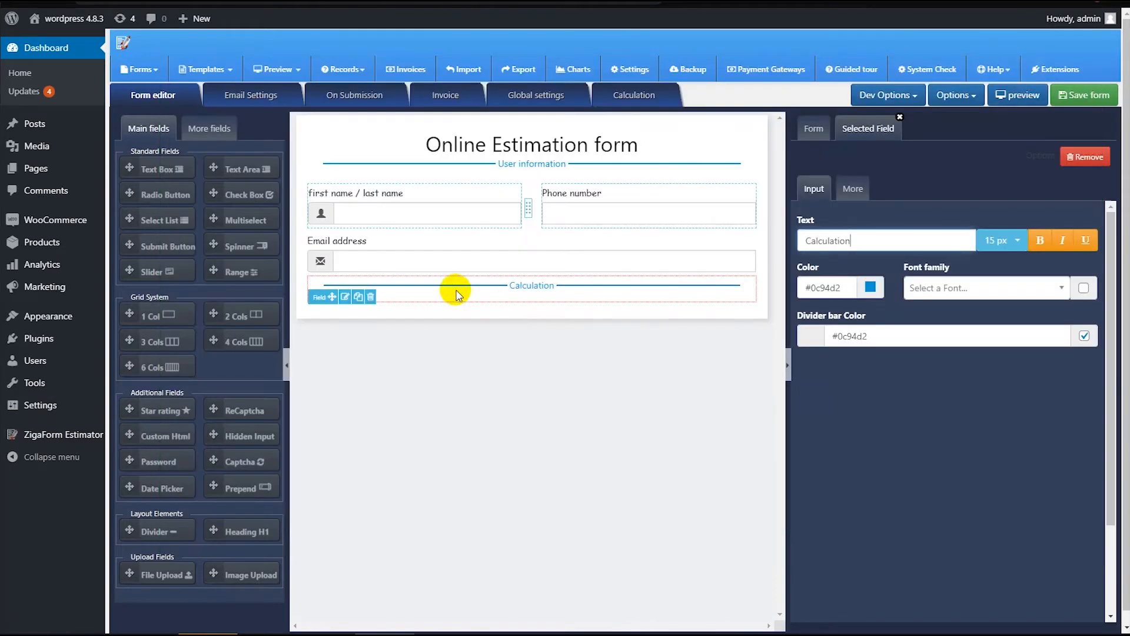
Add a Check Box field below the "Calculation" divider with the field name "Services" and the label "Services".
{"action": "left_click_drag", "start_coordinate": [224, 194], "coordinate": [462, 310]}
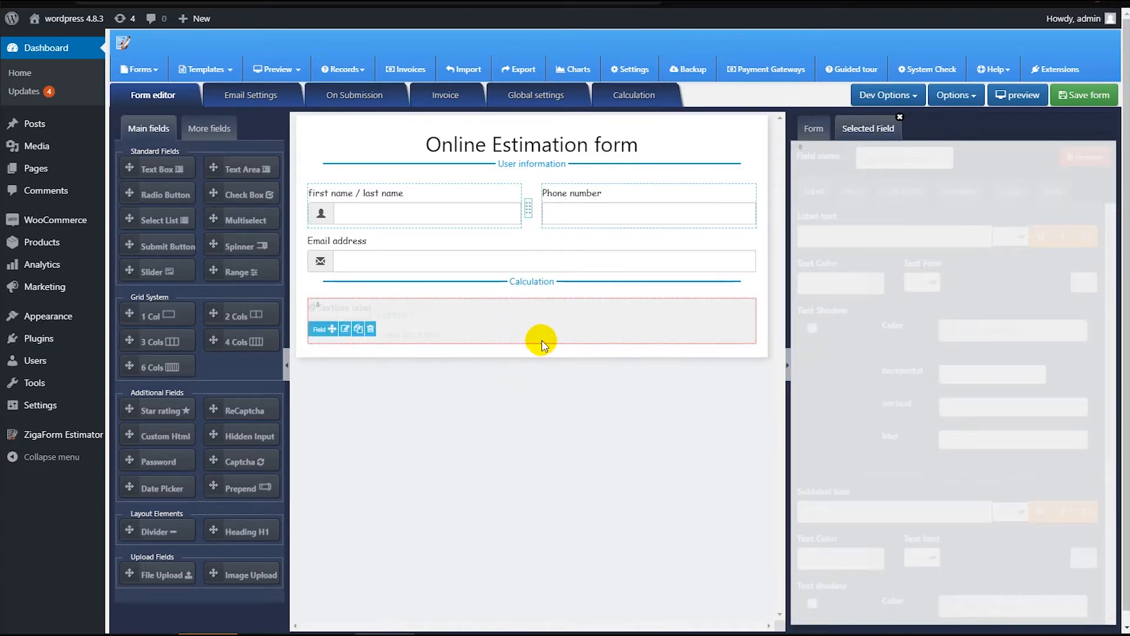
{"action": "double_click", "coordinate": [897, 157]}
{"action": "type", "text": "Services"}
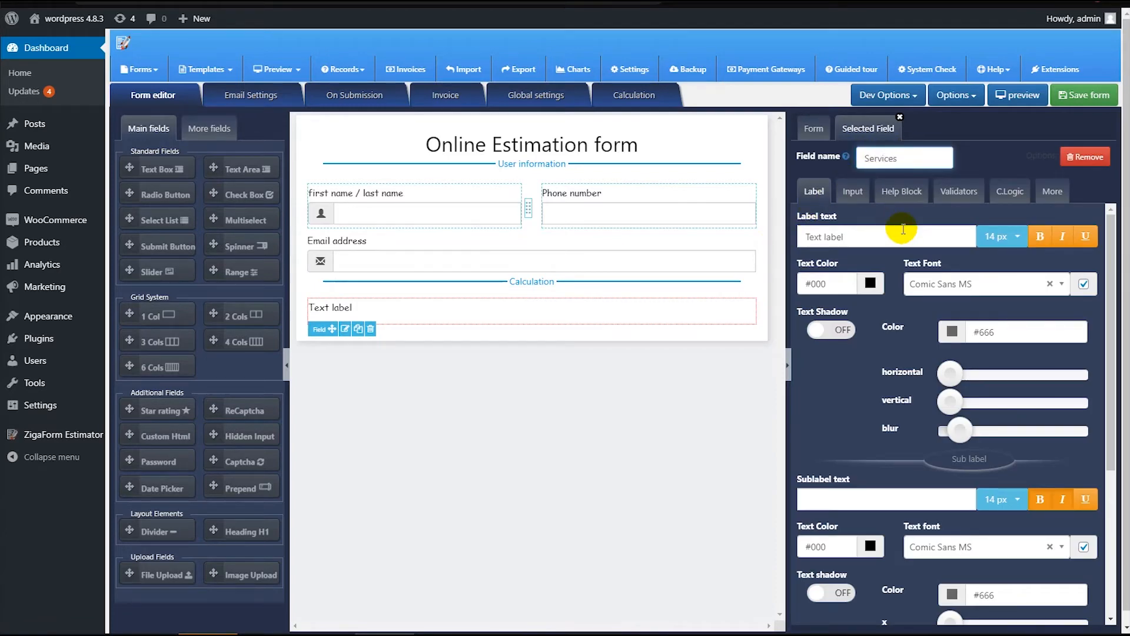
{"action": "triple_click", "coordinate": [903, 230]}
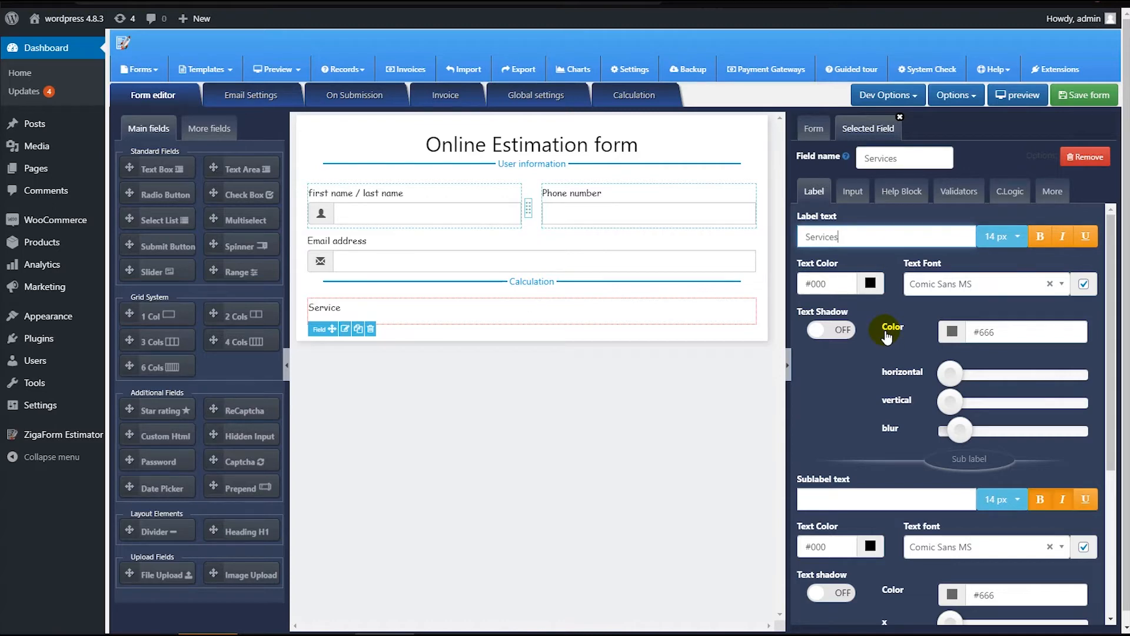
Add four new options to the Services check box field.
{"action": "left_click", "coordinate": [853, 192]}
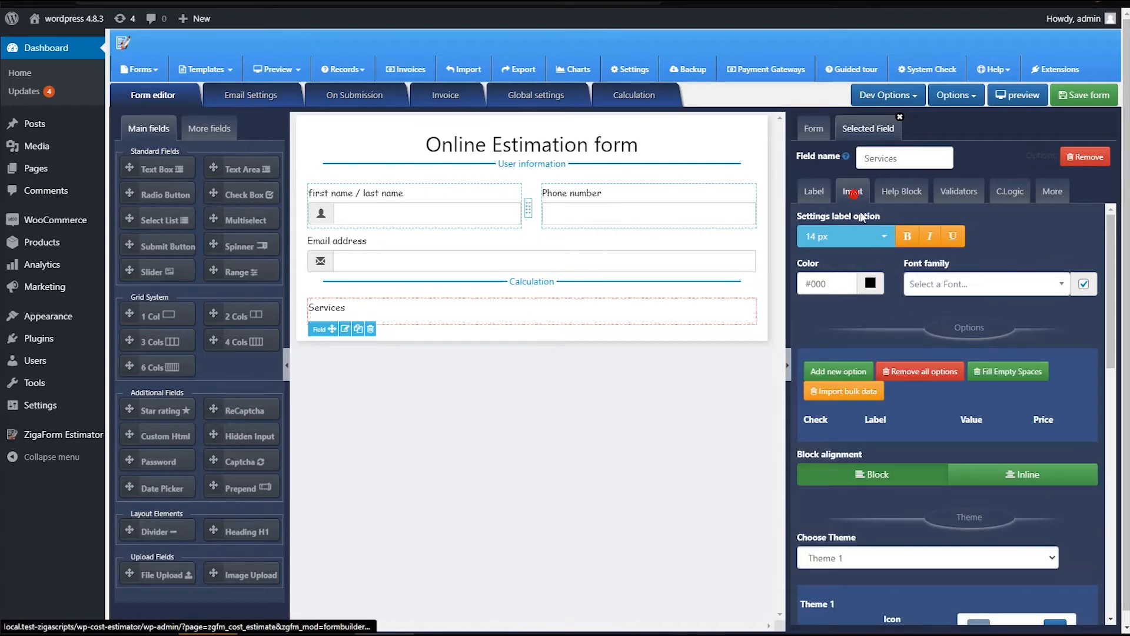
{"action": "left_click", "coordinate": [854, 373]}
{"action": "left_click", "coordinate": [854, 372]}
{"action": "left_click", "coordinate": [854, 373]}
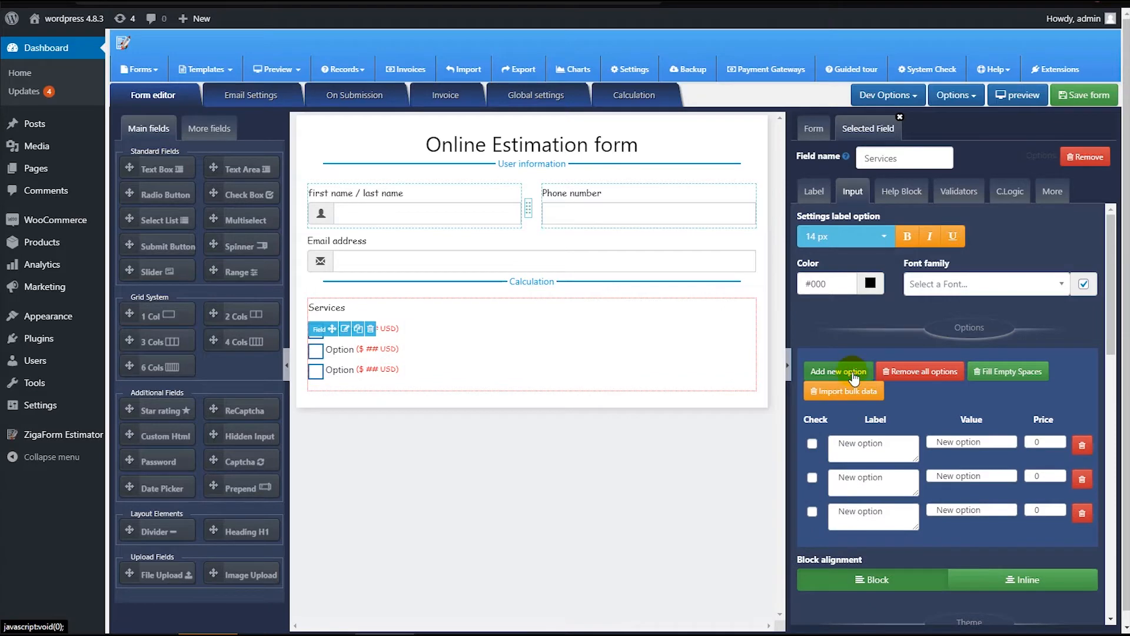
{"action": "left_click", "coordinate": [855, 373]}
Check the service names and prices in the Excel sheet again and return to the form editor.
{"action": "left_click", "coordinate": [686, 634]}
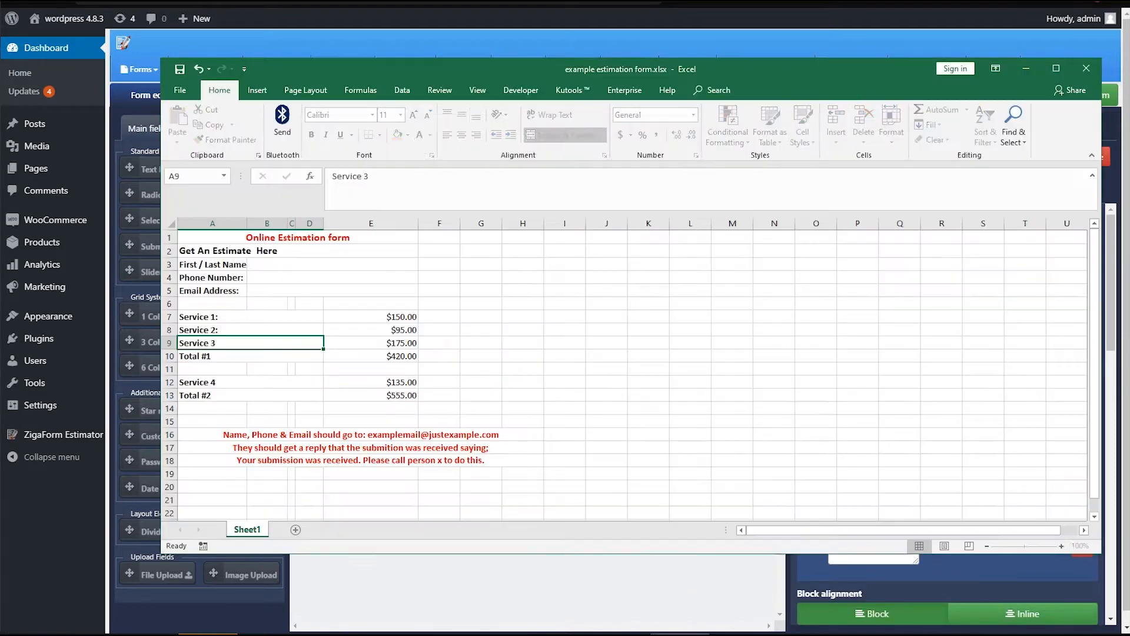
{"action": "left_click", "coordinate": [678, 634]}
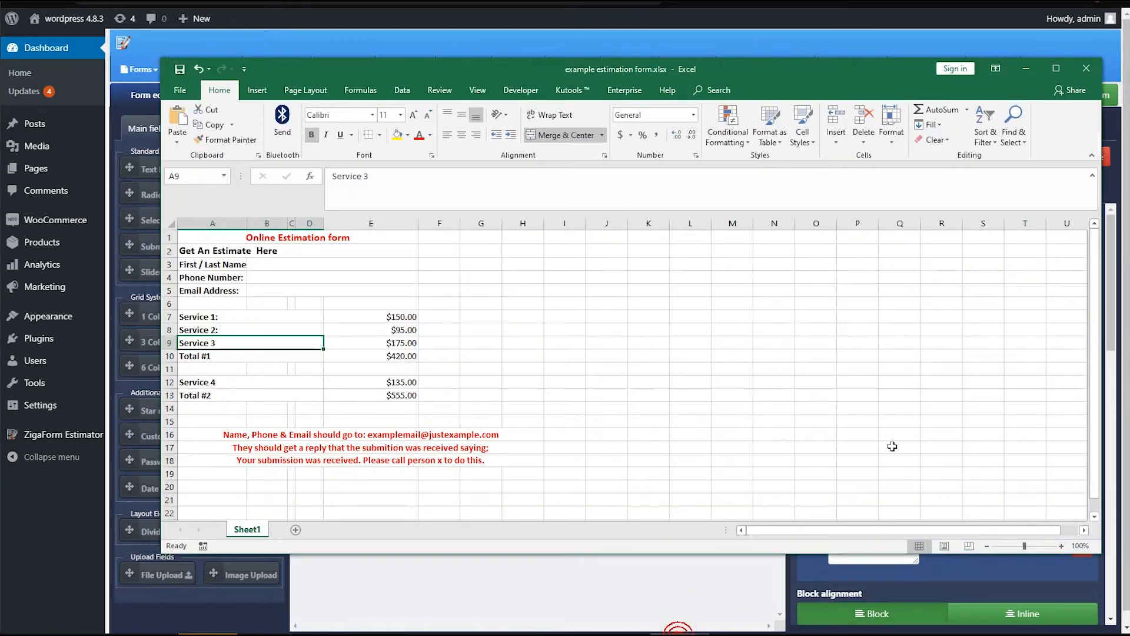
{"action": "left_click", "coordinate": [1028, 69]}
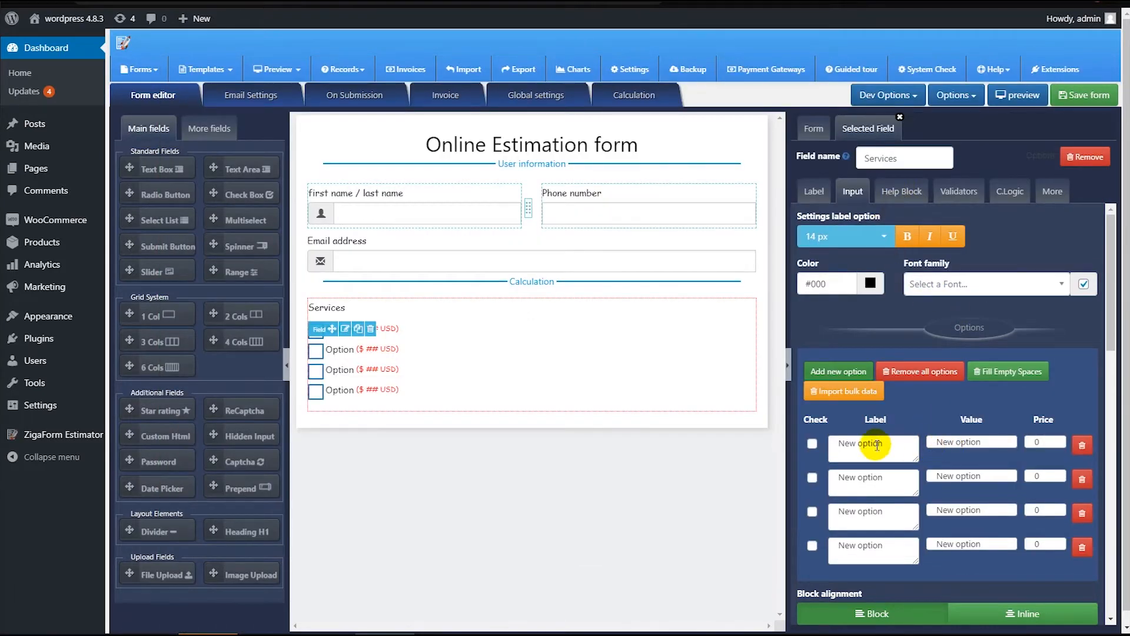
Label the four check box options "Service 1", "Service 2", "Service 3" and "Service 4", and fill their values with Fill Empty Spaces.
{"action": "left_click_drag", "start_coordinate": [877, 445], "coordinate": [832, 448]}
{"action": "type", "text": "Service 1"}
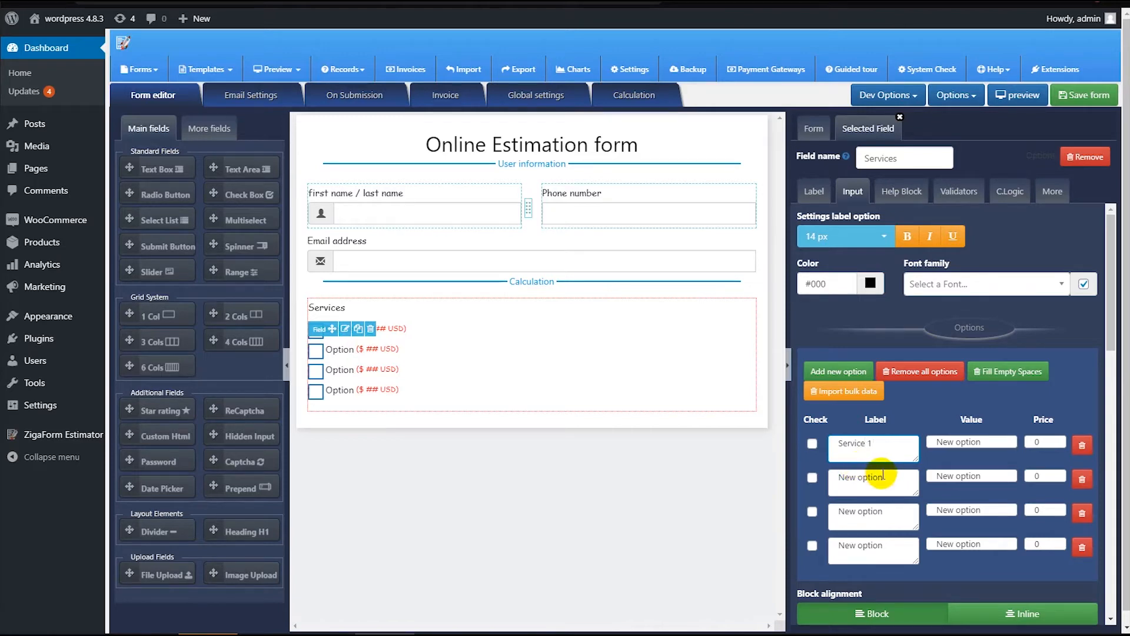
{"action": "left_click_drag", "start_coordinate": [886, 477], "coordinate": [836, 482]}
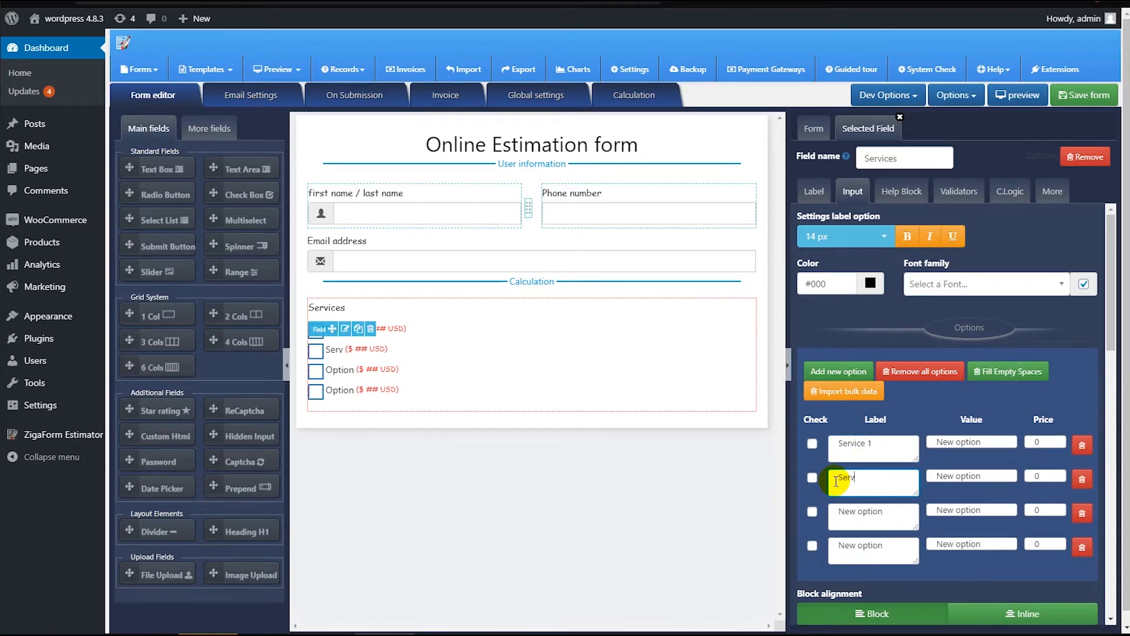
{"action": "left_click_drag", "start_coordinate": [886, 511], "coordinate": [839, 511]}
{"action": "type", "text": "Service 3"}
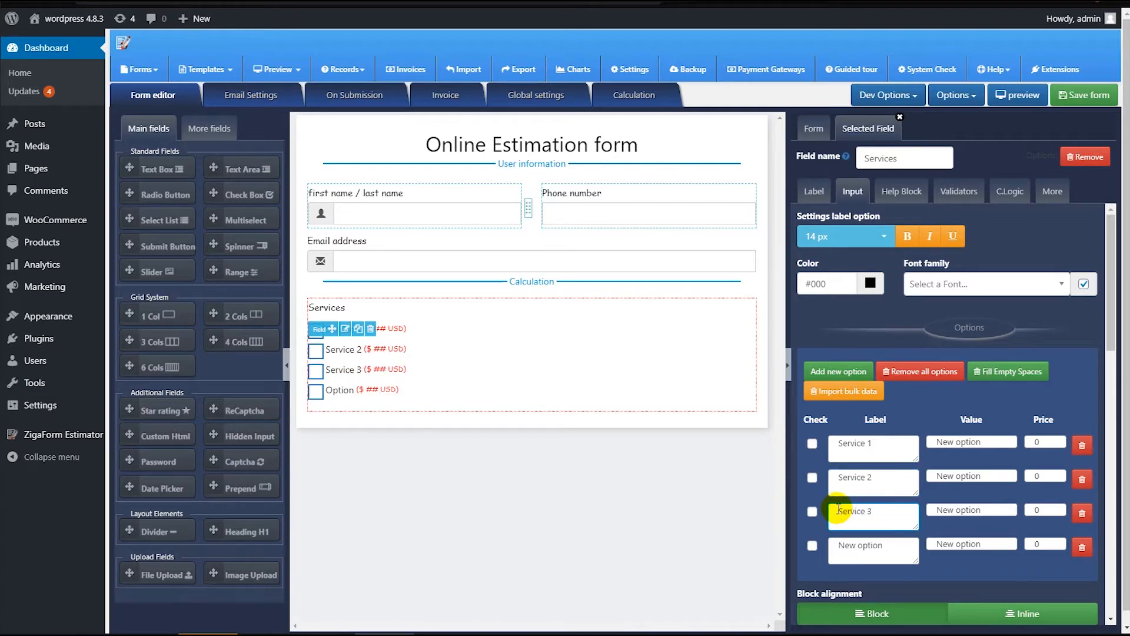
{"action": "left_click", "coordinate": [889, 547]}
{"action": "type", "text": "S"}
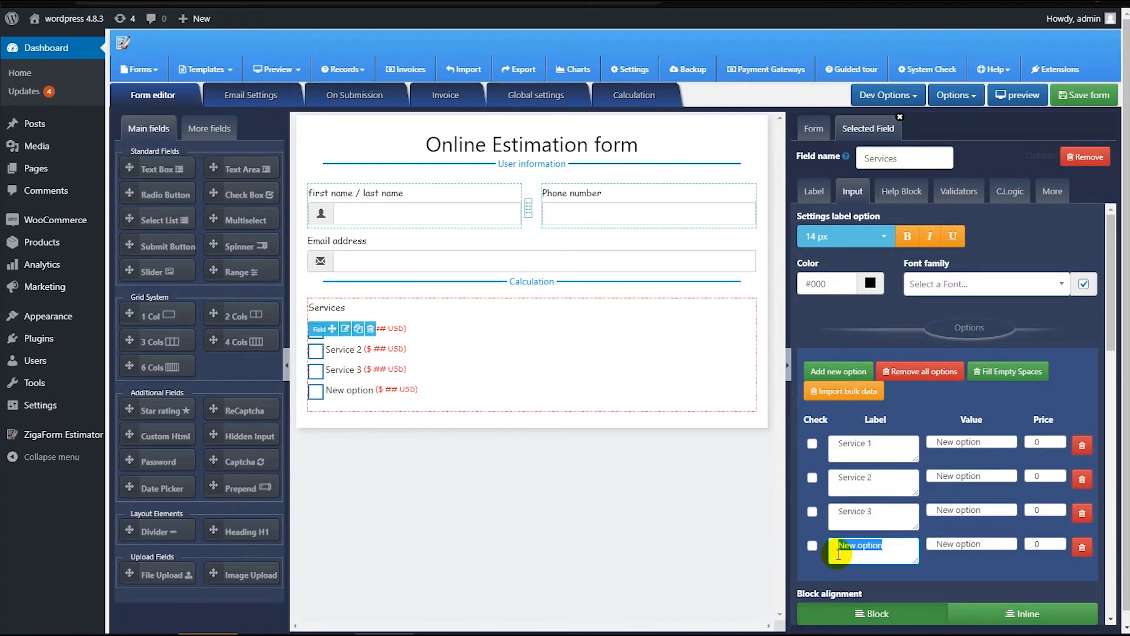
{"action": "type", "text": "ervice"}
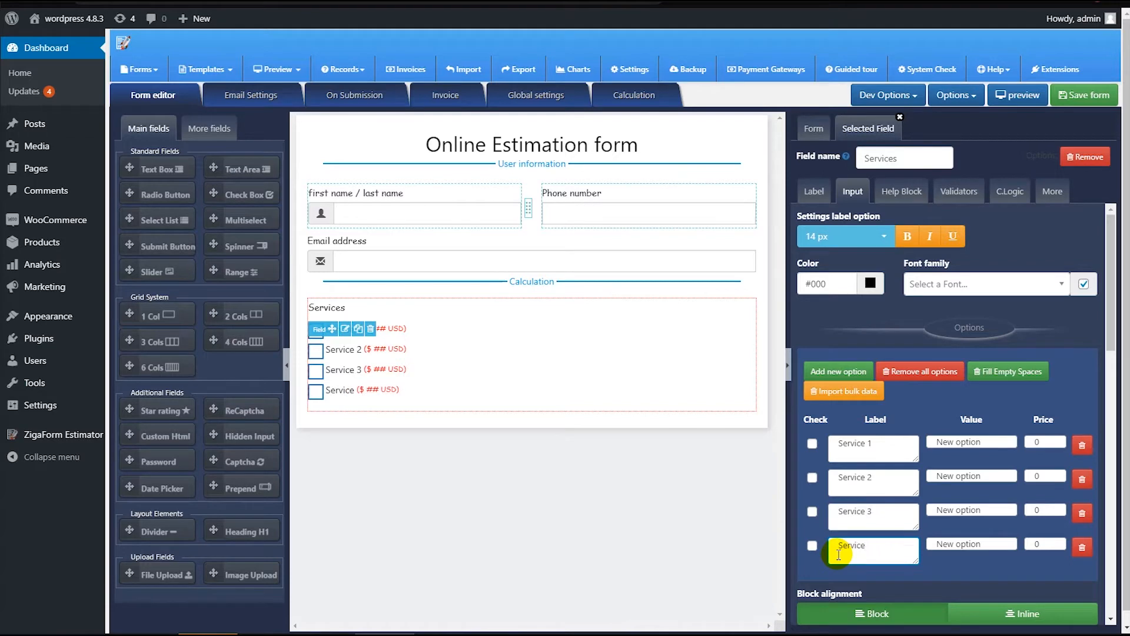
{"action": "type", "text": " 4"}
{"action": "left_click", "coordinate": [1010, 373]}
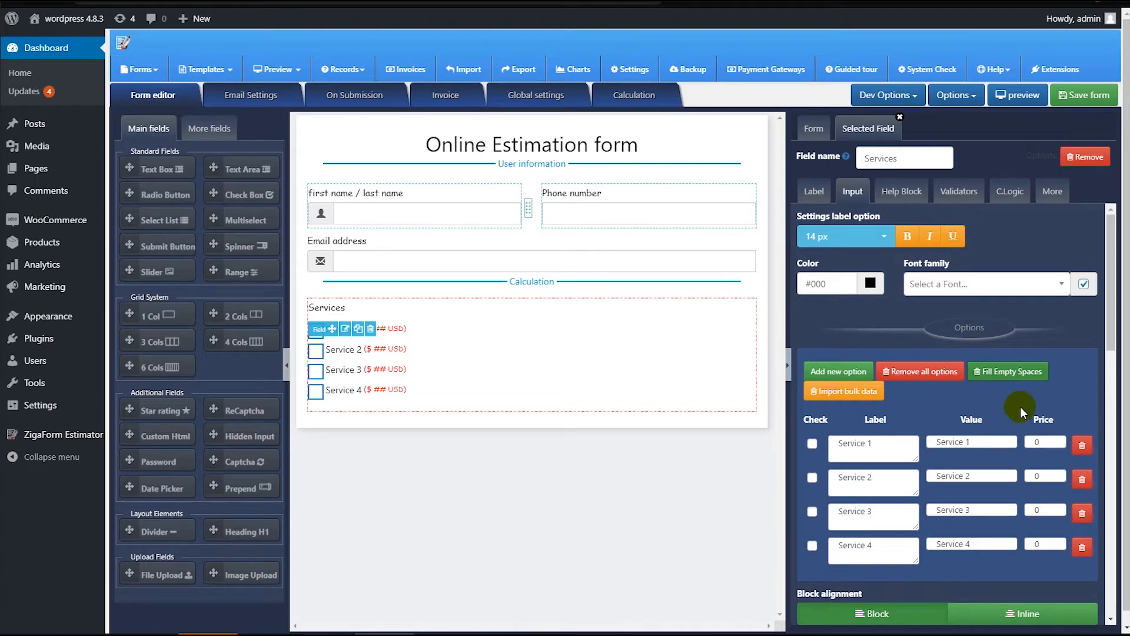
Turn off the price label display for the Services check box field.
{"action": "scroll", "coordinate": [948, 400], "scroll_direction": "down", "scroll_amount": 7}
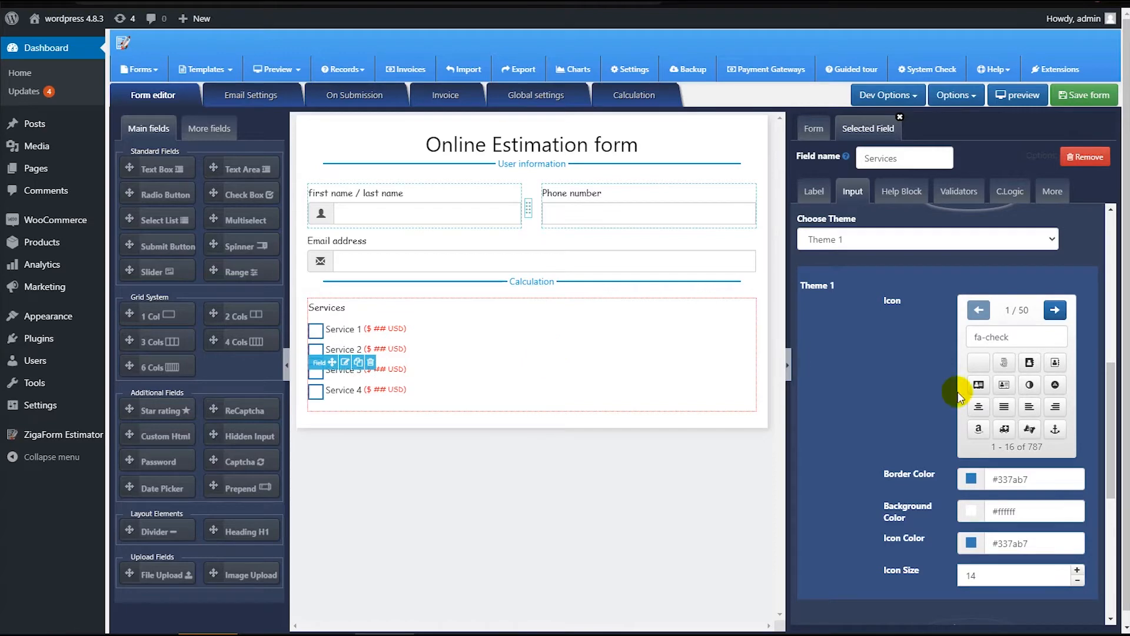
{"action": "scroll", "coordinate": [914, 412], "scroll_direction": "down", "scroll_amount": 5}
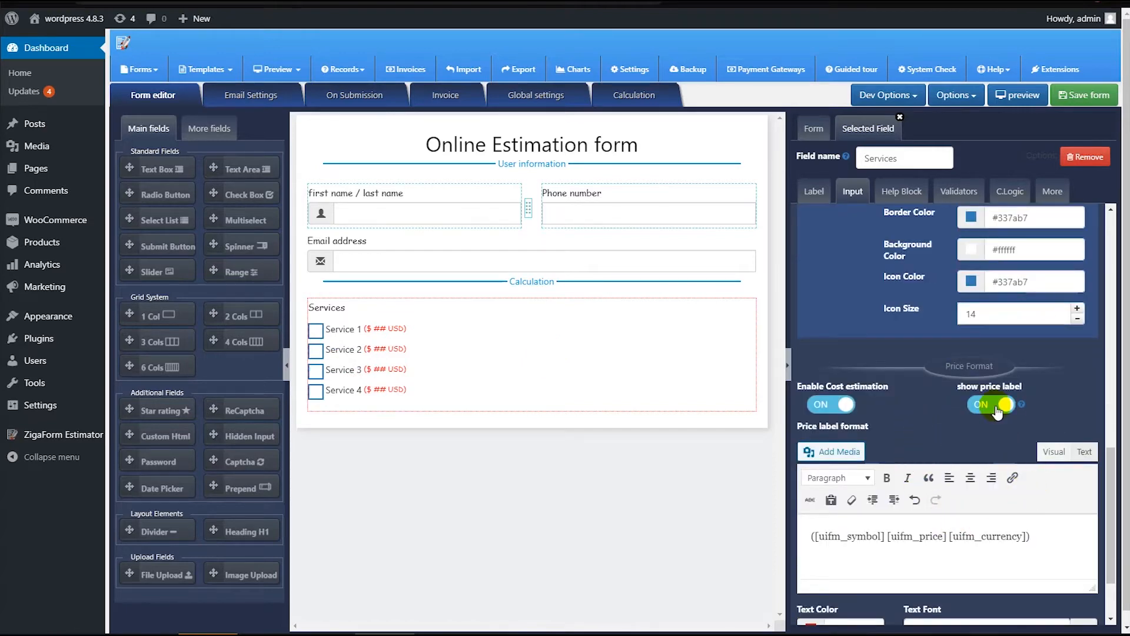
{"action": "left_click", "coordinate": [996, 411]}
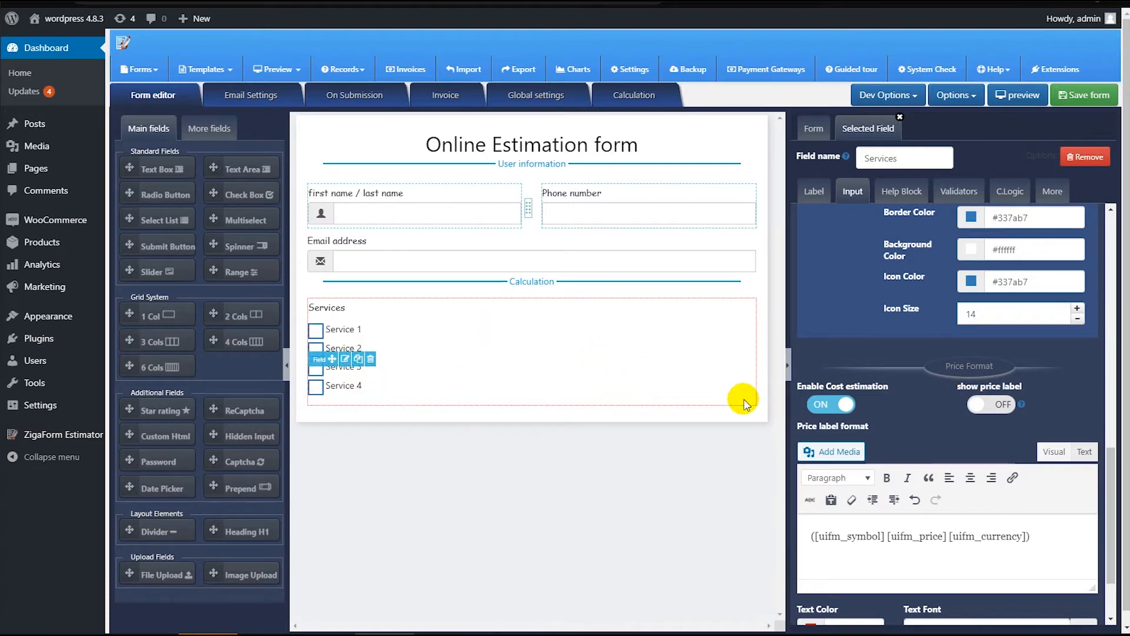
Review the service options' price fields and the form's Calculation settings, and return to the form editor.
{"action": "scroll", "coordinate": [948, 406], "scroll_direction": "up", "scroll_amount": 10}
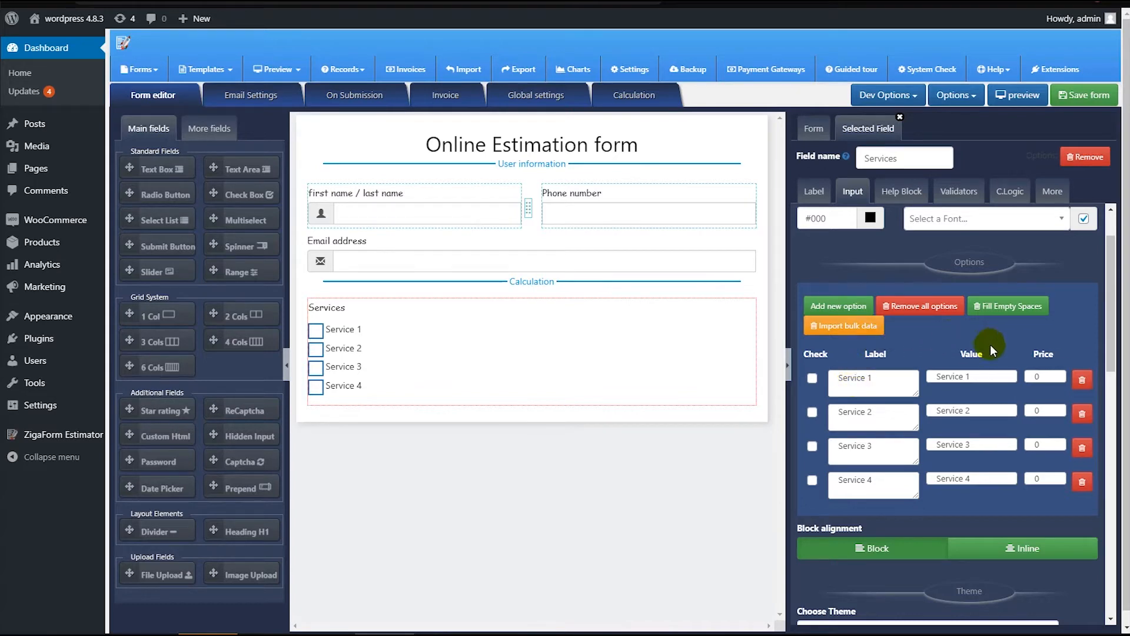
{"action": "double_click", "coordinate": [1038, 378]}
{"action": "left_click", "coordinate": [1039, 411]}
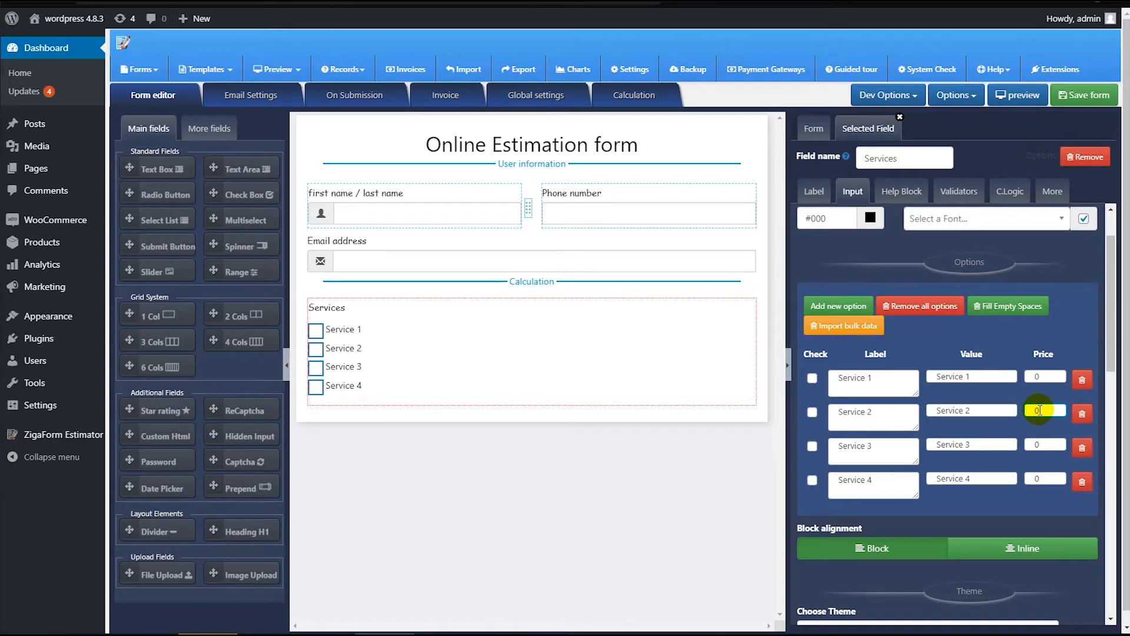
{"action": "left_click", "coordinate": [635, 96]}
{"action": "left_click", "coordinate": [313, 132]}
{"action": "left_click", "coordinate": [155, 96]}
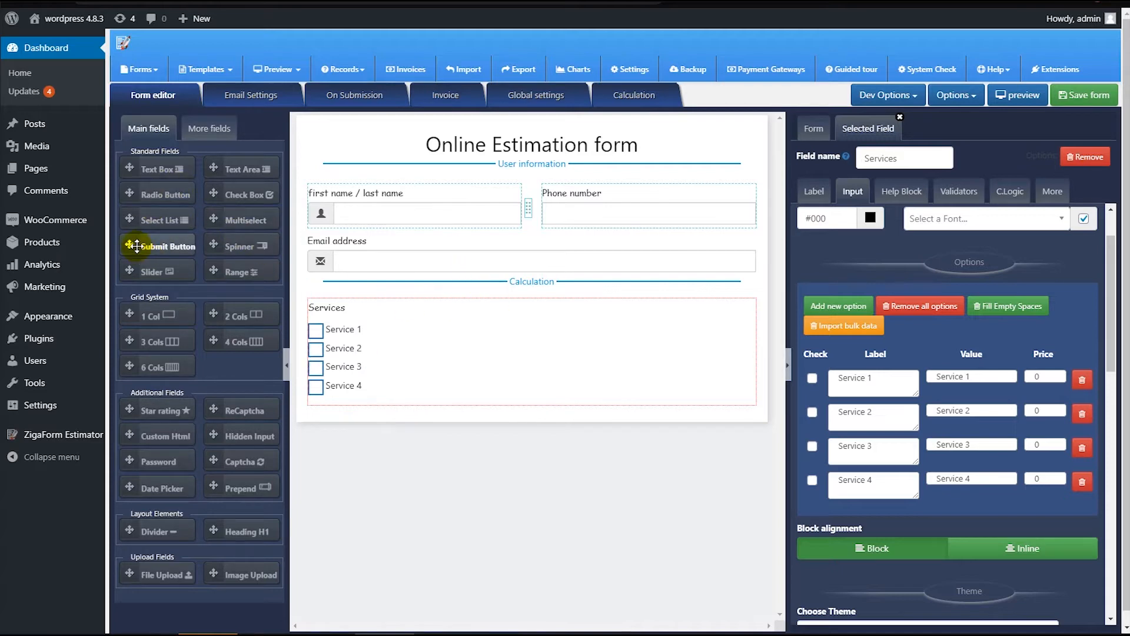
Add a Submit Button below the Services field and set its text to "Send information".
{"action": "left_click_drag", "start_coordinate": [137, 246], "coordinate": [573, 384]}
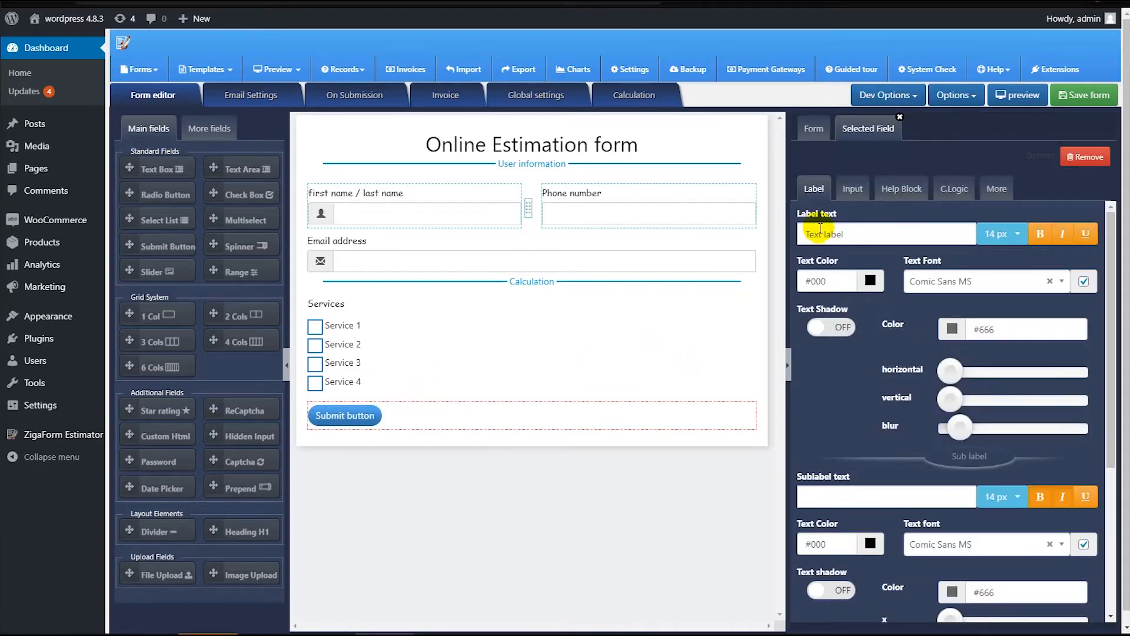
{"action": "left_click", "coordinate": [853, 188]}
{"action": "left_click_drag", "start_coordinate": [866, 257], "coordinate": [842, 253]}
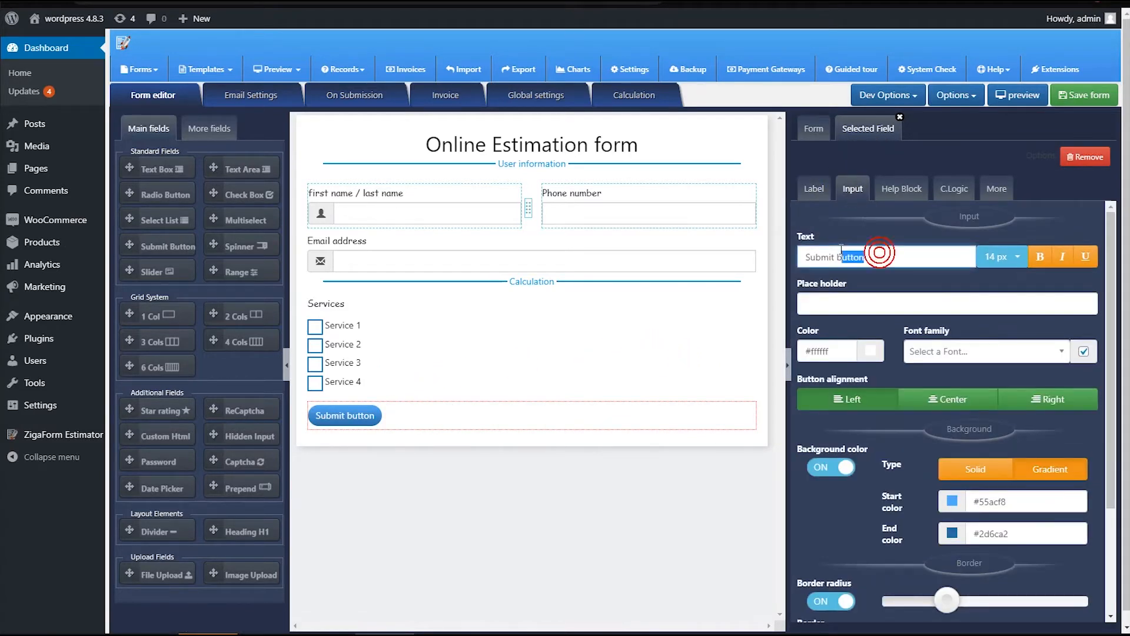
{"action": "type", "text": "Send information"}
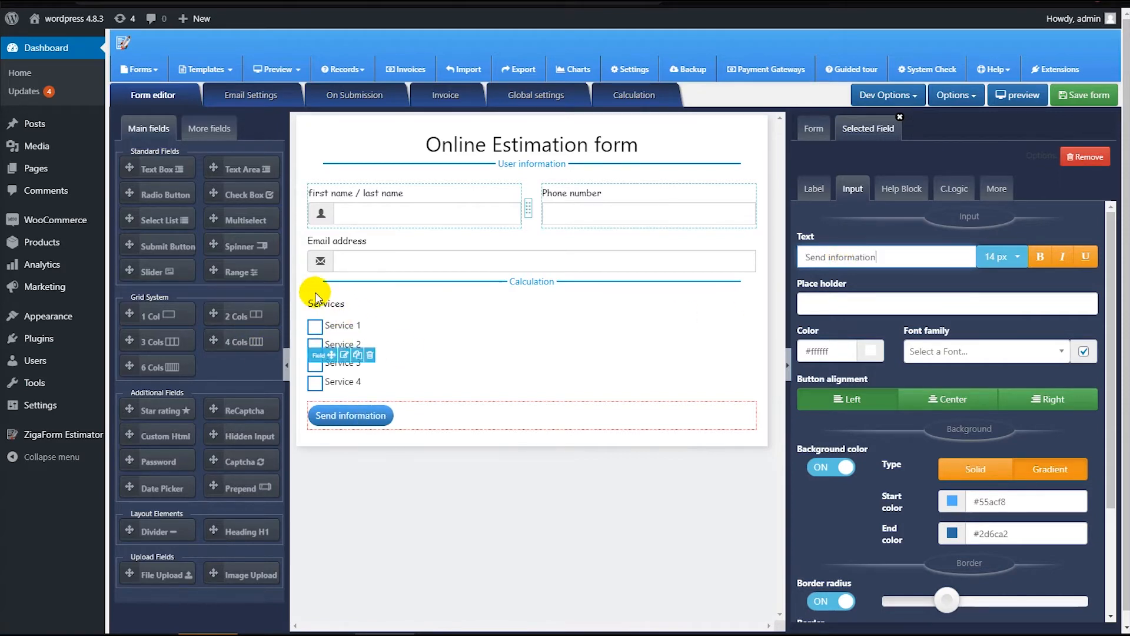
Duplicate the "Calculation" divider, place the copy between the Services field and the submit button, and set its text to "Summary".
{"action": "left_click", "coordinate": [360, 291]}
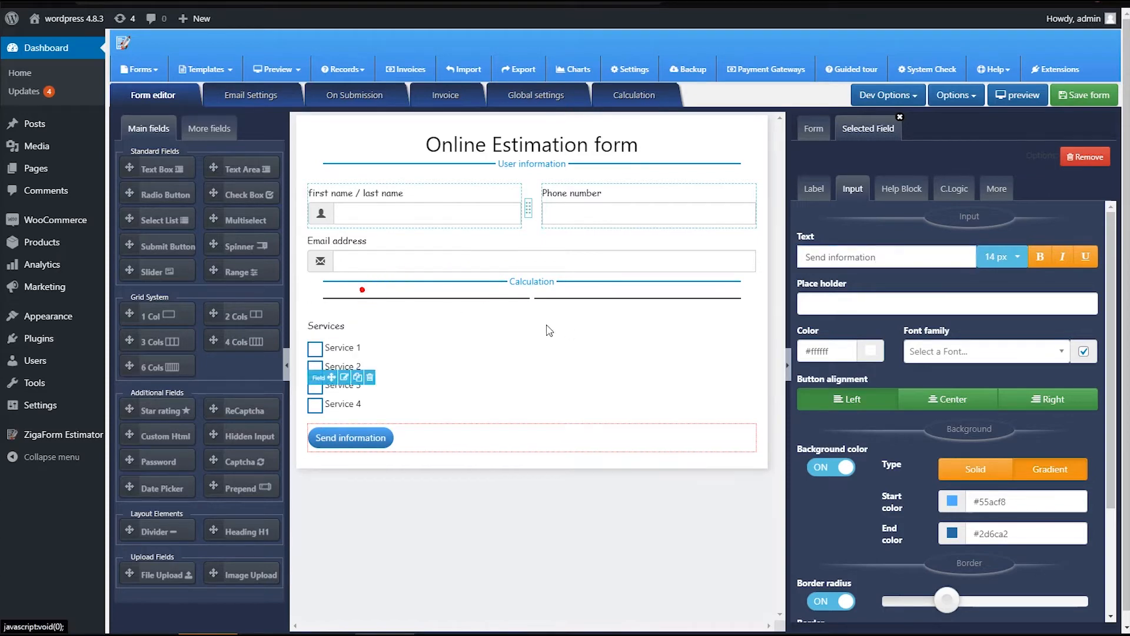
{"action": "left_click_drag", "start_coordinate": [332, 315], "coordinate": [496, 417]}
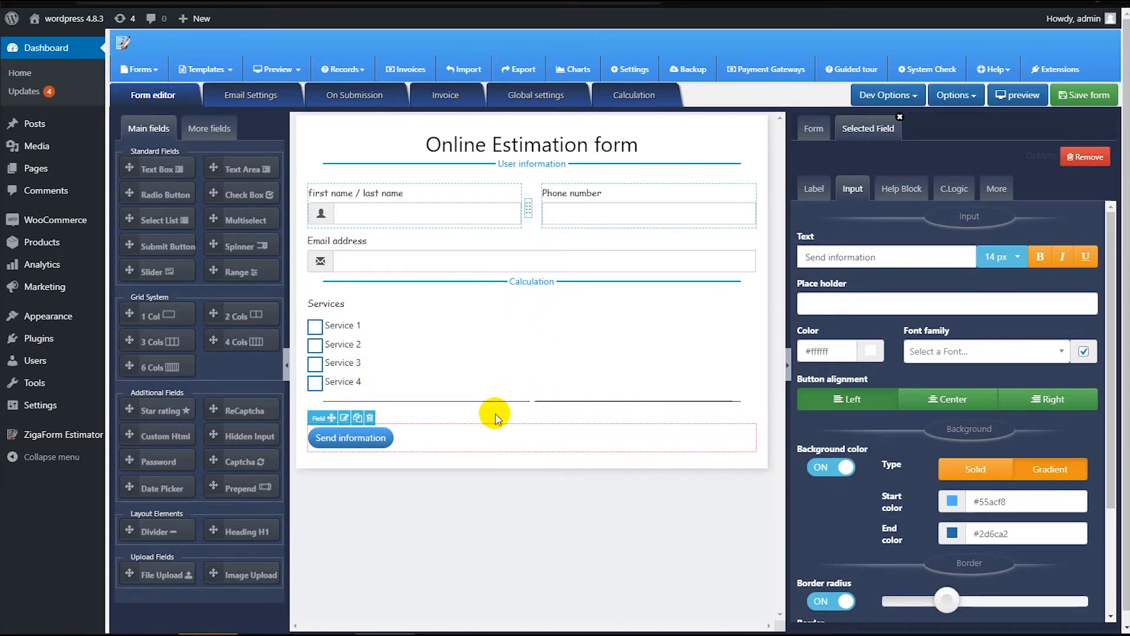
{"action": "left_click", "coordinate": [345, 417]}
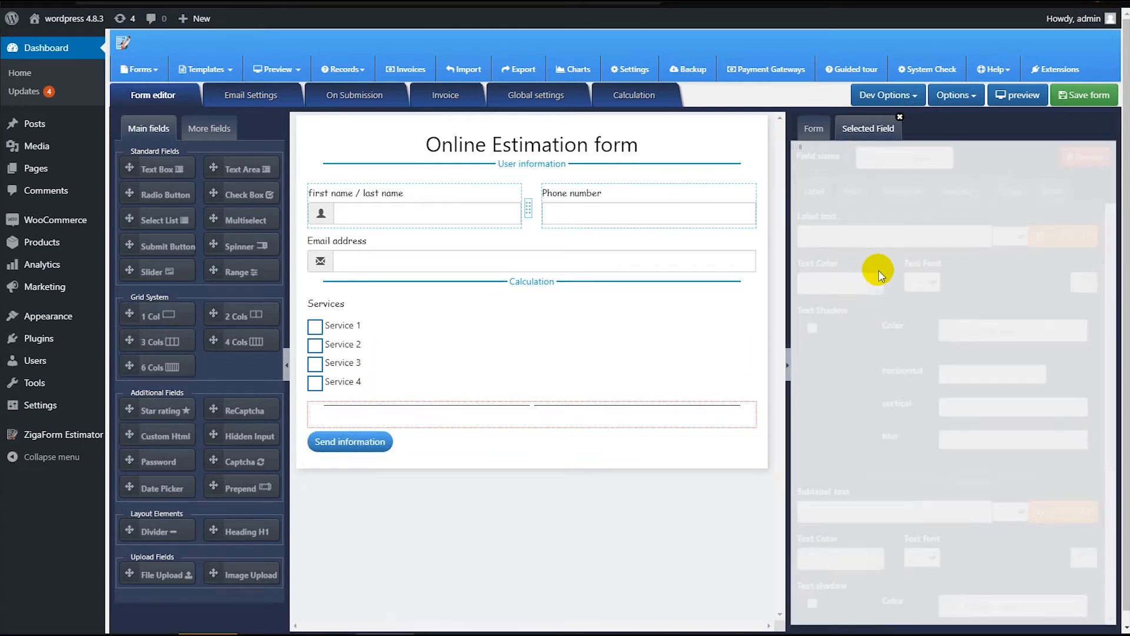
{"action": "double_click", "coordinate": [878, 240]}
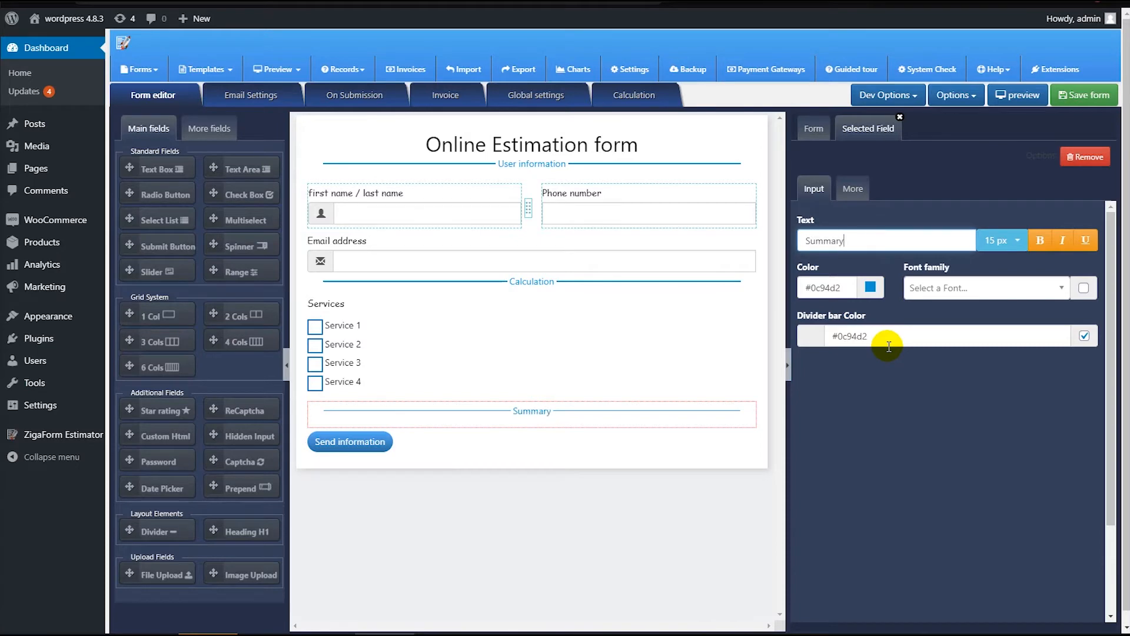
{"action": "type", "text": "Summary"}
{"action": "mouse_move", "coordinate": [695, 424]}
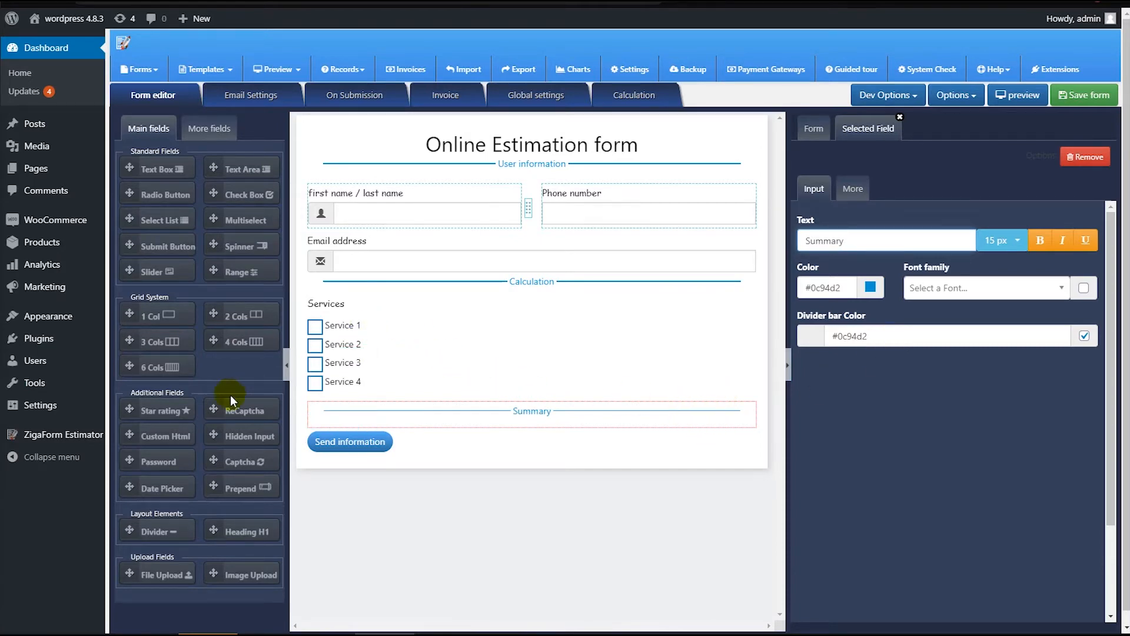
Add a Custom Html field between the "Summary" divider and the submit button and hide its label block.
{"action": "left_click_drag", "start_coordinate": [142, 436], "coordinate": [606, 422]}
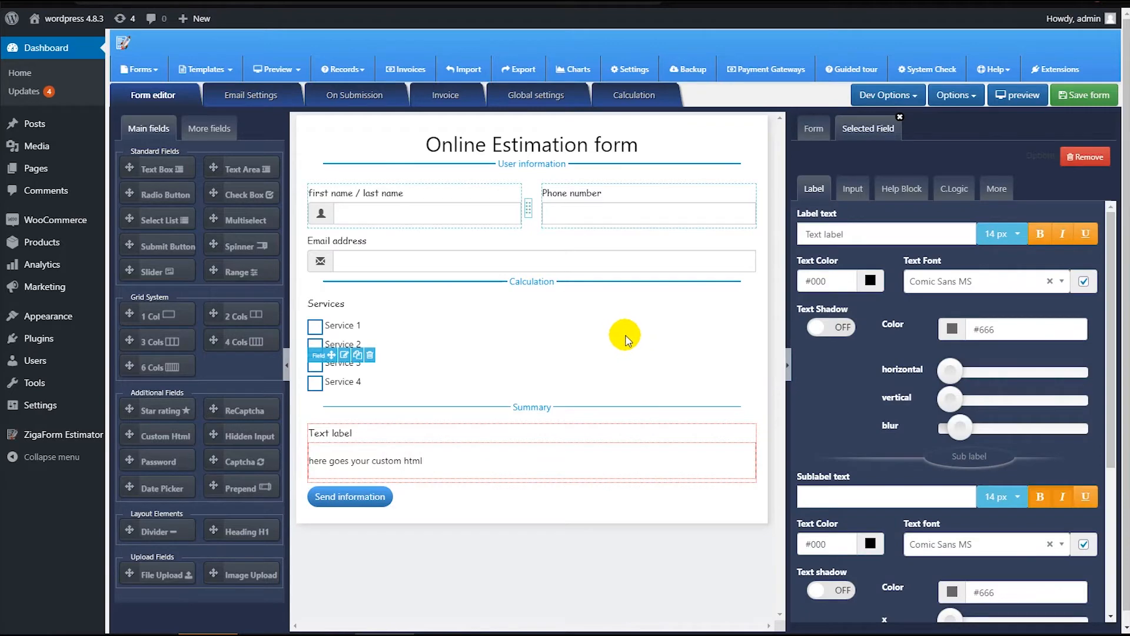
{"action": "scroll", "coordinate": [861, 450], "scroll_direction": "down", "scroll_amount": 4}
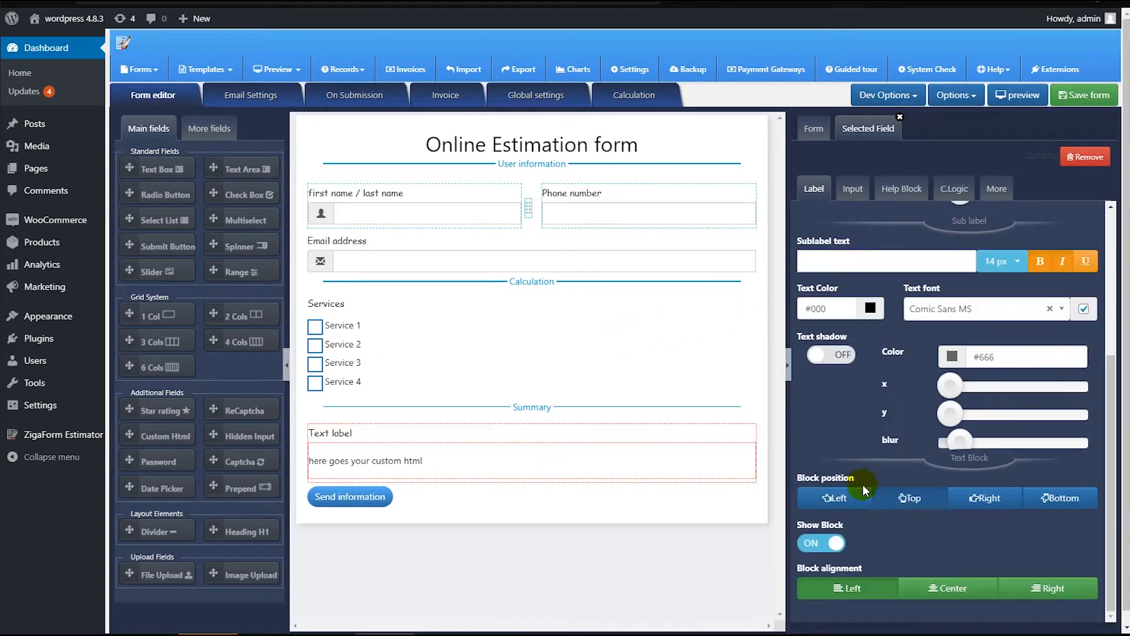
{"action": "left_click", "coordinate": [827, 546]}
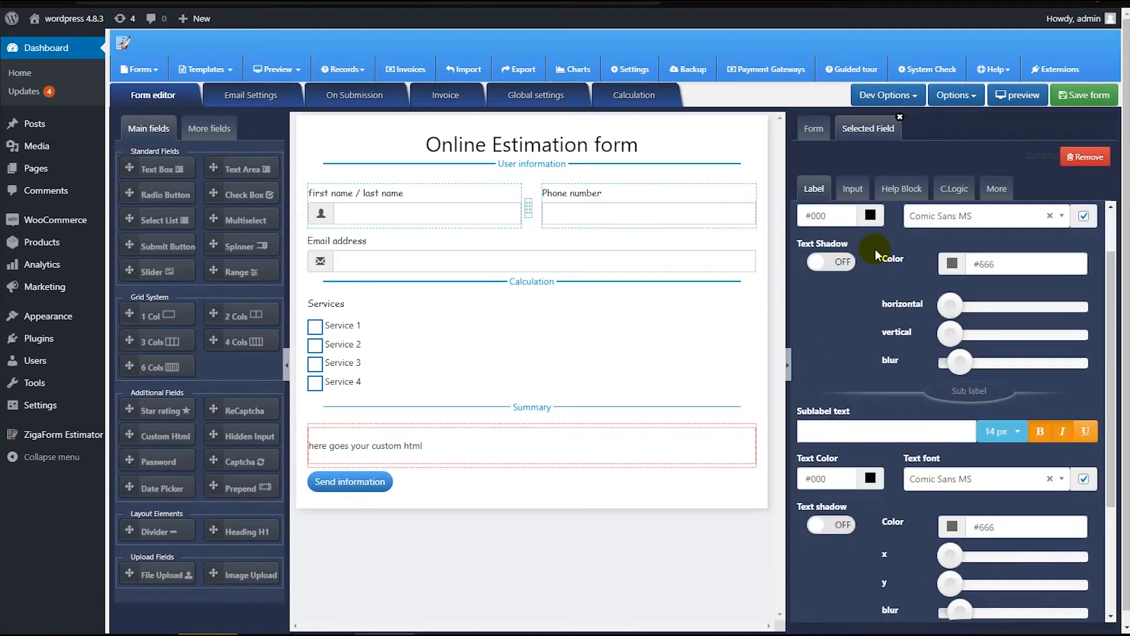
Clear the default HTML code from the Custom Html field's content and switch its editor to visual mode.
{"action": "left_click", "coordinate": [852, 188]}
{"action": "left_click", "coordinate": [1073, 233]}
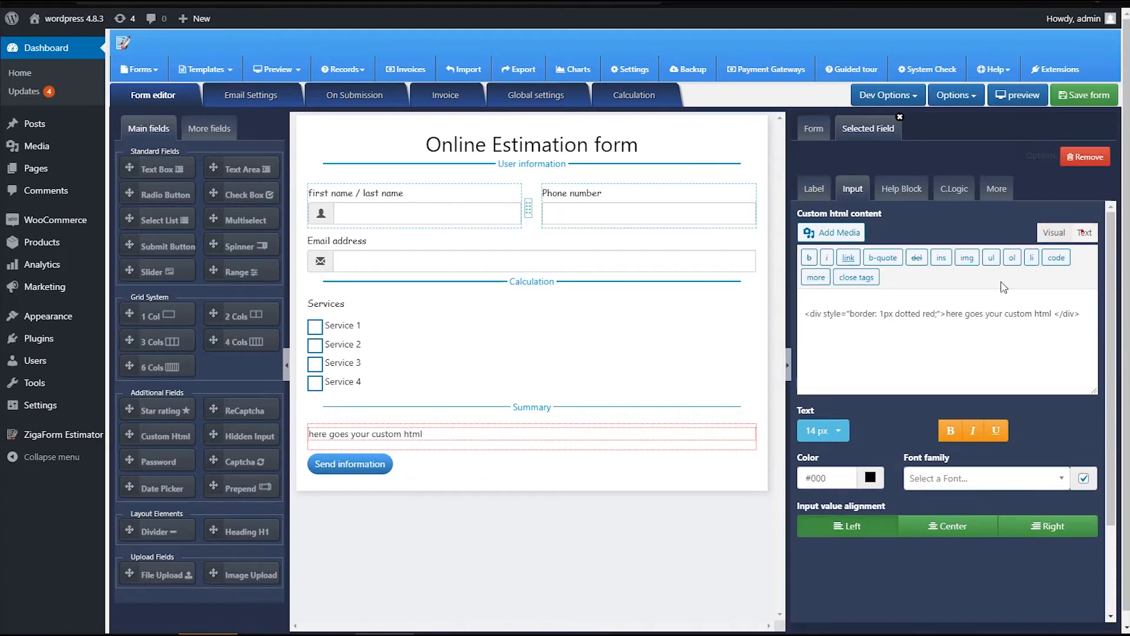
{"action": "left_click", "coordinate": [942, 306]}
{"action": "key", "text": "ctrl+a"}
{"action": "key", "text": "BackSpace"}
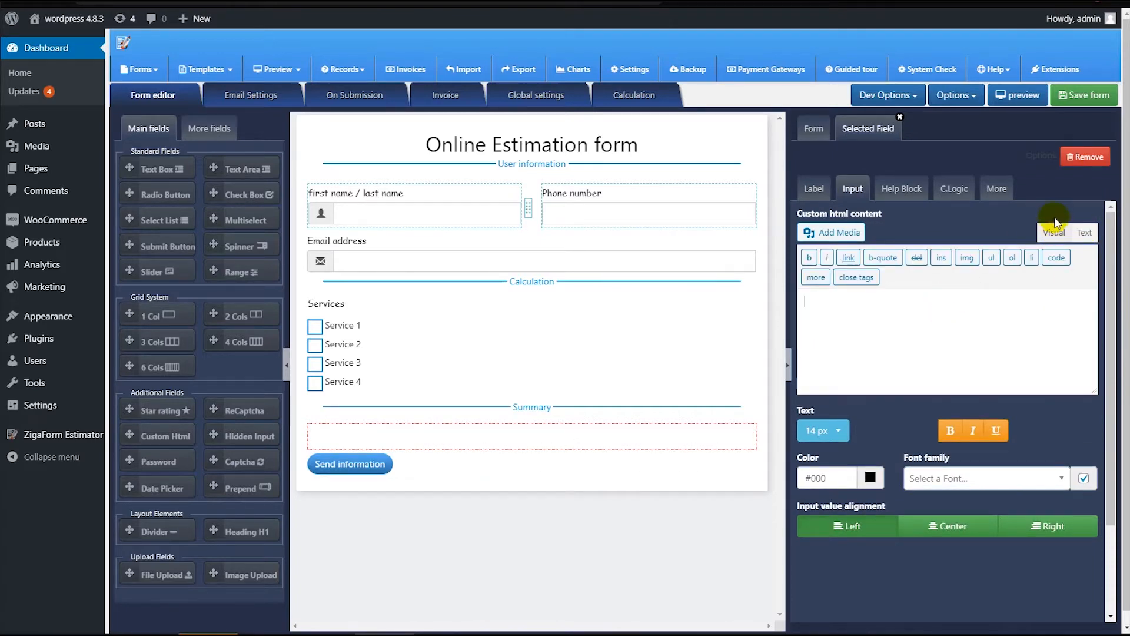
{"action": "left_click", "coordinate": [1054, 233]}
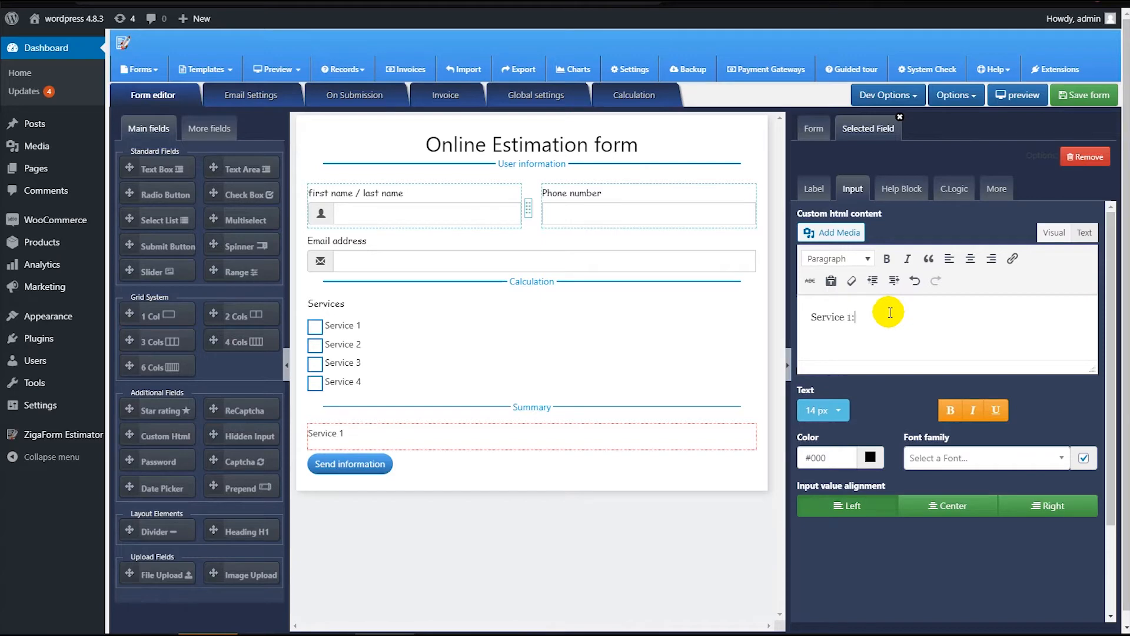
{"action": "type", "text": "rvice 2"}
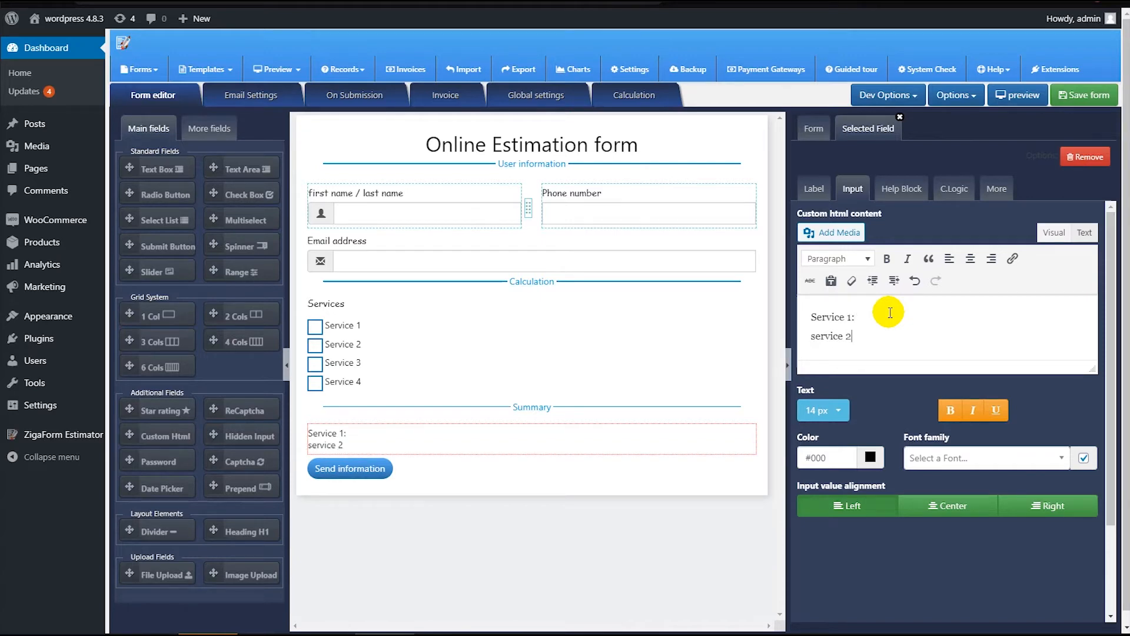
{"action": "type", "text": ":"}
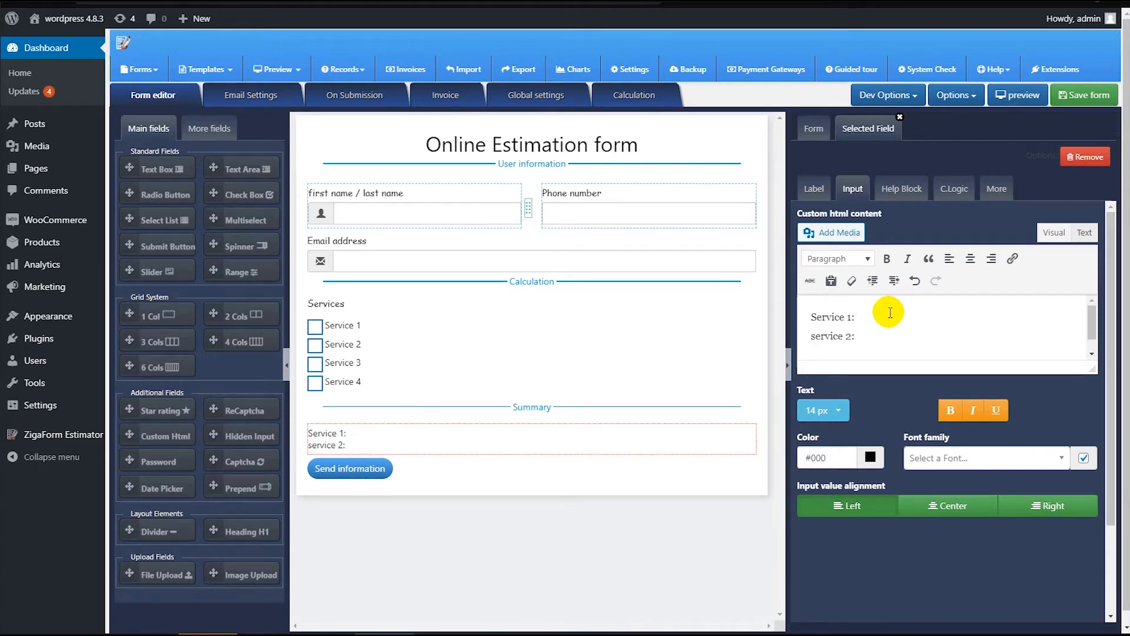
{"action": "key", "text": "Return"}
{"action": "type", "text": "Service 3:"}
{"action": "key", "text": "Return"}
{"action": "type", "text": "Serv"}
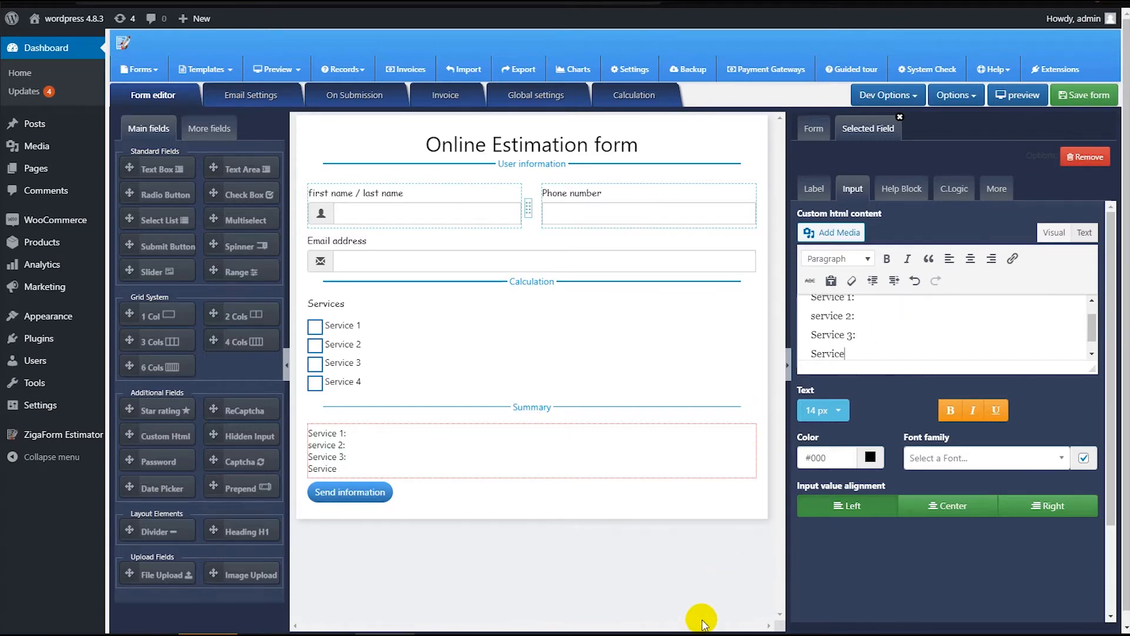
Switch to the Excel estimation sheet, copy the rows from Service 1 to Total #2 with their prices, and return to the form editor.
{"action": "left_click", "coordinate": [680, 635]}
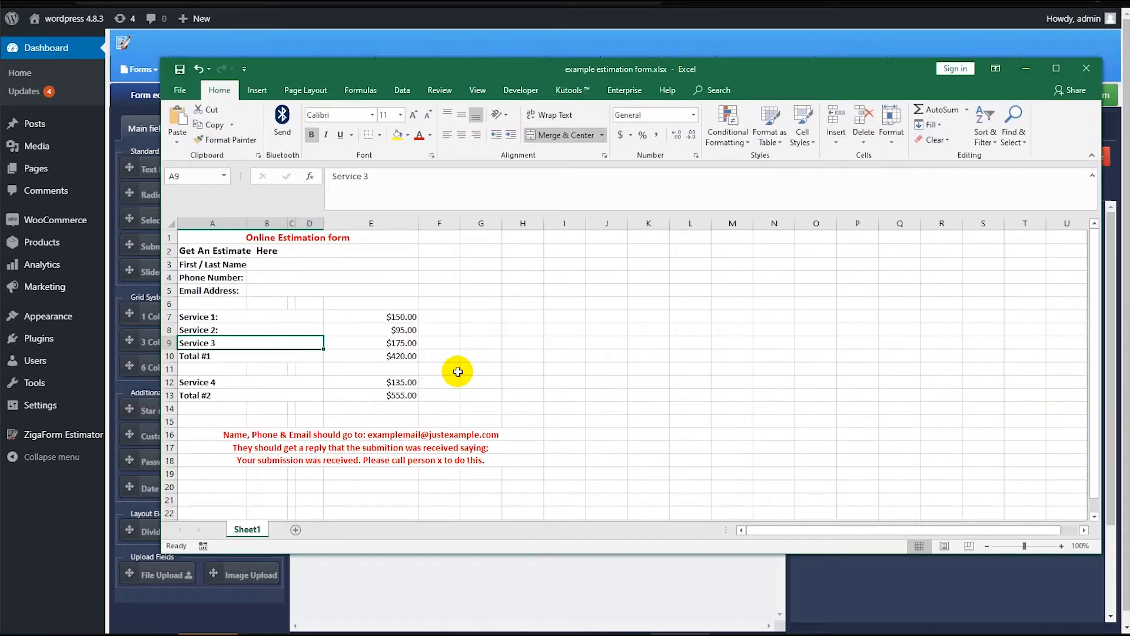
{"action": "left_click", "coordinate": [328, 339]}
{"action": "left_click", "coordinate": [236, 318]}
{"action": "left_click_drag", "start_coordinate": [267, 327], "coordinate": [383, 382]}
{"action": "key", "text": "ctrl+c"}
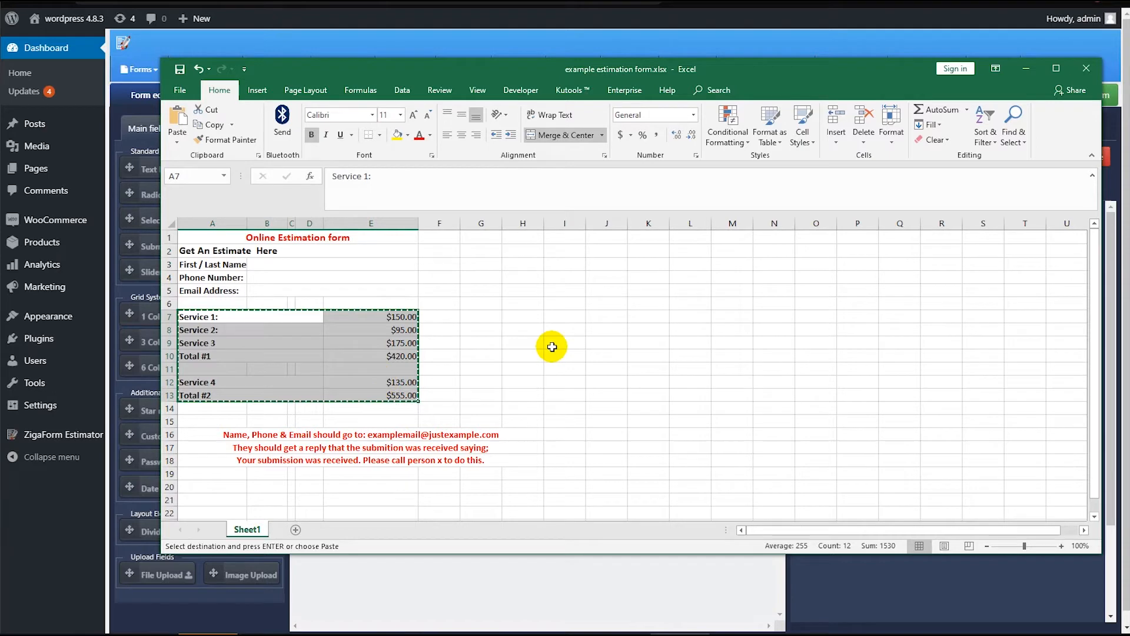
{"action": "left_click", "coordinate": [1023, 70]}
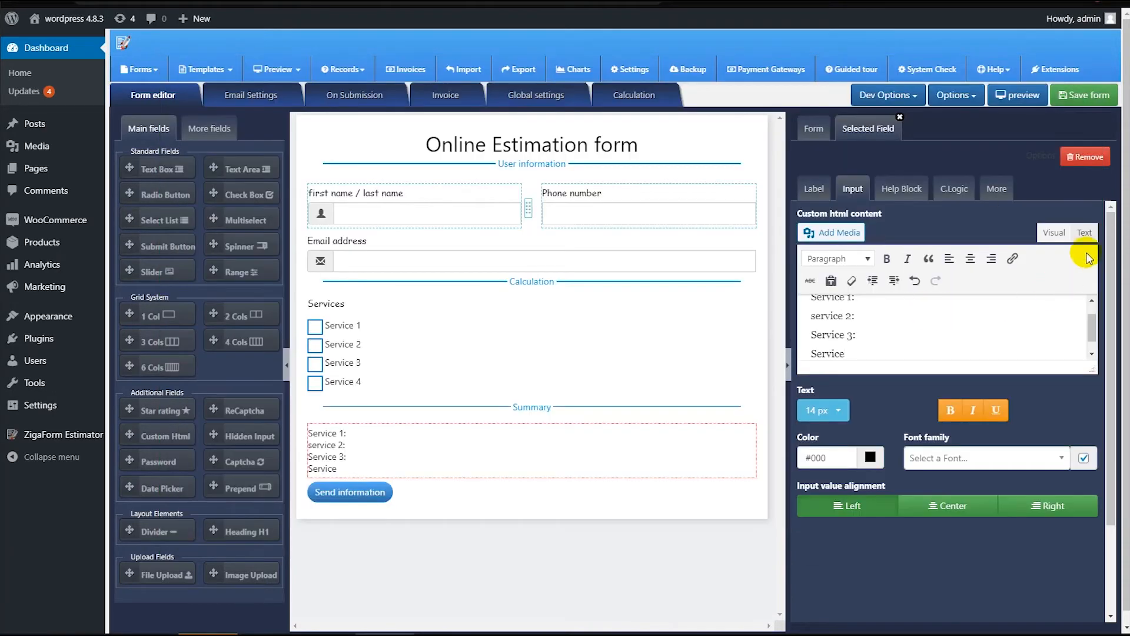
Replace the Custom Html field's content with the copied table of services, totals and prices, and show its HTML source.
{"action": "key", "text": "ctrl+a"}
{"action": "key", "text": "BackSpace"}
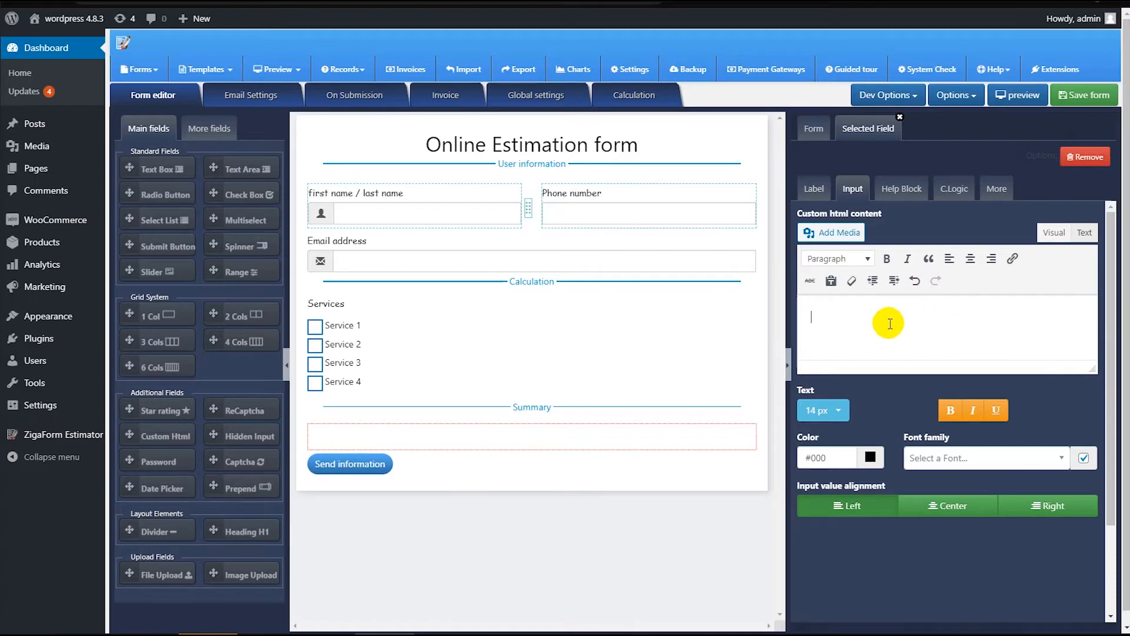
{"action": "key", "text": "ctrl+v"}
{"action": "scroll", "coordinate": [999, 325], "scroll_direction": "down", "scroll_amount": 3}
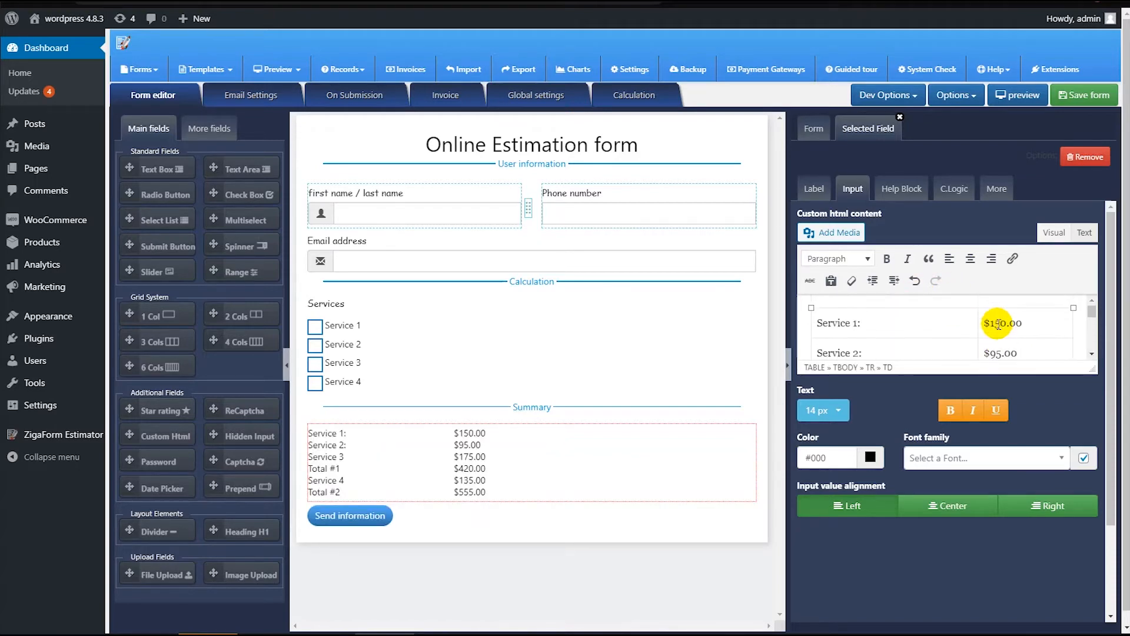
{"action": "scroll", "coordinate": [999, 324], "scroll_direction": "up", "scroll_amount": 1}
{"action": "scroll", "coordinate": [999, 324], "scroll_direction": "down", "scroll_amount": 3}
{"action": "scroll", "coordinate": [999, 325], "scroll_direction": "up", "scroll_amount": 4}
{"action": "left_click", "coordinate": [1075, 246]}
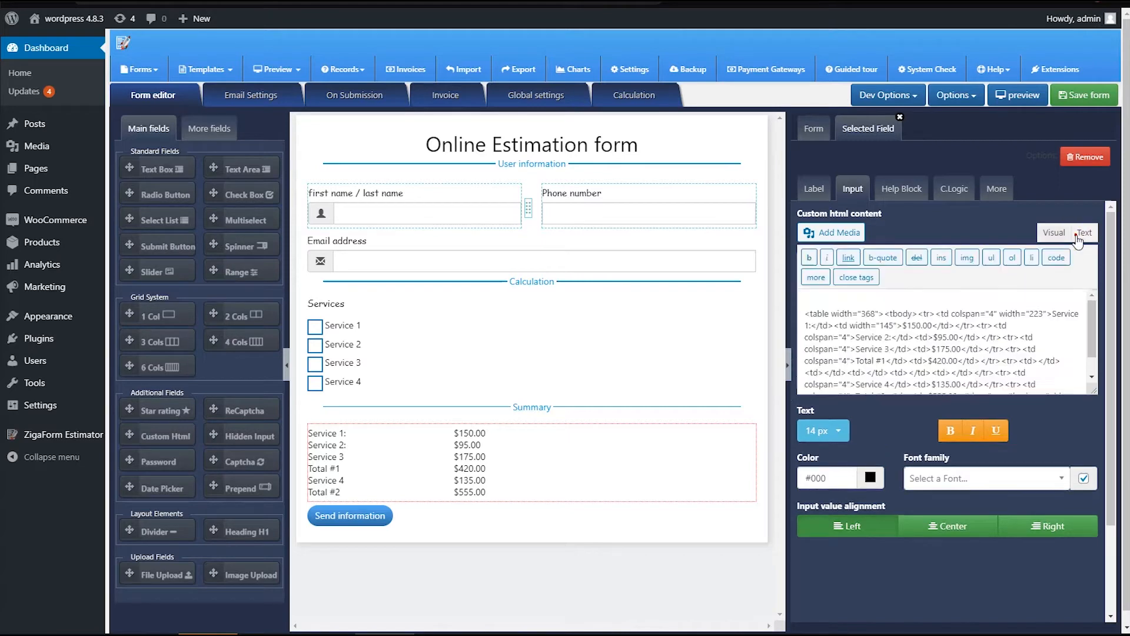
Review the pasted table's HTML source in the Custom Html field, and check the same content in visual mode.
{"action": "scroll", "coordinate": [901, 321], "scroll_direction": "down", "scroll_amount": 2}
{"action": "scroll", "coordinate": [903, 321], "scroll_direction": "up", "scroll_amount": 2}
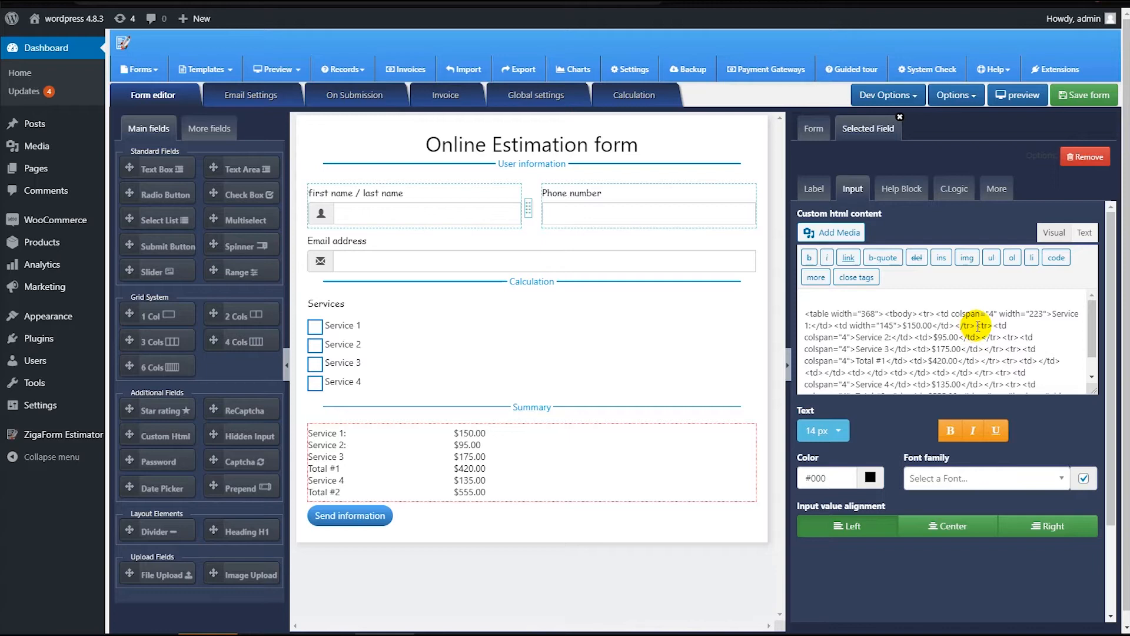
{"action": "left_click", "coordinate": [1043, 240]}
{"action": "scroll", "coordinate": [942, 313], "scroll_direction": "down", "scroll_amount": 3}
{"action": "scroll", "coordinate": [942, 313], "scroll_direction": "up", "scroll_amount": 3}
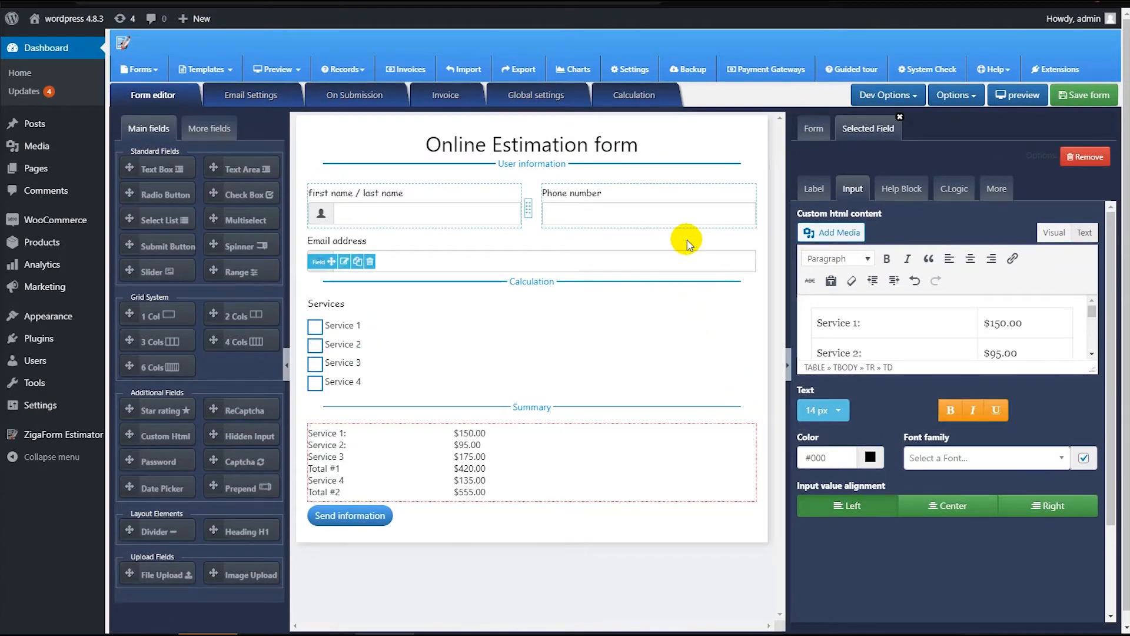
Open the form's calculation settings and enable custom math calculation.
{"action": "left_click", "coordinate": [621, 104]}
{"action": "left_click", "coordinate": [340, 183]}
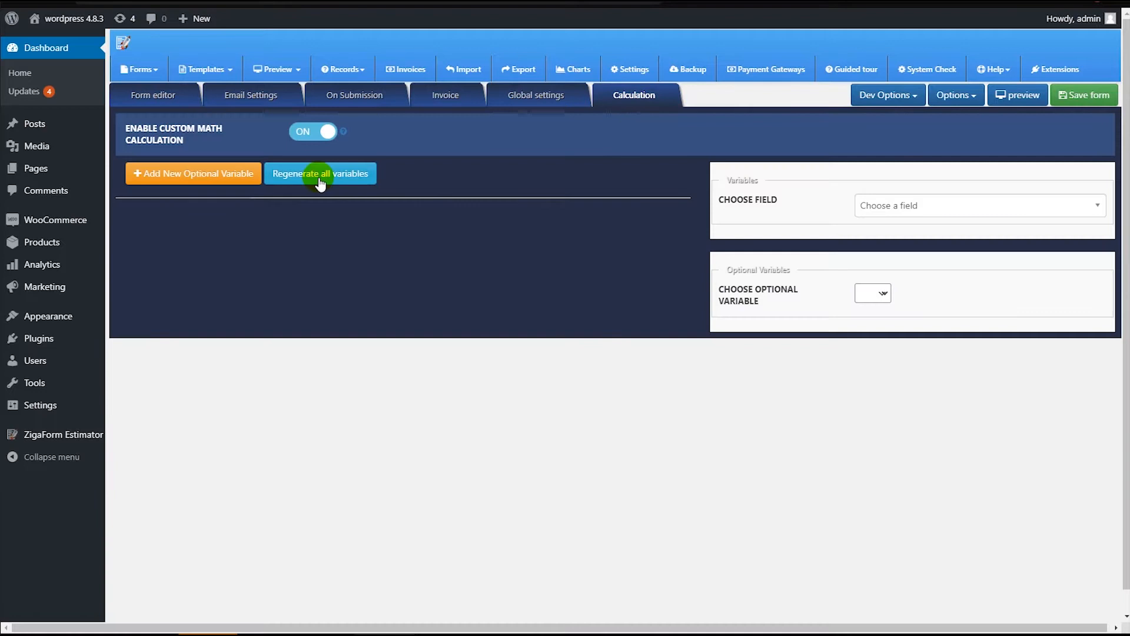
{"action": "left_click", "coordinate": [300, 131]}
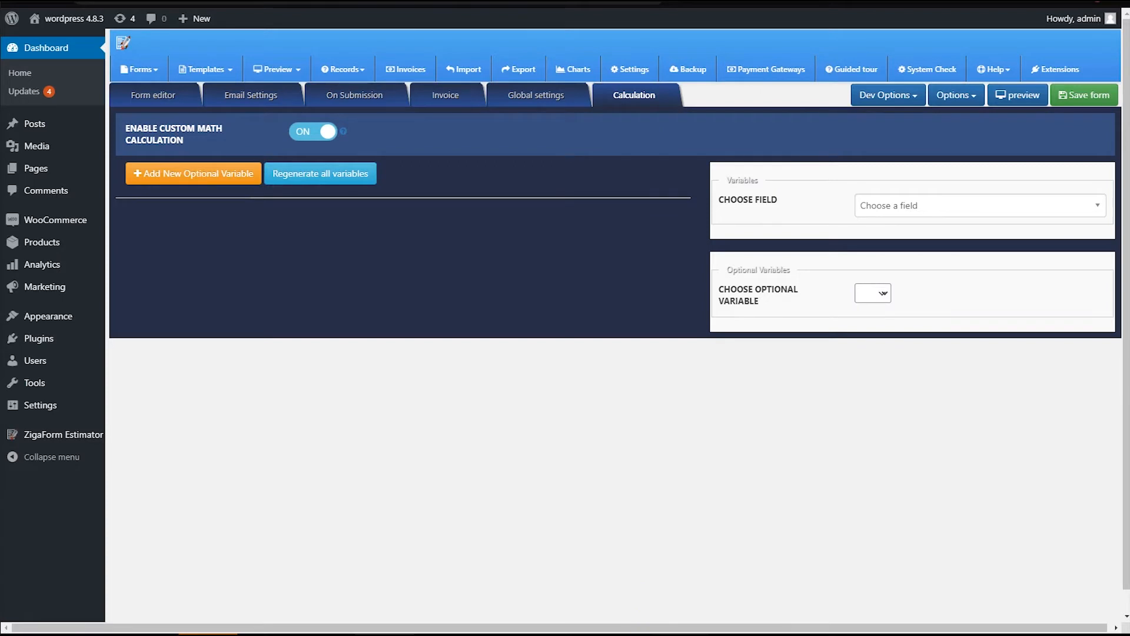
Check the service rows in the Excel estimation sheet, return to the form's calculation settings and add an optional variable titled "main variable".
{"action": "left_click", "coordinate": [678, 633]}
{"action": "left_click", "coordinate": [462, 356]}
{"action": "left_click", "coordinate": [228, 319]}
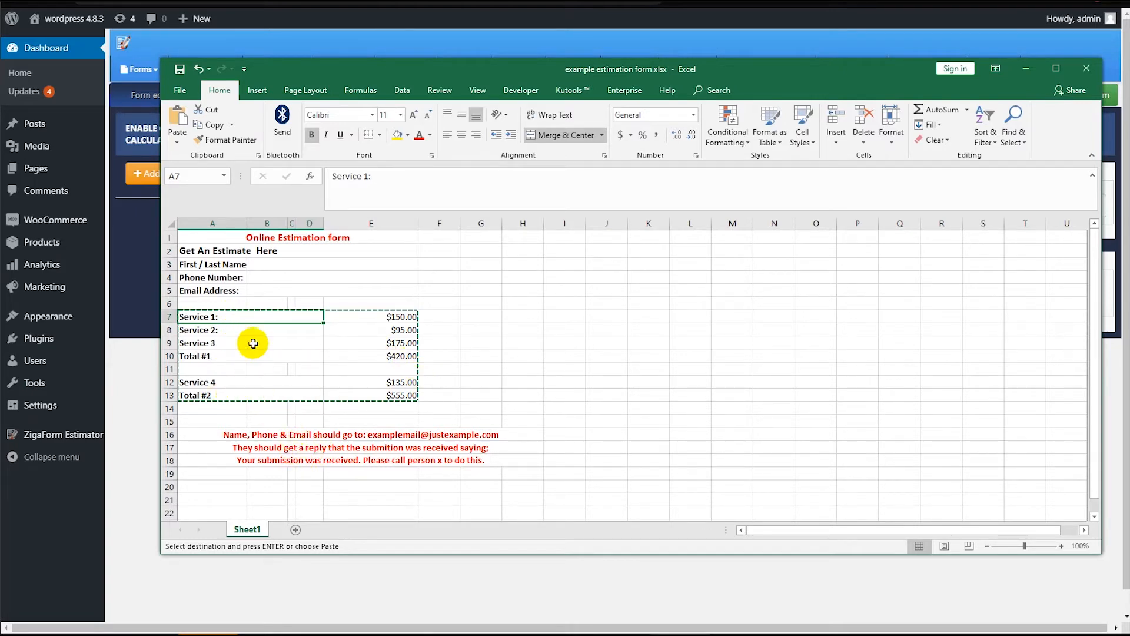
{"action": "left_click", "coordinate": [147, 370]}
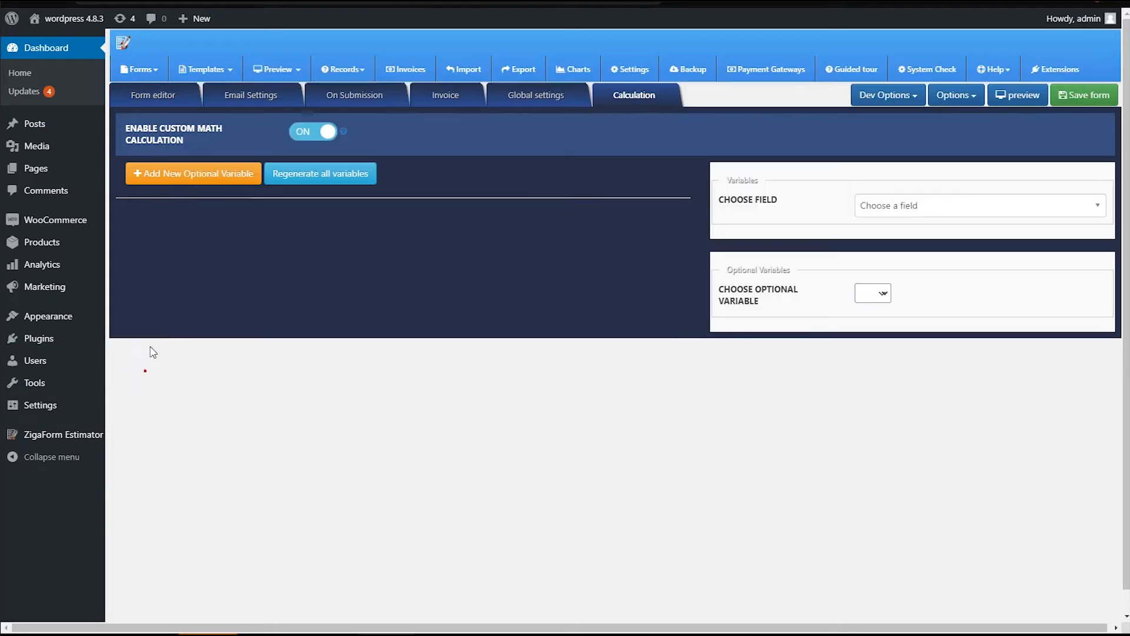
{"action": "left_click", "coordinate": [226, 190]}
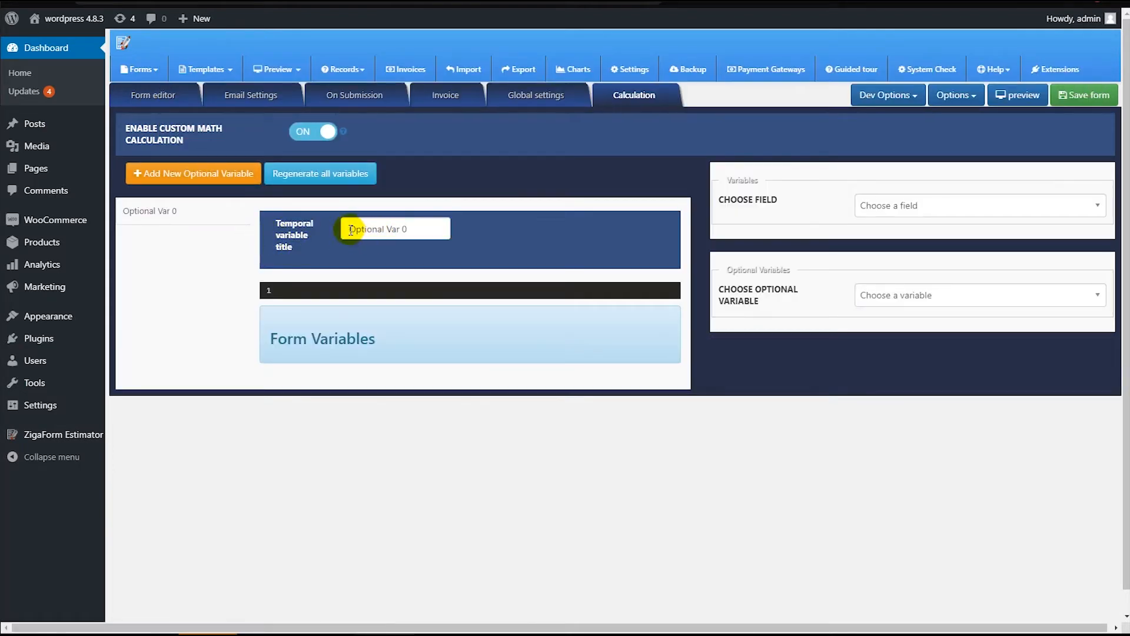
{"action": "left_click_drag", "start_coordinate": [408, 229], "coordinate": [345, 227]}
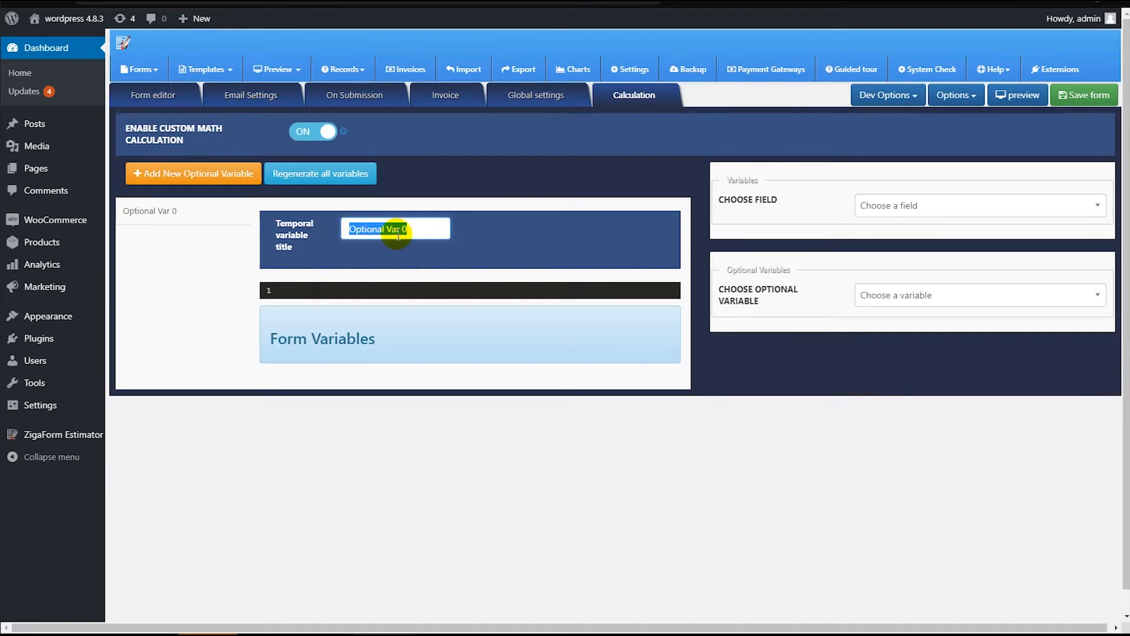
{"action": "type", "text": "main variable"}
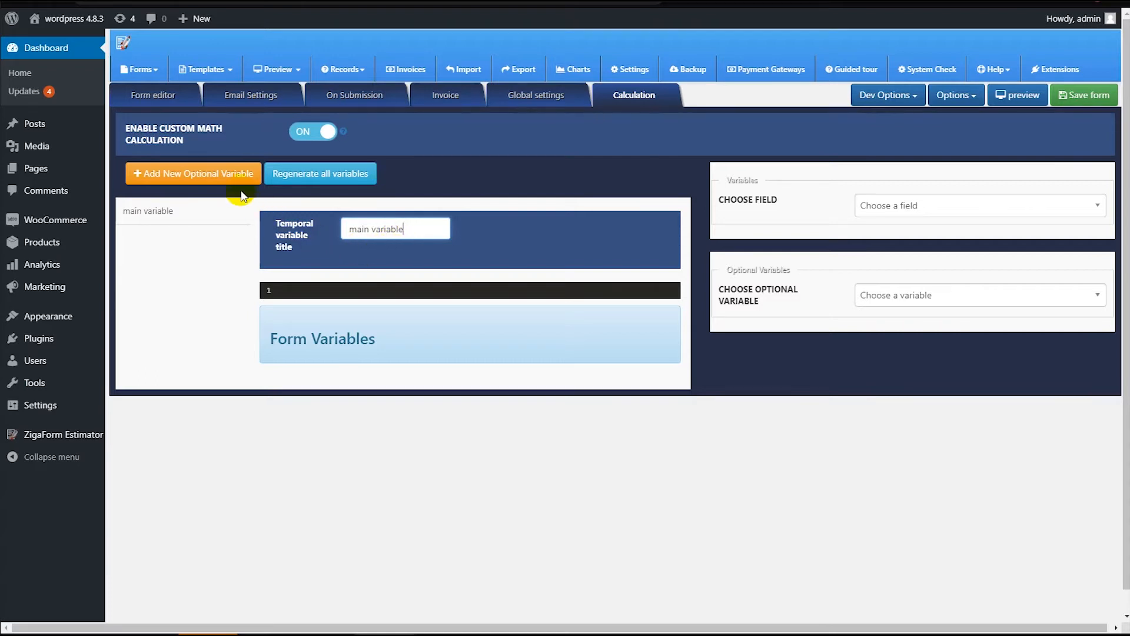
{"action": "left_click", "coordinate": [330, 291]}
Add a second optional variable and title it "Service 1:" with the text copied from cell A7 of the Excel sheet.
{"action": "left_click", "coordinate": [210, 174]}
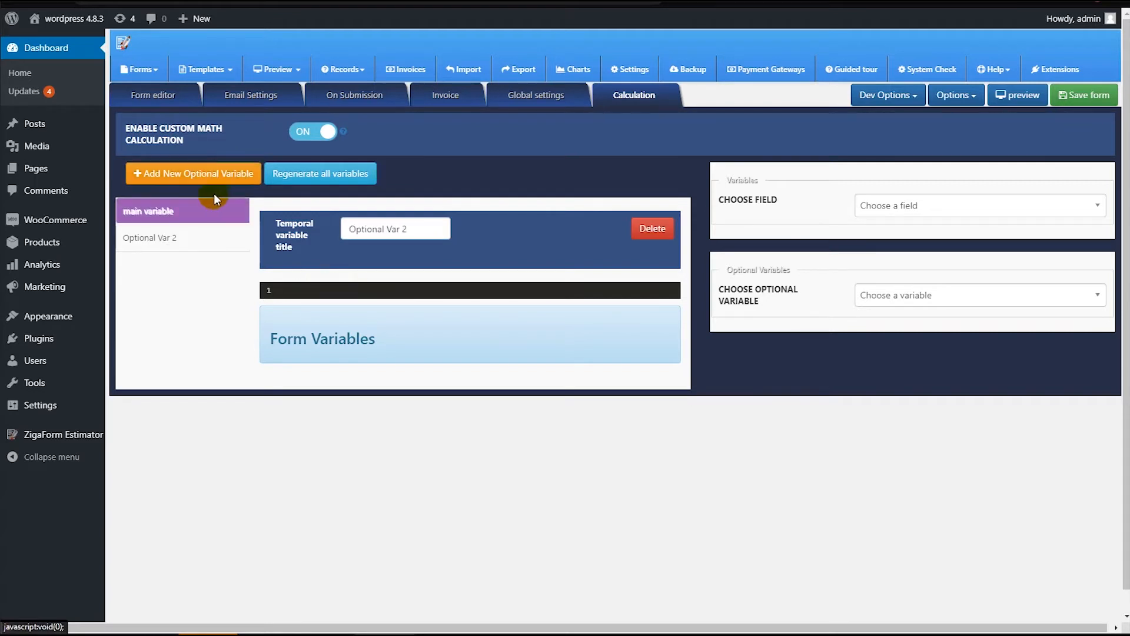
{"action": "left_click", "coordinate": [681, 634]}
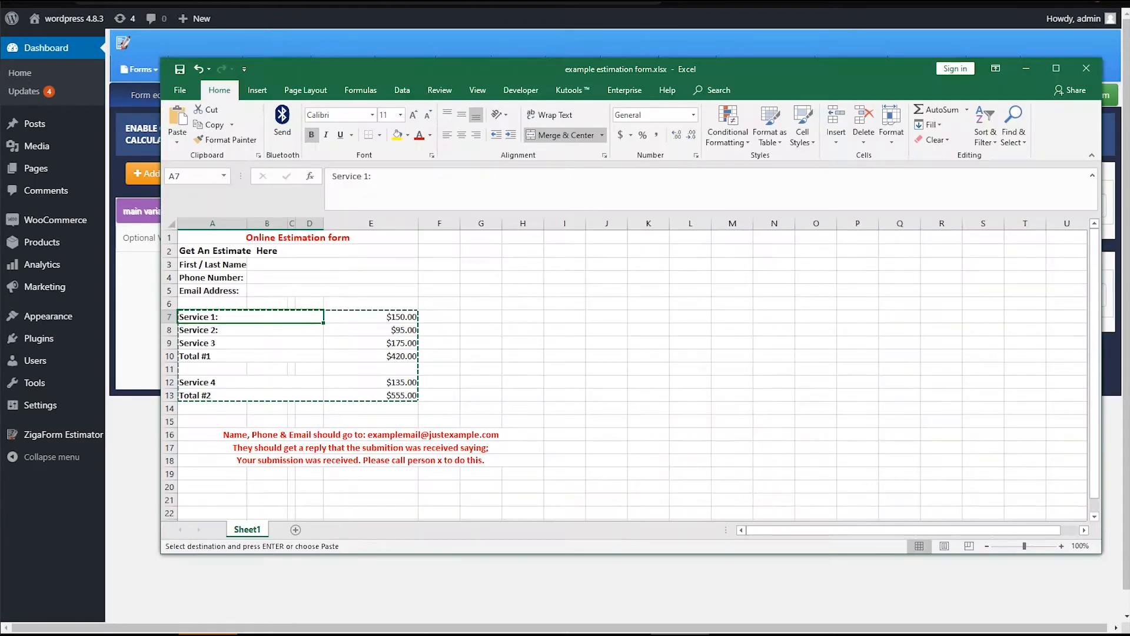
{"action": "left_click", "coordinate": [288, 367]}
{"action": "left_click", "coordinate": [248, 320]}
{"action": "key", "text": "ctrl+c"}
{"action": "left_click", "coordinate": [144, 278]}
{"action": "key", "text": "ctrl+v"}
Add five more optional variables after "Service 1:" for the remaining services and totals.
{"action": "left_click", "coordinate": [207, 174]}
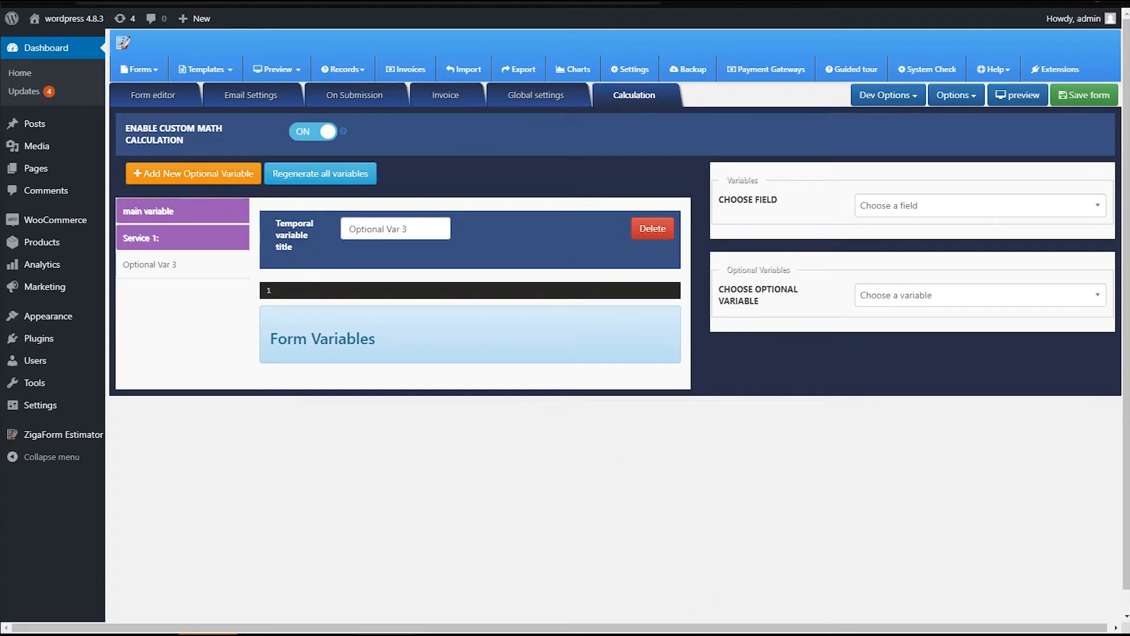
{"action": "left_click", "coordinate": [693, 634]}
{"action": "key", "text": "alt+Tab"}
{"action": "left_click", "coordinate": [227, 185]}
{"action": "left_click", "coordinate": [227, 183]}
{"action": "left_click", "coordinate": [226, 181]}
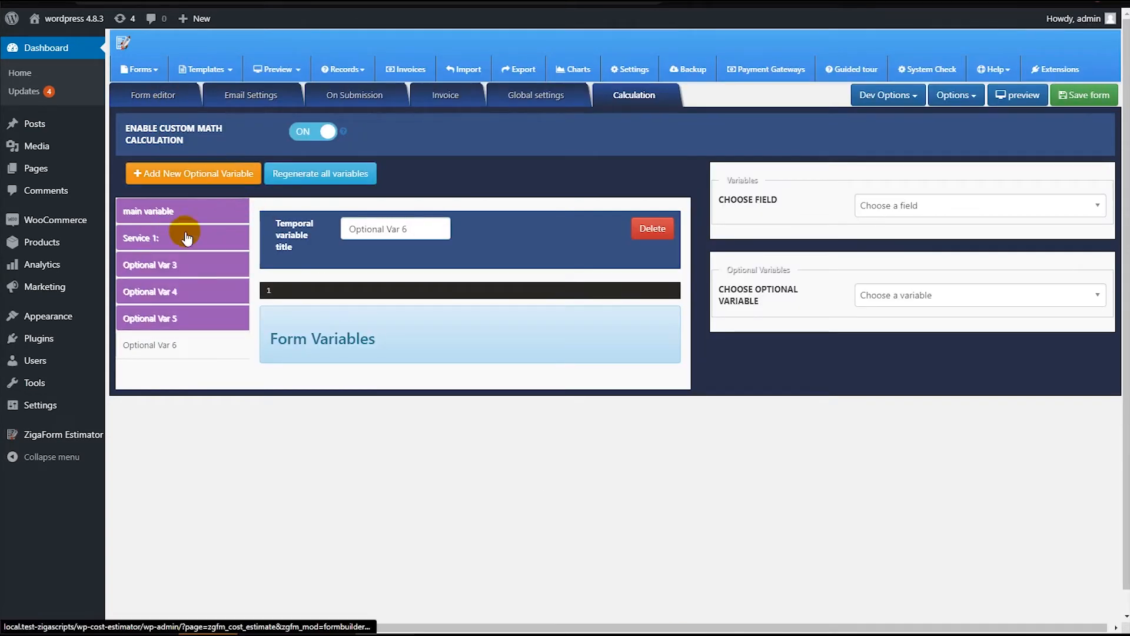
{"action": "left_click", "coordinate": [201, 186]}
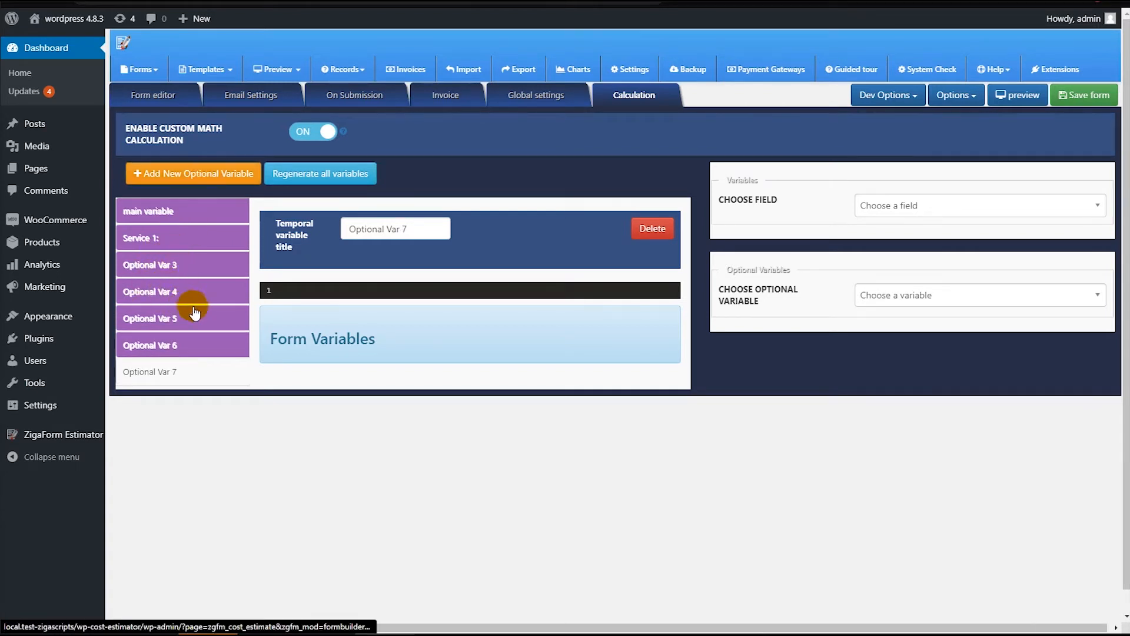
Copy "Service 2:" from the Excel sheet and use it as the title of the variable below "Service 1:".
{"action": "left_click", "coordinate": [191, 239]}
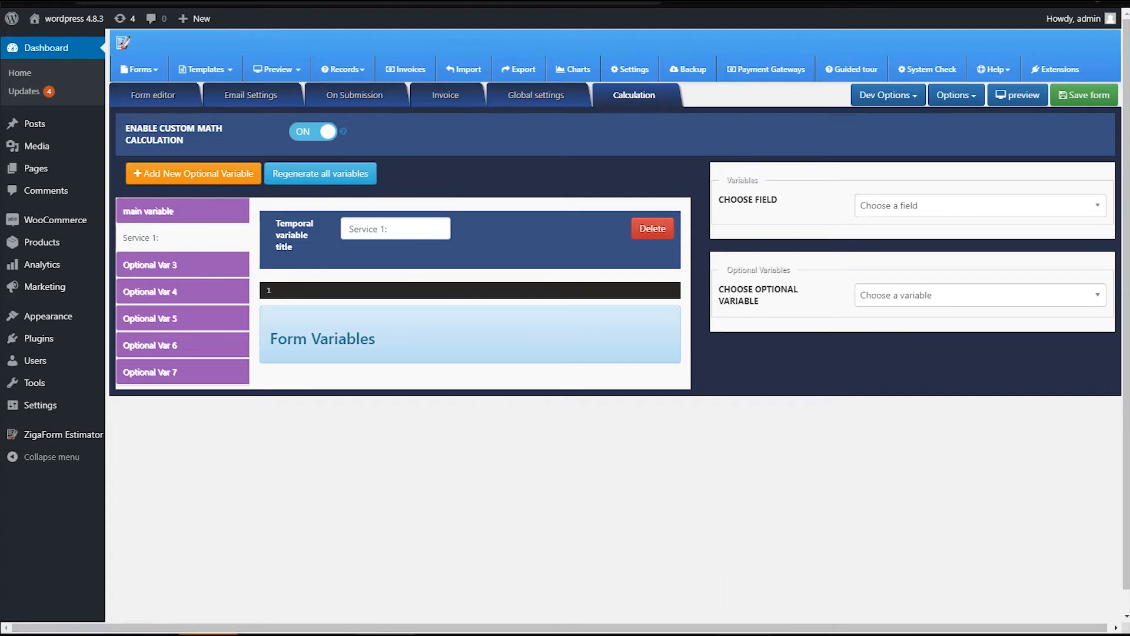
{"action": "key", "text": "alt+Tab"}
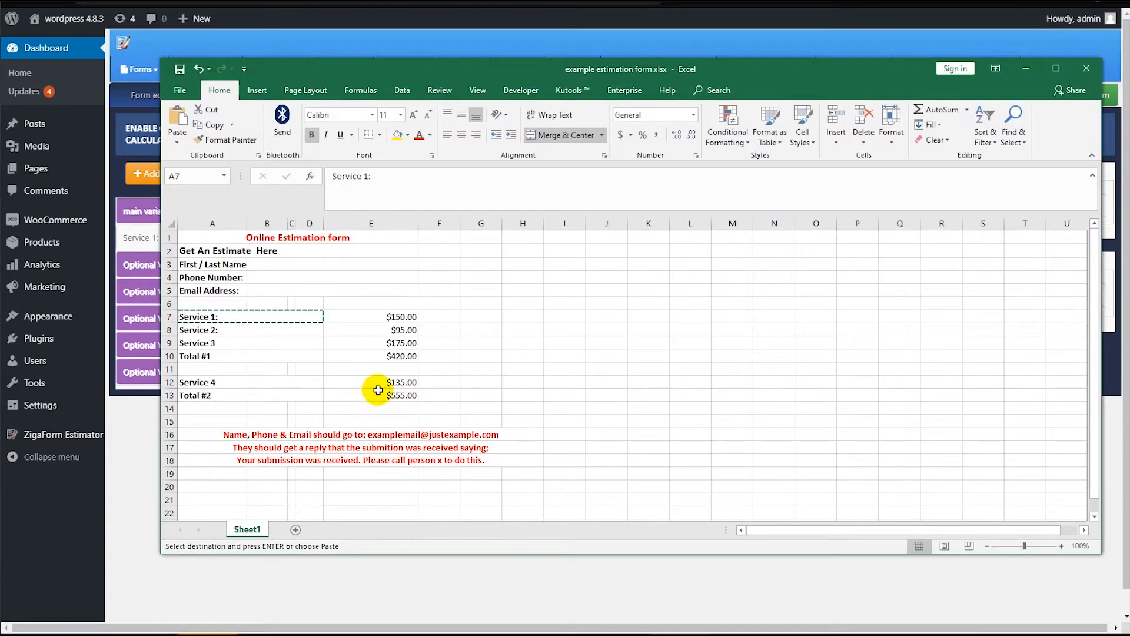
{"action": "left_click", "coordinate": [262, 335]}
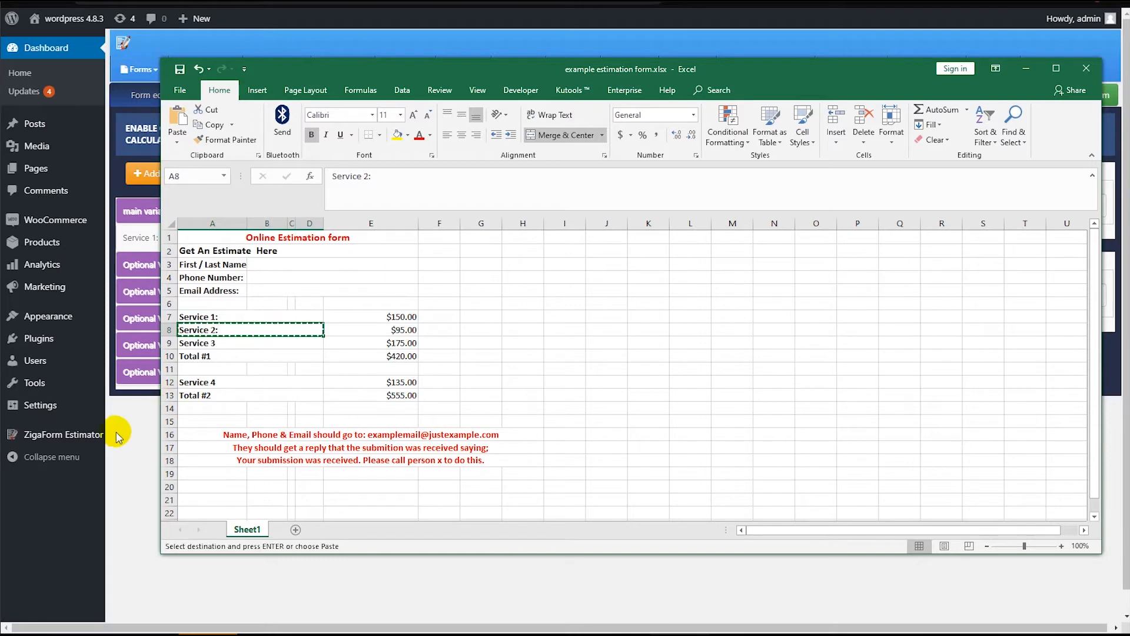
{"action": "left_click", "coordinate": [116, 428]}
{"action": "left_click", "coordinate": [174, 272]}
{"action": "left_click", "coordinate": [404, 229]}
{"action": "key", "text": "ctrl+a"}
{"action": "key", "text": "ctrl+v"}
Copy "Service 3" from the Excel sheet and use it as the title of the variable below "Service 2:".
{"action": "key", "text": "alt+Tab"}
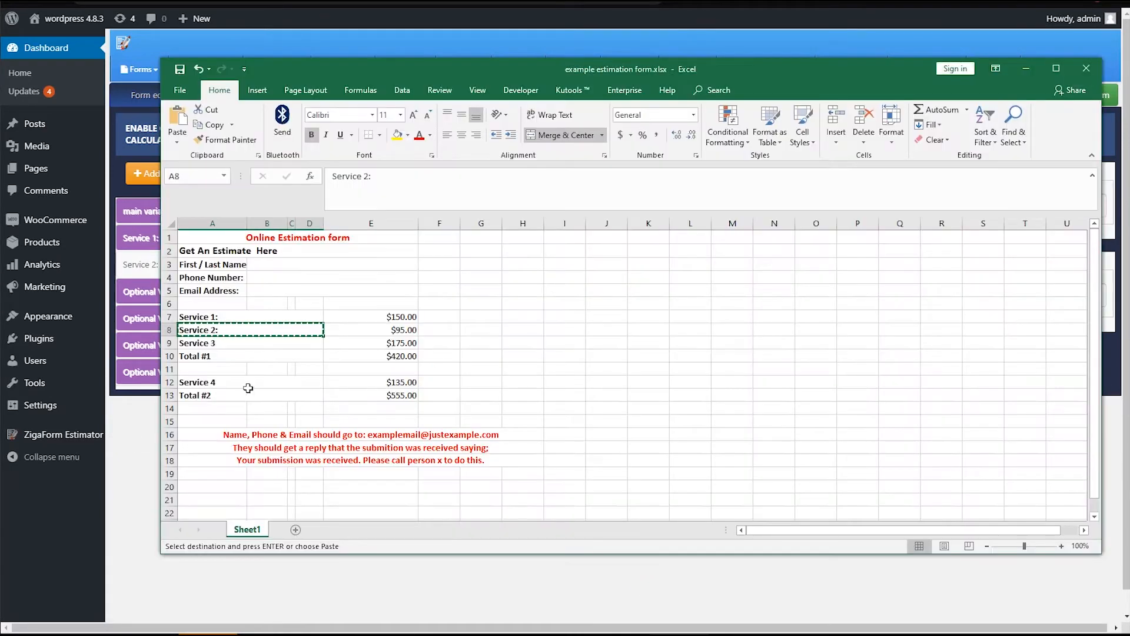
{"action": "left_click", "coordinate": [238, 345]}
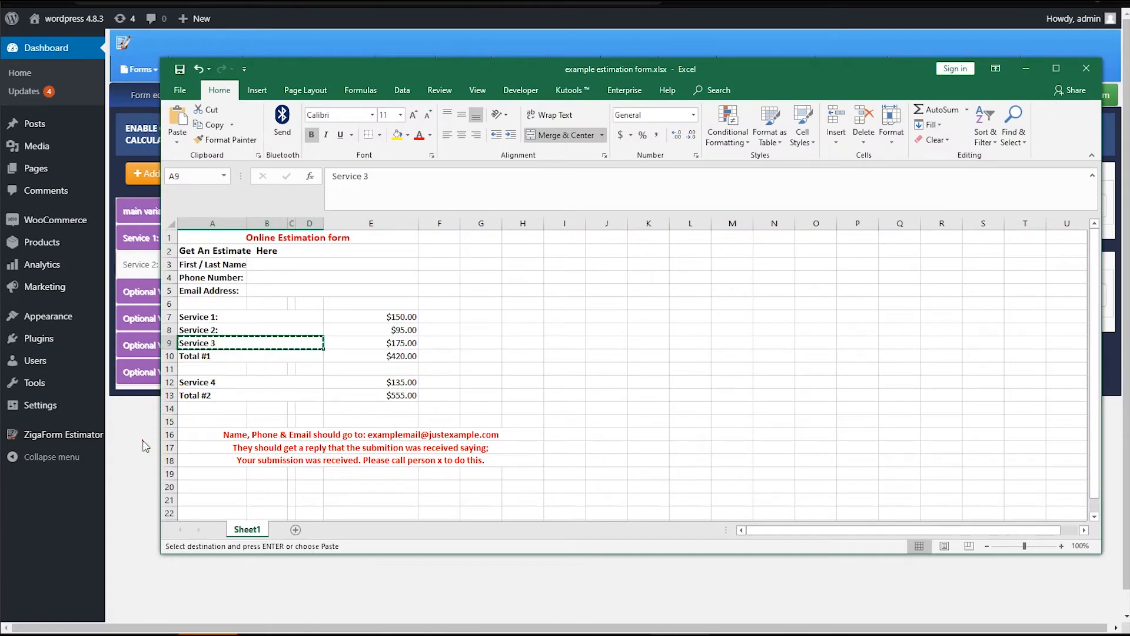
{"action": "left_click", "coordinate": [141, 441]}
{"action": "left_click", "coordinate": [192, 290]}
{"action": "left_click", "coordinate": [415, 237]}
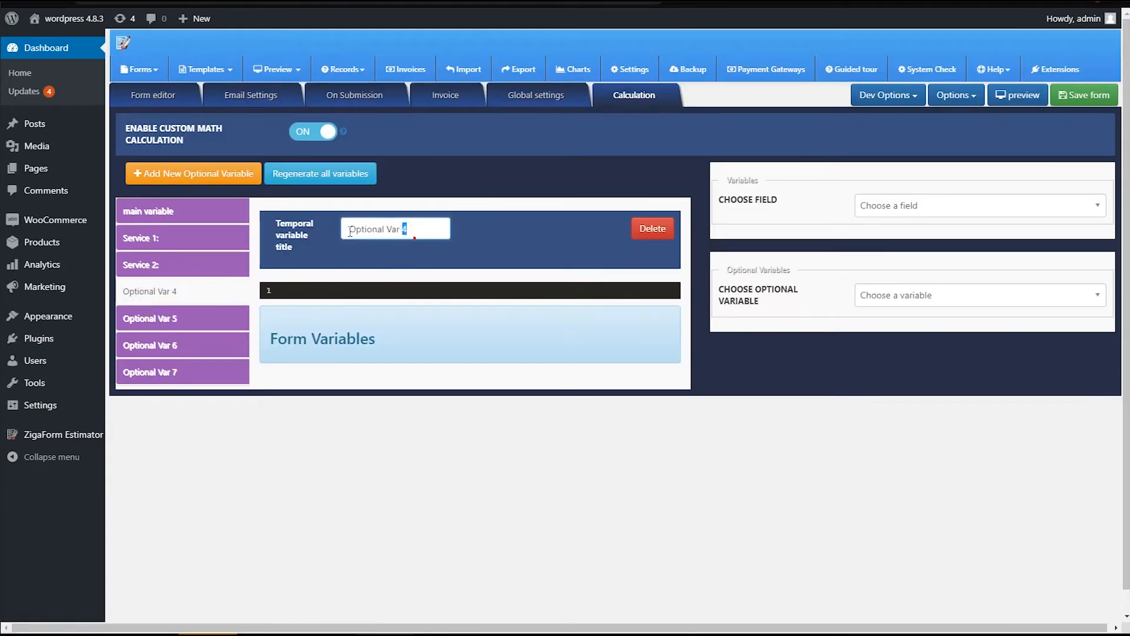
Copy "Total #1" from the Excel sheet and use it as the title of the variable below "Service 3".
{"action": "left_click", "coordinate": [712, 623]}
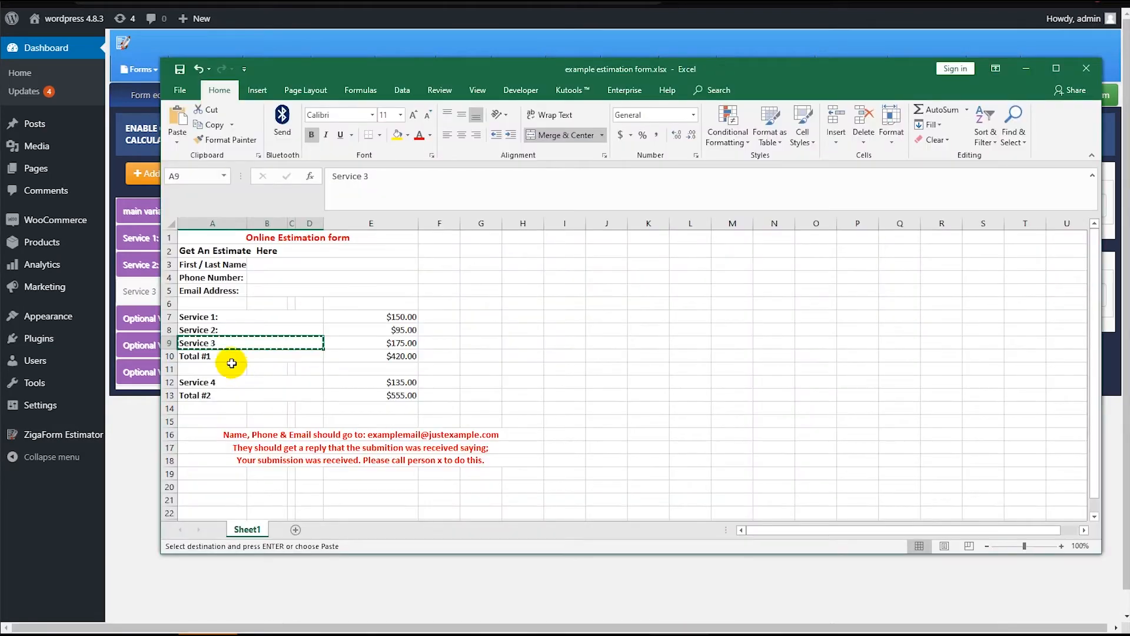
{"action": "left_click", "coordinate": [222, 356]}
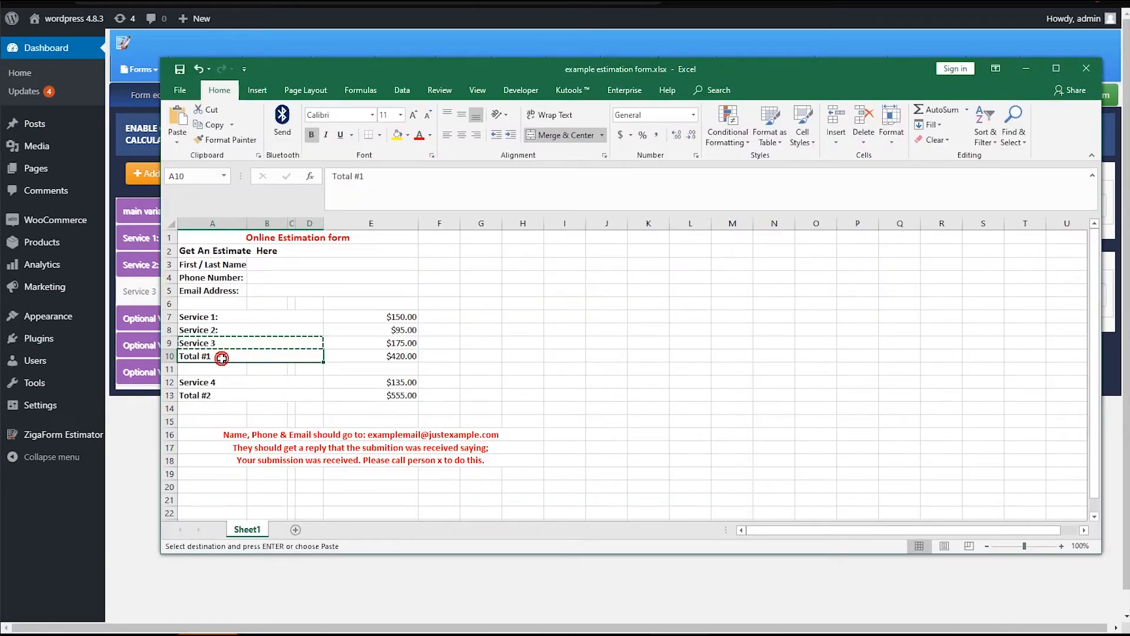
{"action": "left_click", "coordinate": [135, 431]}
{"action": "left_click", "coordinate": [195, 316]}
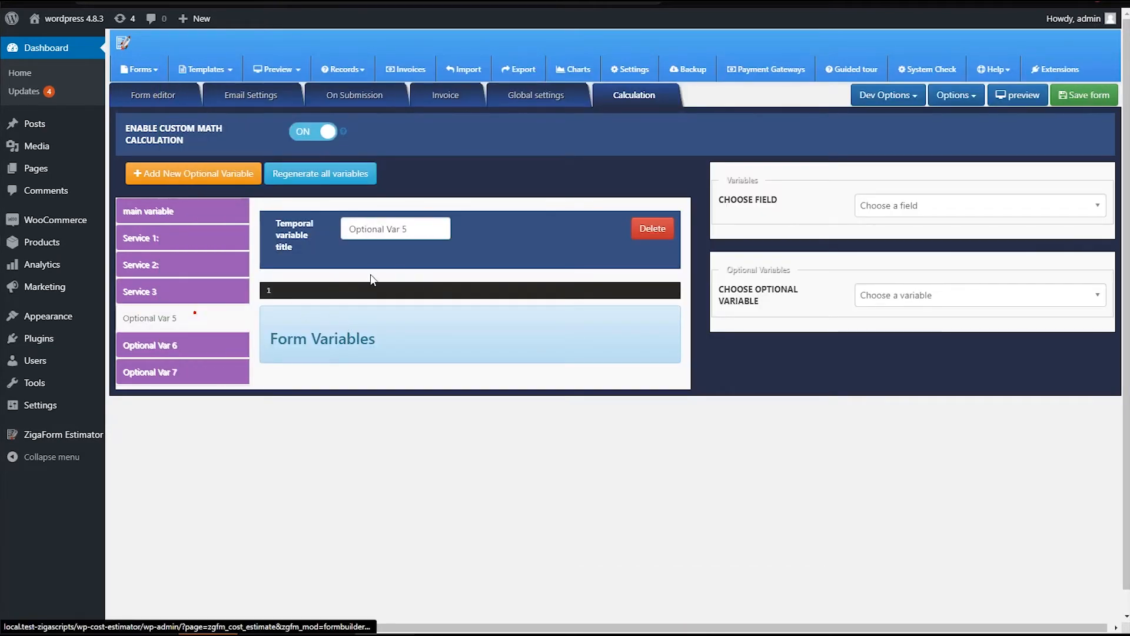
{"action": "left_click_drag", "start_coordinate": [421, 230], "coordinate": [348, 222]}
{"action": "key", "text": "ctrl+v"}
{"action": "left_click", "coordinate": [577, 562]}
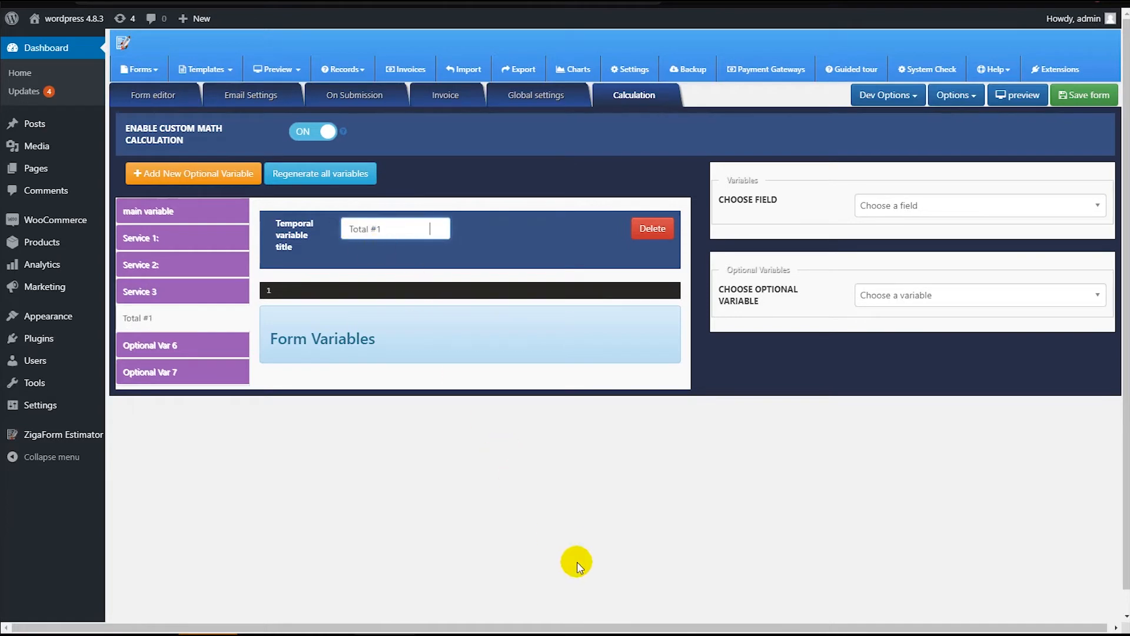
Copy "Service 4" from the Excel sheet and use it as the title of the variable below "Total #1".
{"action": "key", "text": "alt+Tab"}
{"action": "left_click", "coordinate": [212, 382]}
{"action": "left_click", "coordinate": [137, 428]}
{"action": "left_click", "coordinate": [203, 312]}
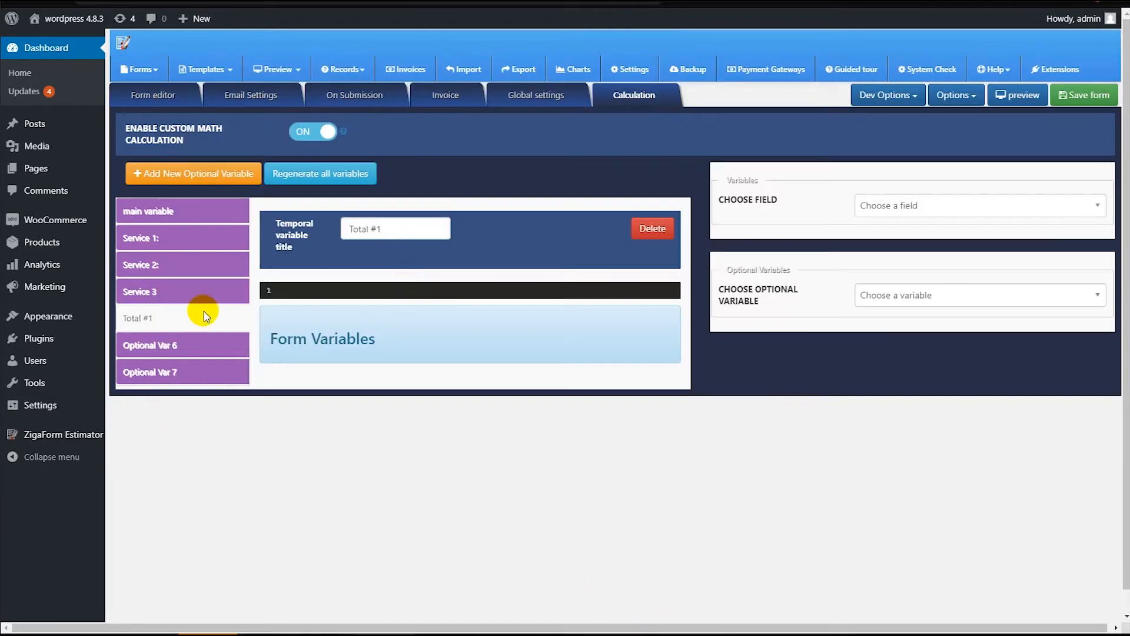
{"action": "left_click", "coordinate": [197, 352]}
{"action": "left_click_drag", "start_coordinate": [430, 228], "coordinate": [348, 228]}
{"action": "key", "text": "ctrl+v"}
Copy "Total #2" from the Excel sheet and use it as the title of the last variable.
{"action": "left_click", "coordinate": [620, 634]}
{"action": "left_click", "coordinate": [208, 399]}
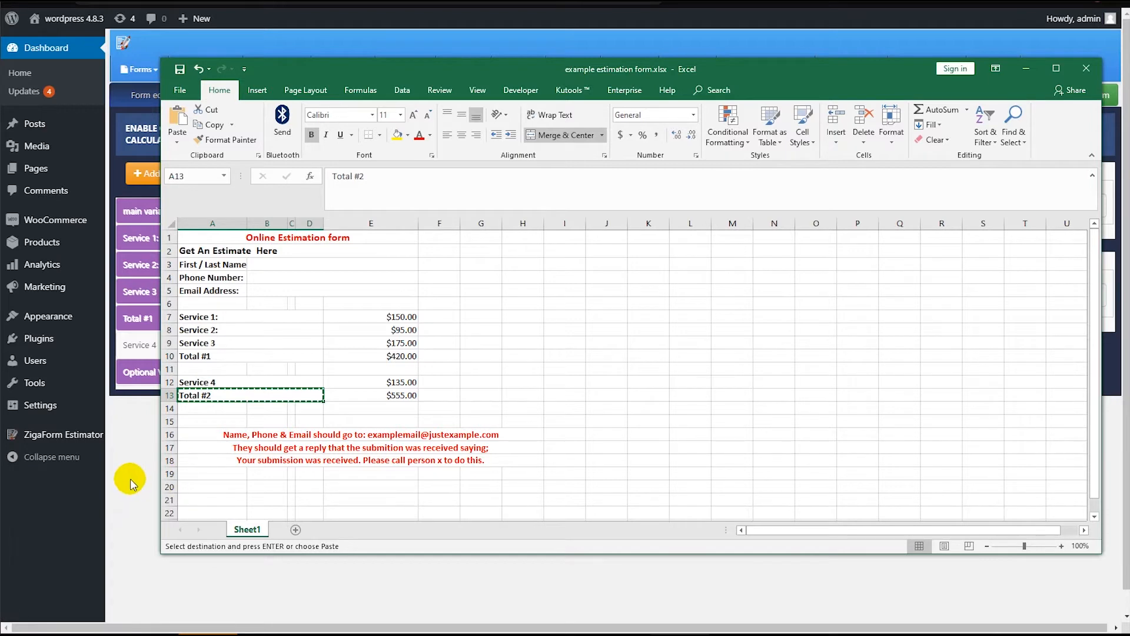
{"action": "left_click", "coordinate": [124, 478]}
{"action": "left_click_drag", "start_coordinate": [423, 229], "coordinate": [346, 230]}
{"action": "type", "text": "Total #2"}
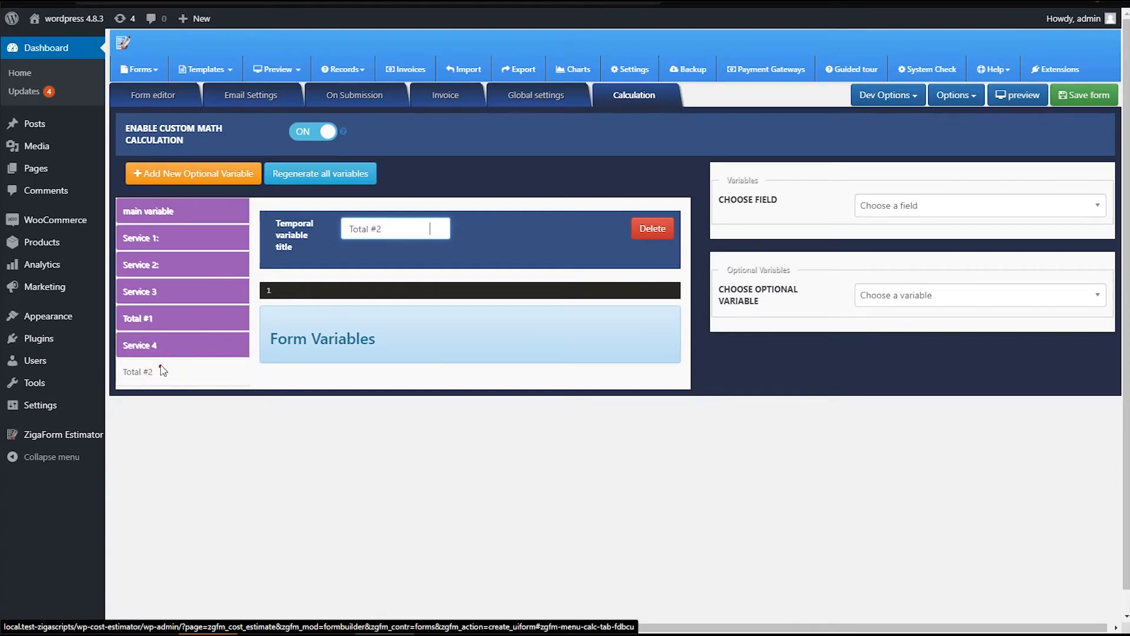
Restore the first variable's name in the variable list to "main variable" and open its formula for editing.
{"action": "left_click", "coordinate": [173, 213]}
{"action": "left_click", "coordinate": [170, 211]}
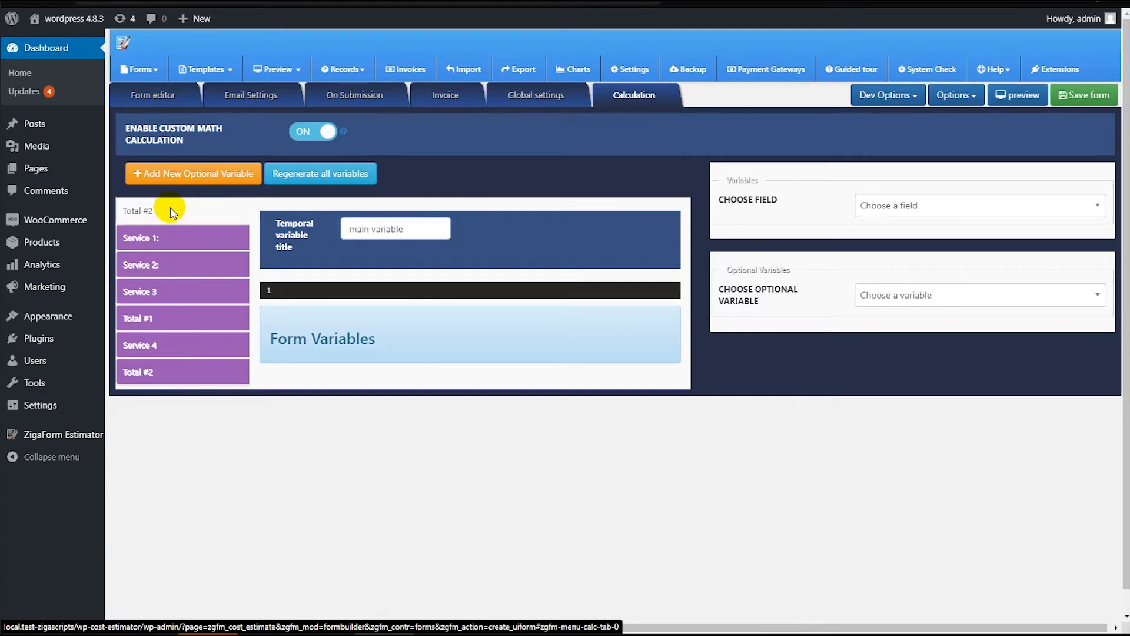
{"action": "left_click", "coordinate": [174, 236]}
{"action": "left_click", "coordinate": [175, 218]}
{"action": "left_click", "coordinate": [377, 229]}
{"action": "left_click", "coordinate": [405, 229]}
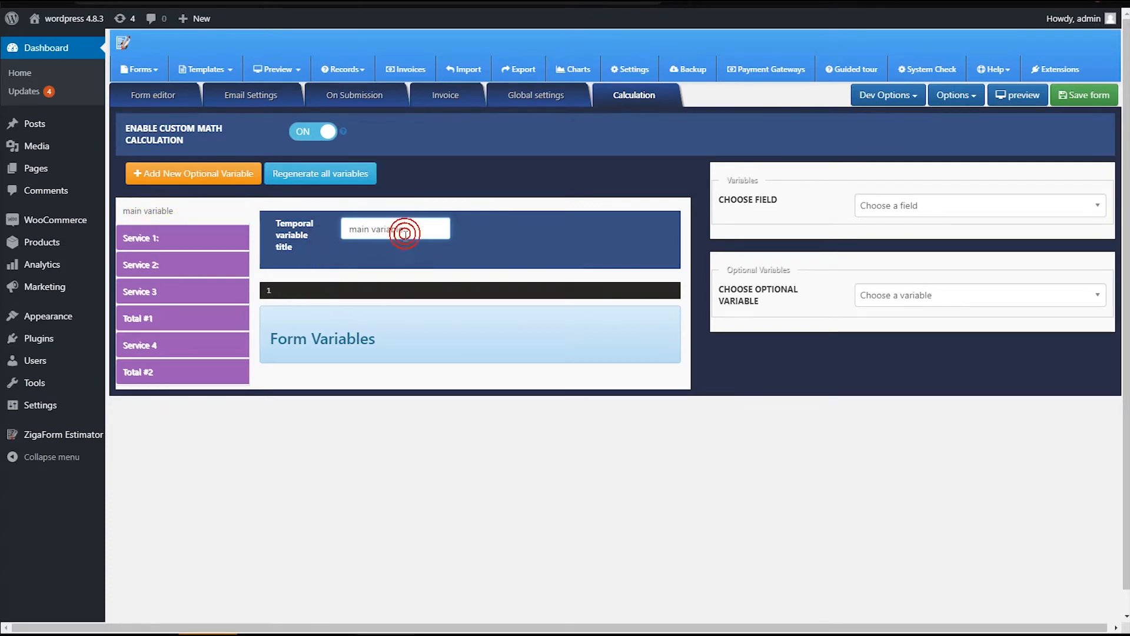
{"action": "left_click", "coordinate": [301, 295]}
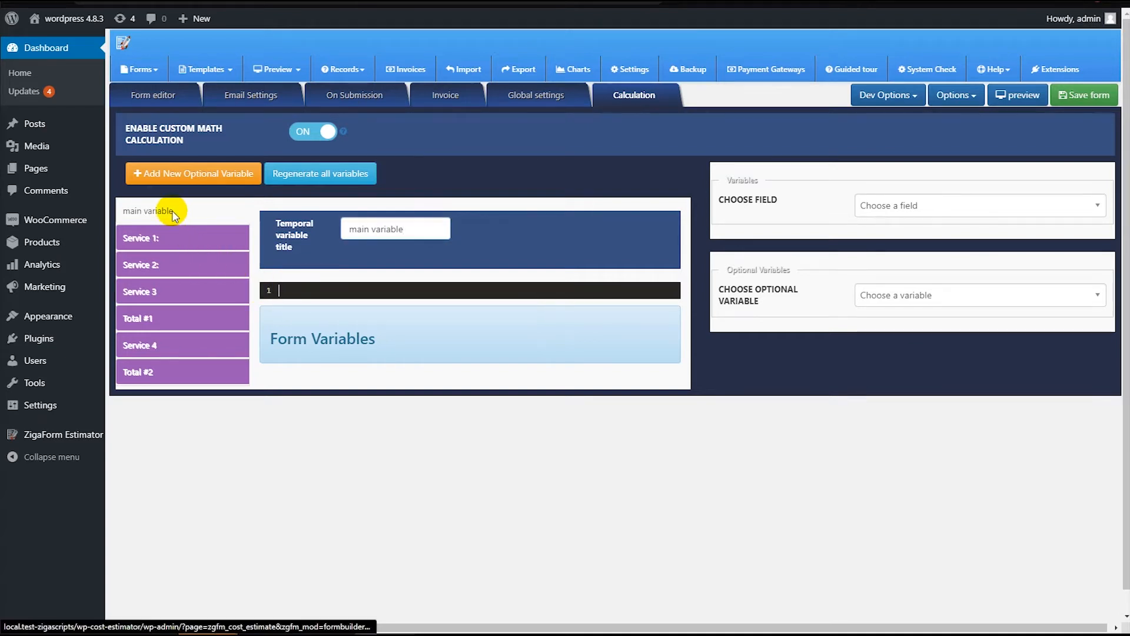
Compare the variable order with the Excel sheet and move the "Service 1:" variable to the end of the list, below "Total #2".
{"action": "left_click", "coordinate": [172, 373]}
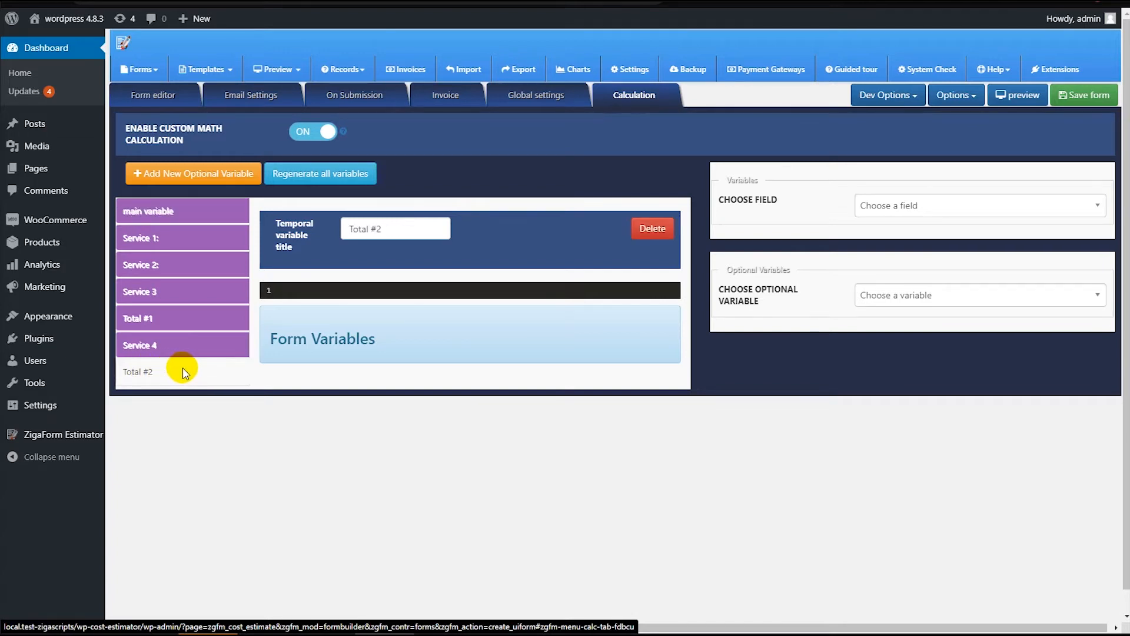
{"action": "left_click", "coordinate": [681, 634]}
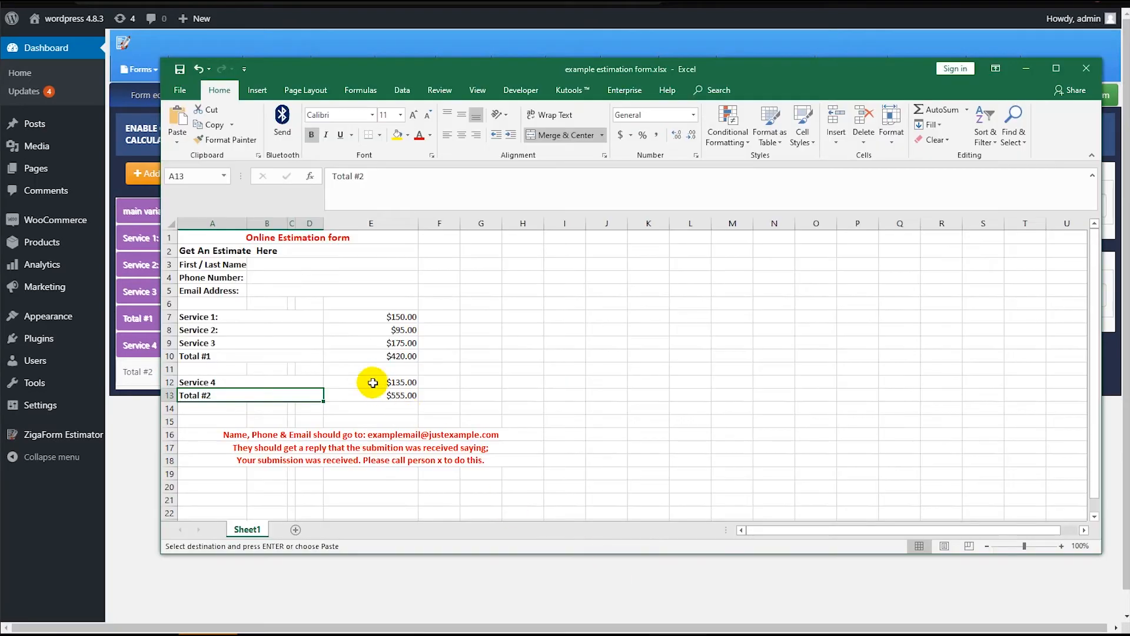
{"action": "left_click", "coordinate": [268, 320]}
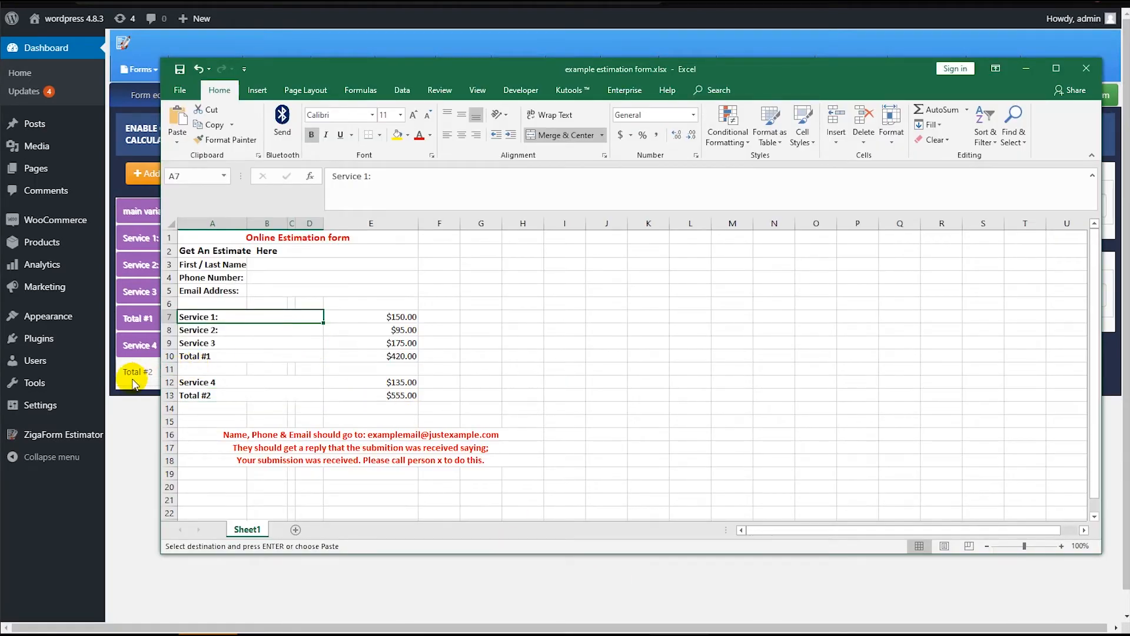
{"action": "left_click", "coordinate": [137, 398]}
{"action": "left_click", "coordinate": [151, 244]}
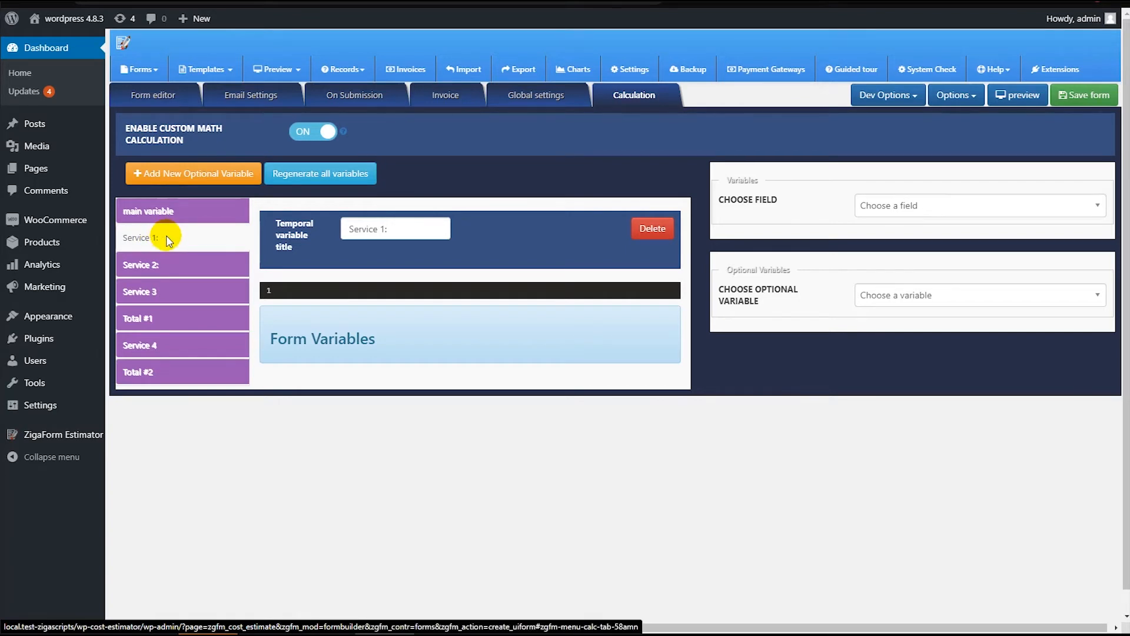
{"action": "left_click_drag", "start_coordinate": [159, 232], "coordinate": [185, 393]}
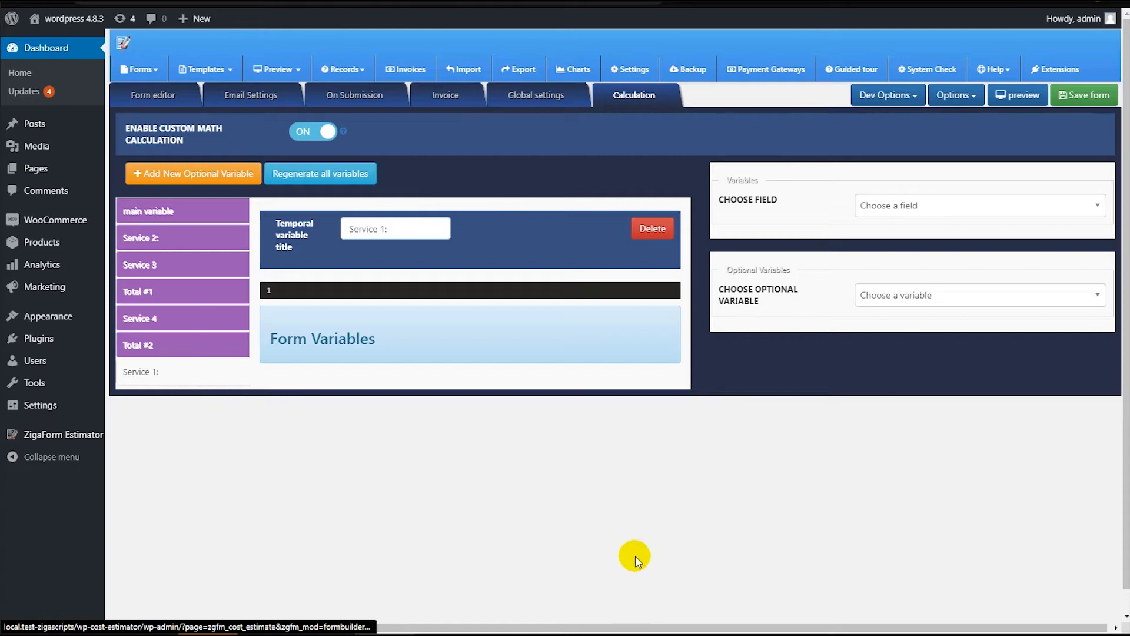
Check the row order in the Excel sheet and move the "Service 2:" variable directly above "Service 1:" in the variable list.
{"action": "key", "text": "alt+Tab"}
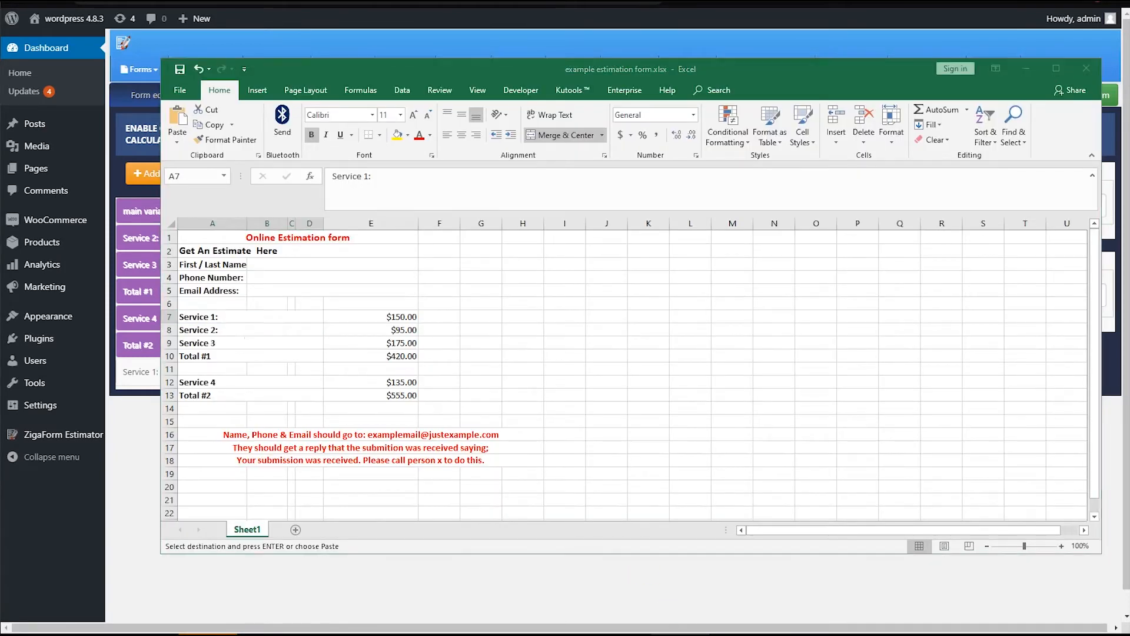
{"action": "key", "text": "alt+Tab"}
{"action": "left_click", "coordinate": [173, 241]}
{"action": "left_click_drag", "start_coordinate": [173, 241], "coordinate": [176, 355]}
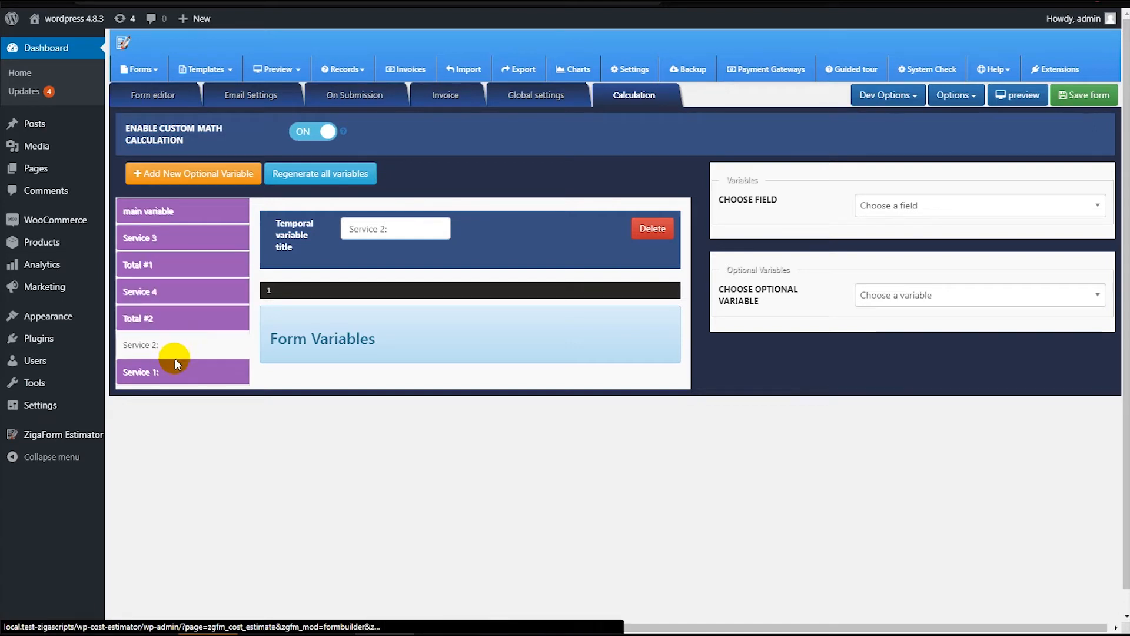
Check the Excel sheet again and move the "Service 3" variable directly above "Service 2:".
{"action": "key", "text": "alt+Tab"}
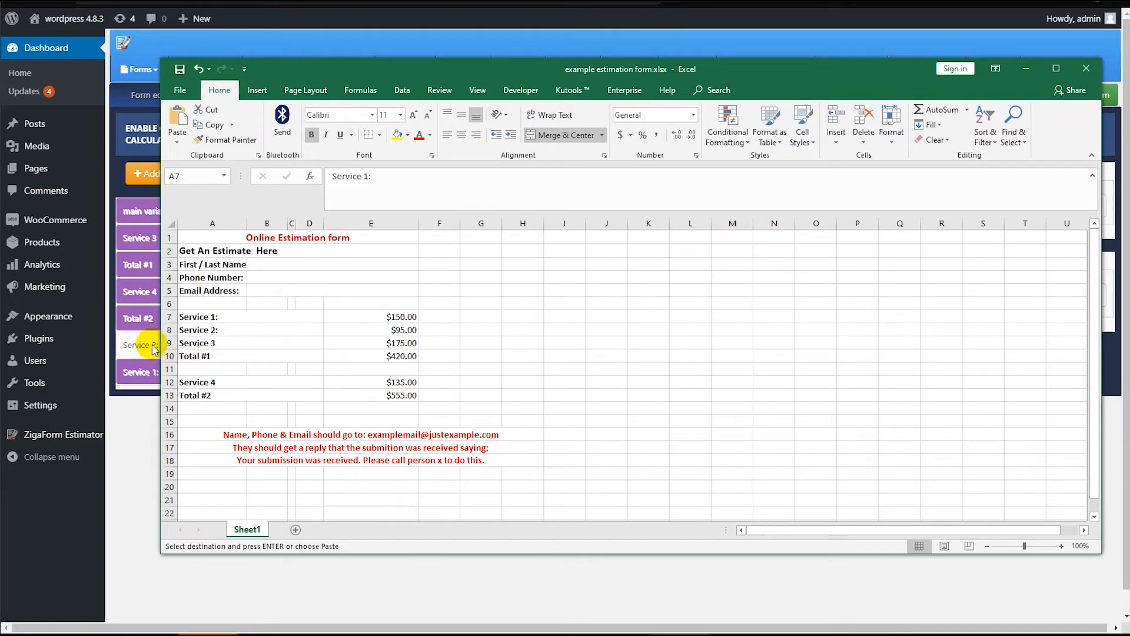
{"action": "left_click", "coordinate": [138, 409]}
{"action": "left_click_drag", "start_coordinate": [164, 248], "coordinate": [167, 318]}
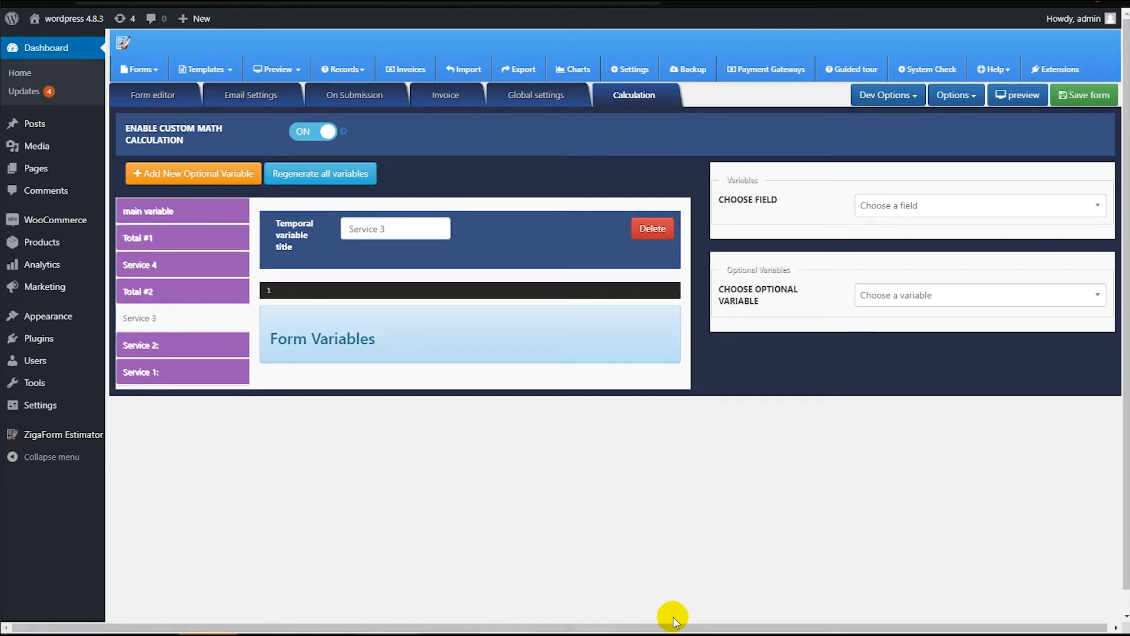
Consult the Excel sheet and move the "Total #1" variable directly above "Service 3".
{"action": "left_click", "coordinate": [683, 635]}
{"action": "left_click", "coordinate": [683, 635]}
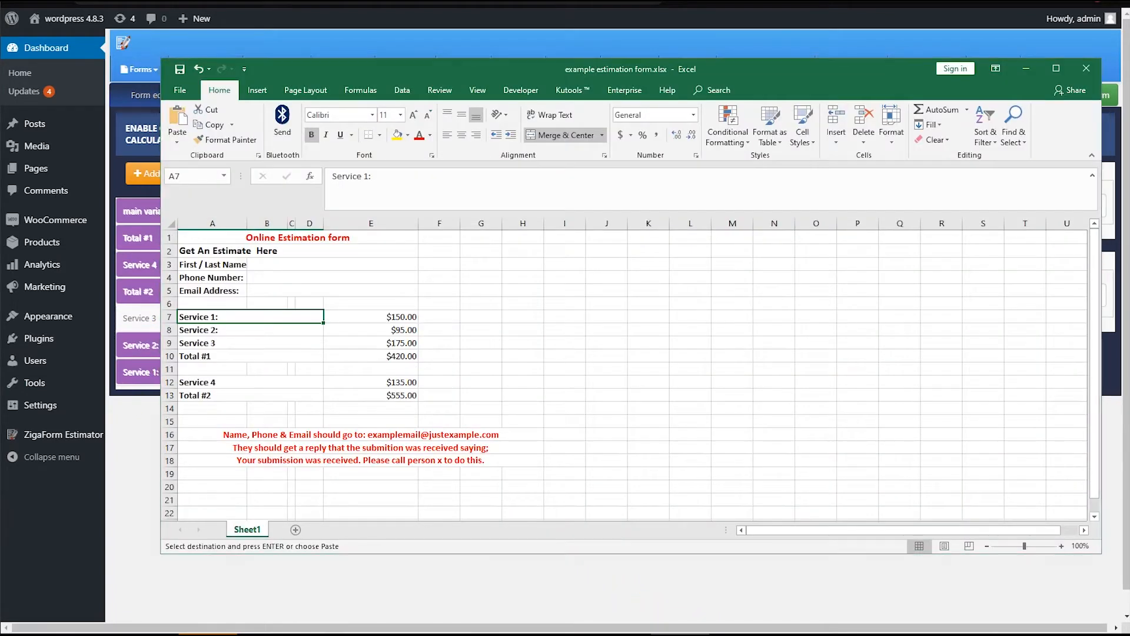
{"action": "left_click", "coordinate": [175, 244]}
{"action": "left_click_drag", "start_coordinate": [175, 244], "coordinate": [176, 295]}
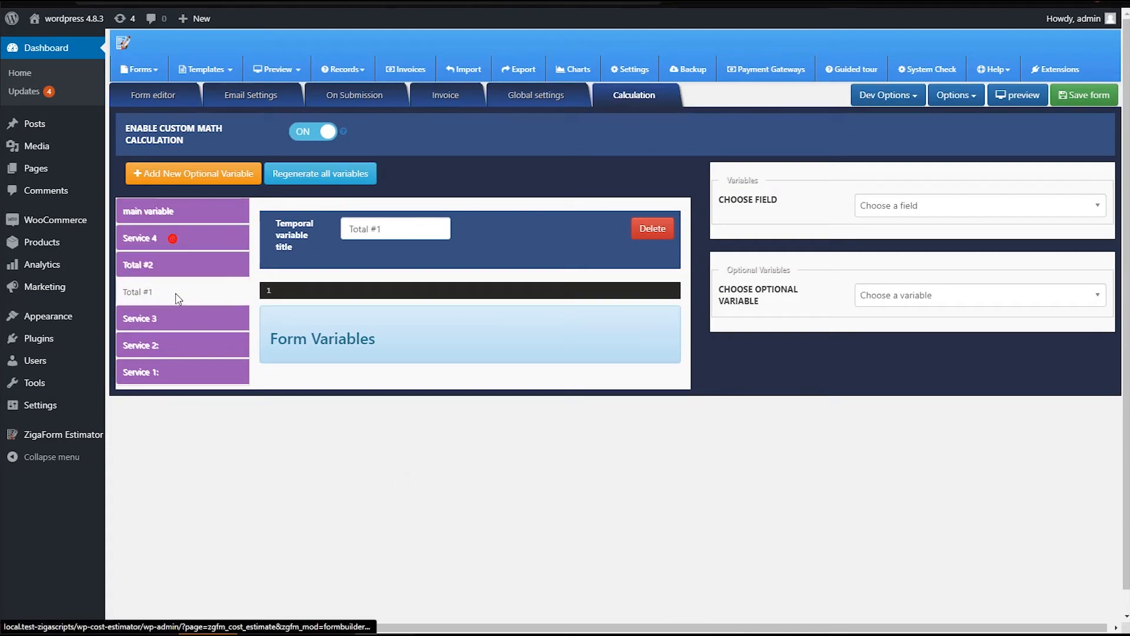
Move the "Service 4" variable between "Total #2" and "Total #1", checking the order against the Excel sheet.
{"action": "left_click", "coordinate": [683, 635]}
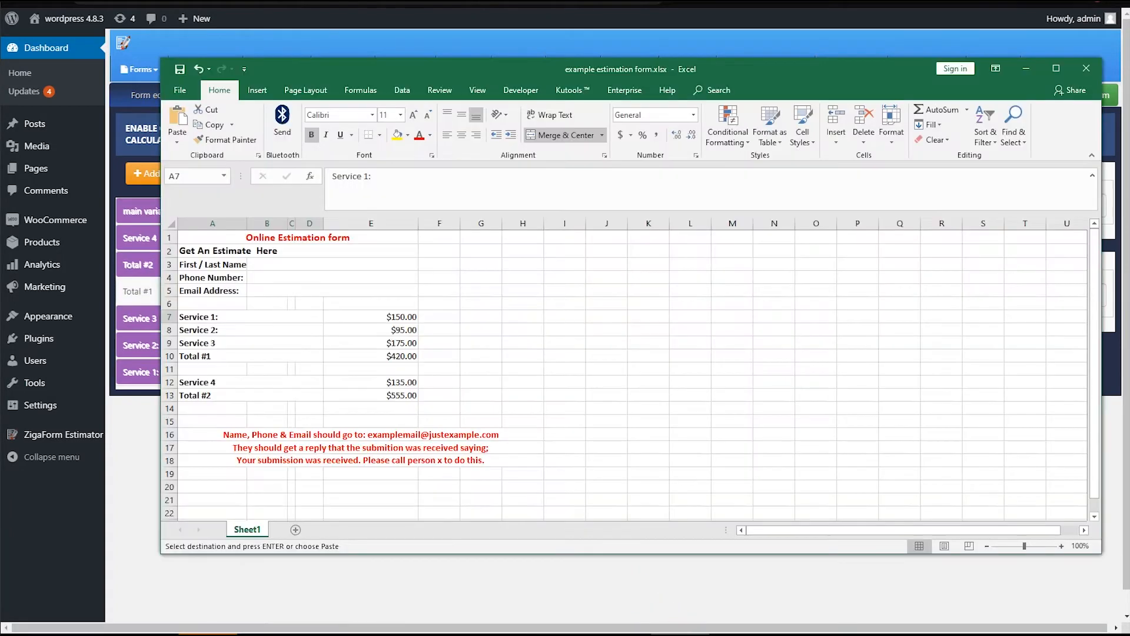
{"action": "left_click", "coordinate": [683, 635]}
{"action": "left_click_drag", "start_coordinate": [180, 237], "coordinate": [184, 272]}
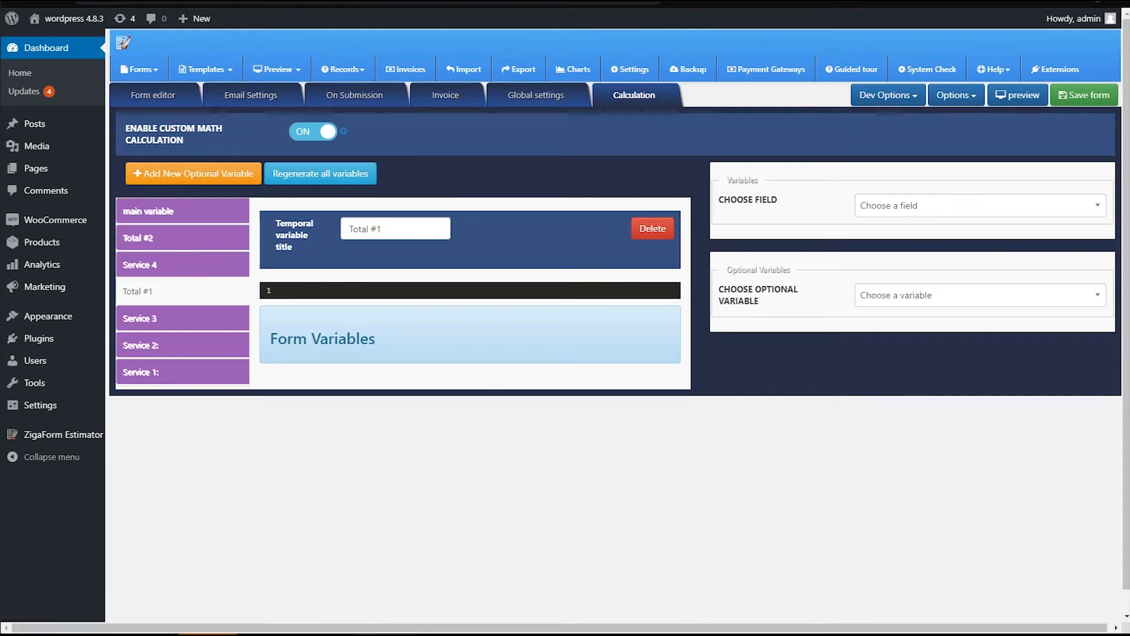
{"action": "left_click", "coordinate": [683, 635]}
{"action": "left_click", "coordinate": [138, 412]}
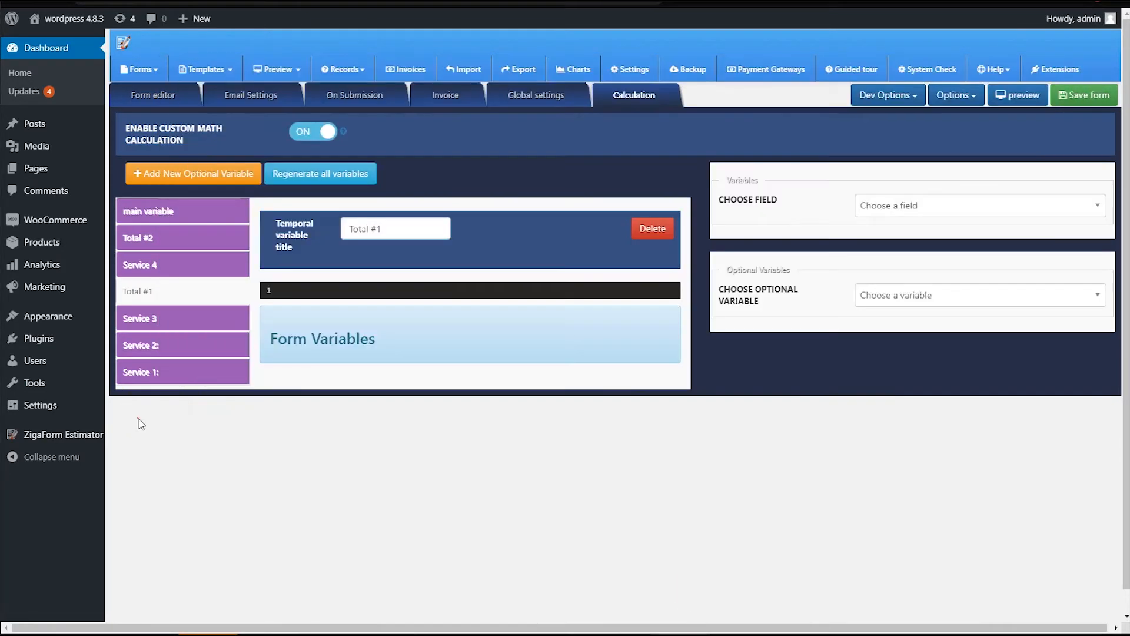
Open the "Service 1:" variable and start its formula with the line "var total=0;".
{"action": "left_click", "coordinate": [178, 264]}
{"action": "left_click", "coordinate": [164, 241]}
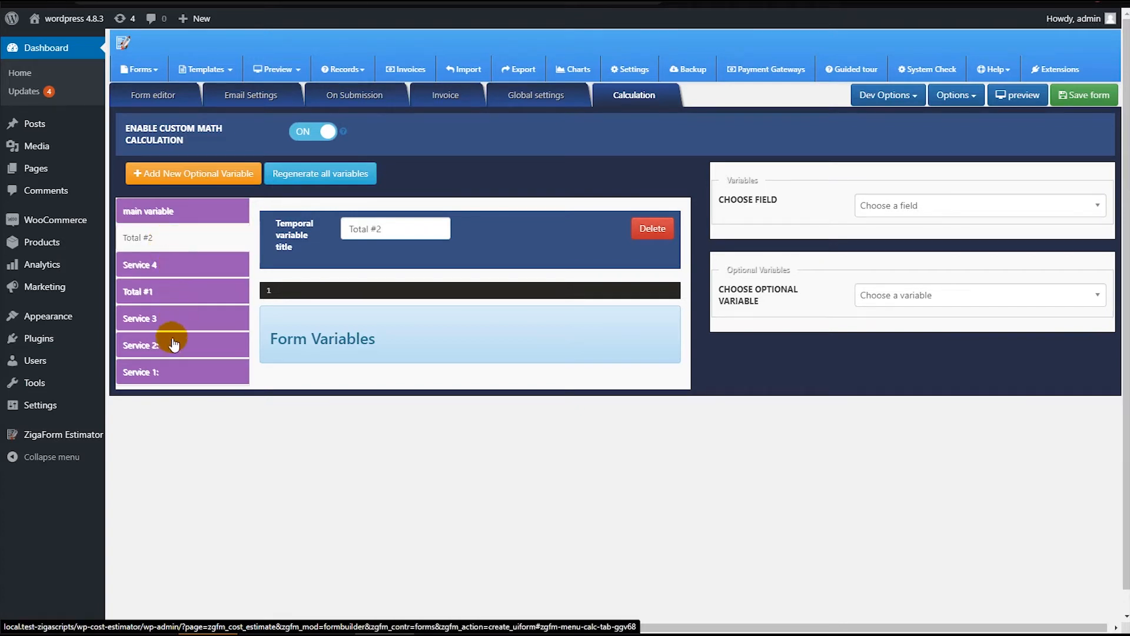
{"action": "left_click", "coordinate": [158, 371]}
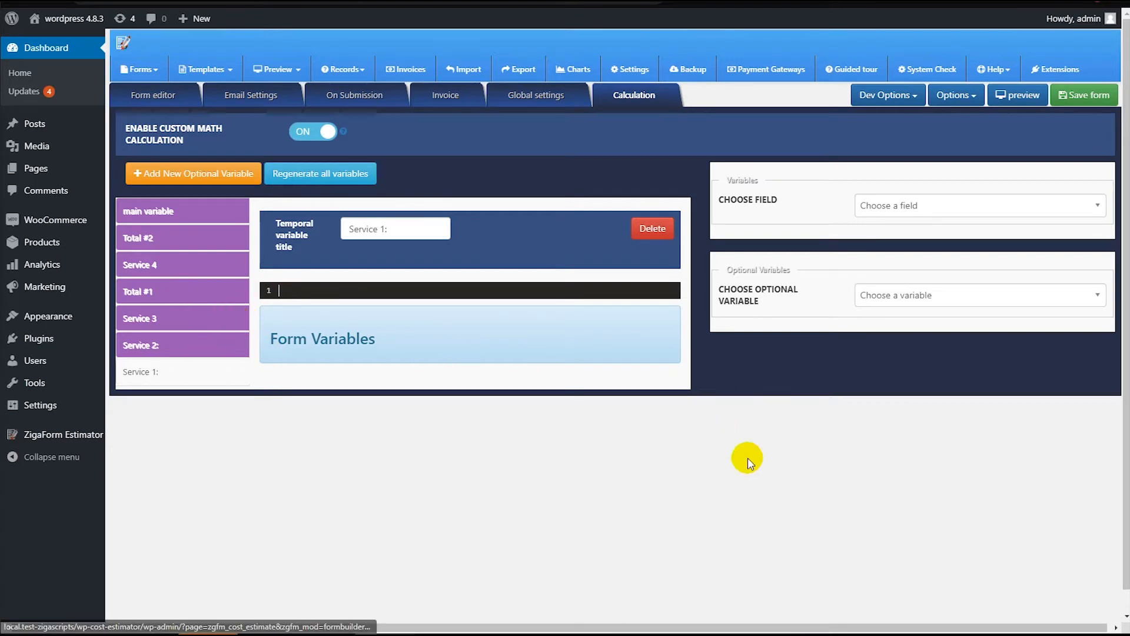
{"action": "type", "text": "var total"}
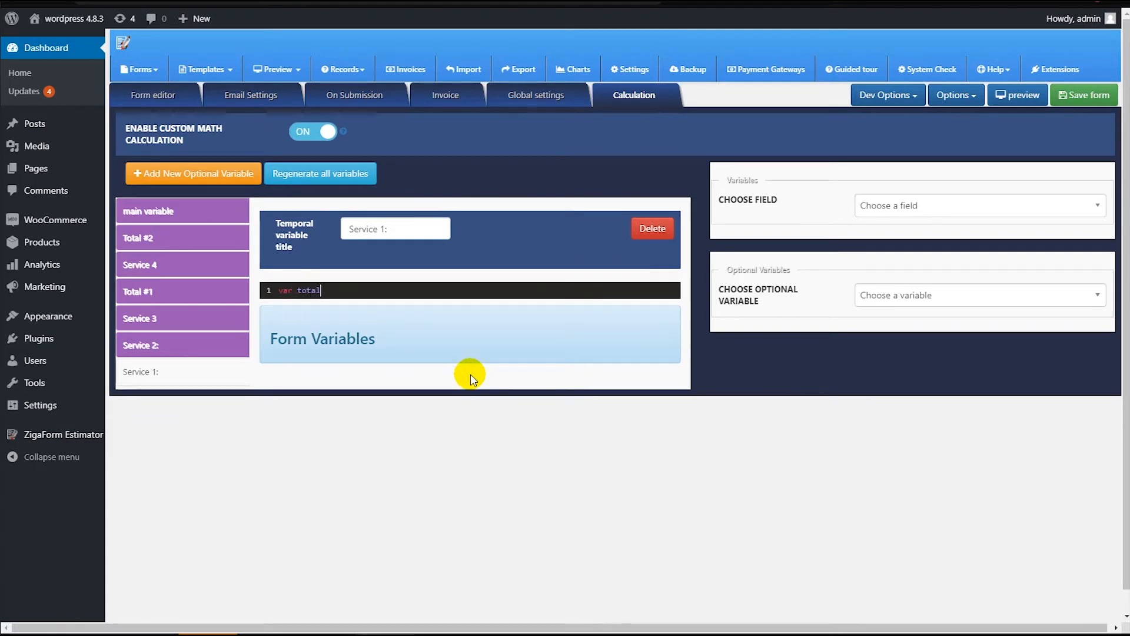
{"action": "type", "text": "=0;"}
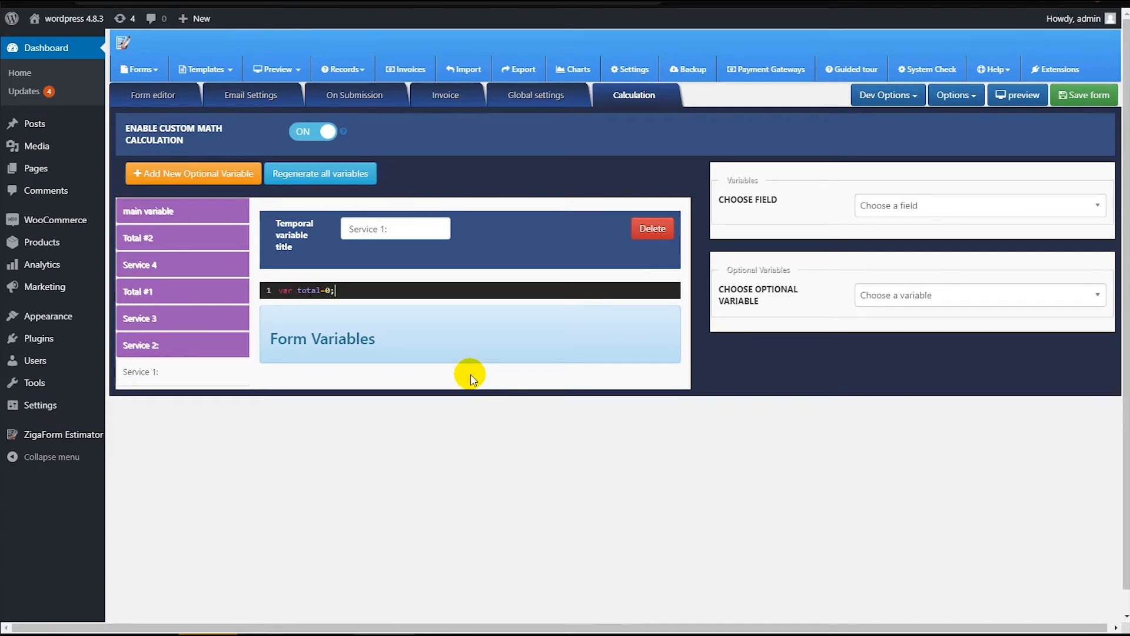
{"action": "key", "text": "Return"}
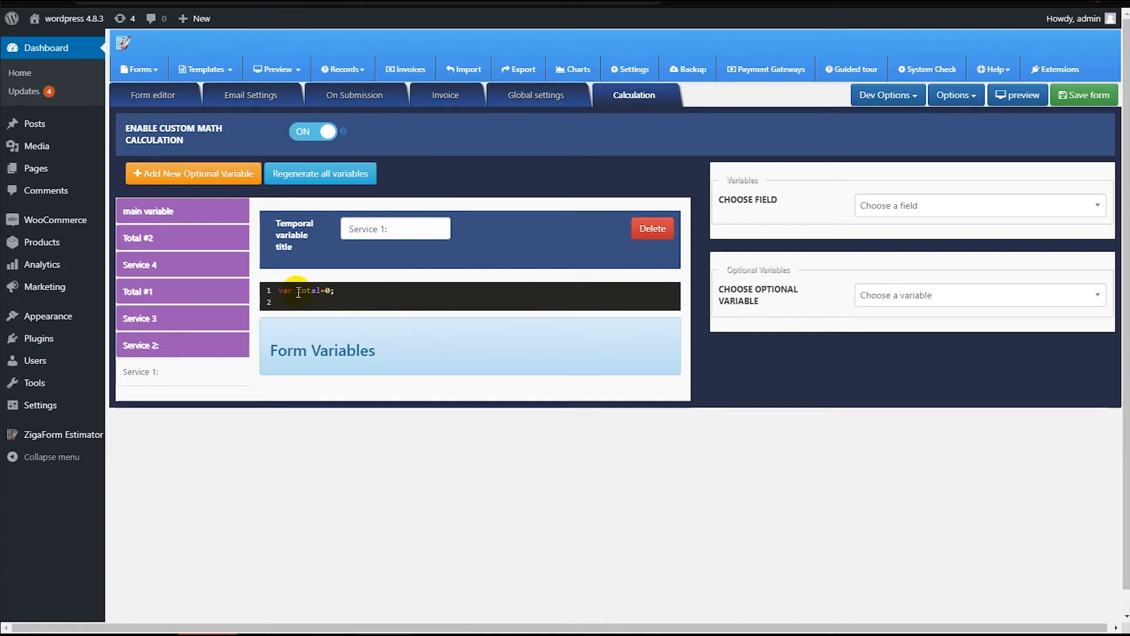
Review the services in the form editor, then generate the Services field's "Option is checked" variable for Service 1 and select its code for copying.
{"action": "left_click", "coordinate": [152, 95]}
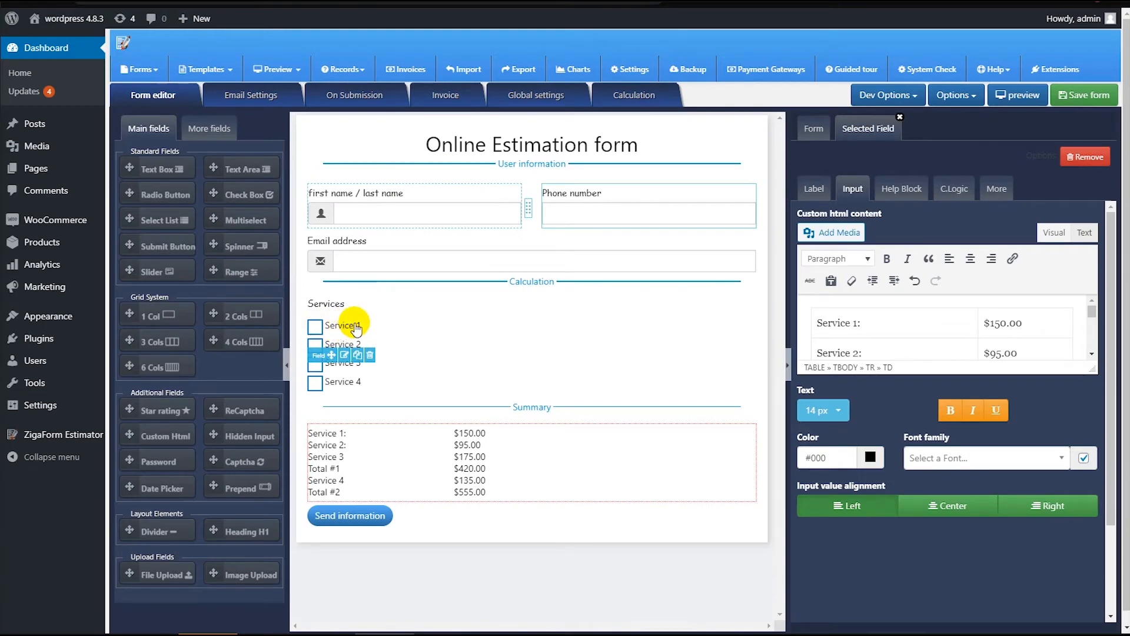
{"action": "left_click", "coordinate": [617, 98]}
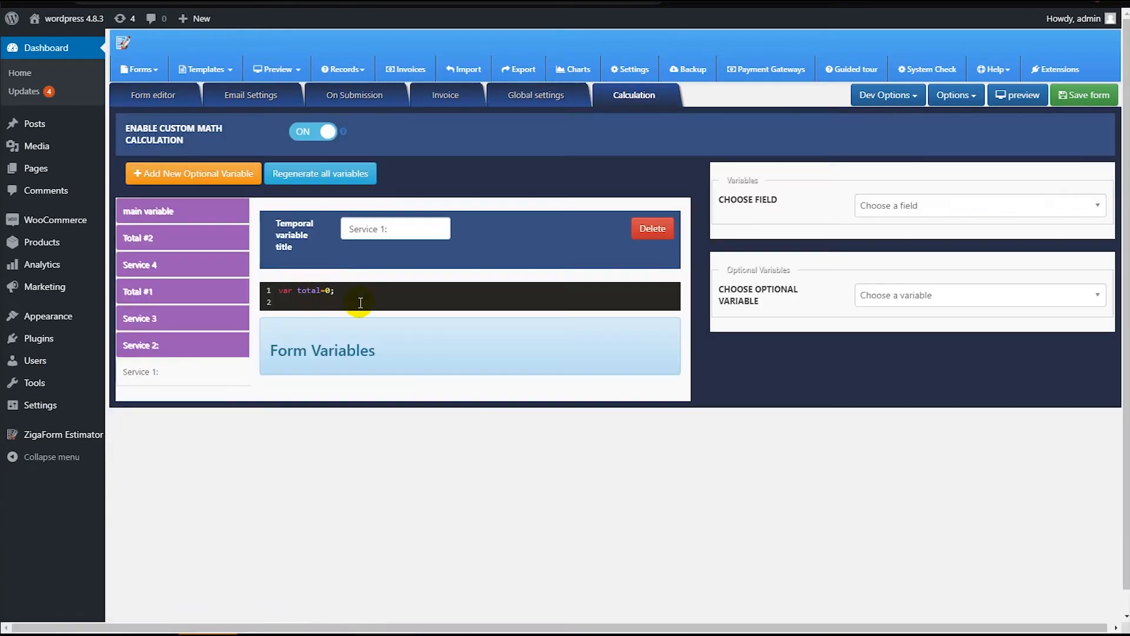
{"action": "left_click", "coordinate": [866, 208]}
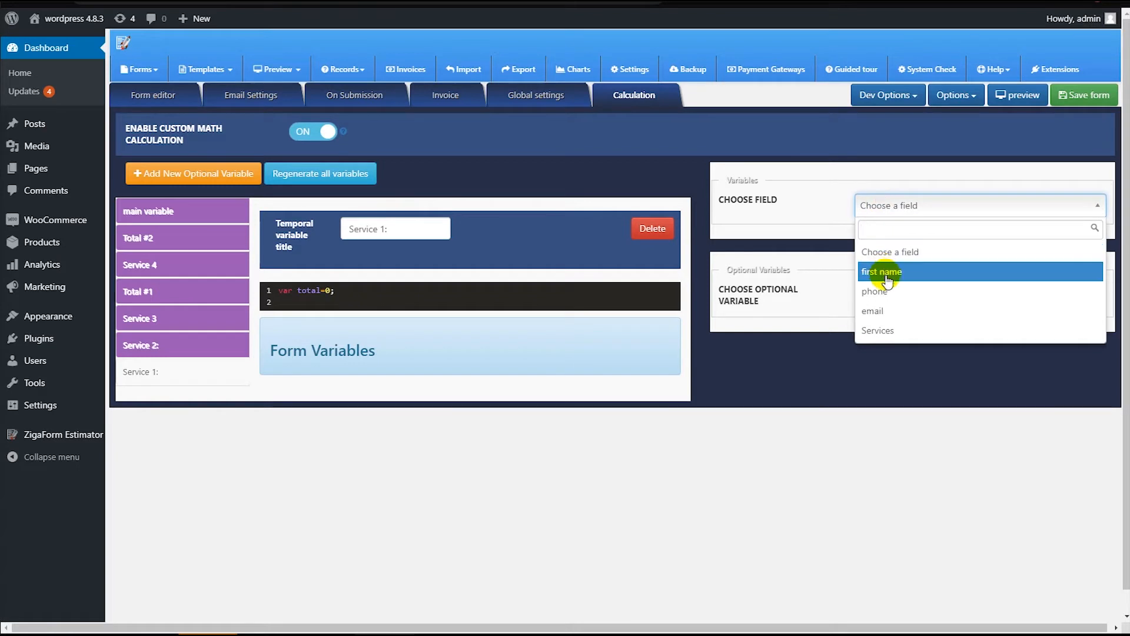
{"action": "left_click", "coordinate": [880, 330]}
{"action": "left_click", "coordinate": [889, 242]}
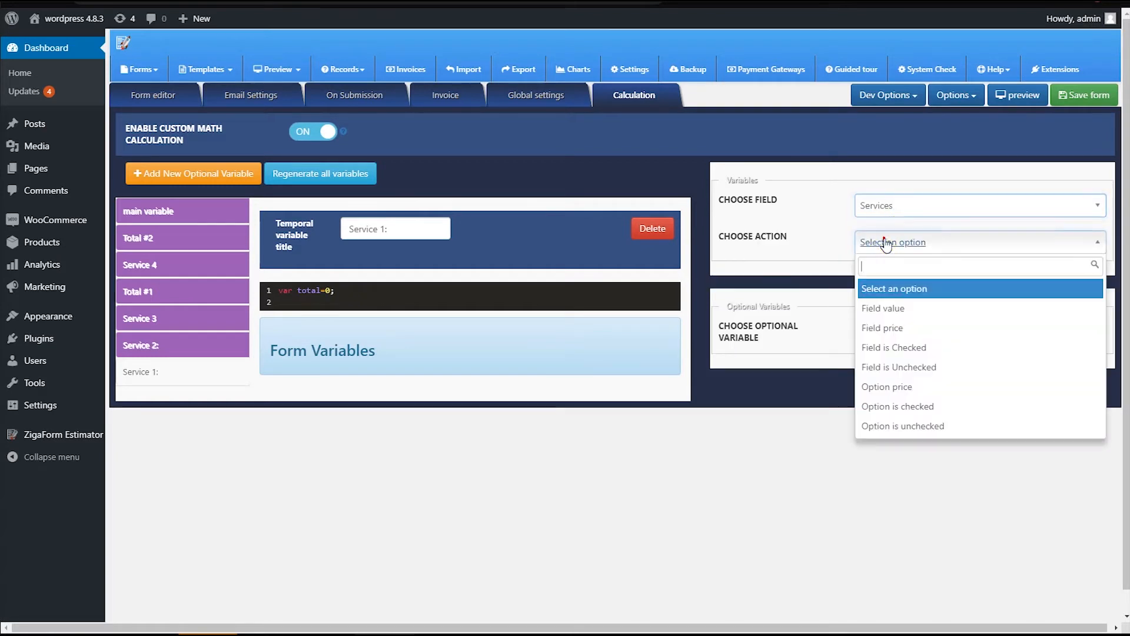
{"action": "left_click", "coordinate": [892, 414]}
{"action": "left_click", "coordinate": [899, 280]}
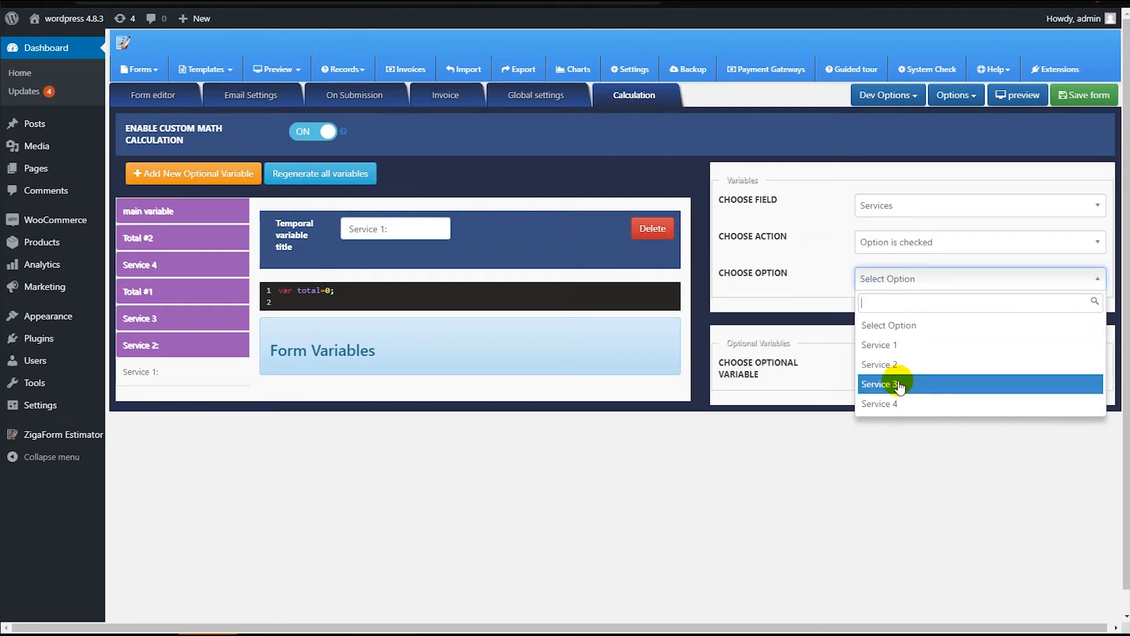
{"action": "left_click", "coordinate": [880, 345]}
{"action": "left_click", "coordinate": [806, 362]}
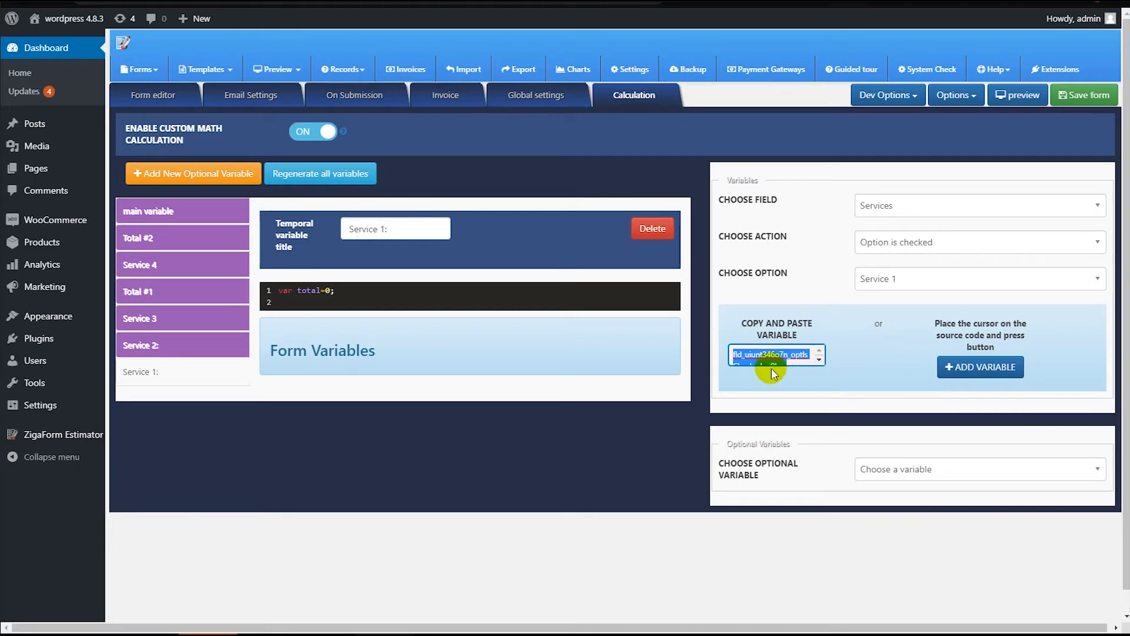
Add an if block to the "Service 1:" formula with the copied variable fld_uiunt346o7n_optIsChecked_w9kzq as its condition.
{"action": "left_click", "coordinate": [345, 298]}
{"action": "type", "text": "if"}
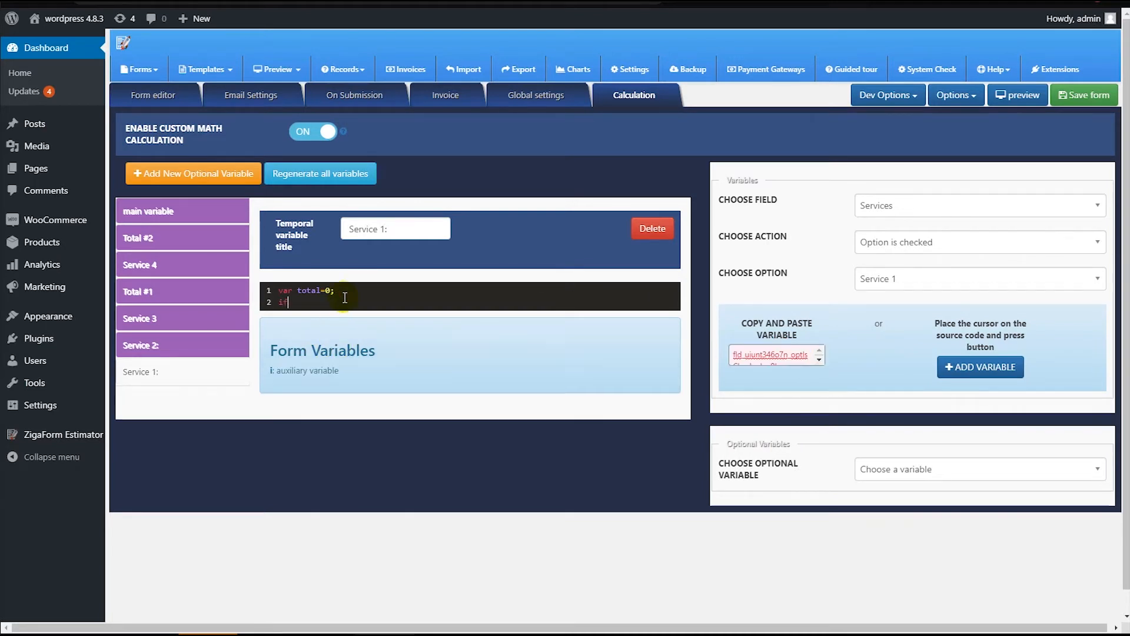
{"action": "type", "text": "(){"}
{"action": "key", "text": "Return"}
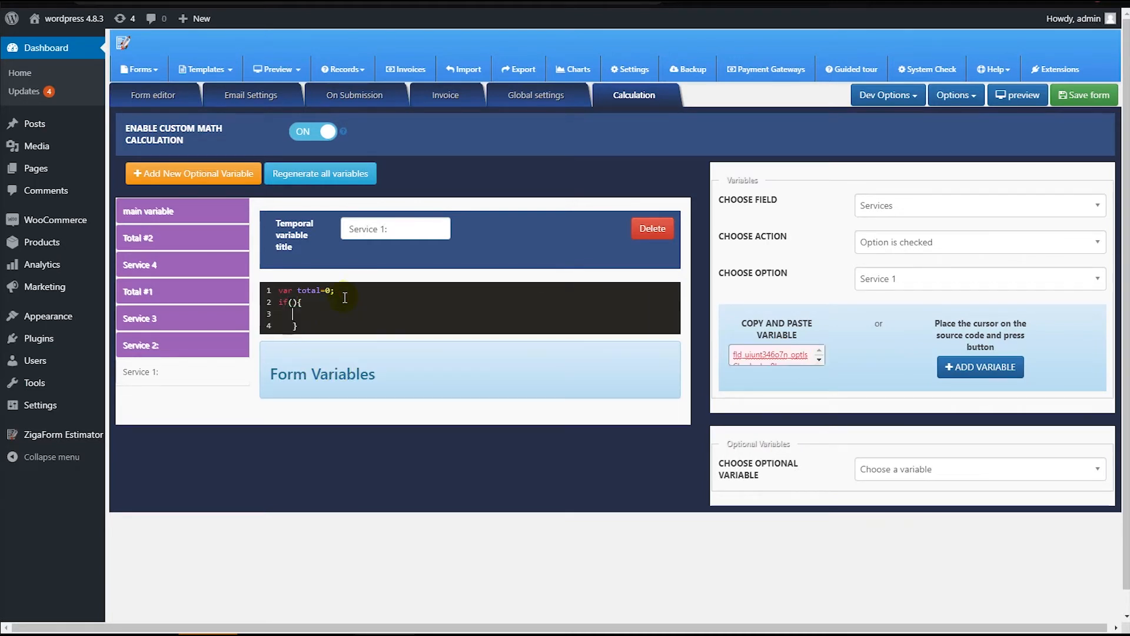
{"action": "type", "text": "fld_uiunt346o7n_optIsChecked_w9kzq"}
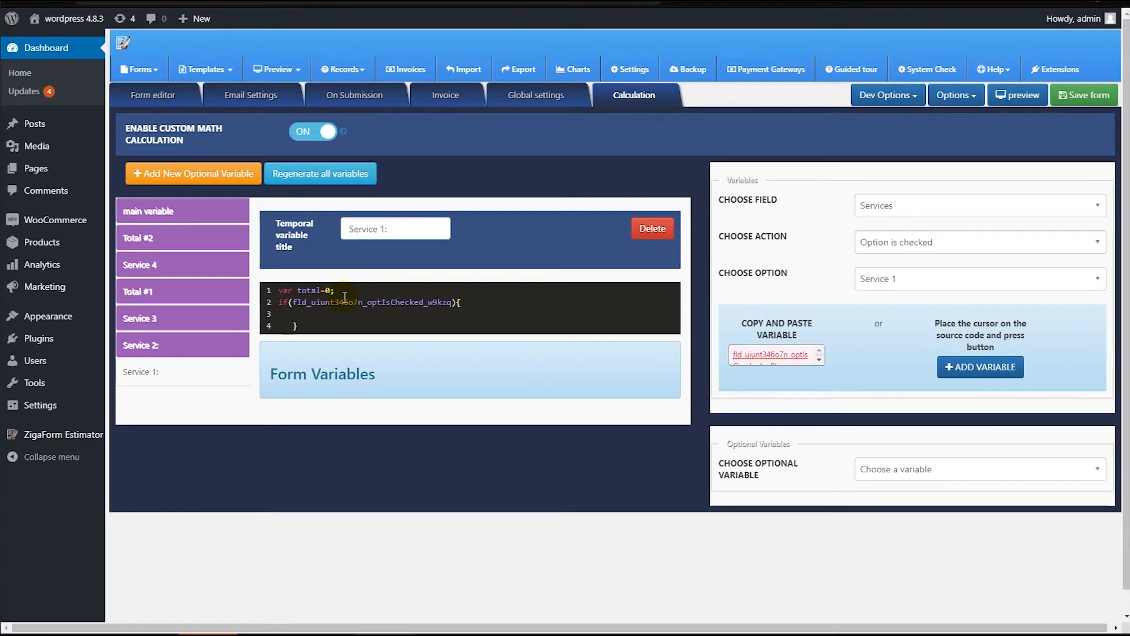
Look up the Service 1 price in Excel, set "total=150;" inside the if block and end the formula with "return total;".
{"action": "type", "text": "total="}
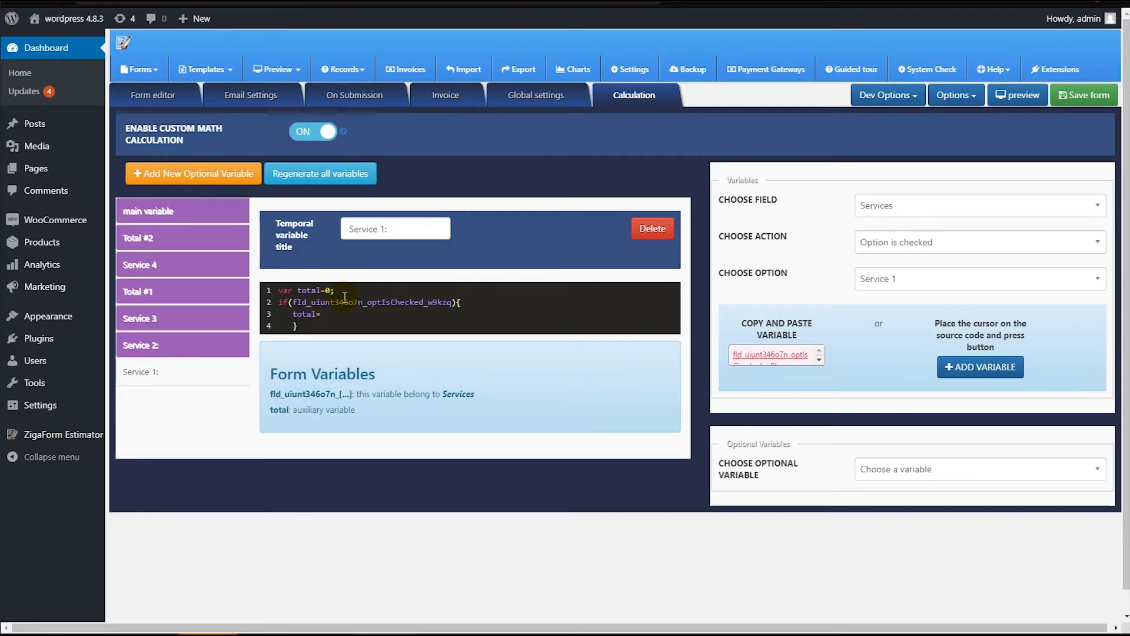
{"action": "left_click", "coordinate": [727, 634]}
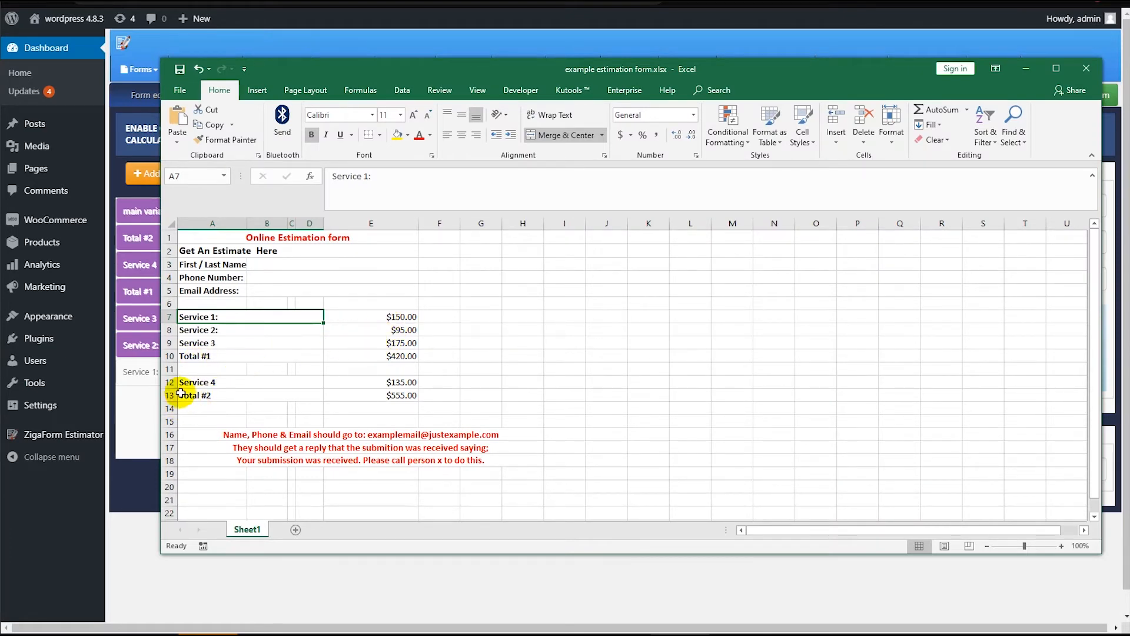
{"action": "left_click", "coordinate": [150, 420]}
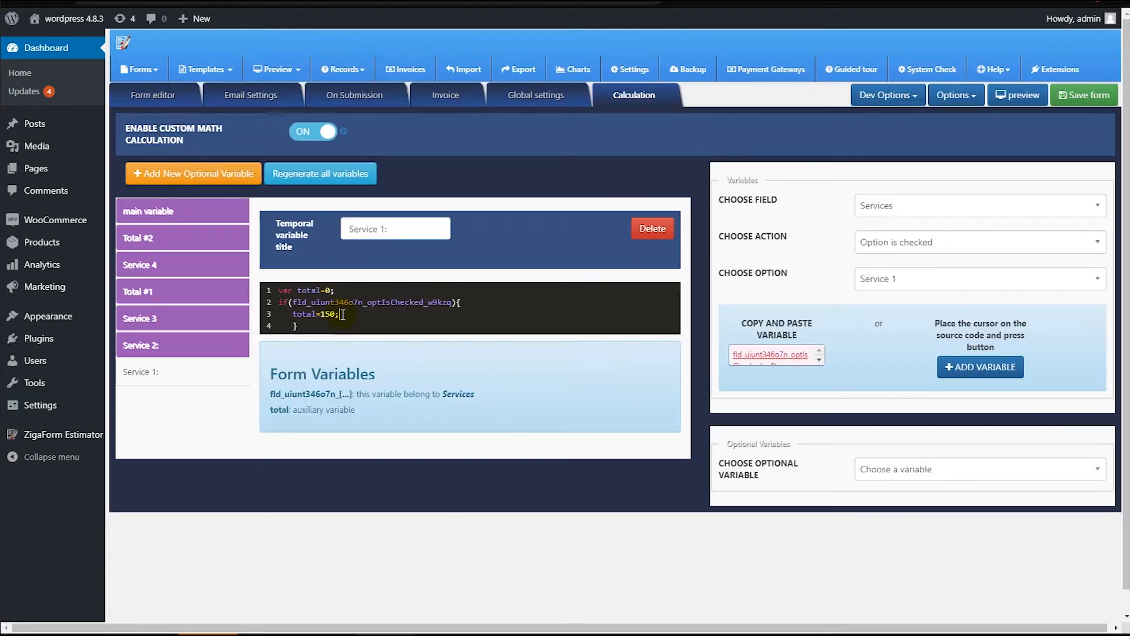
{"action": "key", "text": "Return"}
{"action": "key", "text": "Return"}
{"action": "type", "text": "return total;"}
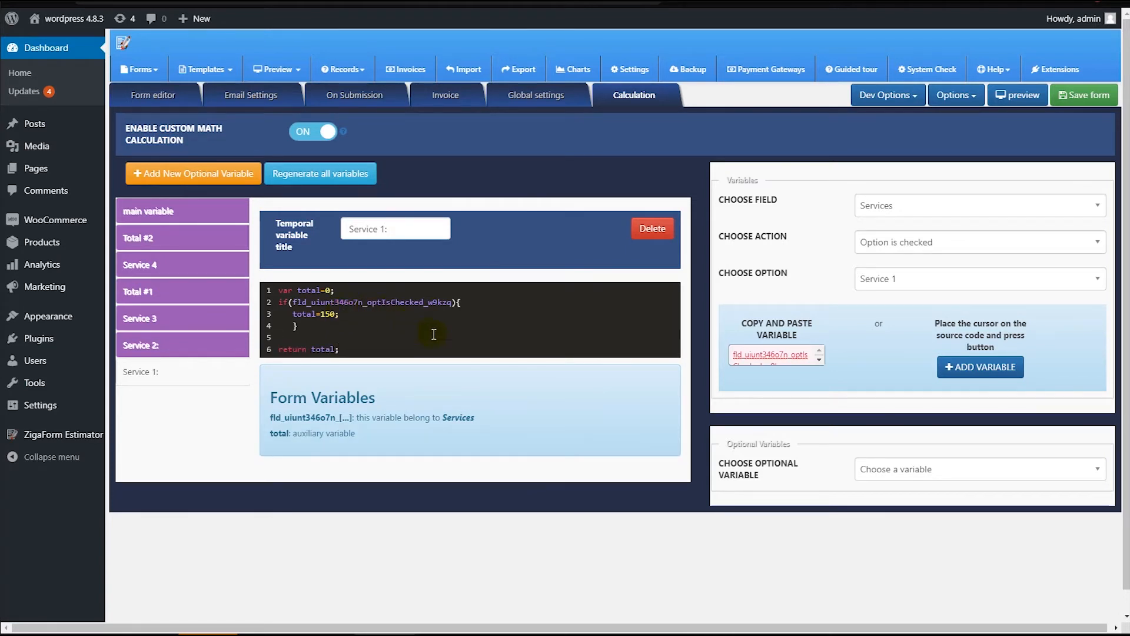
Copy the whole "Service 1:" formula into the empty formula of the "Service 2:" variable.
{"action": "left_click", "coordinate": [180, 345]}
{"action": "left_click", "coordinate": [202, 372]}
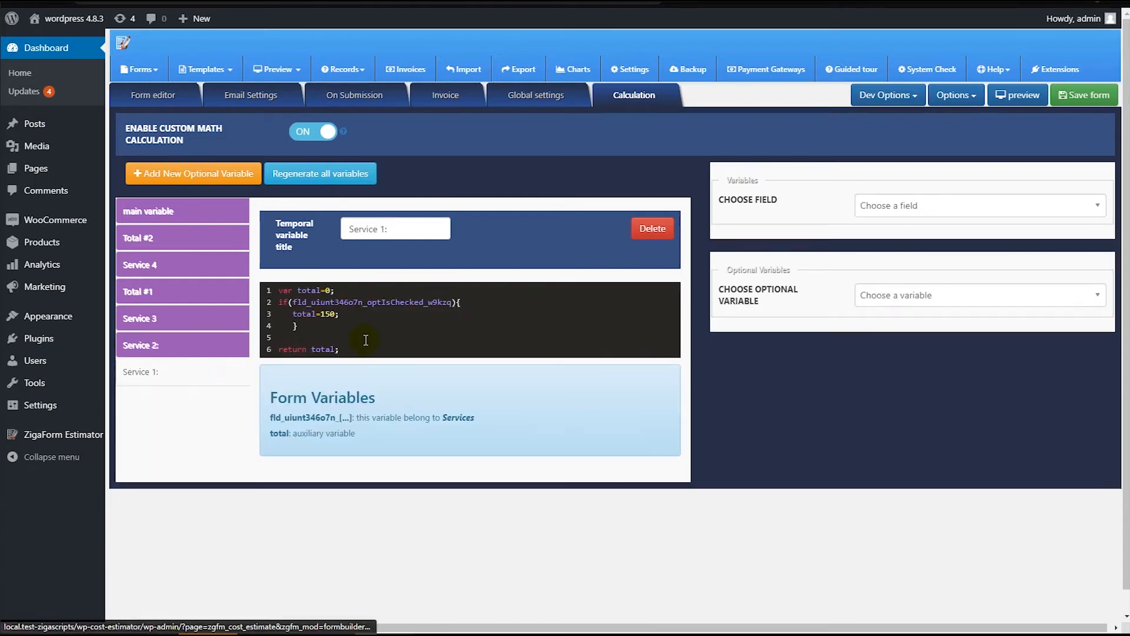
{"action": "left_click_drag", "start_coordinate": [366, 346], "coordinate": [281, 287]}
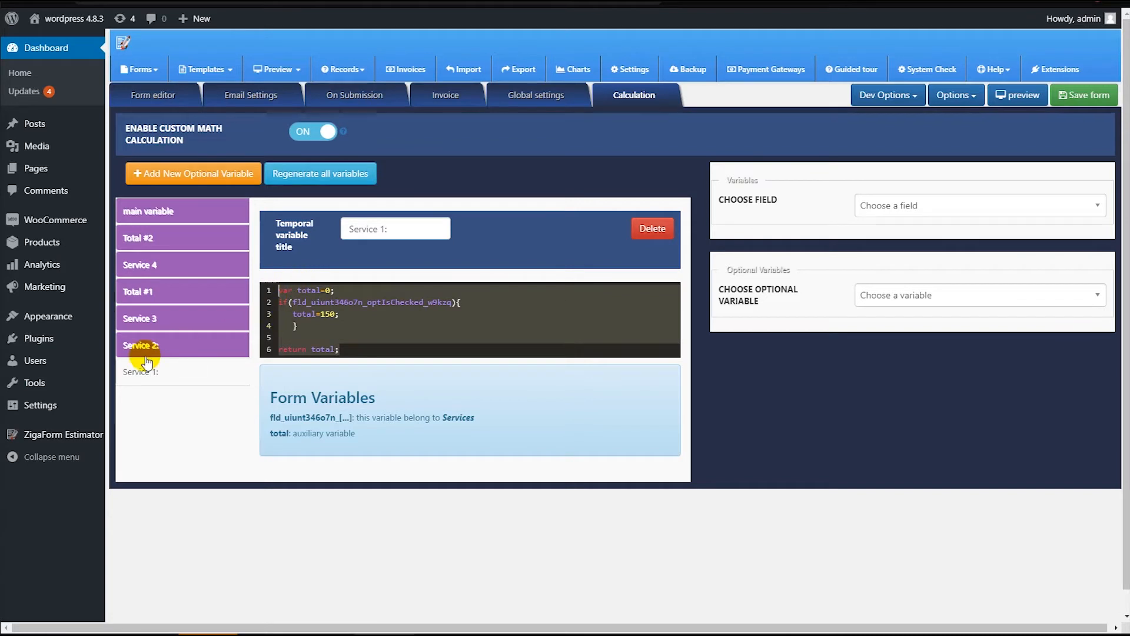
{"action": "left_click", "coordinate": [193, 344]}
{"action": "left_click", "coordinate": [305, 290]}
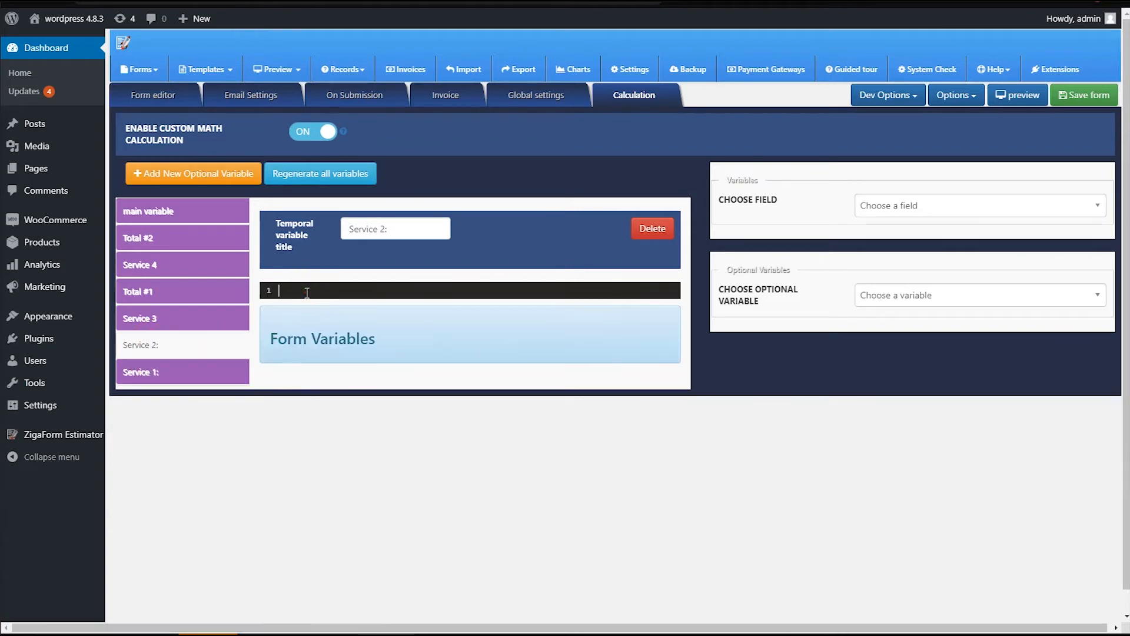
{"action": "type", "text": "var total=0; if(fld_uiunt34o7n_optIsChecked_w9kzq){    total=150;    }  return total;"}
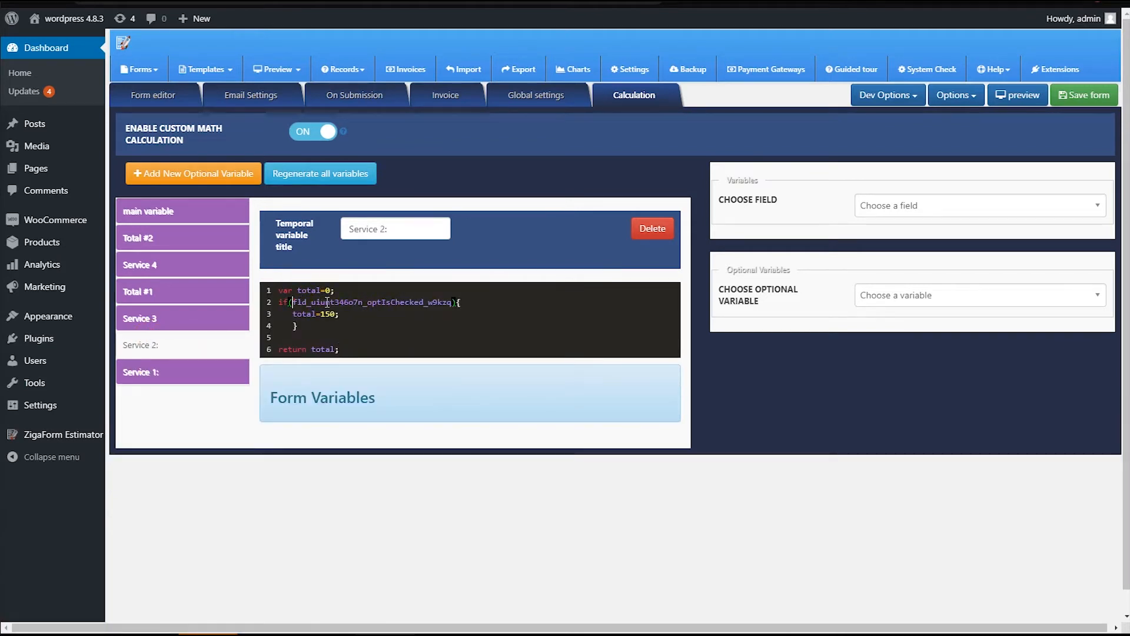
Replace the "Service 2:" formula's if condition with the Services "Option is checked" variable for Service 2, fld_uiunt346o7n_optIsChecked_axg0b.
{"action": "left_click_drag", "start_coordinate": [327, 303], "coordinate": [436, 303]}
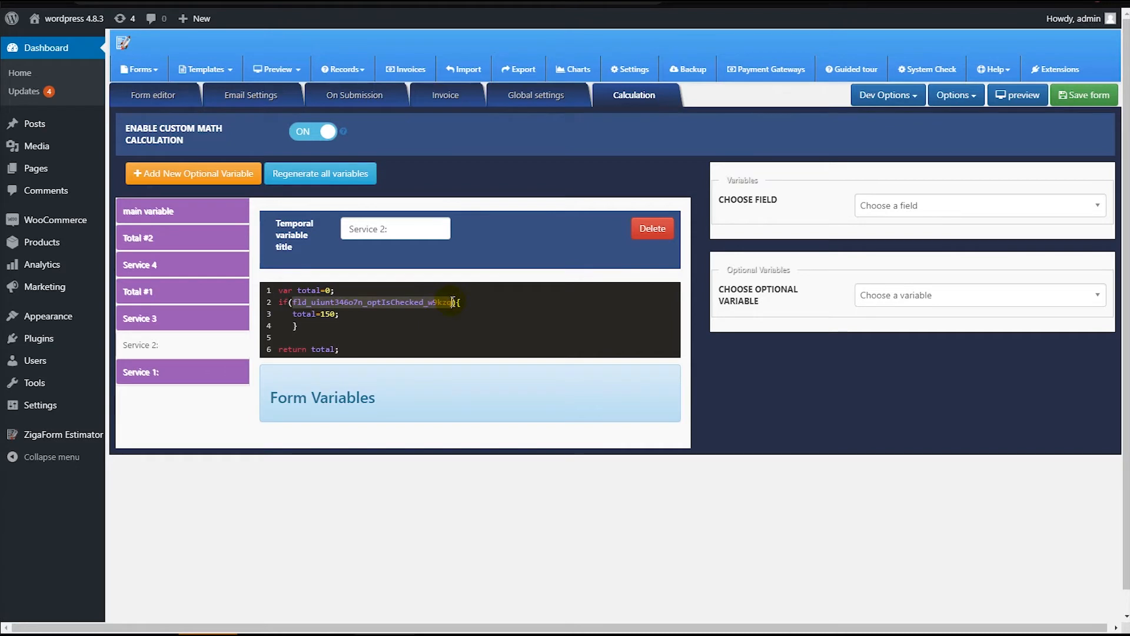
{"action": "key", "text": "BackSpace"}
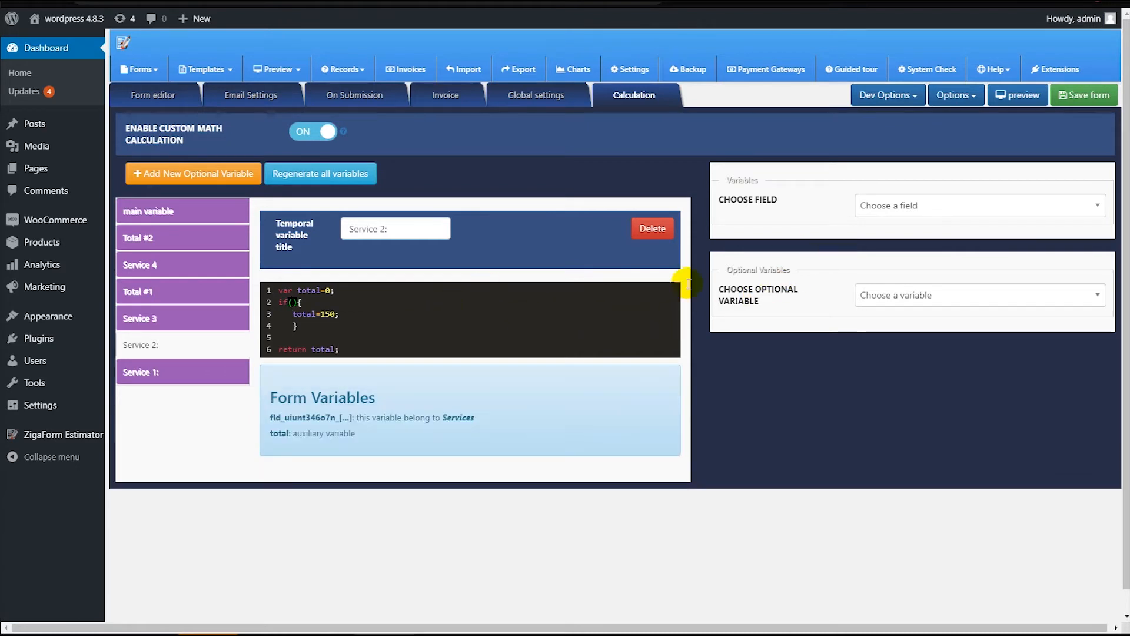
{"action": "left_click", "coordinate": [898, 207]}
{"action": "left_click", "coordinate": [888, 311]}
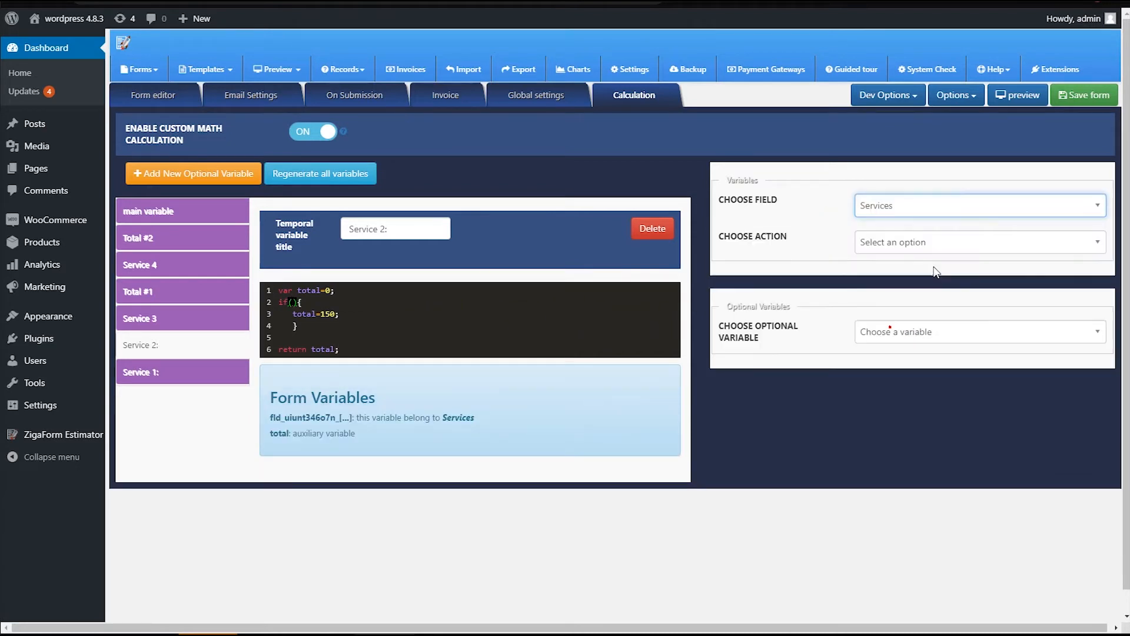
{"action": "left_click", "coordinate": [918, 247]}
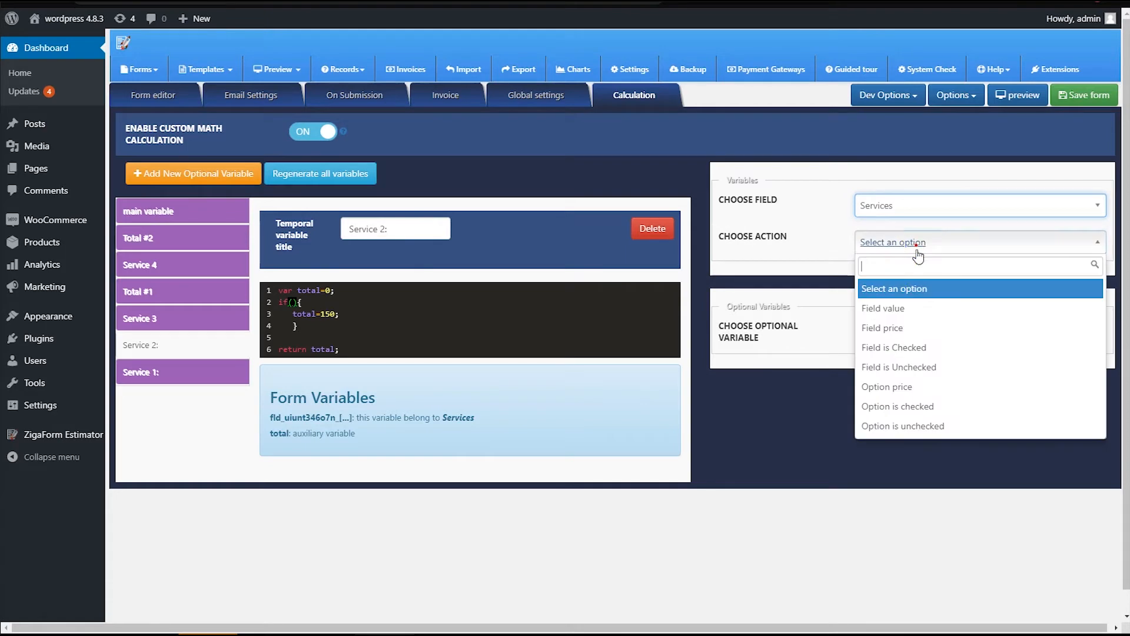
{"action": "left_click", "coordinate": [908, 407]}
{"action": "left_click", "coordinate": [901, 282]}
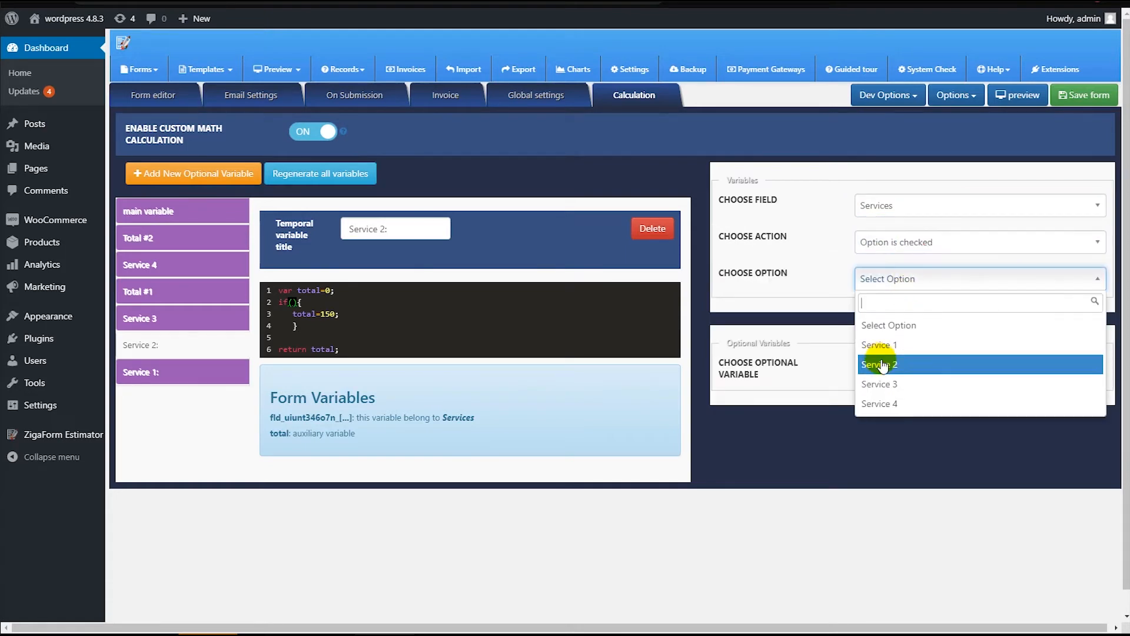
{"action": "left_click", "coordinate": [883, 361]}
{"action": "left_click", "coordinate": [782, 354]}
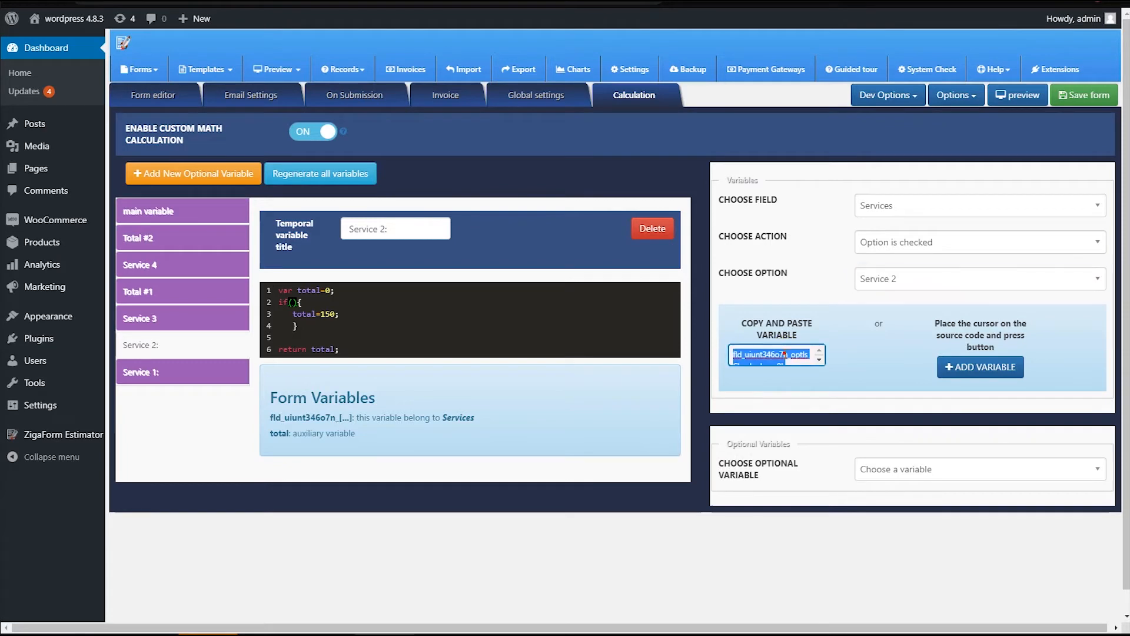
{"action": "left_click", "coordinate": [299, 303]}
{"action": "type", "text": "fld_uiunt346o7n_optIsChecked_axg0b"}
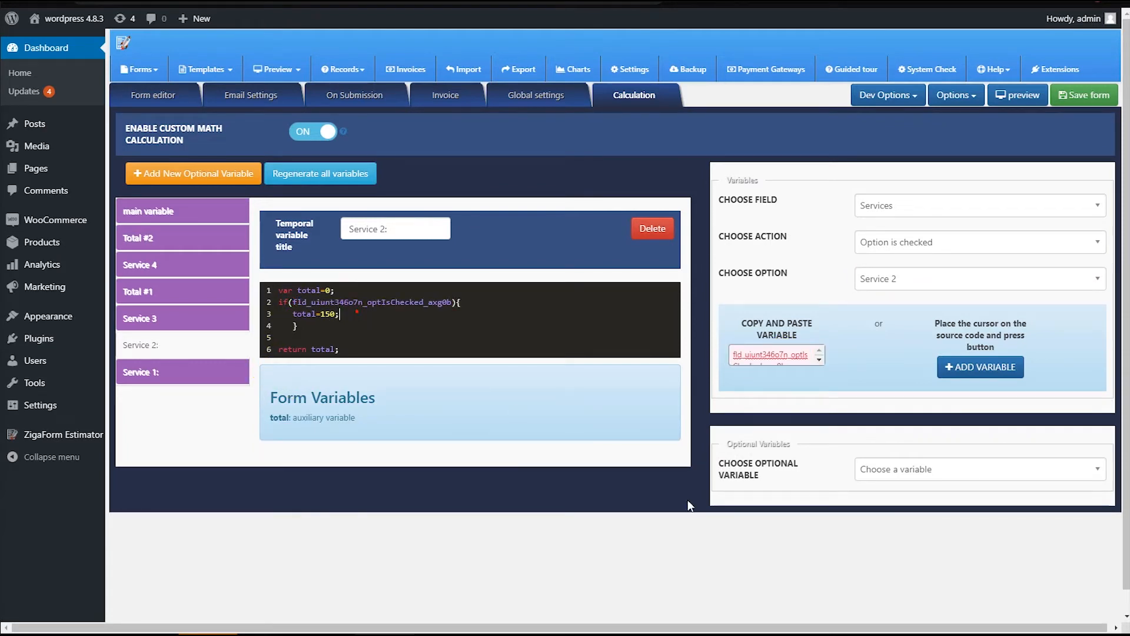
Look up the Service 2 price in the Excel sheet and set "total=95;" in the "Service 2:" formula.
{"action": "left_click", "coordinate": [718, 634]}
{"action": "left_click", "coordinate": [290, 334]}
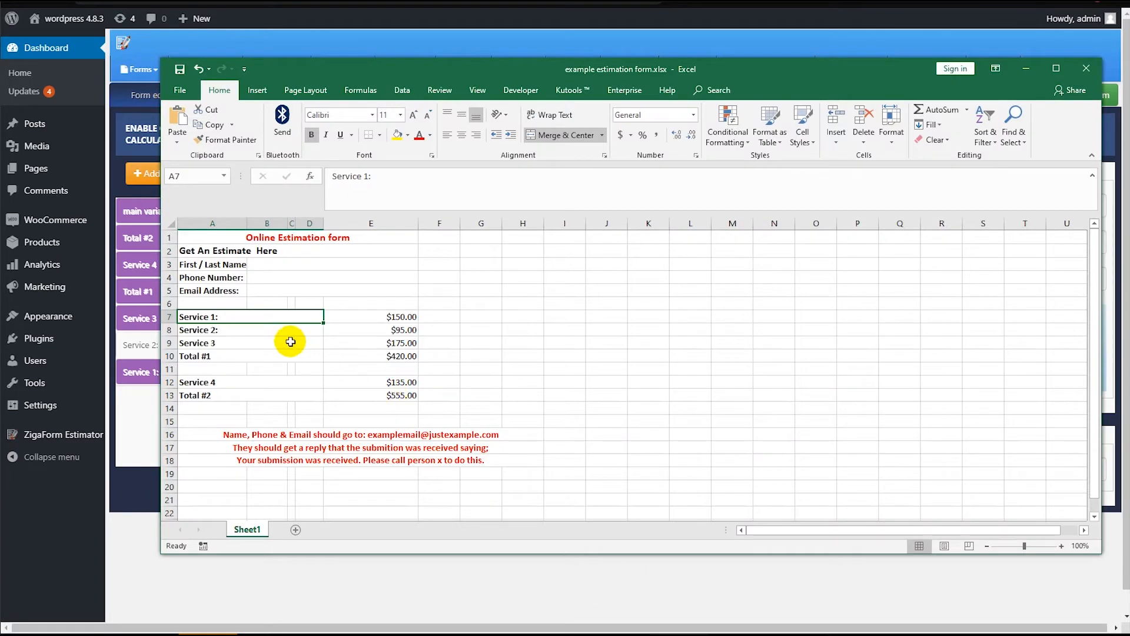
{"action": "left_click", "coordinate": [382, 339]}
{"action": "left_click", "coordinate": [386, 331]}
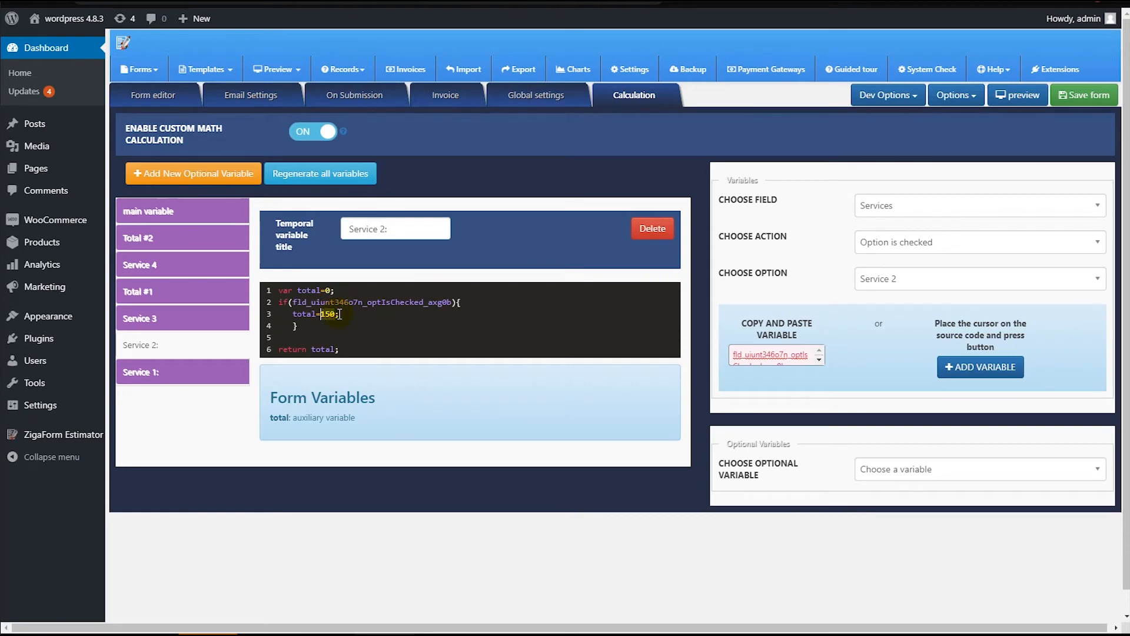
{"action": "type", "text": "95"}
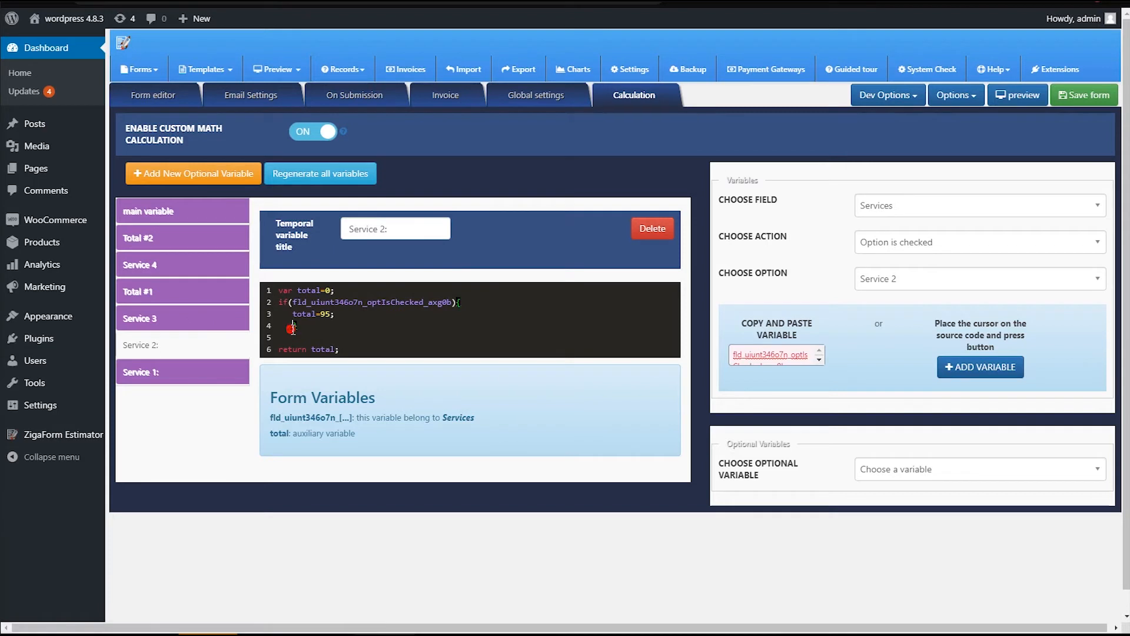
Copy the whole "Service 2:" formula into the empty formula of the "Service 3" variable.
{"action": "key", "text": "ctrl+a"}
{"action": "key", "text": "ctrl+c"}
{"action": "left_click", "coordinate": [194, 318]}
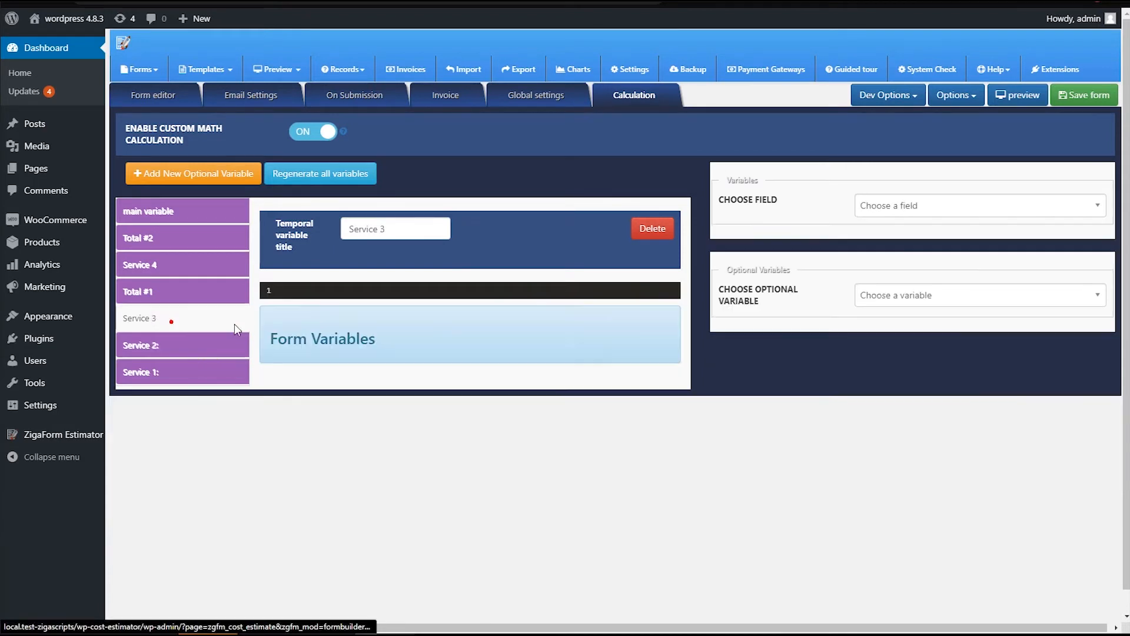
{"action": "key", "text": "ctrl+v"}
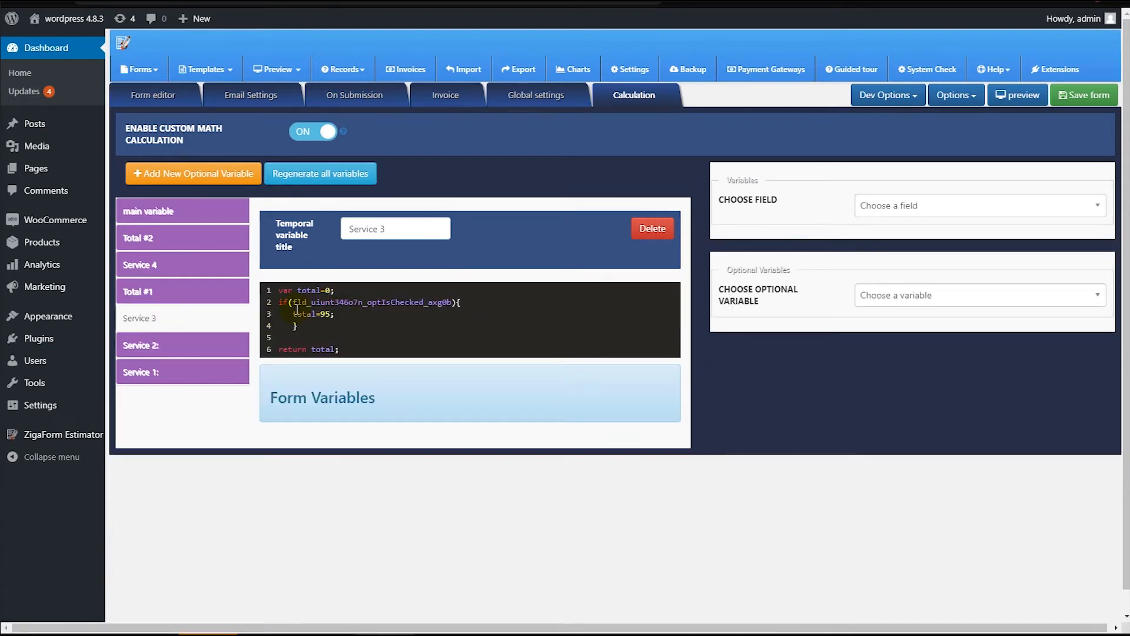
Replace the "Service 3" formula's if condition with the Services "Option is checked" variable for Service 3, fld_uiunt346o7n_optIsChecked_bio7b.
{"action": "left_click_drag", "start_coordinate": [293, 302], "coordinate": [448, 300]}
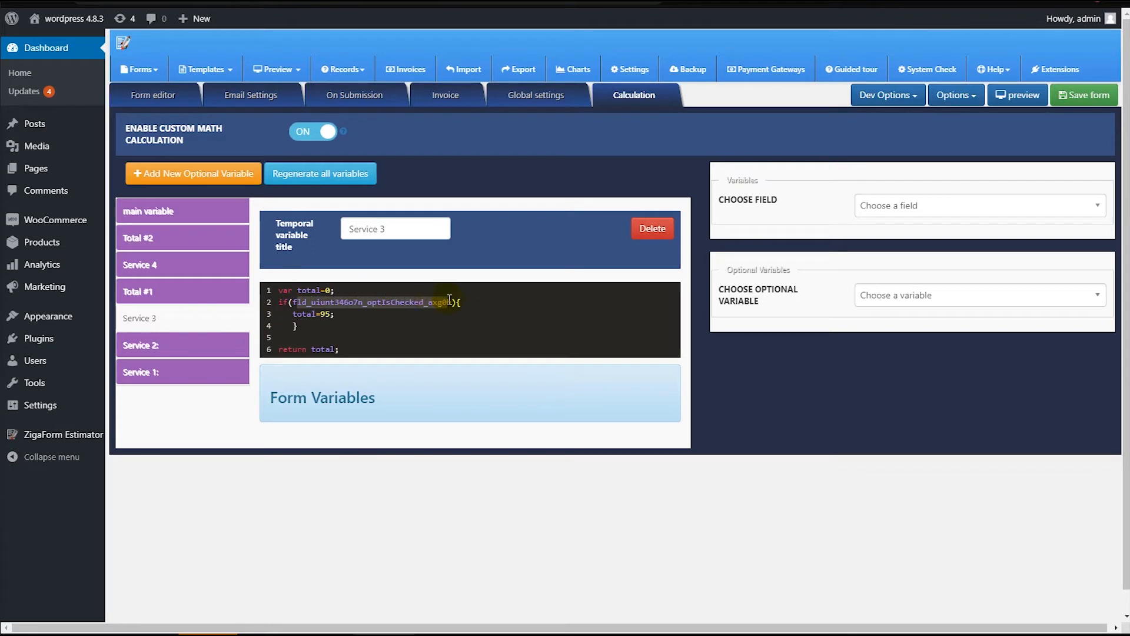
{"action": "key", "text": "BackSpace"}
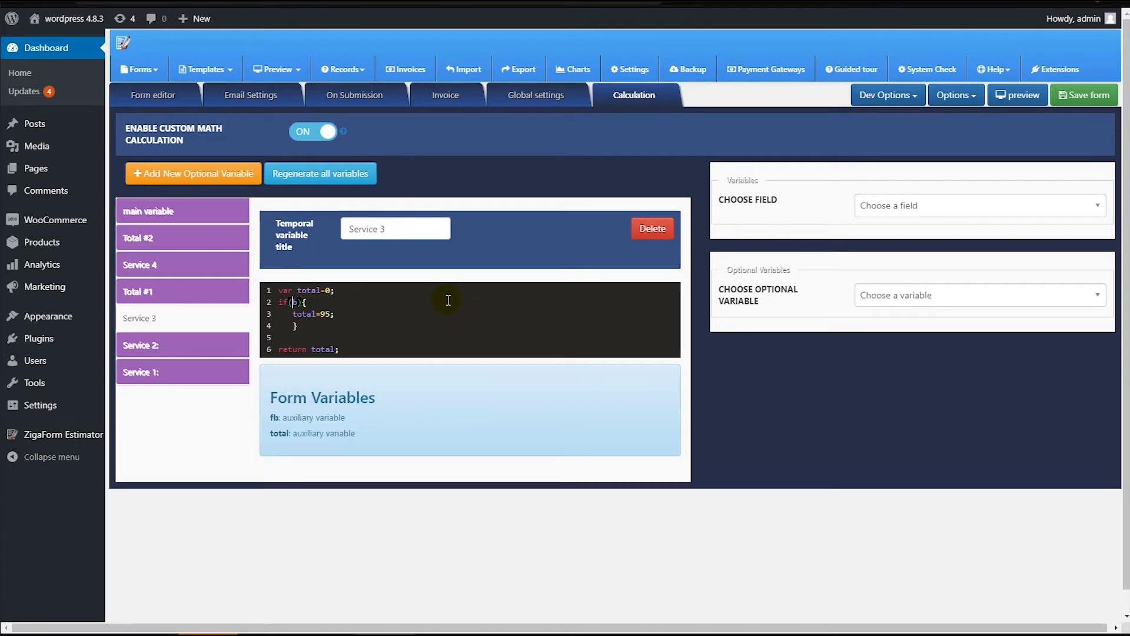
{"action": "key", "text": "BackSpace"}
{"action": "left_click", "coordinate": [867, 211]}
{"action": "left_click", "coordinate": [888, 331]}
{"action": "left_click", "coordinate": [901, 242]}
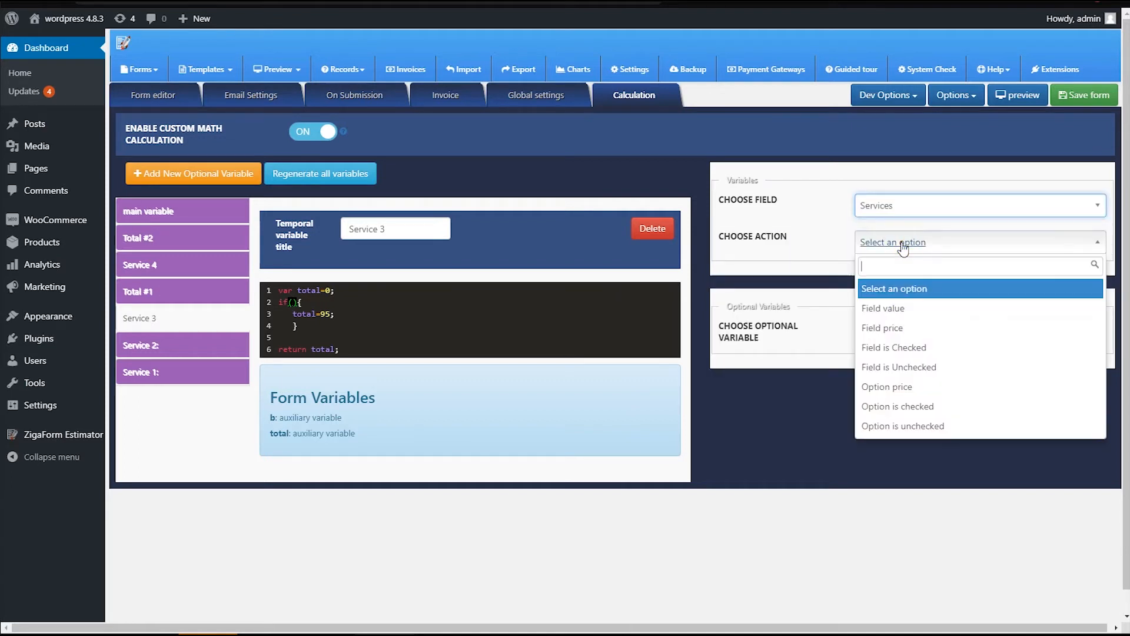
{"action": "left_click", "coordinate": [903, 406]}
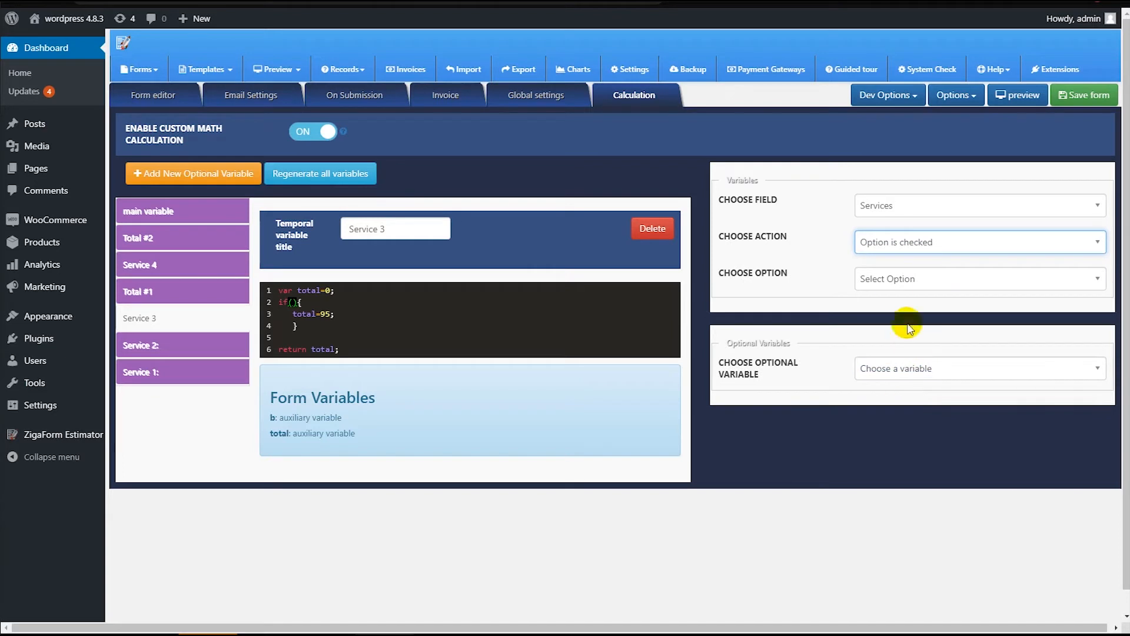
{"action": "left_click", "coordinate": [889, 280]}
{"action": "left_click", "coordinate": [882, 388]}
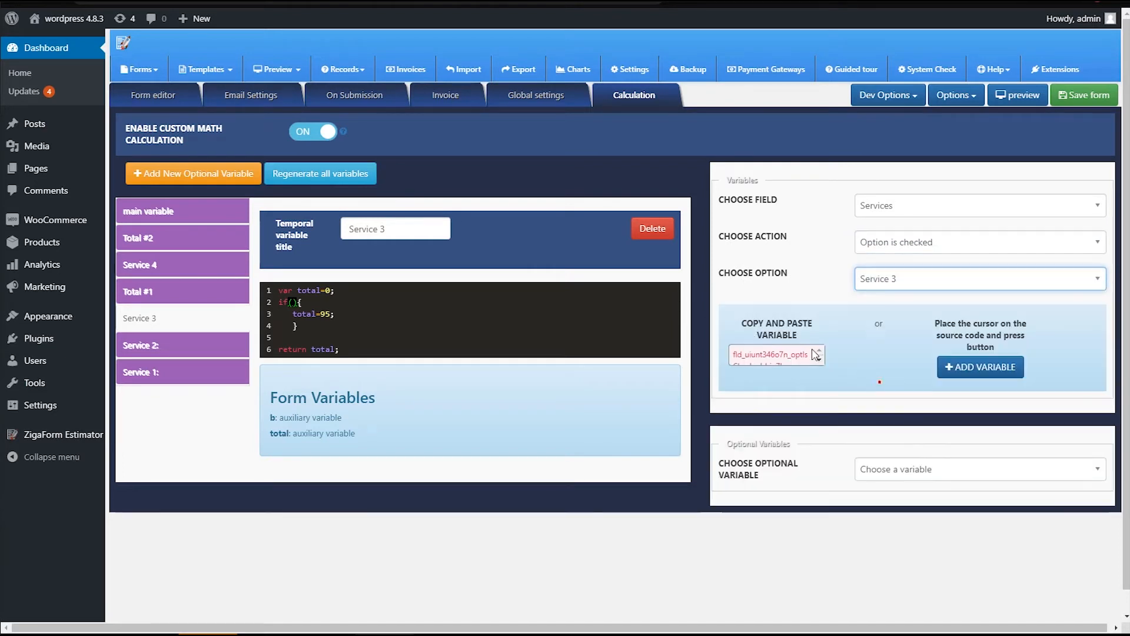
{"action": "left_click", "coordinate": [780, 352]}
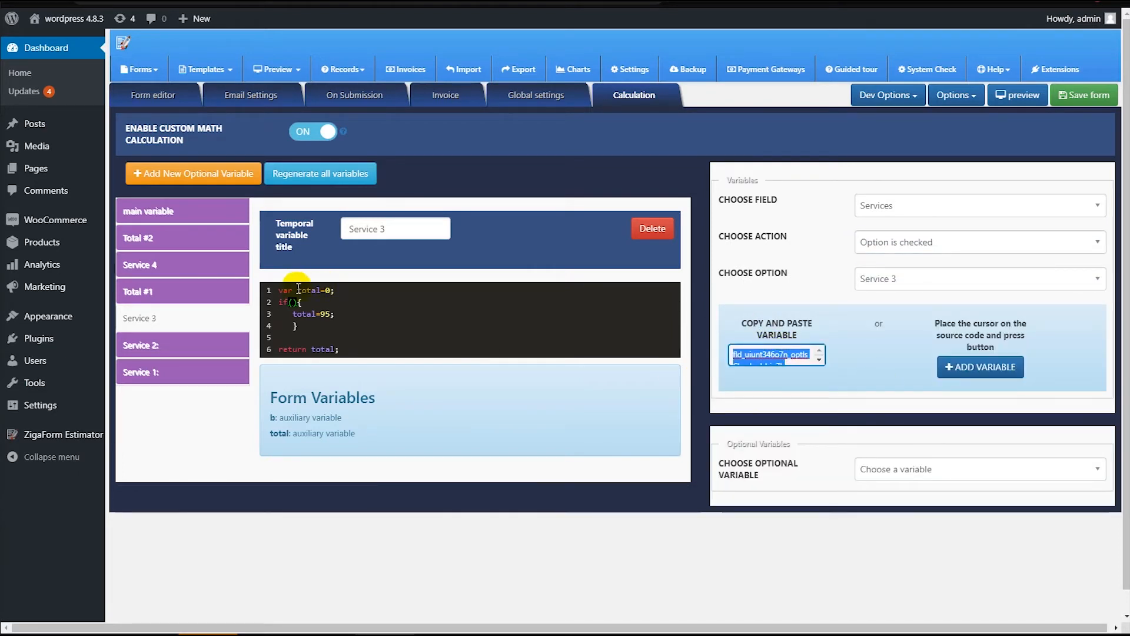
{"action": "left_click", "coordinate": [293, 306]}
{"action": "type", "text": "fld_uiunt346o7n_optIsChecked_bio7b"}
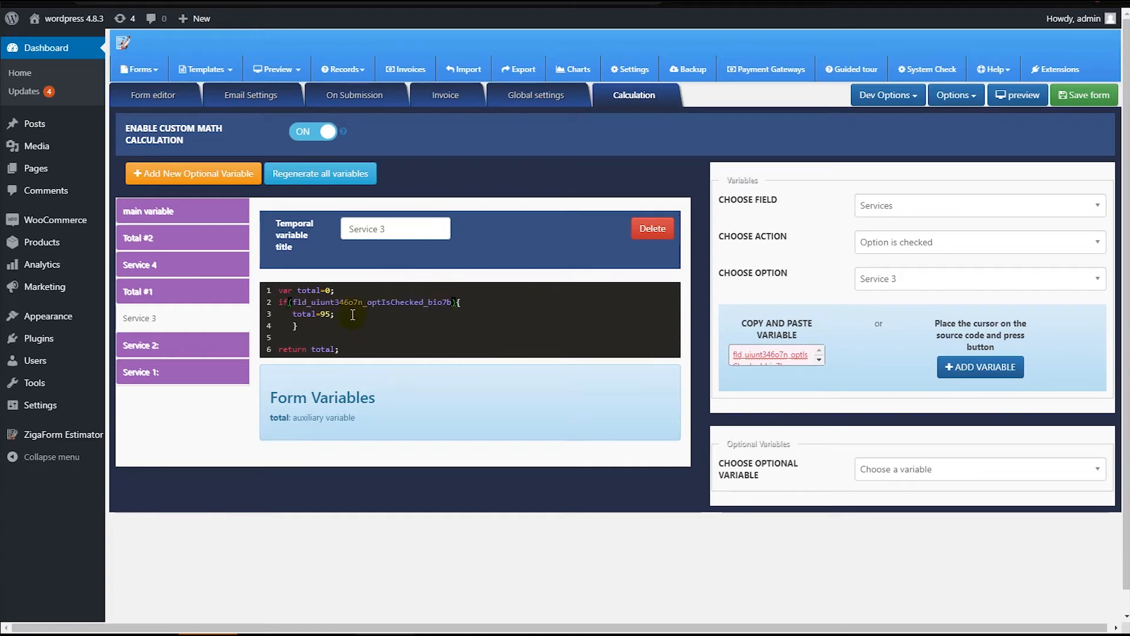
Look up the Service 3 price in the Excel sheet and set "total=175;" in the "Service 3" formula.
{"action": "key", "text": "alt+Tab"}
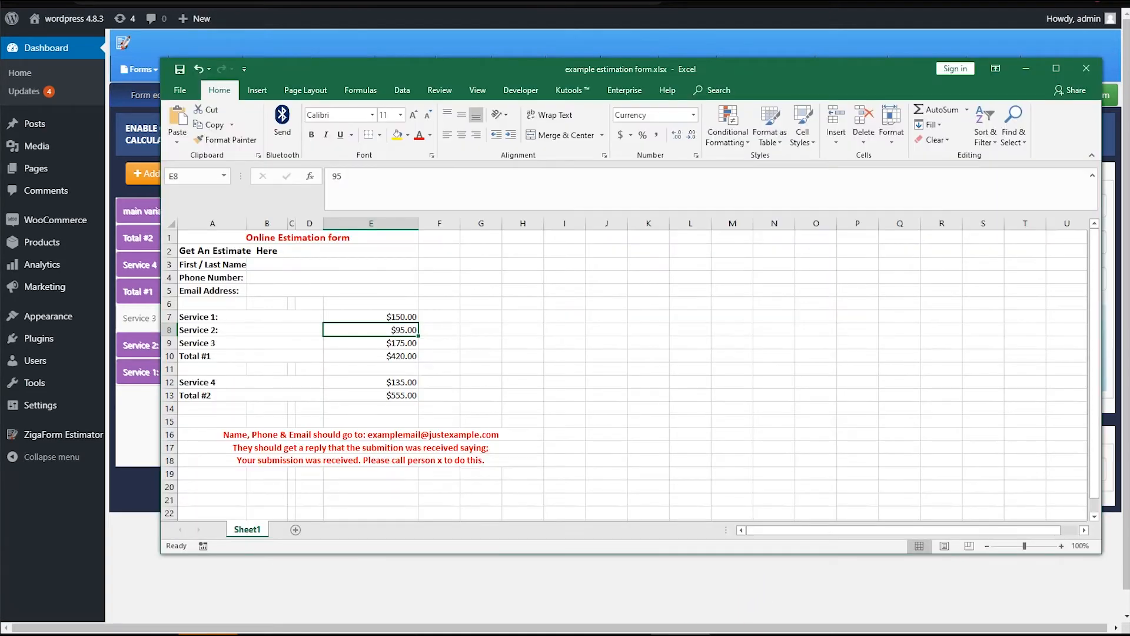
{"action": "left_click", "coordinate": [399, 347]}
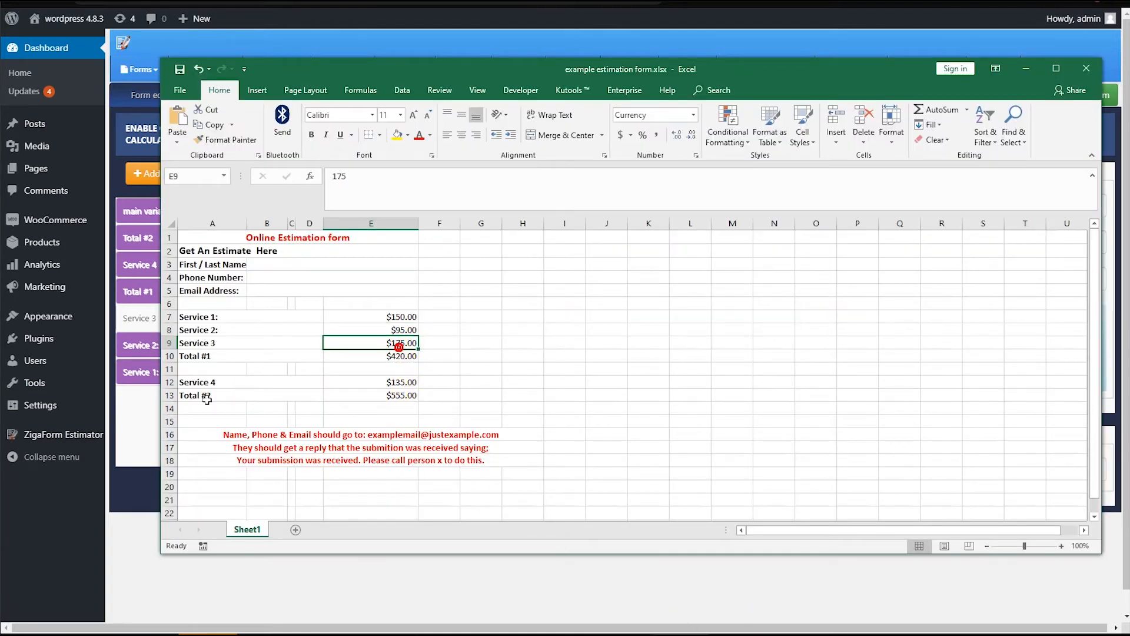
{"action": "left_click", "coordinate": [148, 418]}
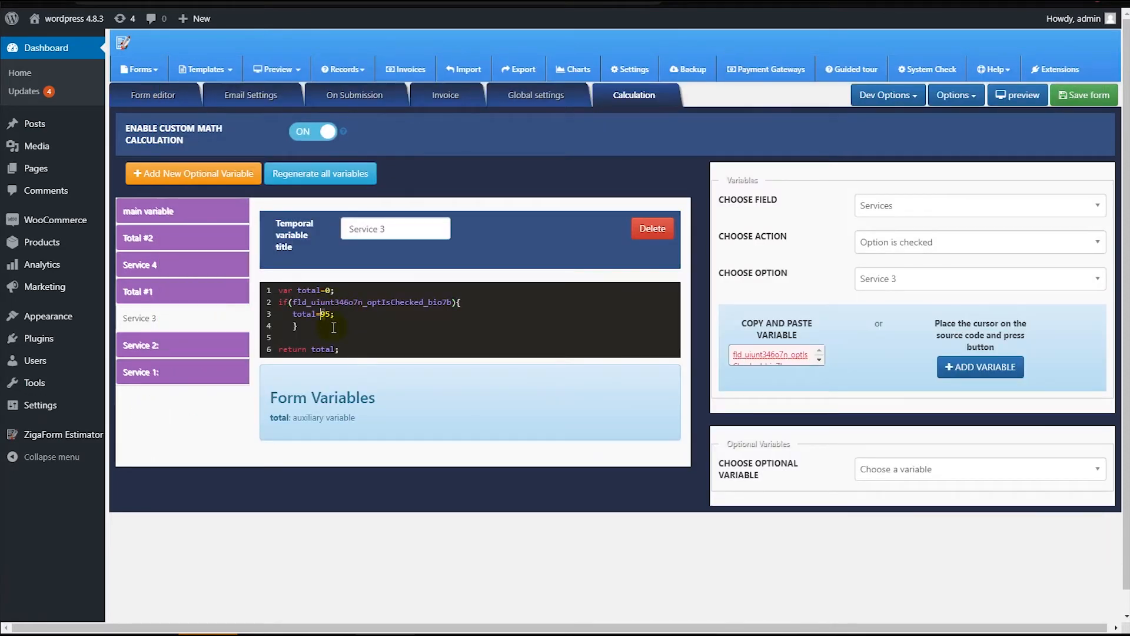
{"action": "type", "text": "17"}
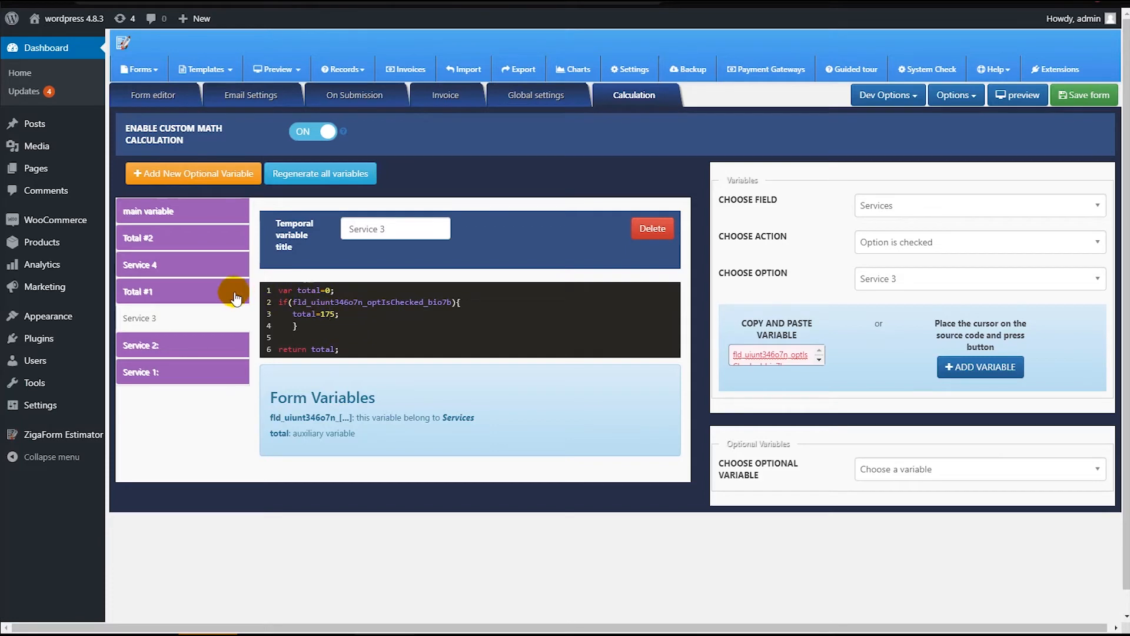
Open the empty formula of the "Total #1" variable for editing.
{"action": "left_click", "coordinate": [203, 291]}
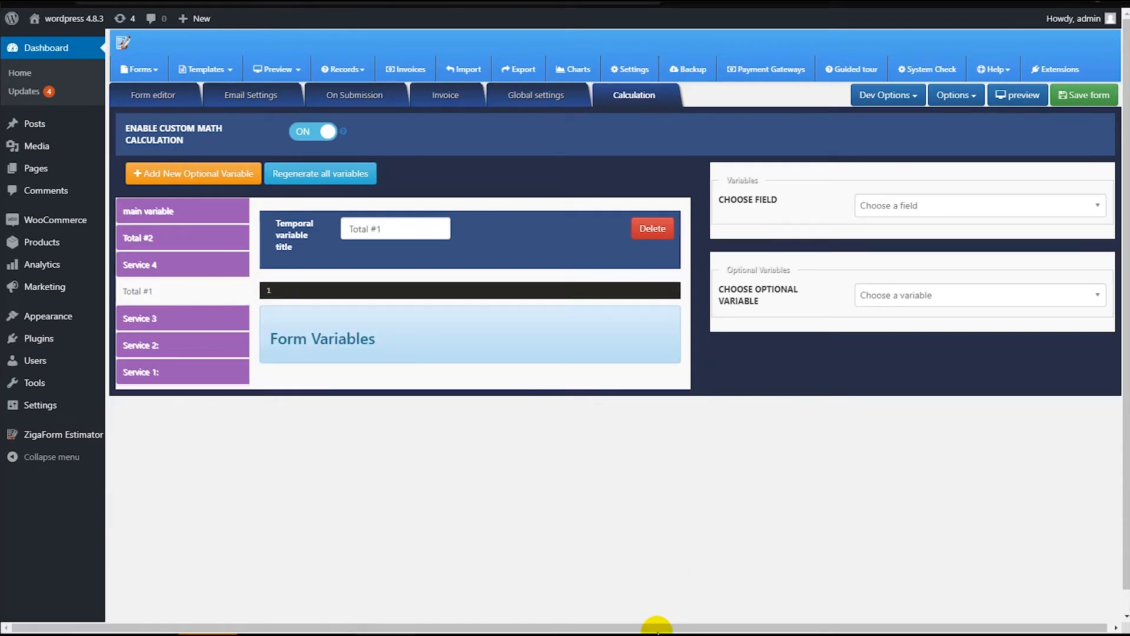
Switch to the Excel estimation workbook, examine the Total #1 formula in cell E10, and return to the form builder.
{"action": "left_click", "coordinate": [660, 621]}
{"action": "left_click", "coordinate": [366, 357]}
{"action": "left_click", "coordinate": [412, 176]}
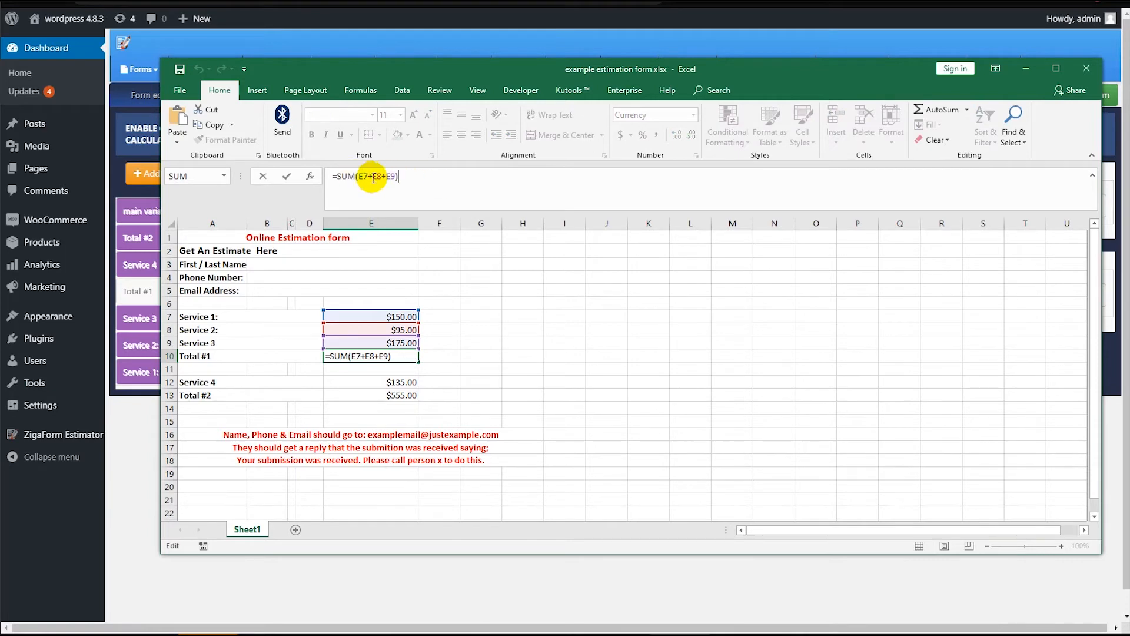
{"action": "left_click", "coordinate": [139, 449]}
Write the Total #1 code skeleton: "var total=0;", an open "total=" assignment on its own line, and "return total;".
{"action": "left_click", "coordinate": [322, 292]}
{"action": "type", "text": "va"}
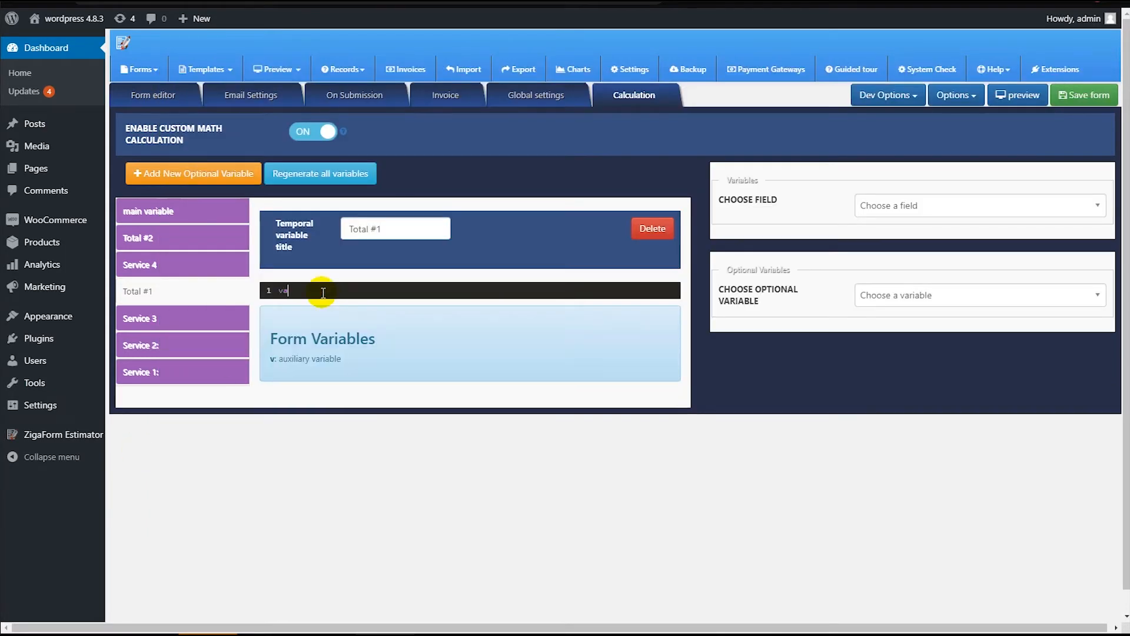
{"action": "type", "text": "r total=0;"}
{"action": "key", "text": "Return"}
{"action": "type", "text": "return"}
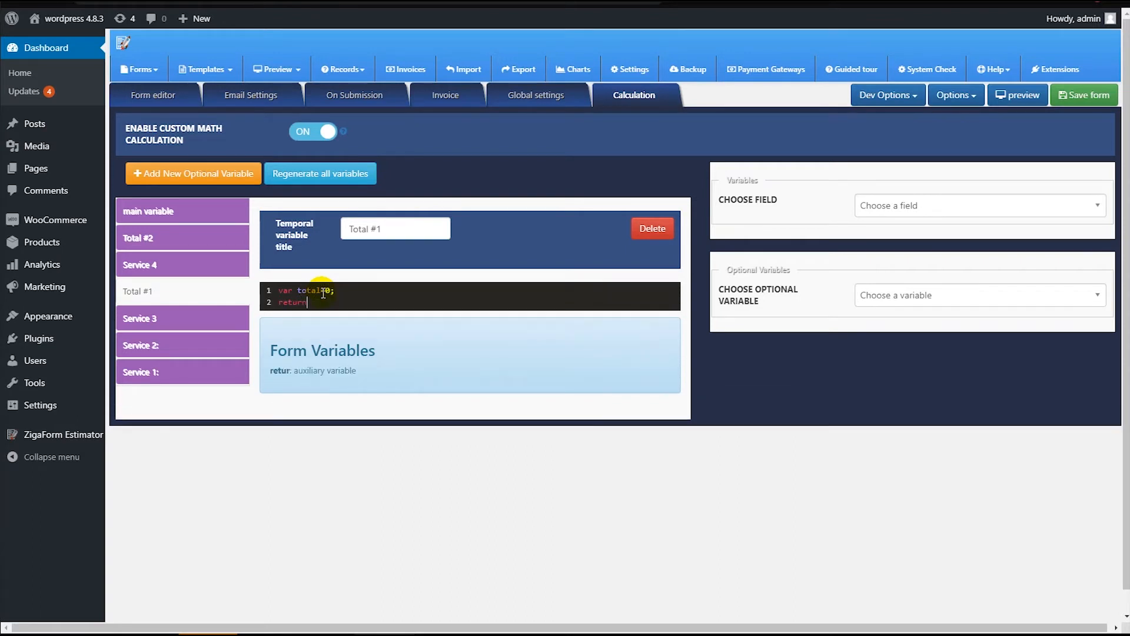
{"action": "type", "text": " total;"}
{"action": "key", "text": "Return"}
{"action": "type", "text": "t"}
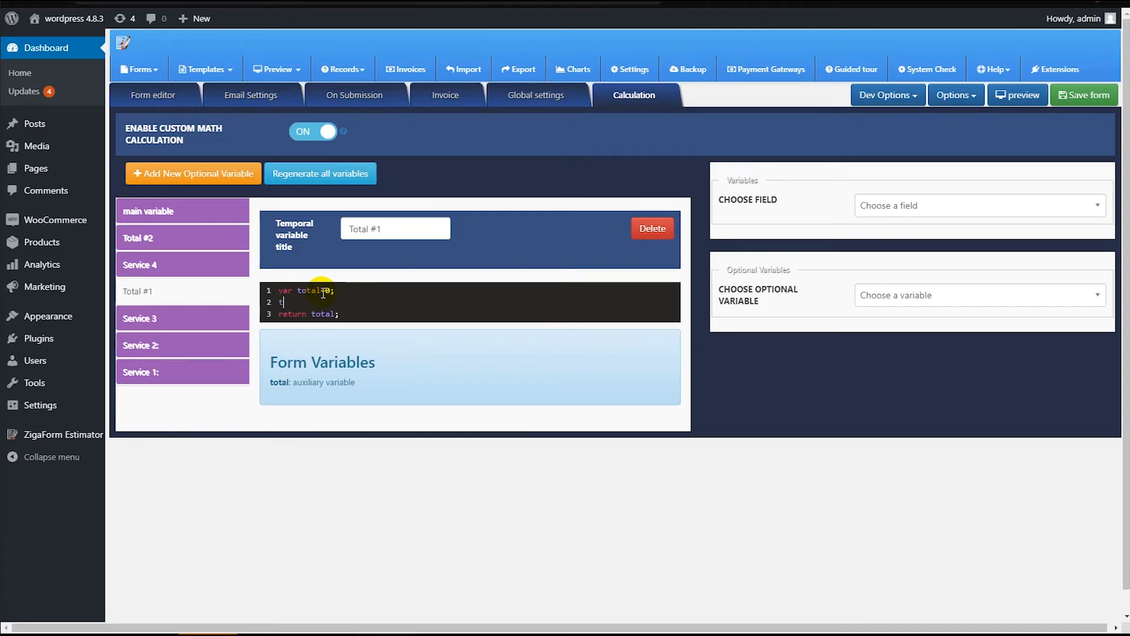
{"action": "type", "text": "otal="}
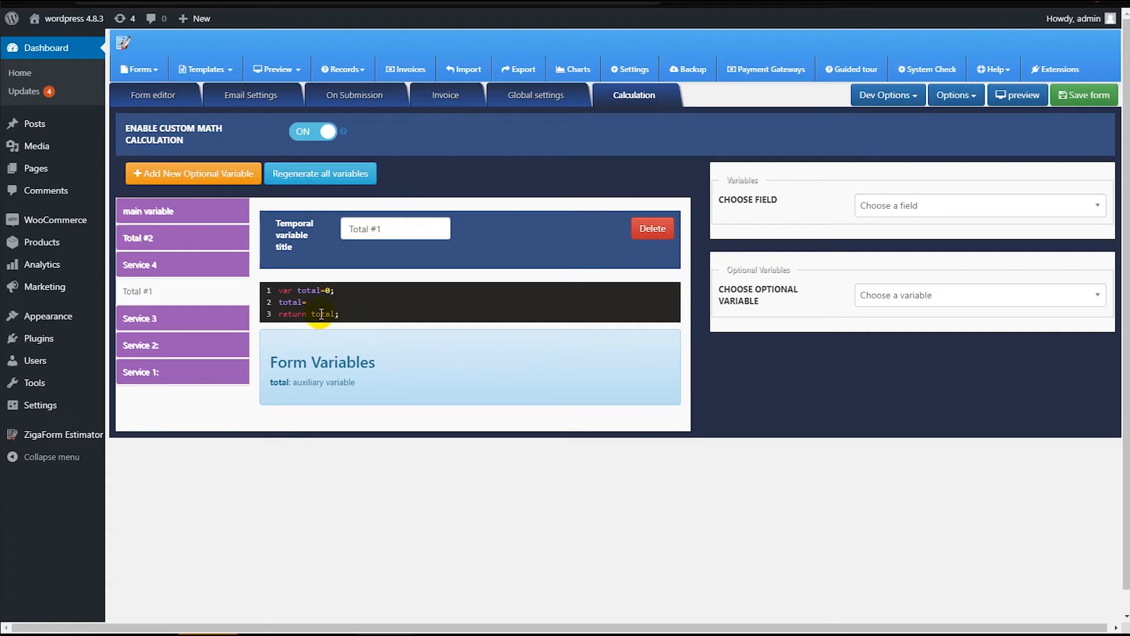
Review the code of the Service 3, Service 2 and Service 1 variables, and return to Total #1.
{"action": "left_click", "coordinate": [900, 295]}
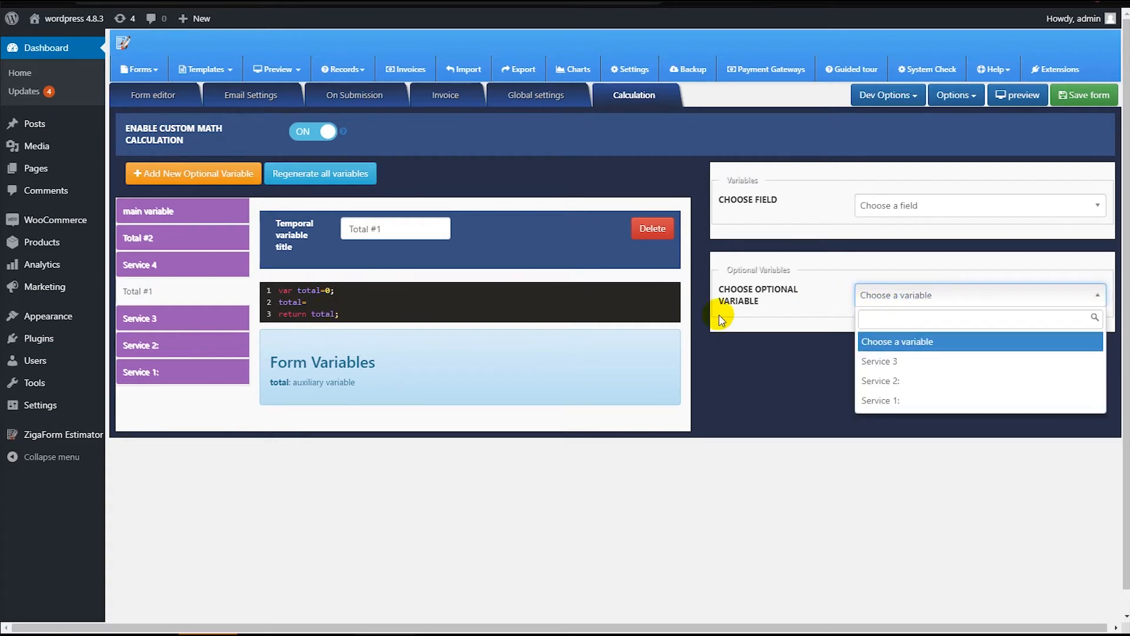
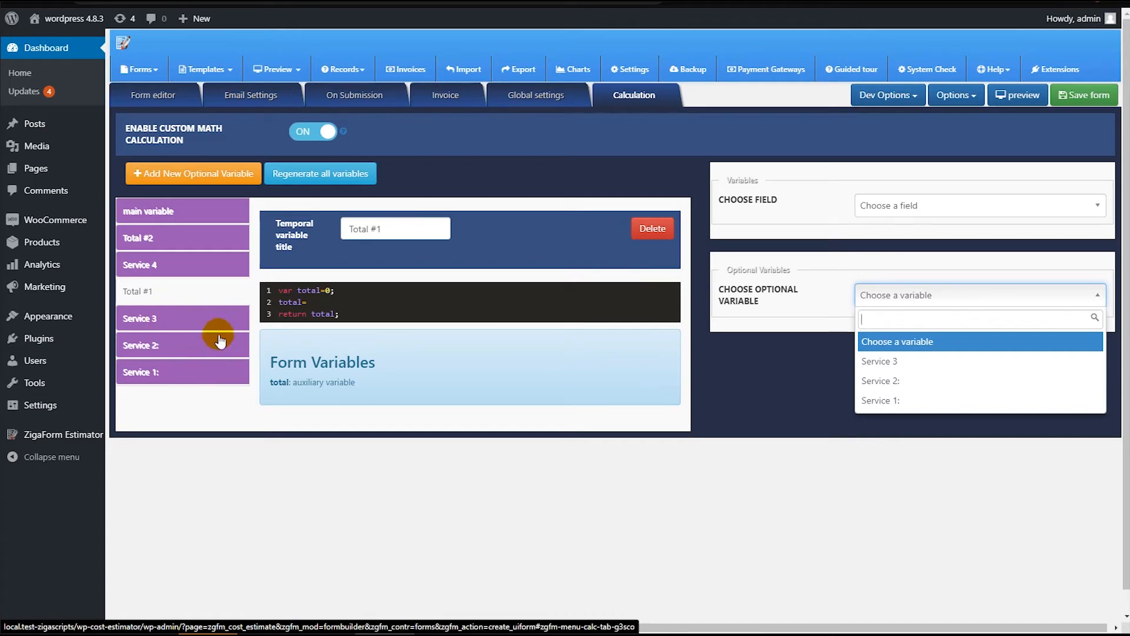
{"action": "left_click", "coordinate": [186, 329]}
{"action": "left_click", "coordinate": [187, 346]}
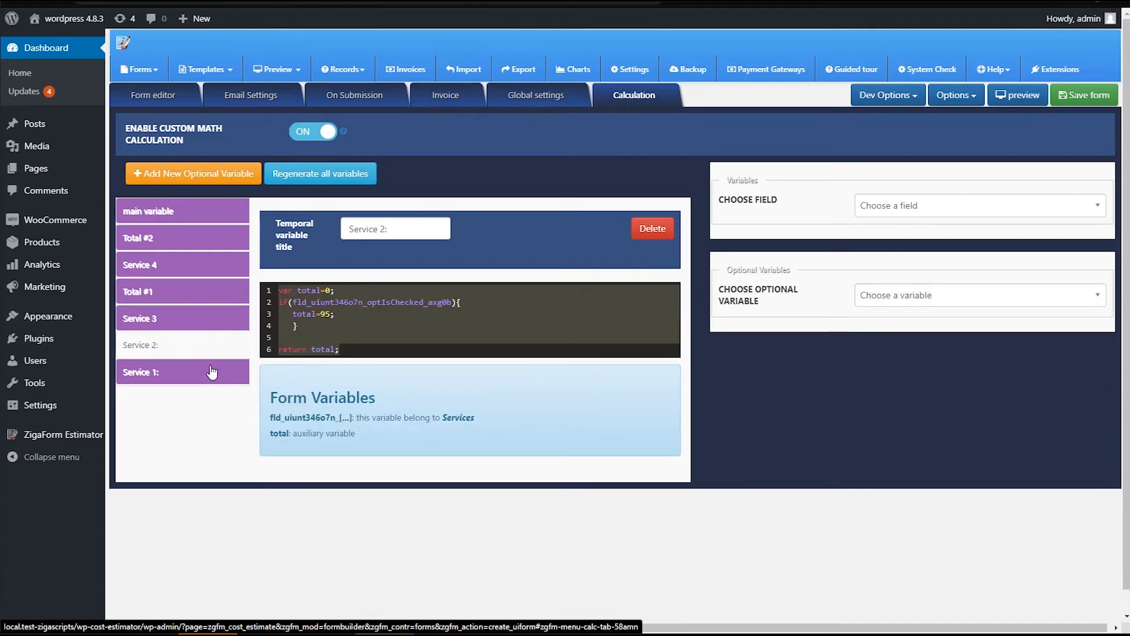
{"action": "left_click", "coordinate": [189, 371]}
{"action": "left_click", "coordinate": [188, 294]}
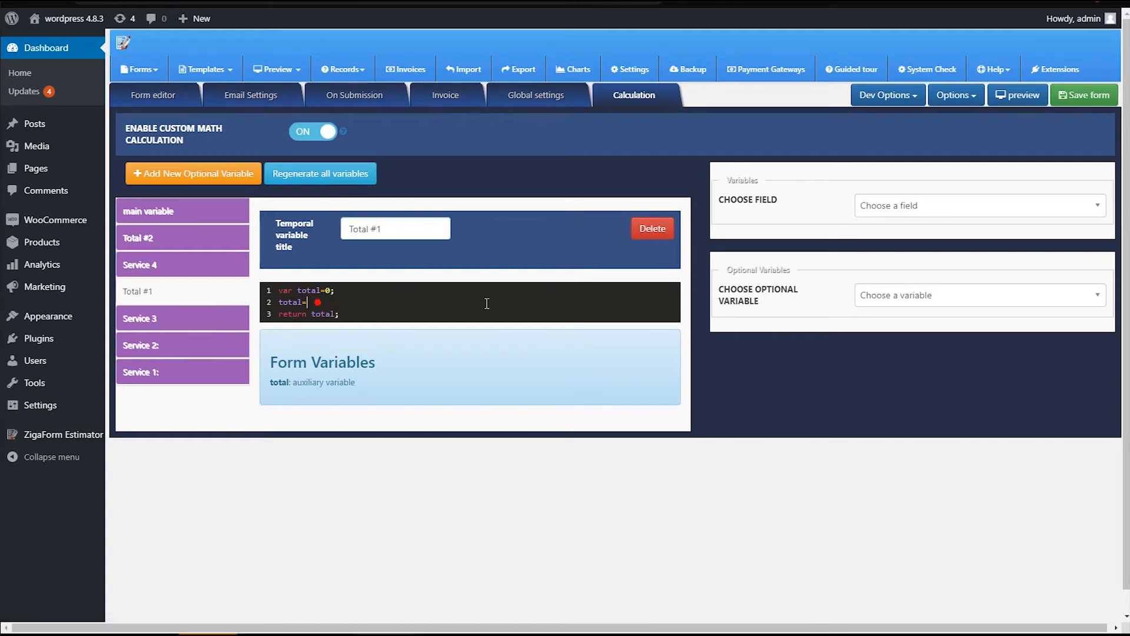
Insert the Service 1 optional variable fldopt_58amn into the Total #1 assignment, followed by a plus sign.
{"action": "left_click", "coordinate": [924, 302]}
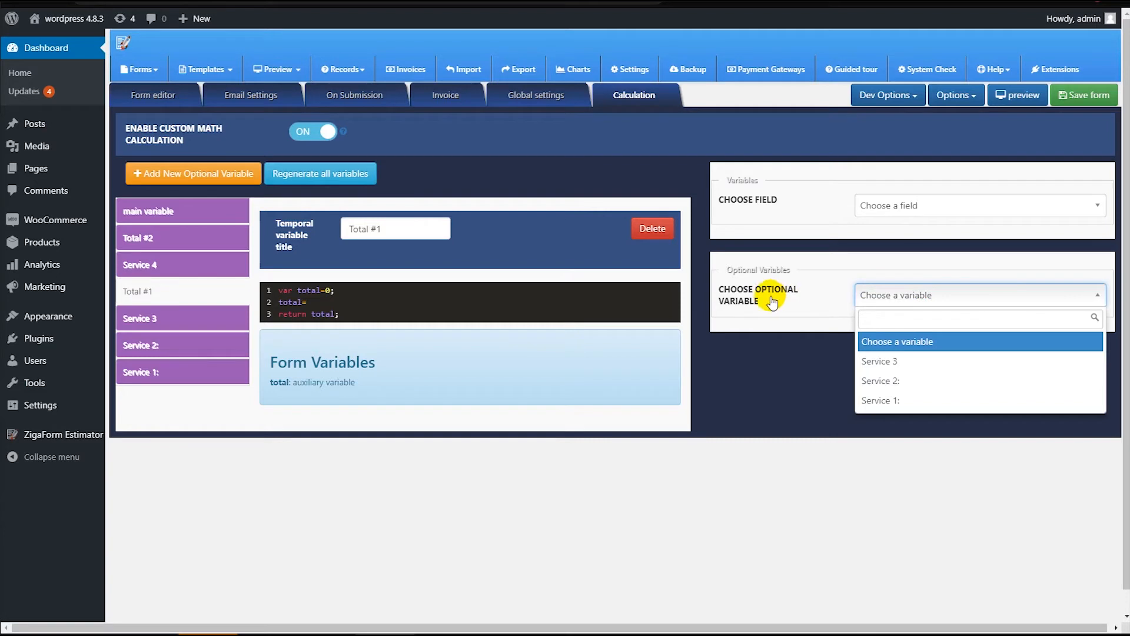
{"action": "left_click", "coordinate": [919, 401]}
{"action": "double_click", "coordinate": [780, 358]}
{"action": "key", "text": "ctrl+c"}
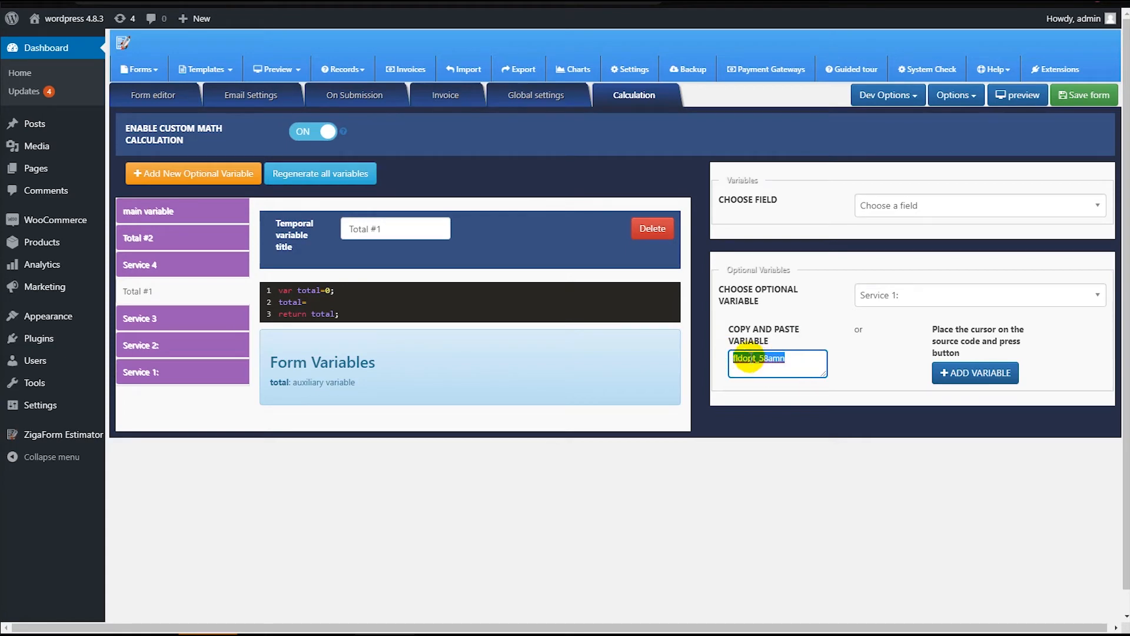
{"action": "left_click", "coordinate": [327, 305]}
{"action": "key", "text": "ctrl+v"}
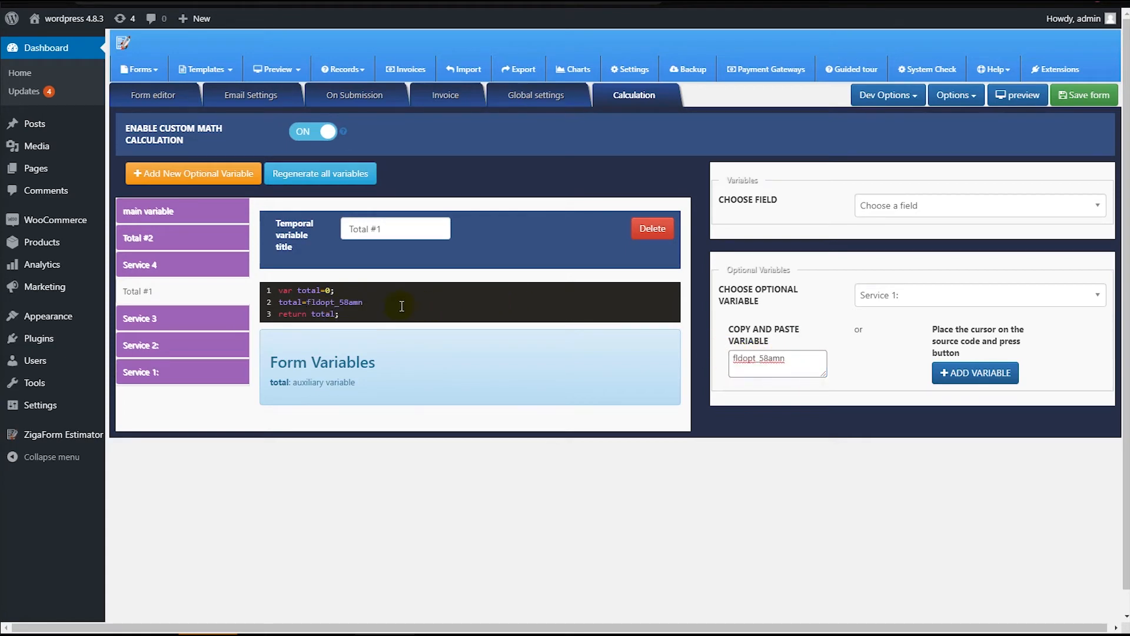
{"action": "type", "text": "+"}
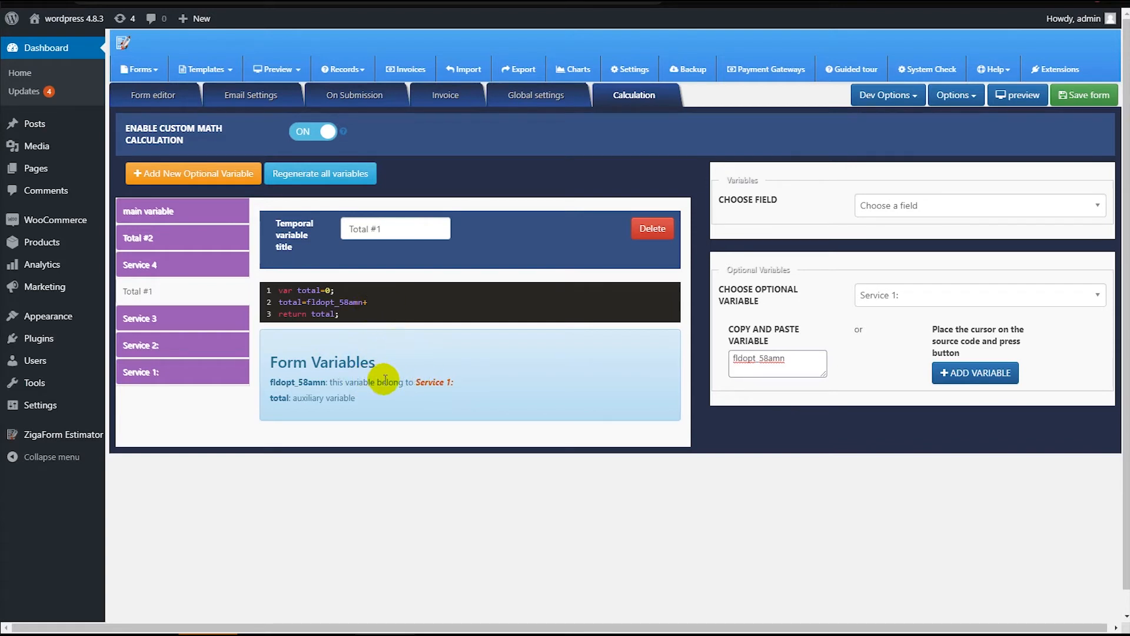
{"action": "left_click_drag", "start_coordinate": [272, 366], "coordinate": [371, 396]}
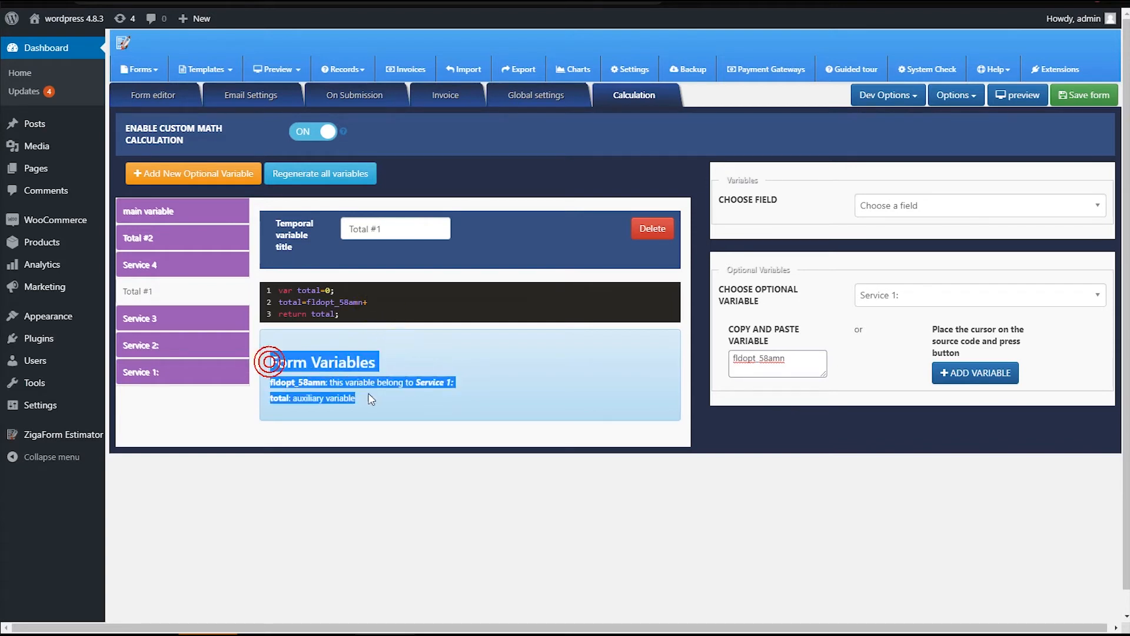
{"action": "left_click", "coordinate": [321, 382]}
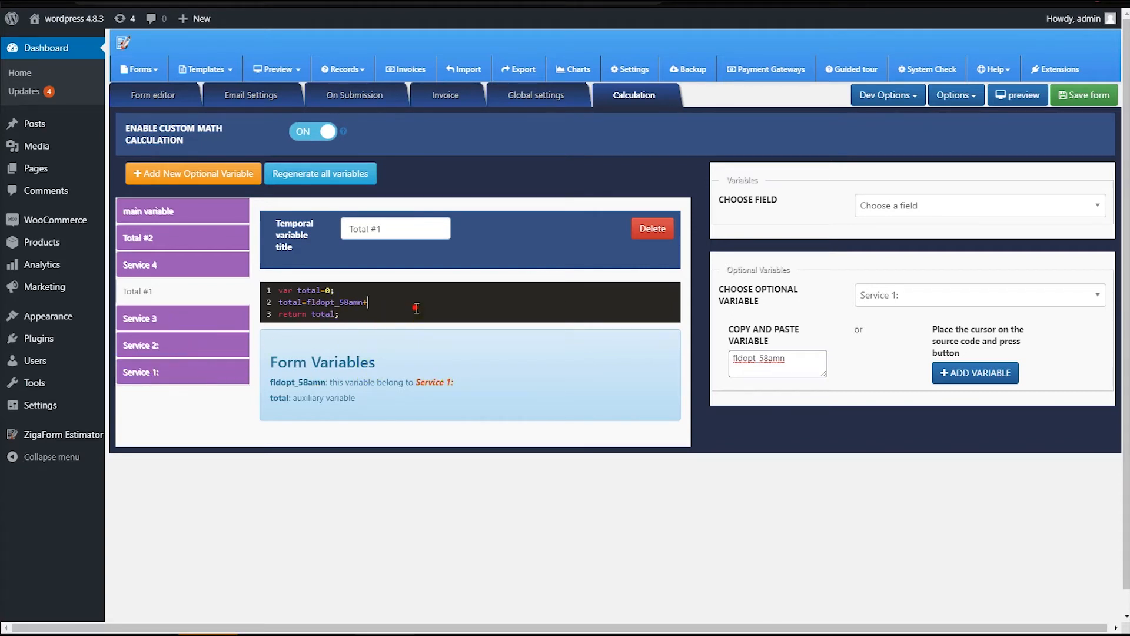
Append the Service 2 optional variable fldopt_g3sco to the Total #1 sum, followed by a plus sign.
{"action": "left_click", "coordinate": [928, 300]}
{"action": "left_click", "coordinate": [890, 377]}
{"action": "double_click", "coordinate": [781, 353]}
{"action": "key", "text": "ctrl+c"}
{"action": "left_click", "coordinate": [445, 299]}
{"action": "key", "text": "ctrl+v"}
{"action": "type", "text": "+"}
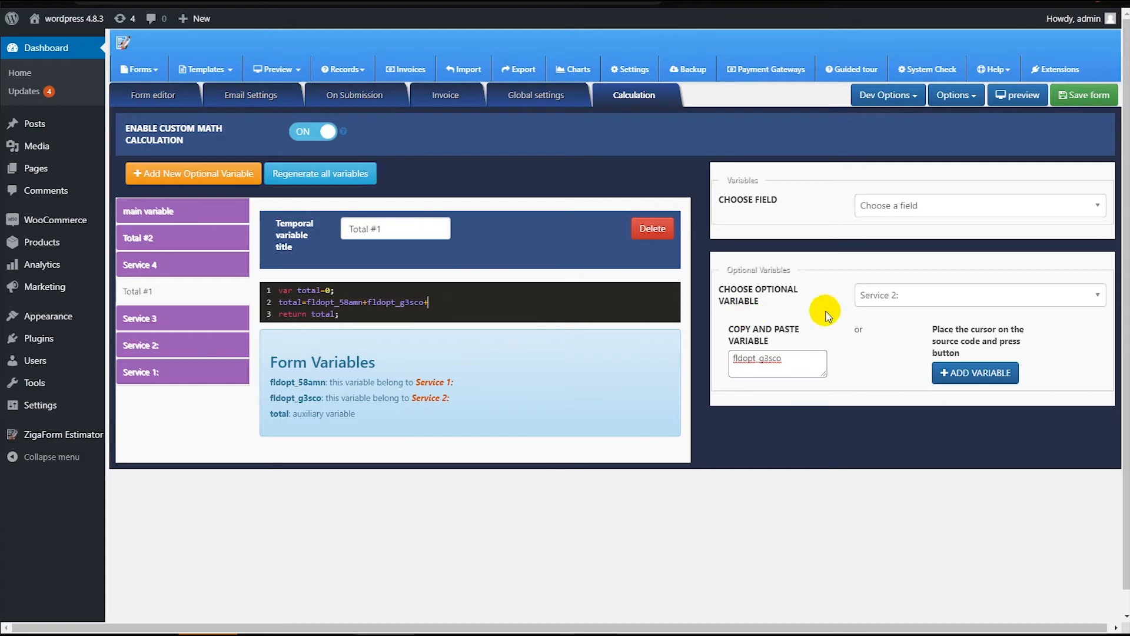
Append the Service 3 optional variable fldopt_ggv68 to the Total #1 sum and end the statement with a semicolon.
{"action": "left_click", "coordinate": [942, 297]}
{"action": "left_click", "coordinate": [899, 351]}
{"action": "double_click", "coordinate": [785, 361]}
{"action": "key", "text": "ctrl+c"}
{"action": "left_click", "coordinate": [486, 301]}
{"action": "type", "text": ";"}
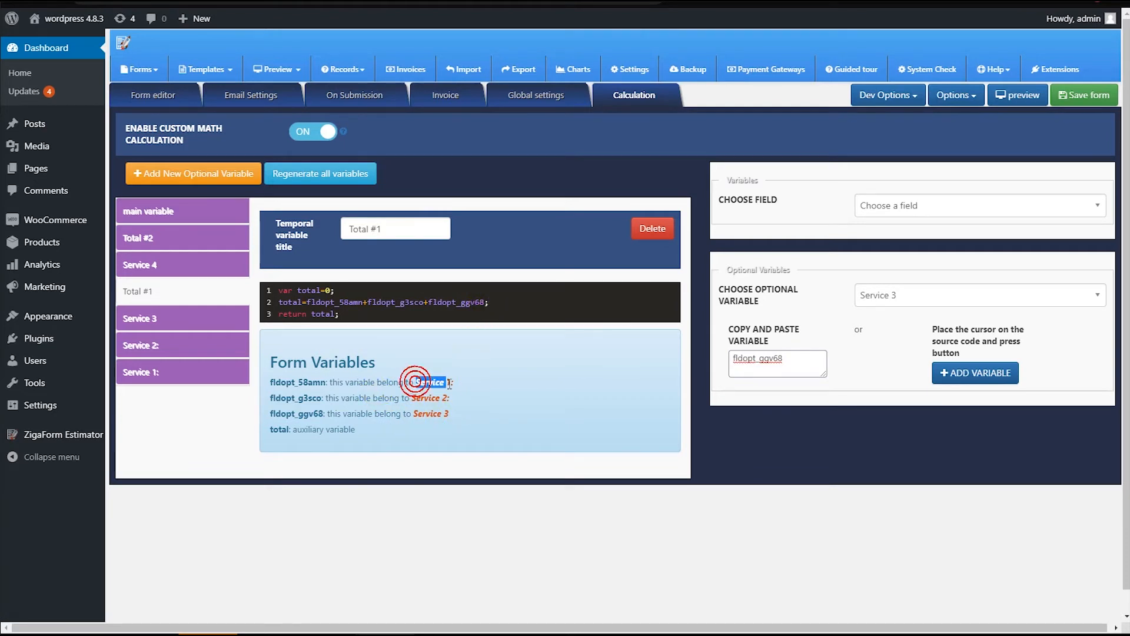
{"action": "left_click_drag", "start_coordinate": [413, 400], "coordinate": [447, 417]}
{"action": "left_click", "coordinate": [423, 412]}
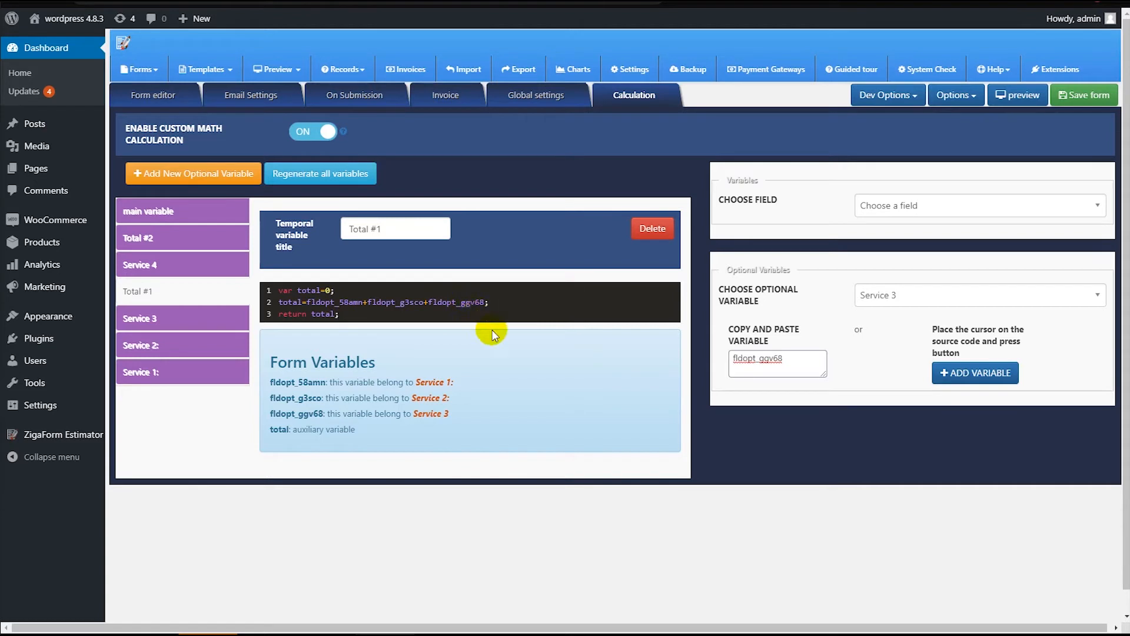
Open the Service 4 variable and check the Service 4 price in cell E12 of the Excel workbook.
{"action": "left_click", "coordinate": [209, 270]}
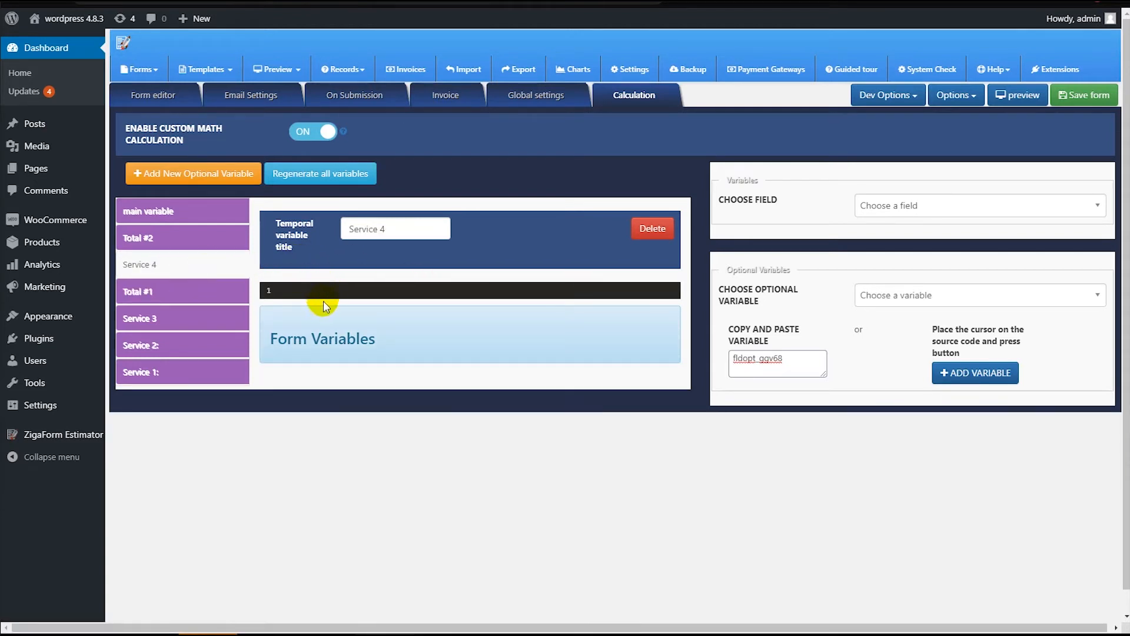
{"action": "left_click", "coordinate": [671, 625]}
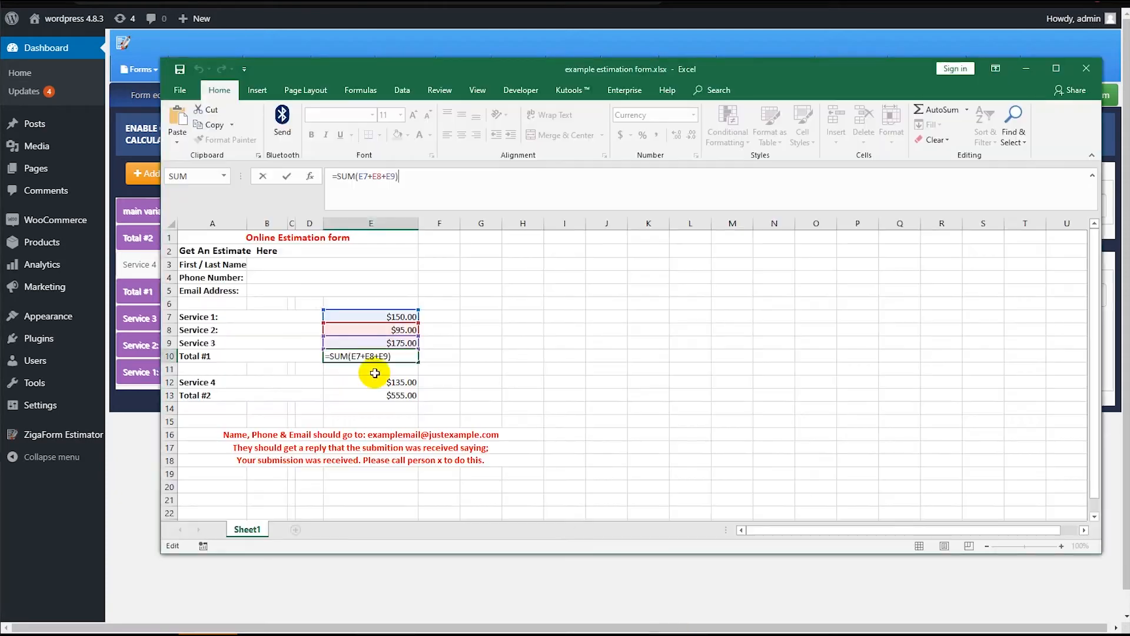
{"action": "key", "text": "ctrl+Return"}
{"action": "left_click", "coordinate": [361, 382]}
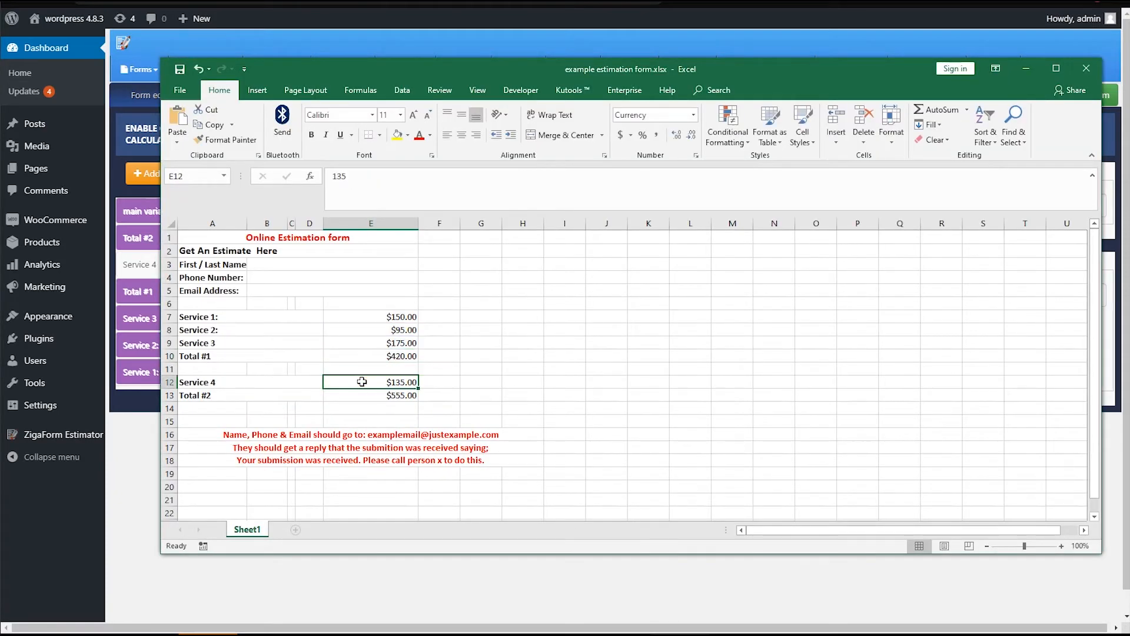
{"action": "left_click", "coordinate": [147, 437]}
Copy the entire code of the Service 3 variable into the Service 4 variable.
{"action": "left_click", "coordinate": [178, 322]}
{"action": "key", "text": "ctrl+a"}
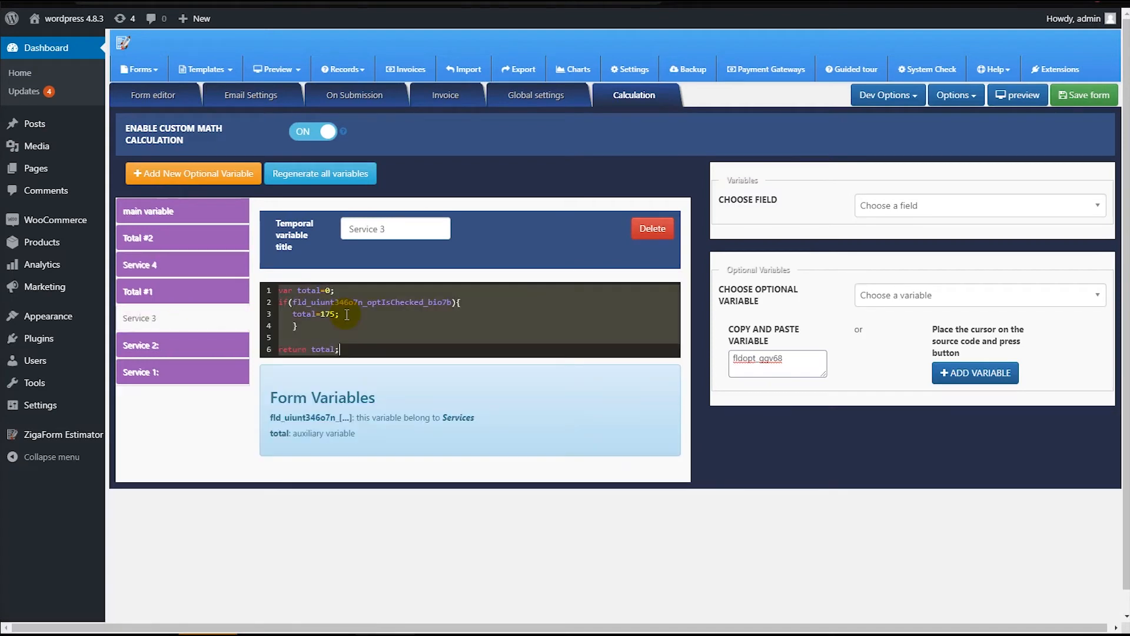
{"action": "left_click", "coordinate": [189, 263]}
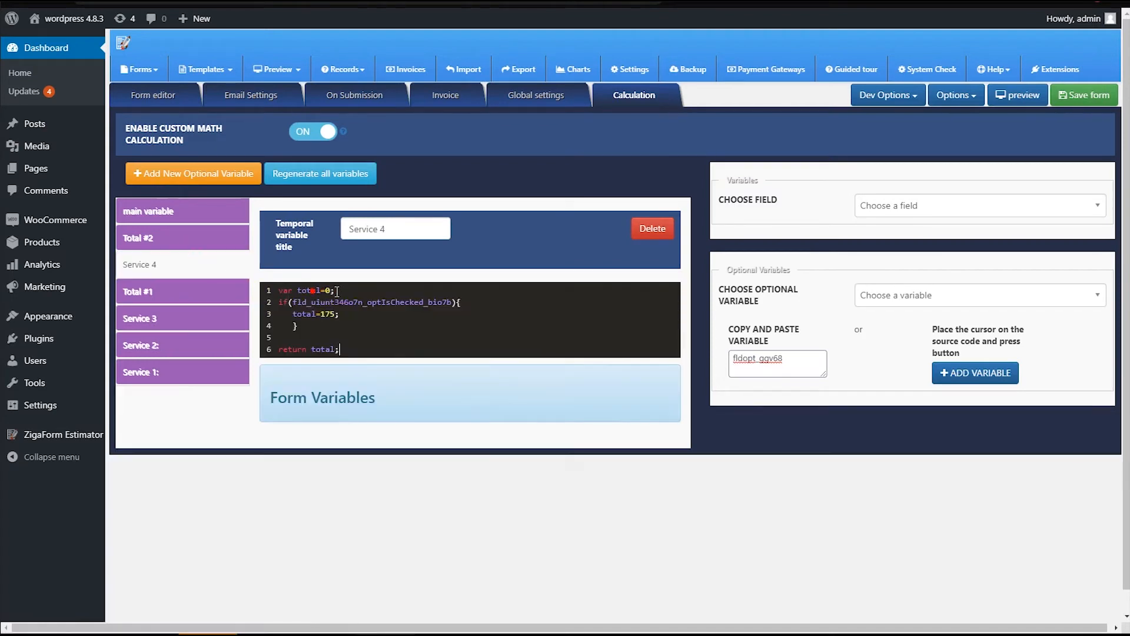
Delete the copied Service 3 condition from inside the if parentheses in the Service 4 code.
{"action": "left_click_drag", "start_coordinate": [453, 304], "coordinate": [314, 303]}
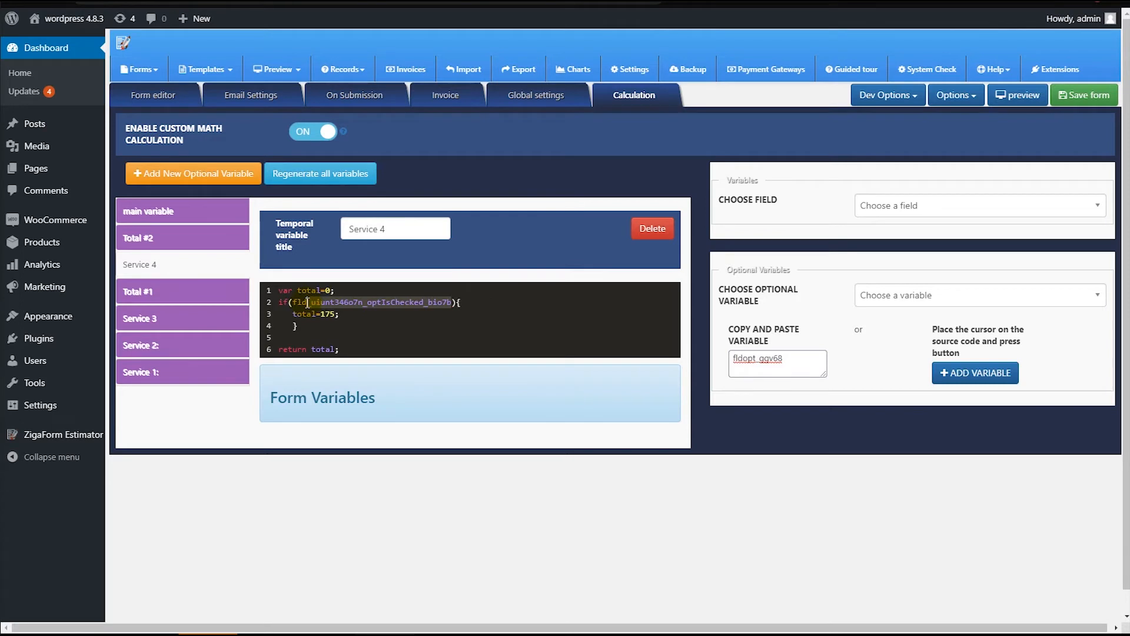
{"action": "key", "text": "BackSpace"}
{"action": "key", "text": "BackSpace"}
{"action": "key", "text": "BackSpace"}
{"action": "key", "text": "BackSpace"}
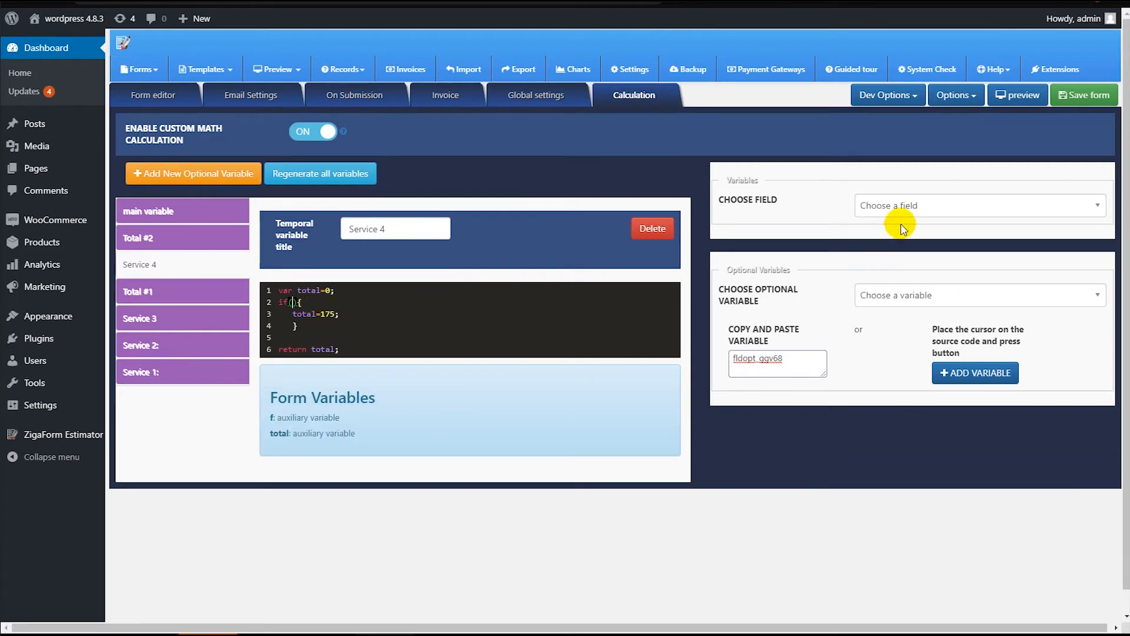
Fill the if condition with the Services field's "Option is checked" variable for the Service 4 option.
{"action": "left_click", "coordinate": [905, 209]}
{"action": "left_click", "coordinate": [877, 331]}
{"action": "left_click", "coordinate": [898, 242]}
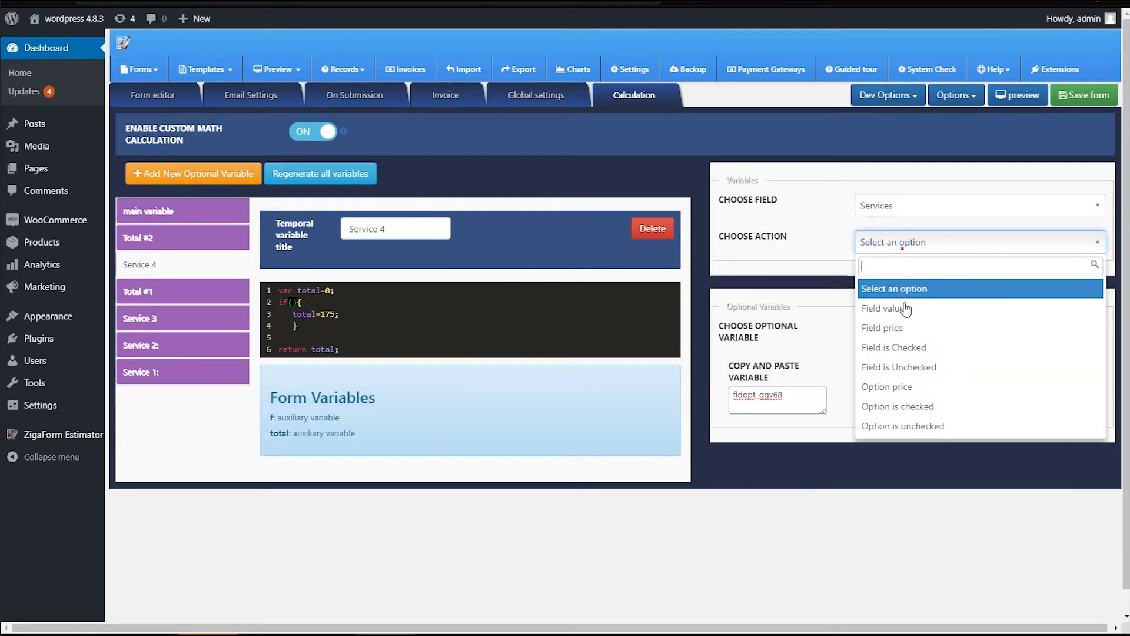
{"action": "left_click", "coordinate": [881, 407]}
{"action": "left_click", "coordinate": [889, 280]}
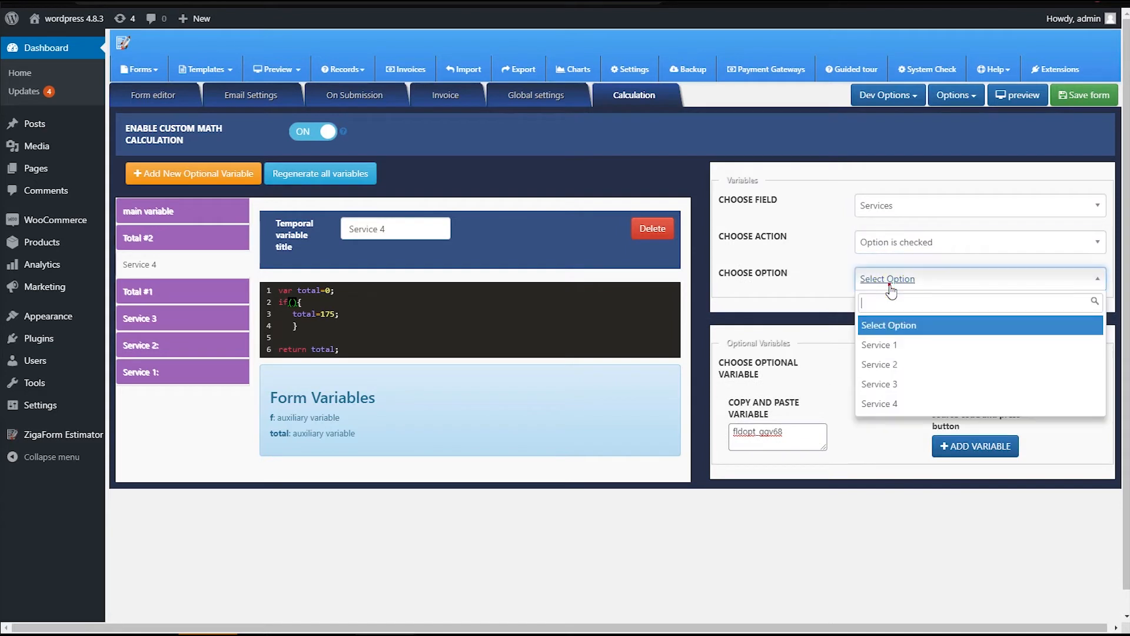
{"action": "left_click", "coordinate": [884, 403]}
{"action": "left_click", "coordinate": [768, 356]}
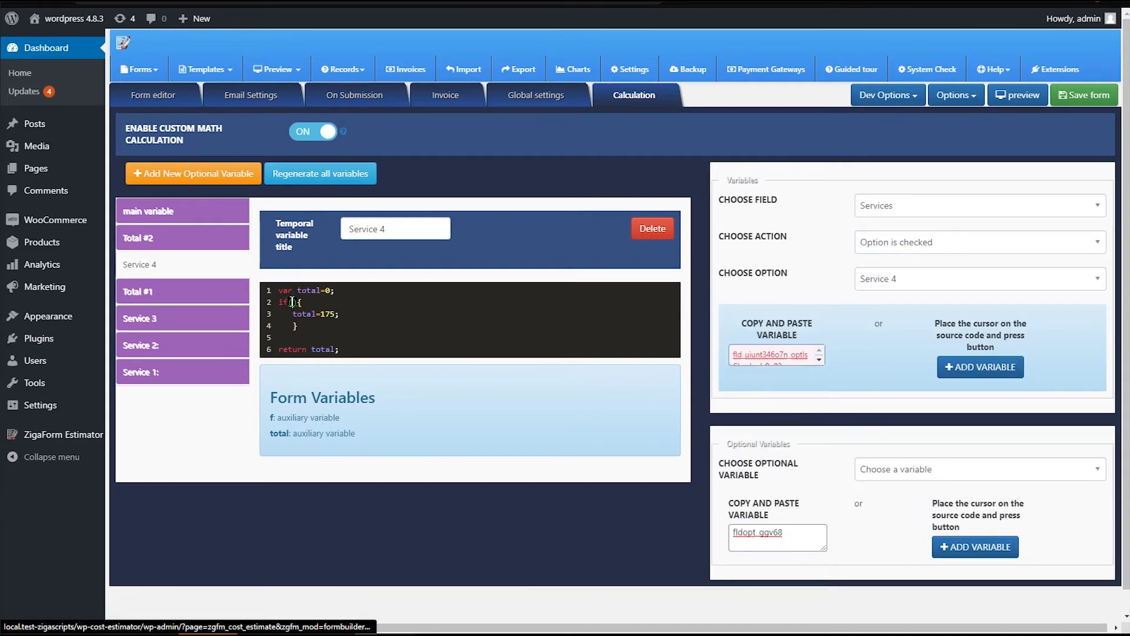
{"action": "key", "text": "ctrl+v"}
Check the Service 4 price in the Excel workbook and set total to 135 in the Service 4 if block.
{"action": "key", "text": "alt+Tab"}
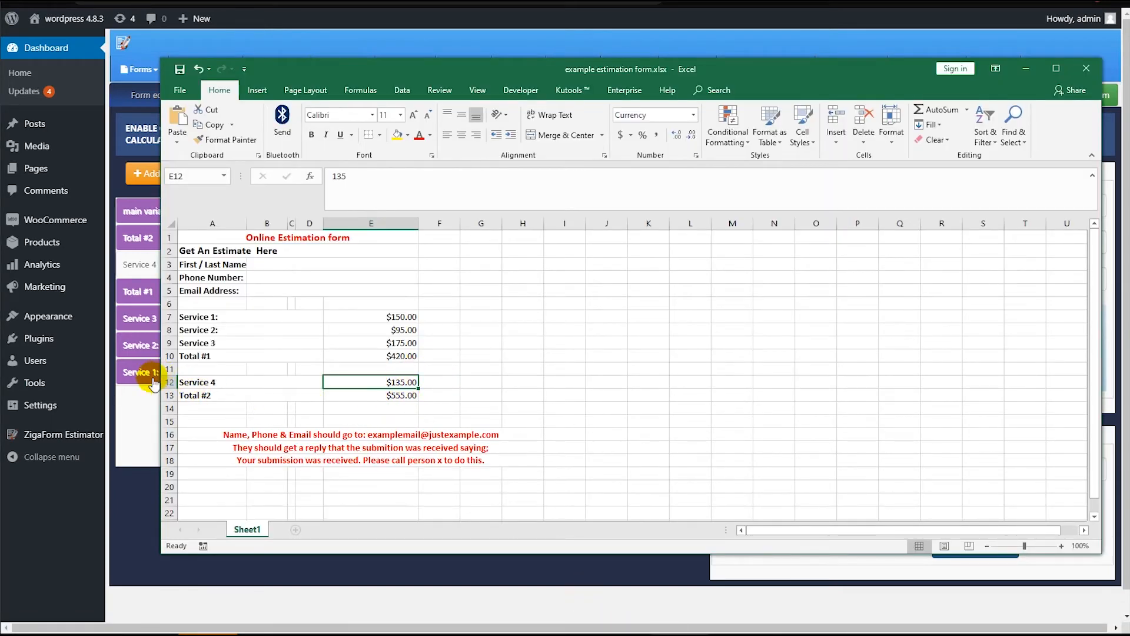
{"action": "left_click", "coordinate": [135, 402]}
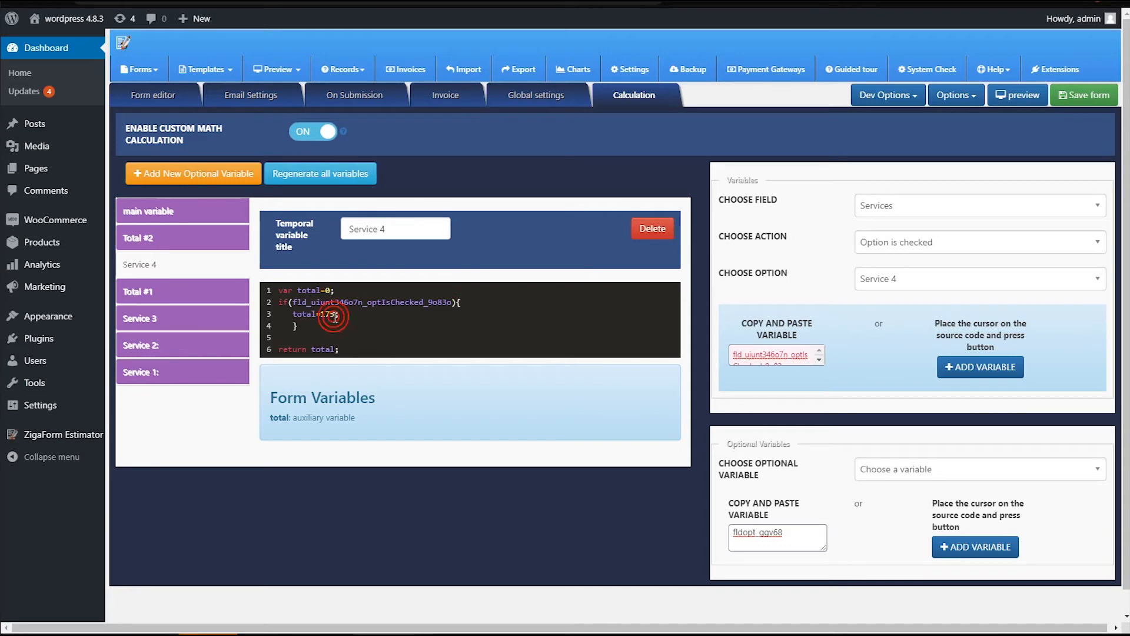
{"action": "key", "text": "BackSpace"}
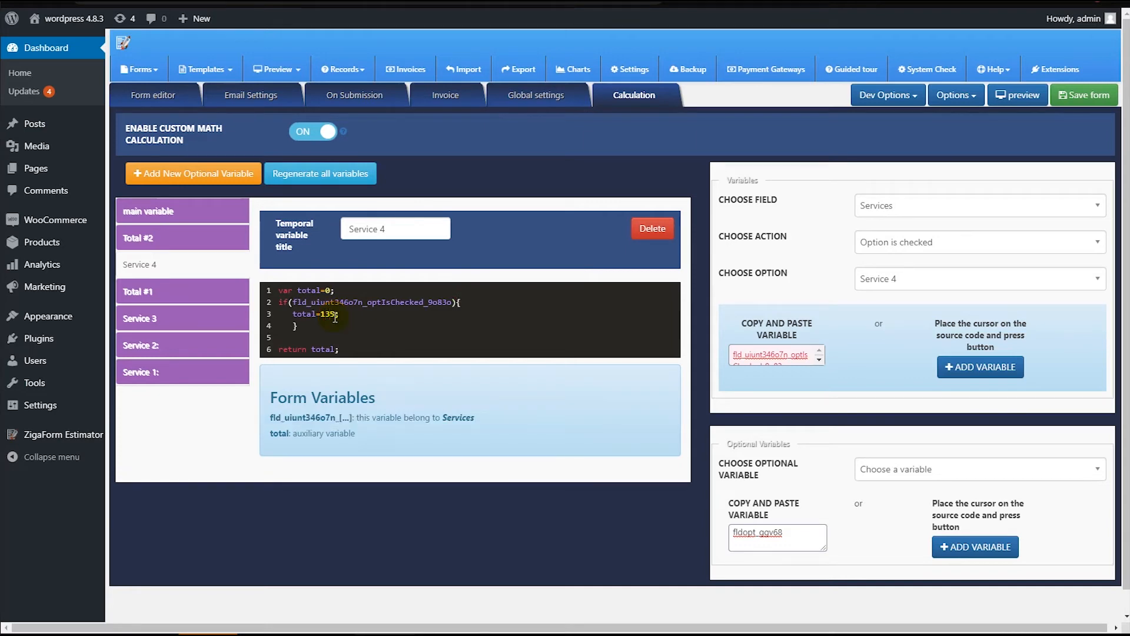
{"action": "left_click", "coordinate": [341, 316]}
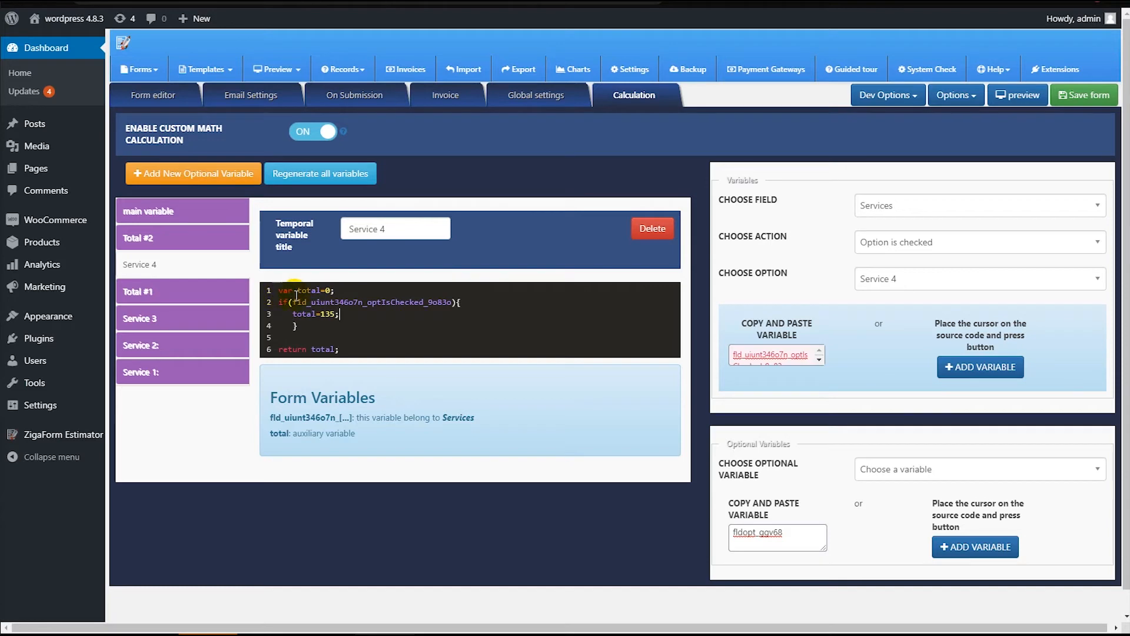
{"action": "left_click", "coordinate": [344, 315]}
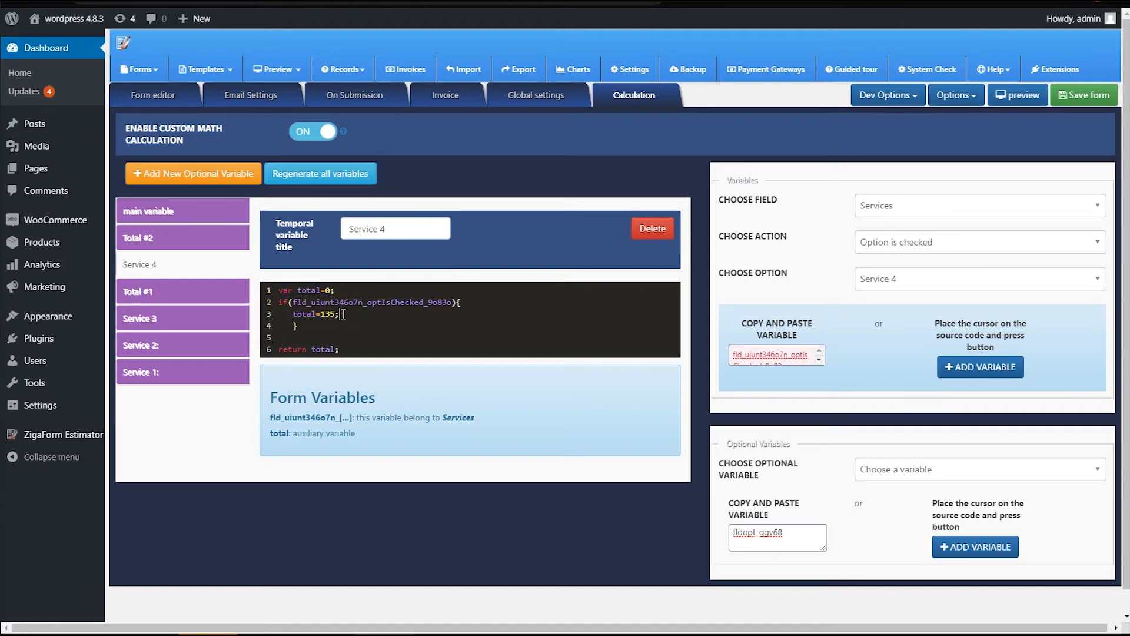
{"action": "left_click", "coordinate": [330, 290]}
Open the Total #2 variable and write its code as "var total=0;" and "return total;" on separate lines.
{"action": "left_click", "coordinate": [201, 237]}
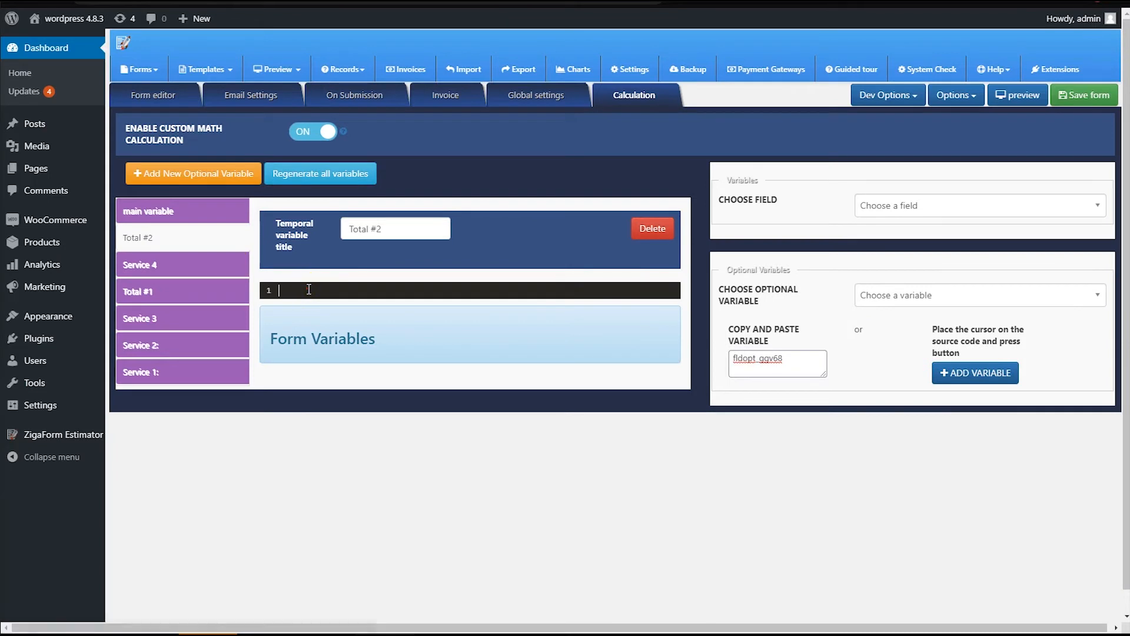
{"action": "type", "text": "var total=0;"}
{"action": "key", "text": "Return"}
{"action": "type", "text": "return total;"}
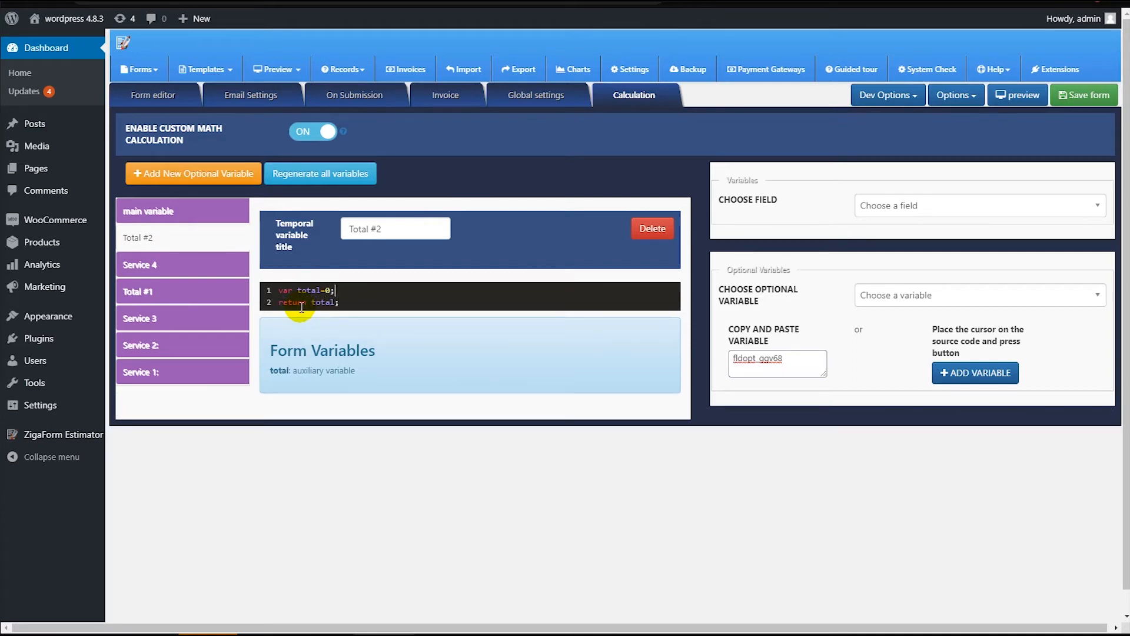
Start a new code line "total=" between the declaration and the return statement of the Total #2 variable.
{"action": "key", "text": "Return"}
{"action": "type", "text": "total"}
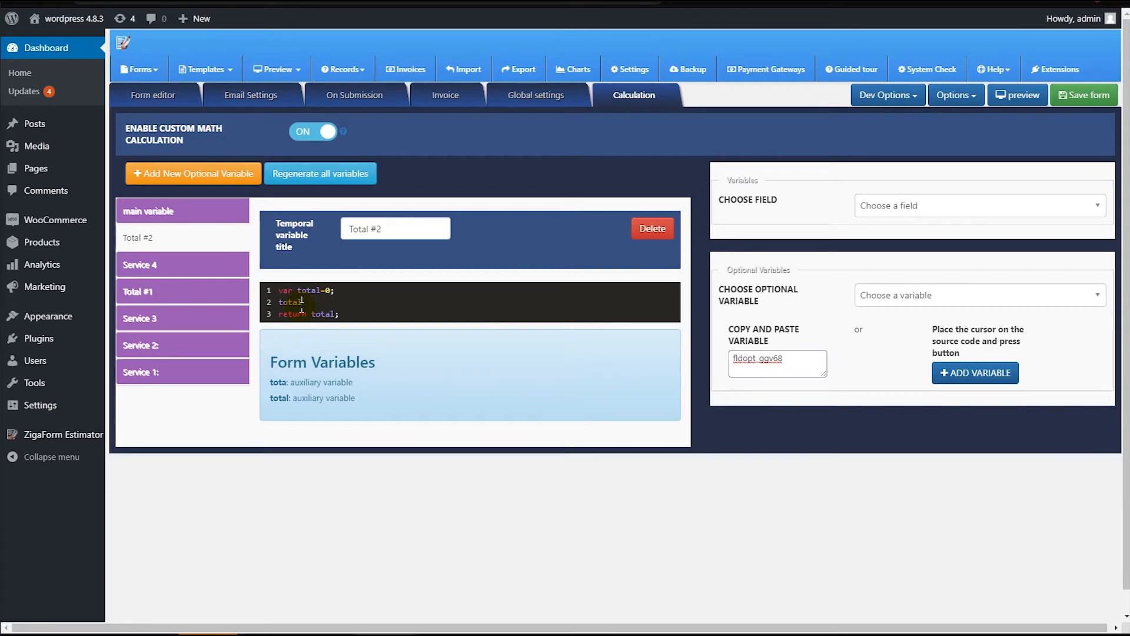
{"action": "type", "text": "="}
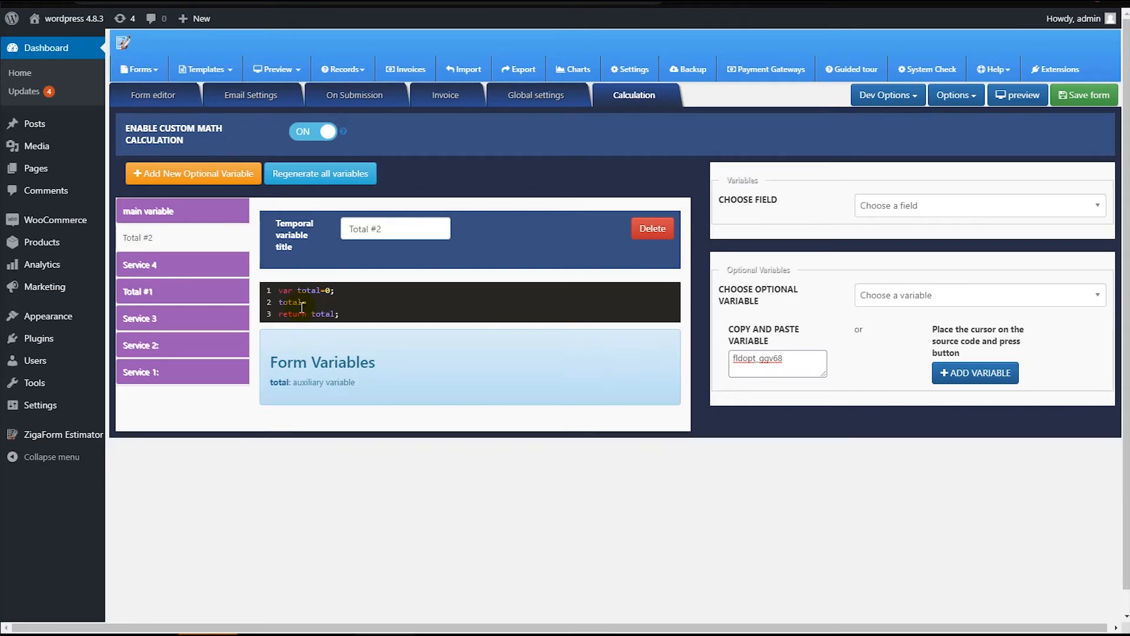
Switch to the Excel workbook and examine which cells the Total #2 formula adds together.
{"action": "left_click", "coordinate": [683, 635]}
{"action": "left_click", "coordinate": [473, 395]}
{"action": "left_click", "coordinate": [414, 391]}
{"action": "left_click", "coordinate": [420, 185]}
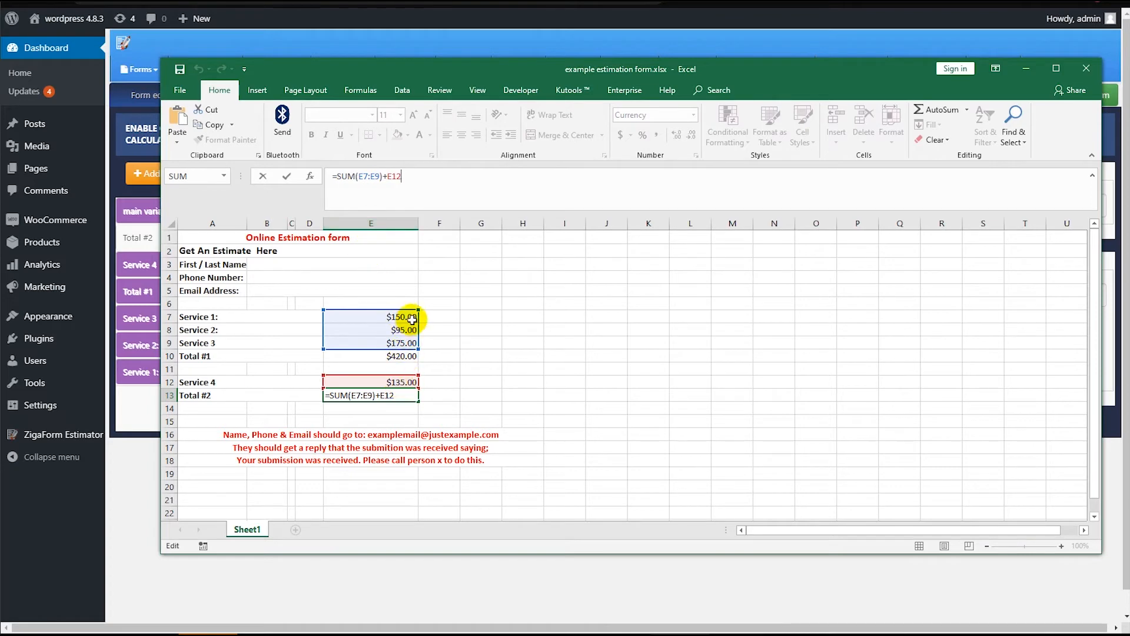
{"action": "left_click", "coordinate": [149, 476]}
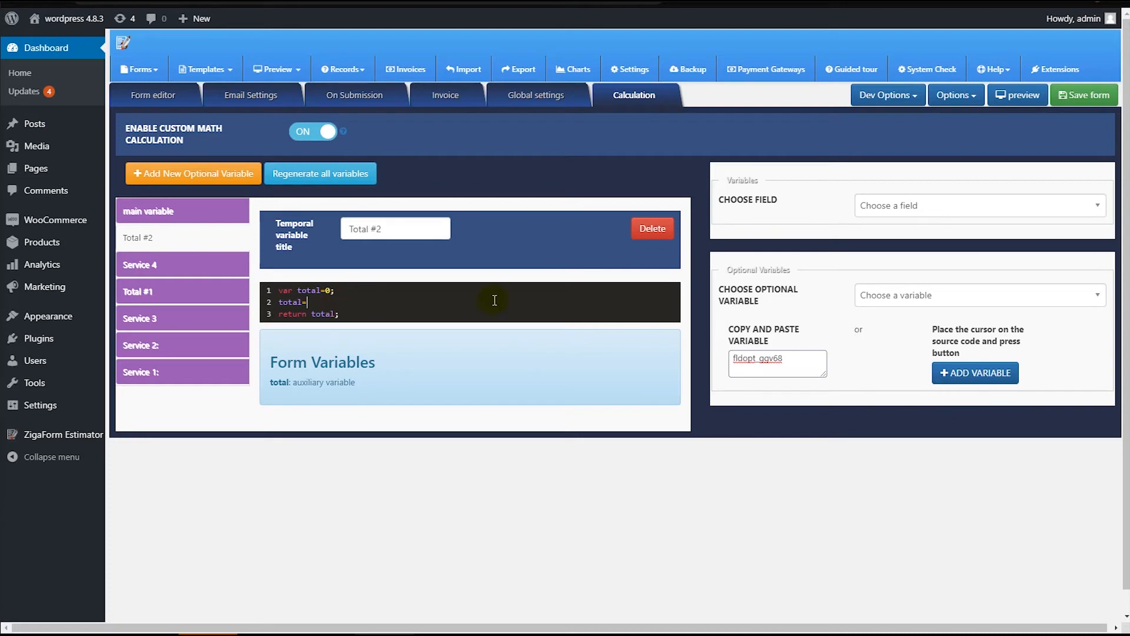
Paste the Total #1 optional variable fldopt_dt1pm after "total=" in the Total #2 code, followed by a plus sign.
{"action": "left_click", "coordinate": [856, 297]}
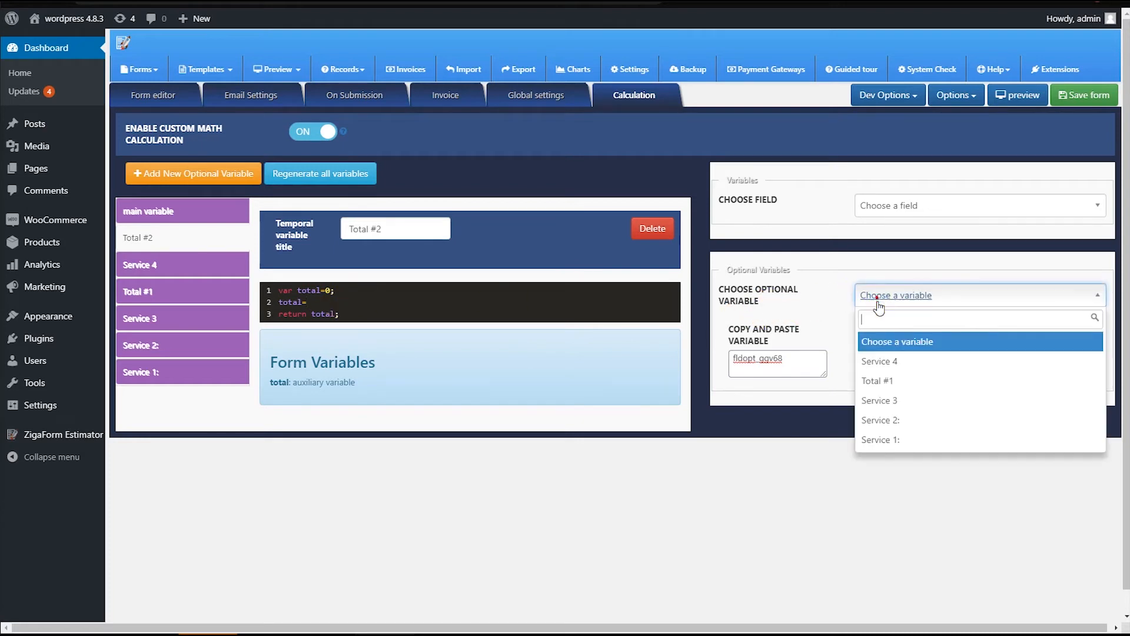
{"action": "left_click", "coordinate": [880, 381]}
{"action": "double_click", "coordinate": [779, 354]}
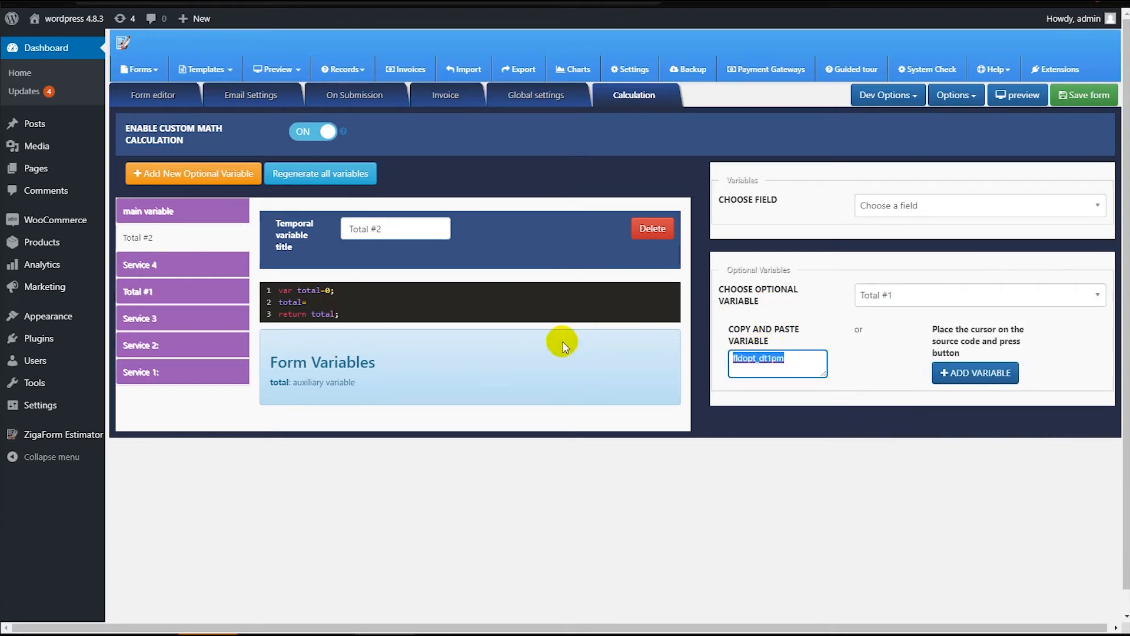
{"action": "left_click", "coordinate": [385, 307]}
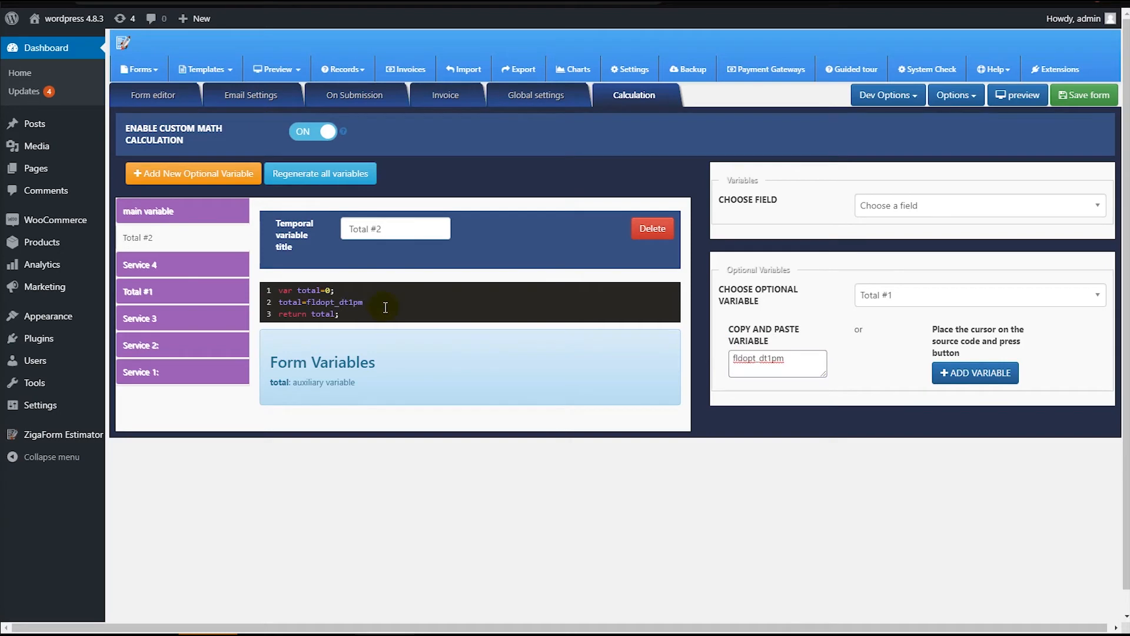
{"action": "type", "text": "+"}
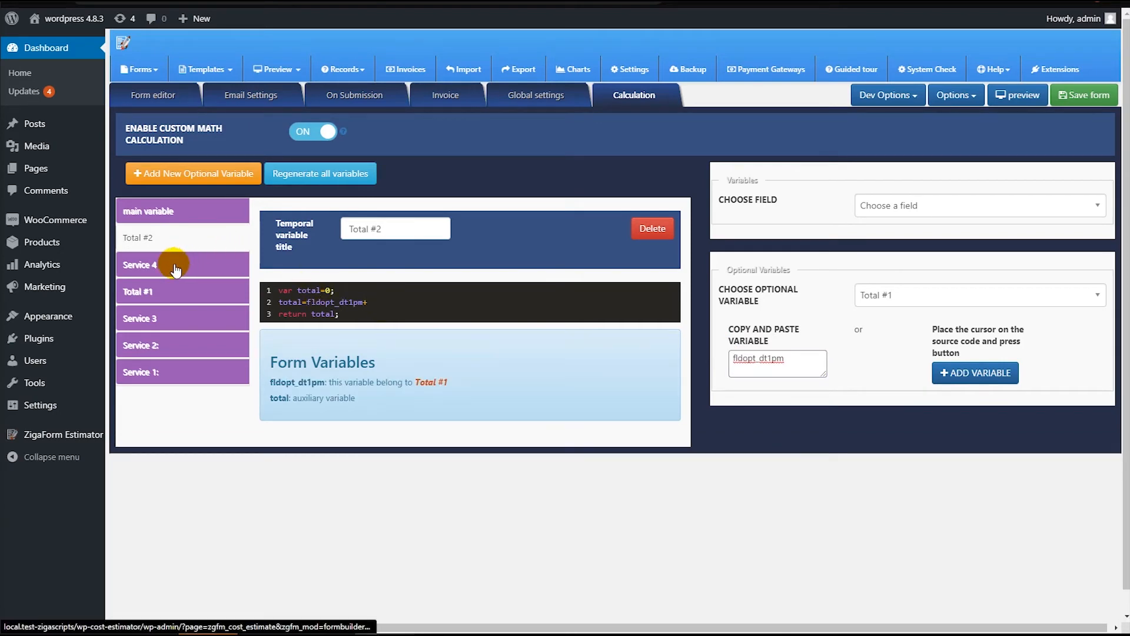
Complete the Total #2 sum with the Service 4 optional variable fldopt_7ibhr and end the line with a semicolon.
{"action": "left_click", "coordinate": [928, 289]}
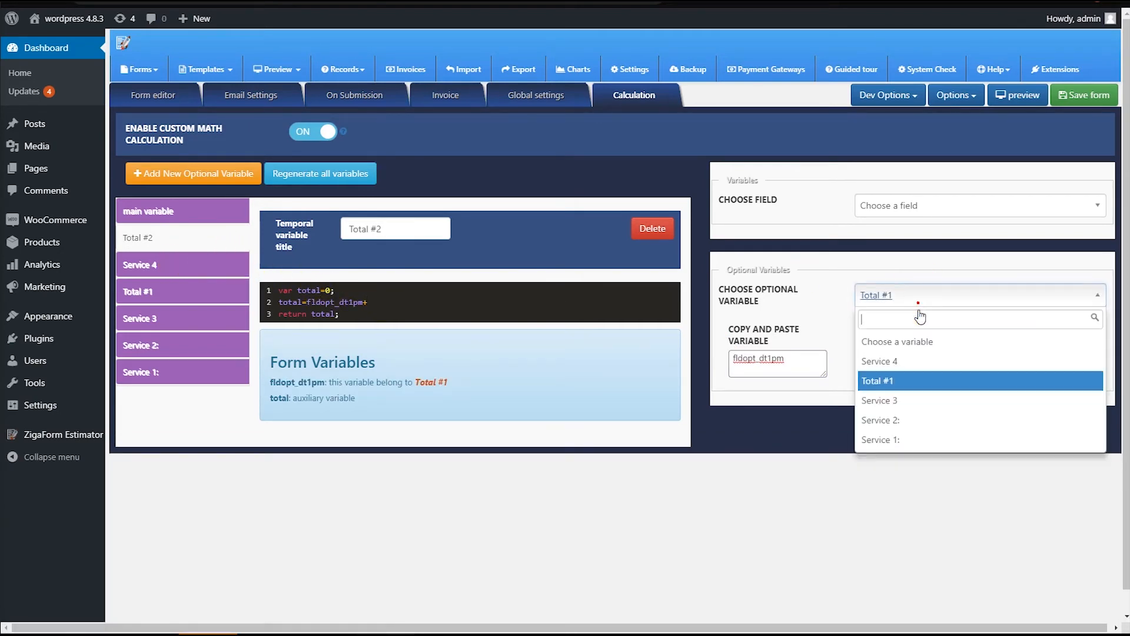
{"action": "left_click", "coordinate": [878, 361]}
{"action": "double_click", "coordinate": [790, 366]}
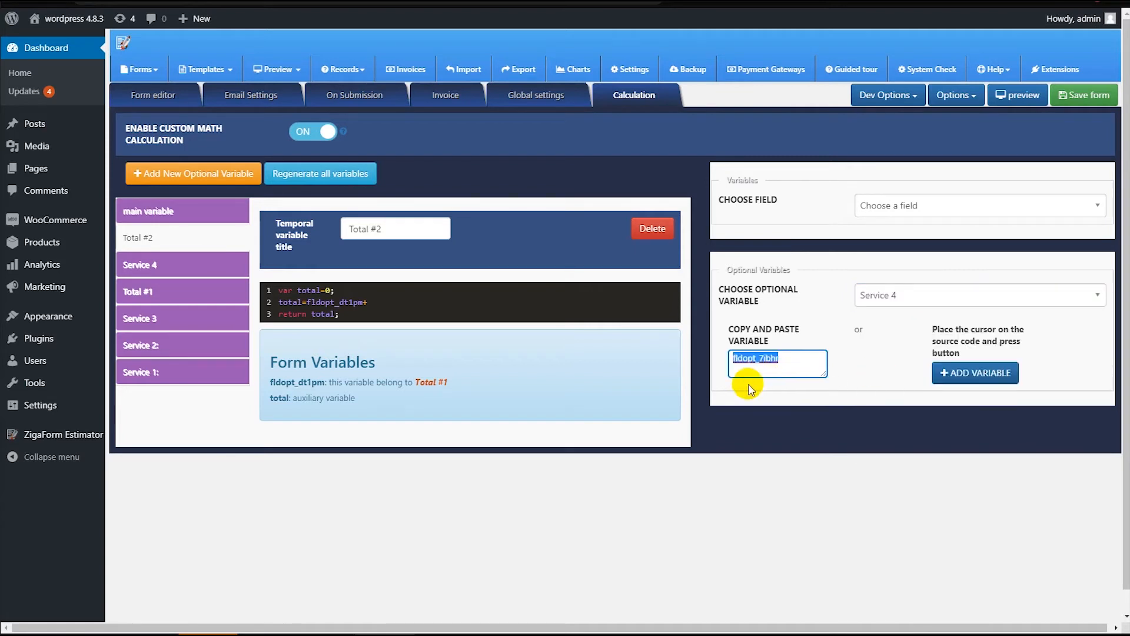
{"action": "left_click", "coordinate": [395, 306]}
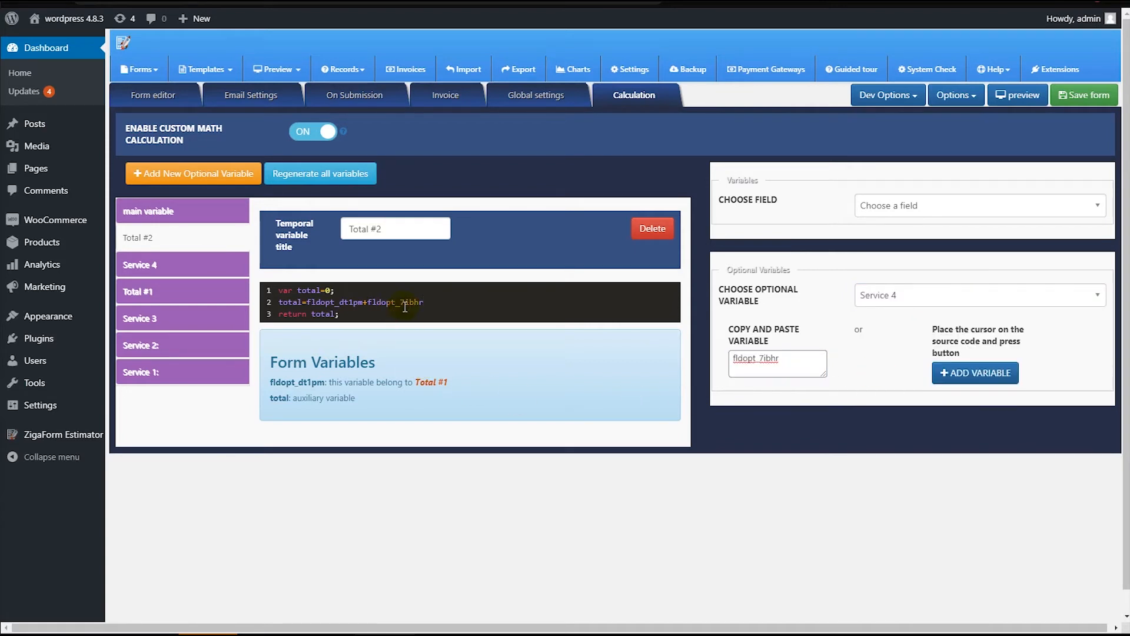
{"action": "type", "text": ";"}
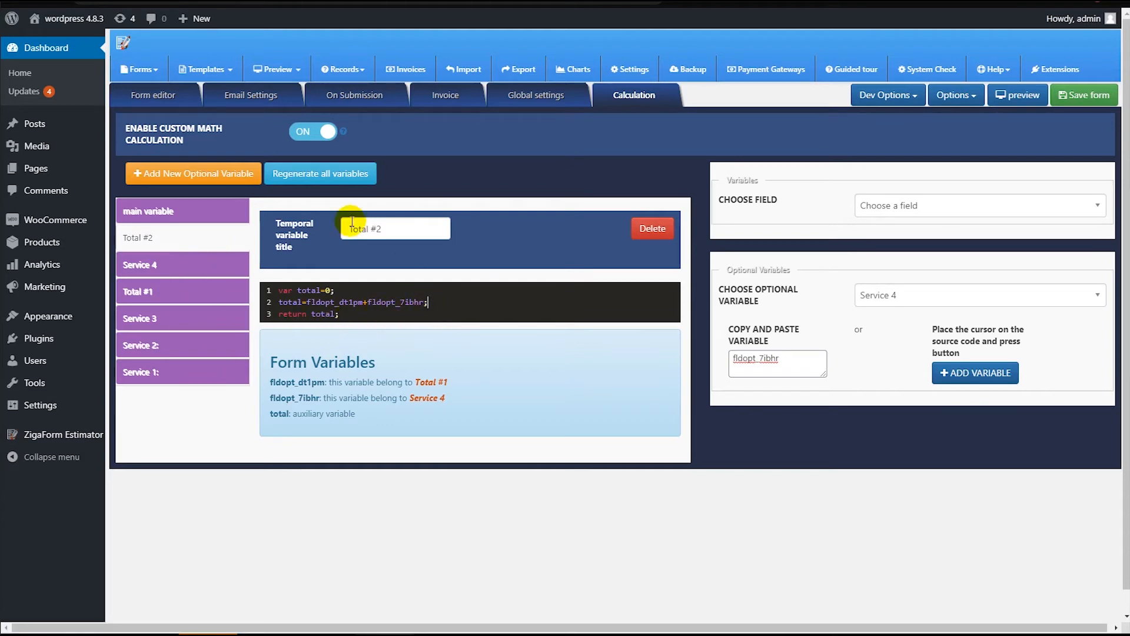
Return to the form editor and copy the Service 1 calculation variable's code from the form's variables list.
{"action": "left_click", "coordinate": [169, 108]}
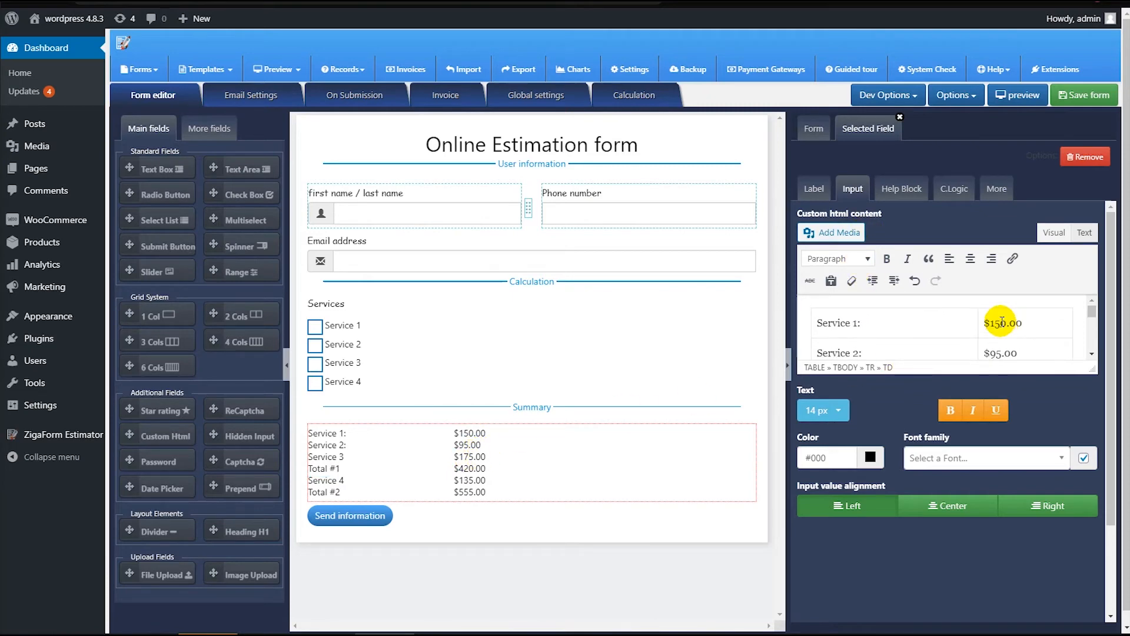
{"action": "left_click", "coordinate": [954, 95]}
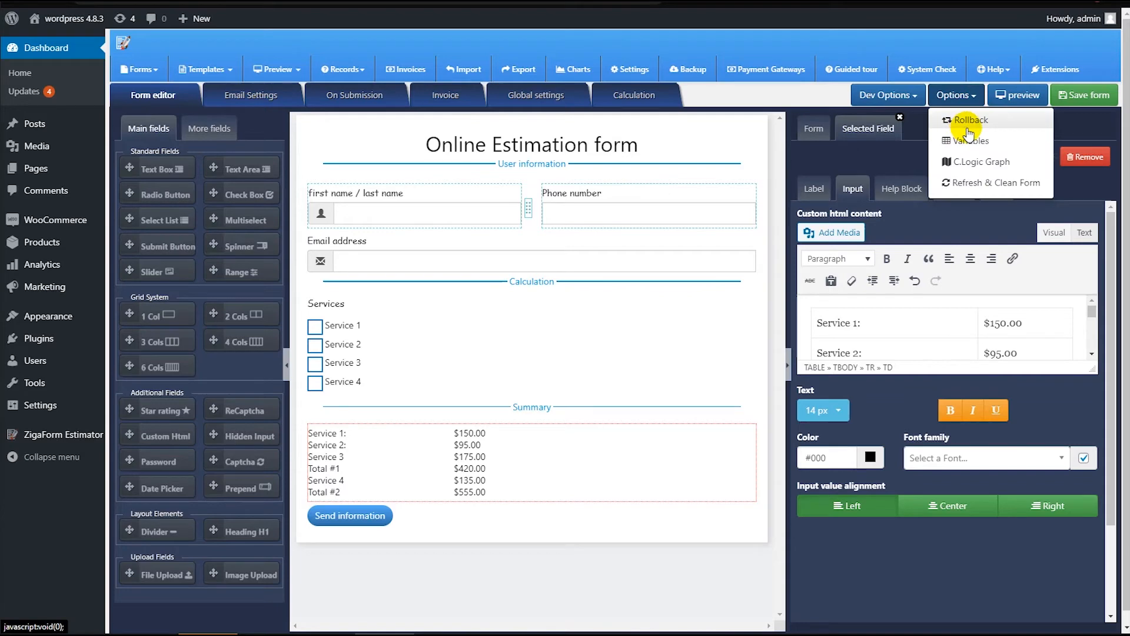
{"action": "left_click", "coordinate": [969, 140]}
{"action": "scroll", "coordinate": [660, 306], "scroll_direction": "down", "scroll_amount": 5}
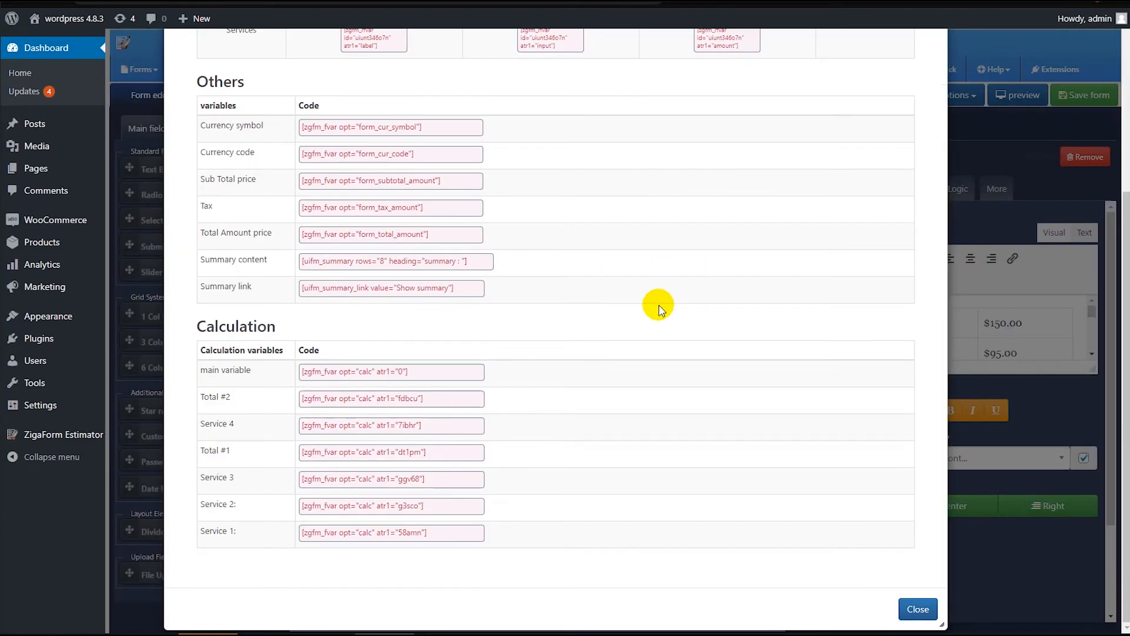
{"action": "left_click", "coordinate": [357, 525]}
{"action": "key", "text": "ctrl+c"}
{"action": "left_click", "coordinate": [933, 615]}
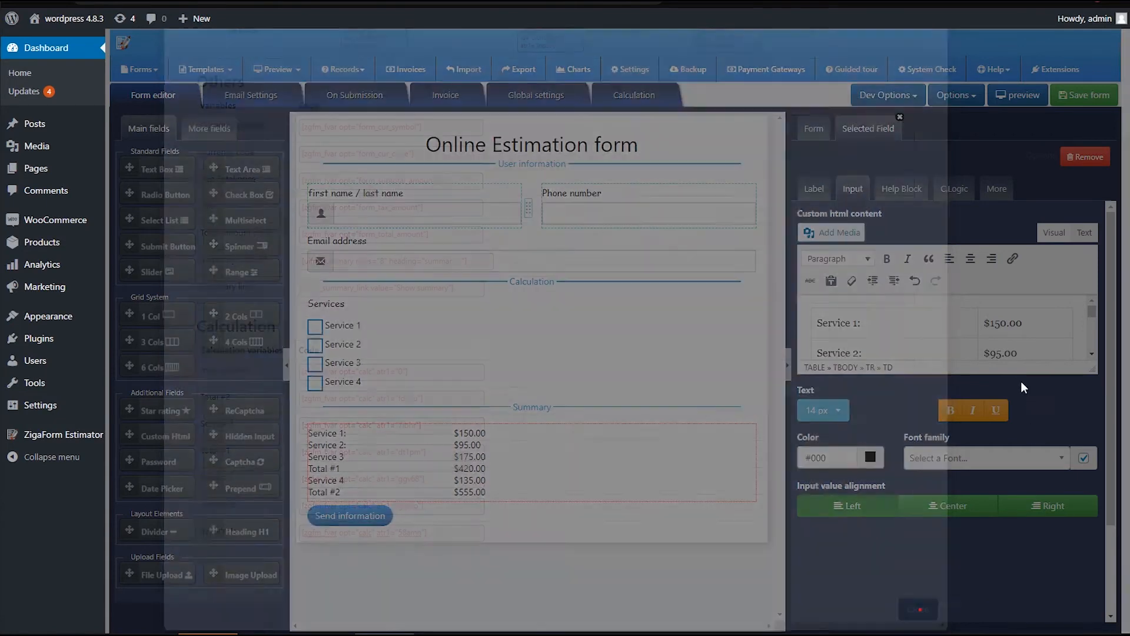
Replace the Service 1 amount in the summary table with [zgfm_fvar opt="calc" atr1="58amn"], keeping the dollar sign.
{"action": "scroll", "coordinate": [1017, 309], "scroll_direction": "down", "scroll_amount": 2}
{"action": "scroll", "coordinate": [1017, 309], "scroll_direction": "up", "scroll_amount": 2}
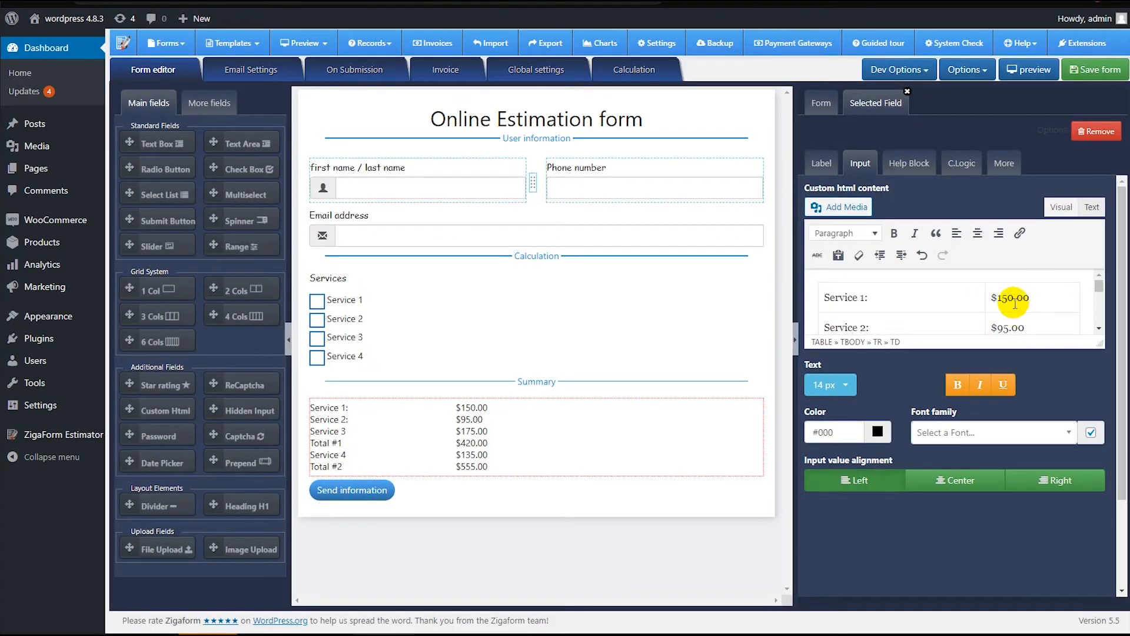
{"action": "key", "text": "ctrl+v"}
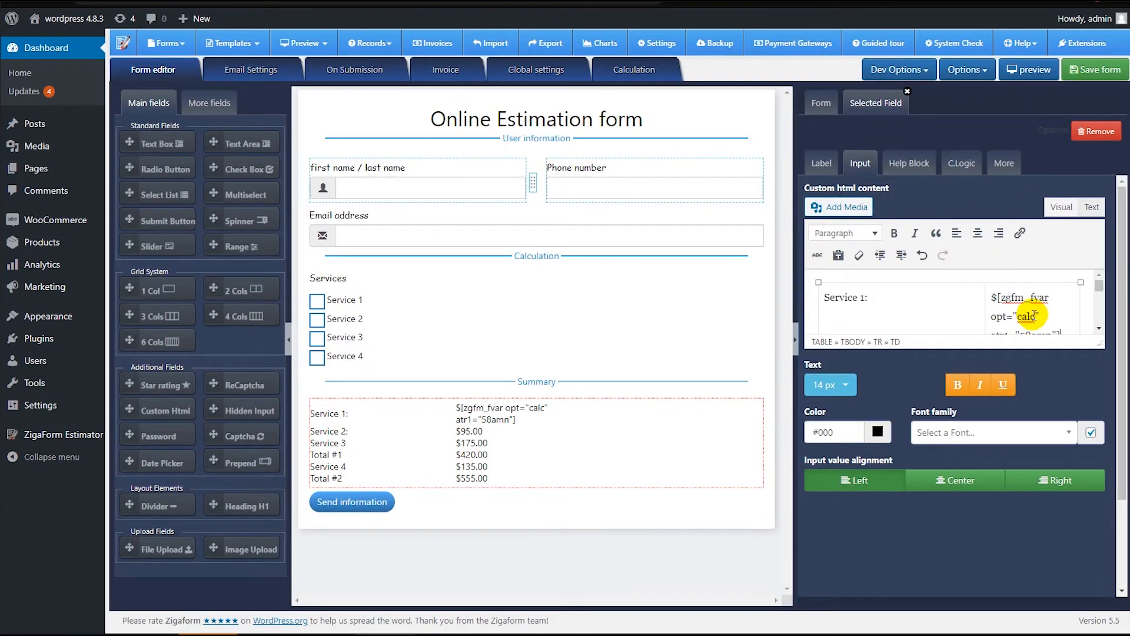
Enlarge the custom HTML content editor and copy the Service 2 calculation variable's code from the variables list.
{"action": "scroll", "coordinate": [1034, 310], "scroll_direction": "down", "scroll_amount": 1}
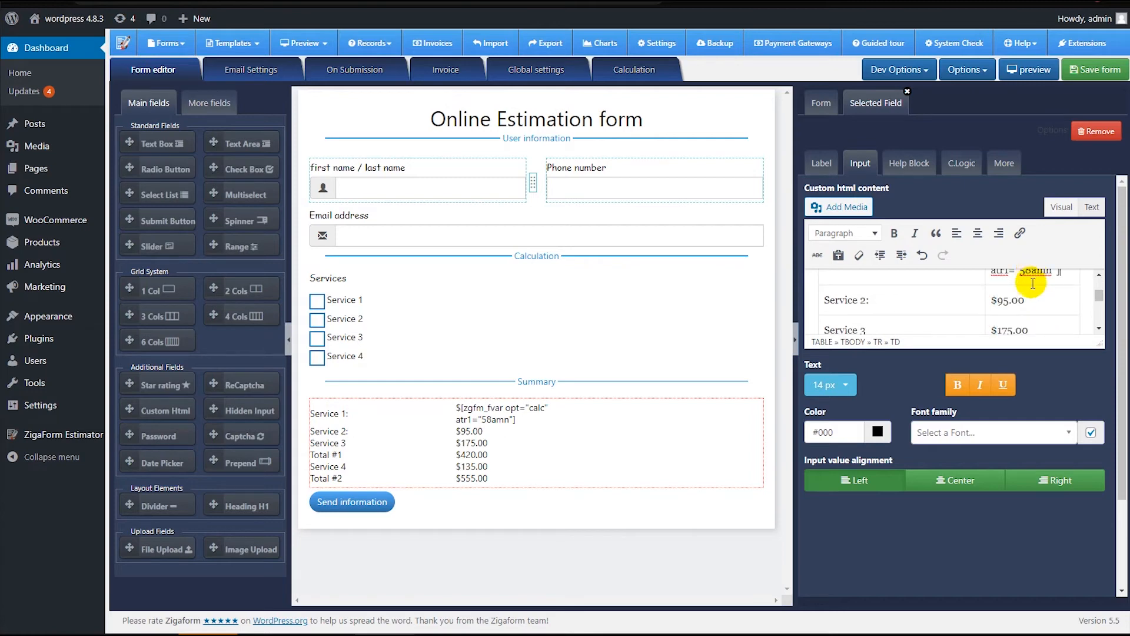
{"action": "left_click_drag", "start_coordinate": [1096, 345], "coordinate": [1096, 518]}
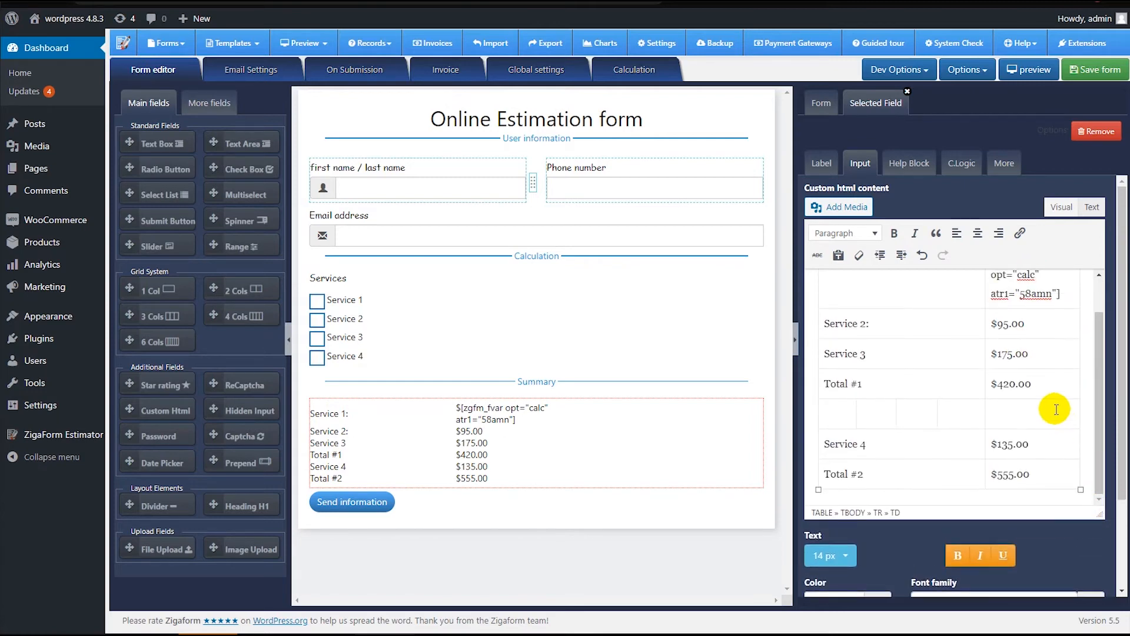
{"action": "left_click", "coordinate": [972, 82]}
{"action": "left_click", "coordinate": [979, 112]}
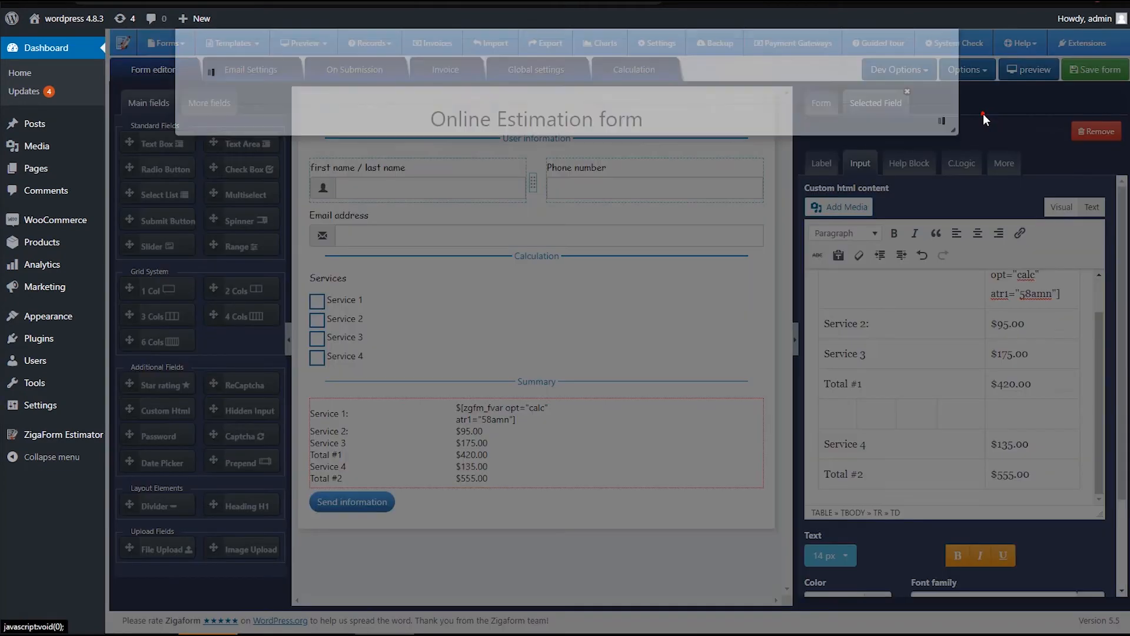
{"action": "scroll", "coordinate": [522, 328], "scroll_direction": "down", "scroll_amount": 5}
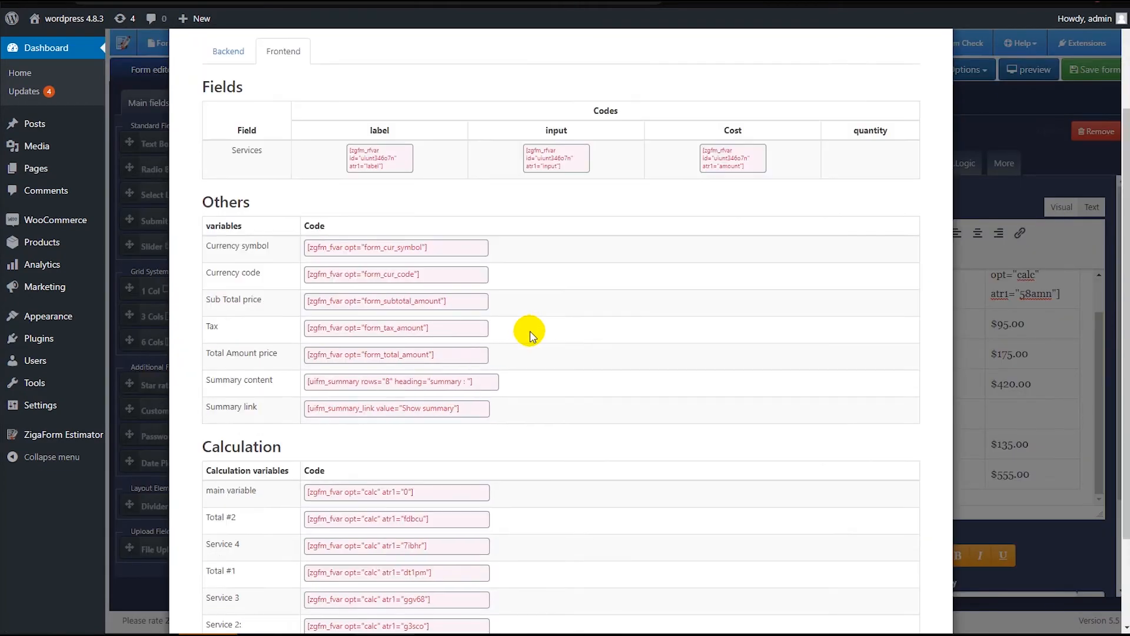
{"action": "left_click", "coordinate": [366, 480]}
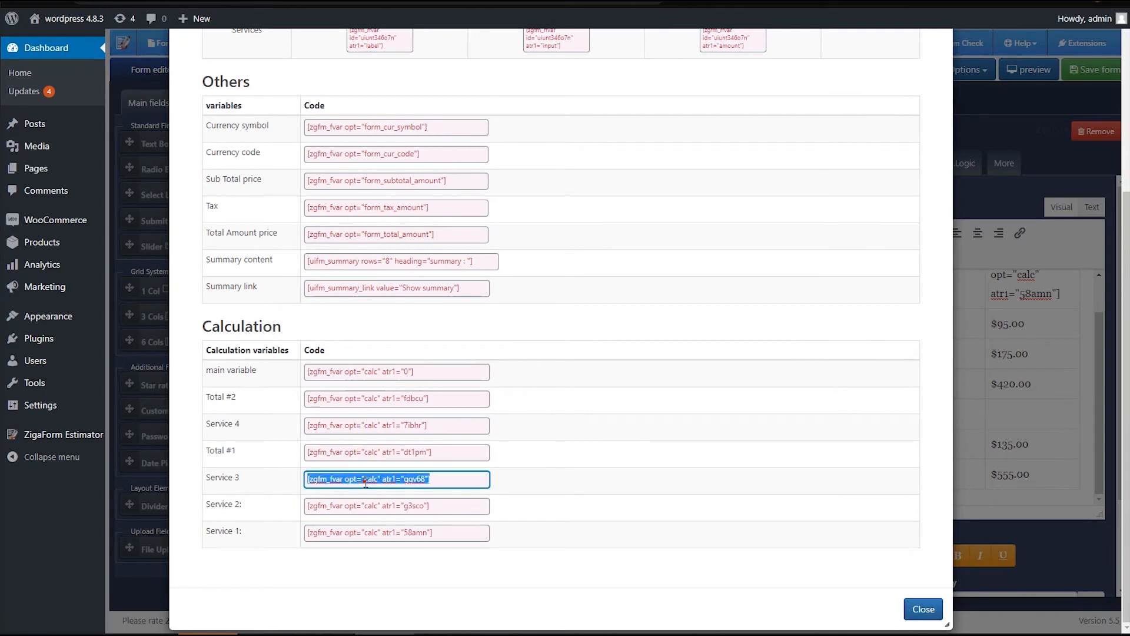
{"action": "left_click", "coordinate": [361, 504]}
{"action": "key", "text": "ctrl+c"}
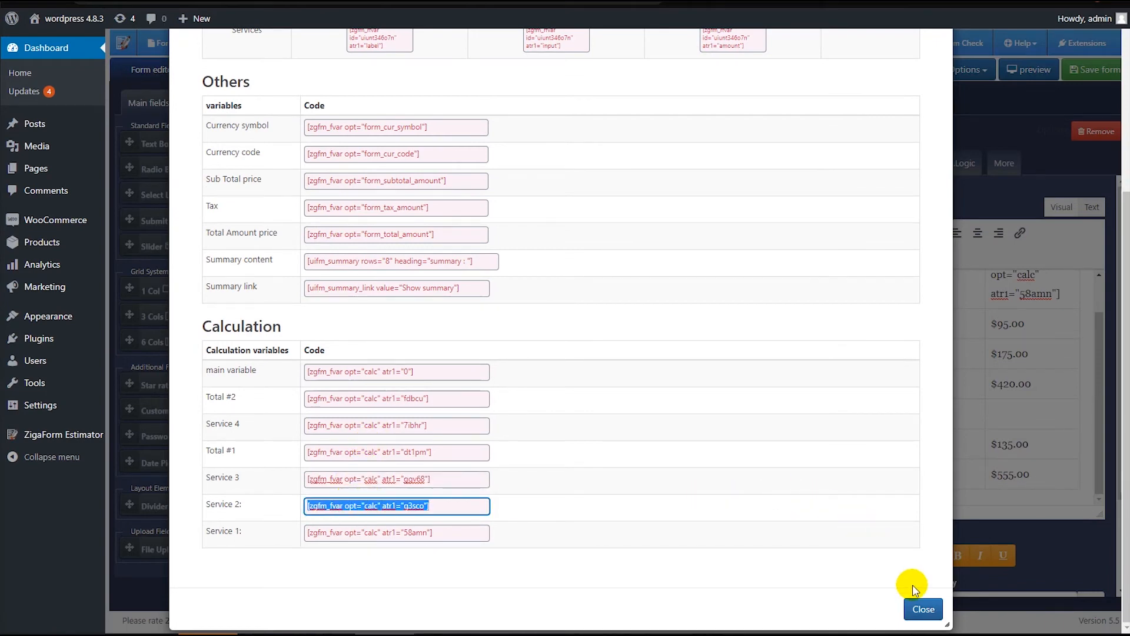
{"action": "left_click", "coordinate": [916, 609]}
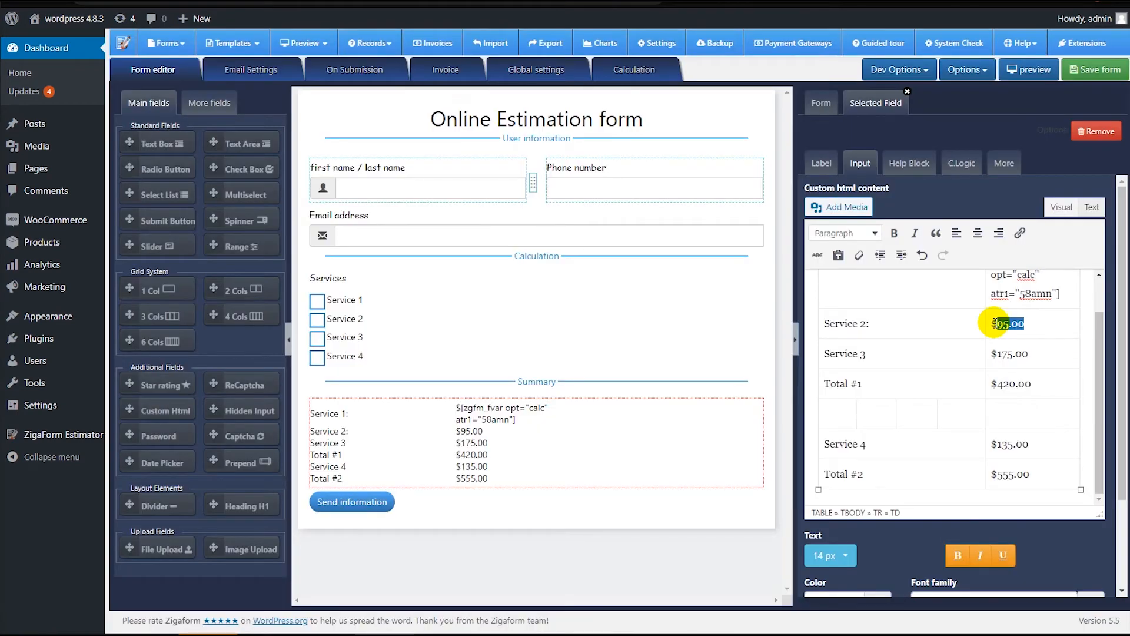
Replace the remaining summary amounts with calc codes: g3sco for Service 2, ggv68 for Service 3, dt1pm for Total #1, g3sco for Service 4, fdbcu for Total #2.
{"action": "key", "text": "ctrl+v"}
{"action": "scroll", "coordinate": [1031, 323], "scroll_direction": "down", "scroll_amount": 1}
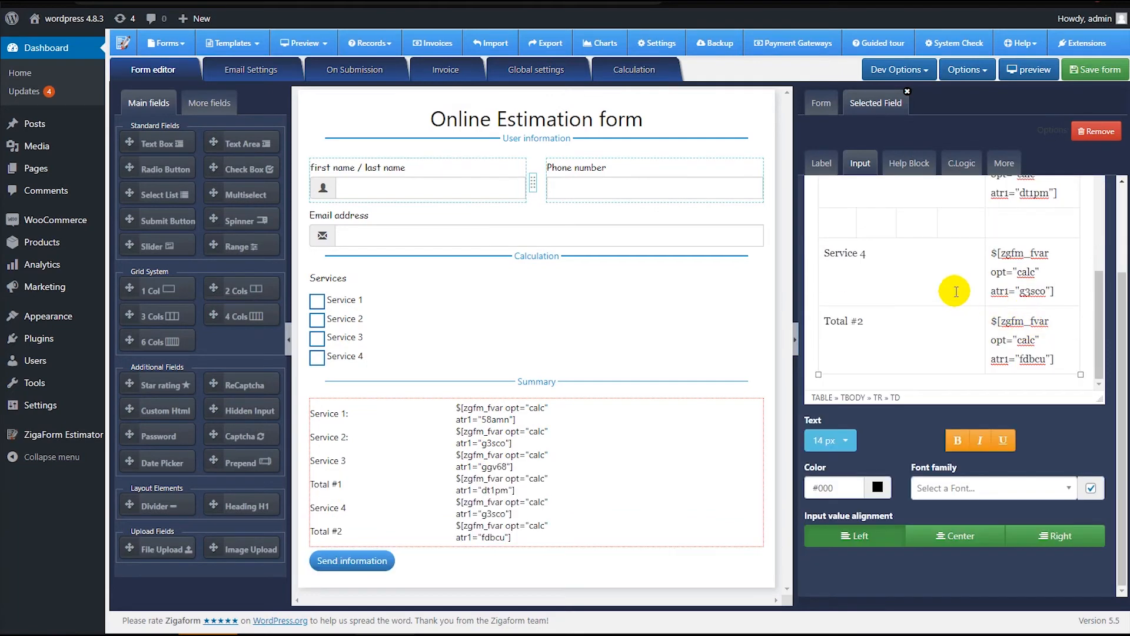
{"action": "scroll", "coordinate": [1046, 291], "scroll_direction": "up", "scroll_amount": 4}
{"action": "scroll", "coordinate": [1046, 291], "scroll_direction": "down", "scroll_amount": 4}
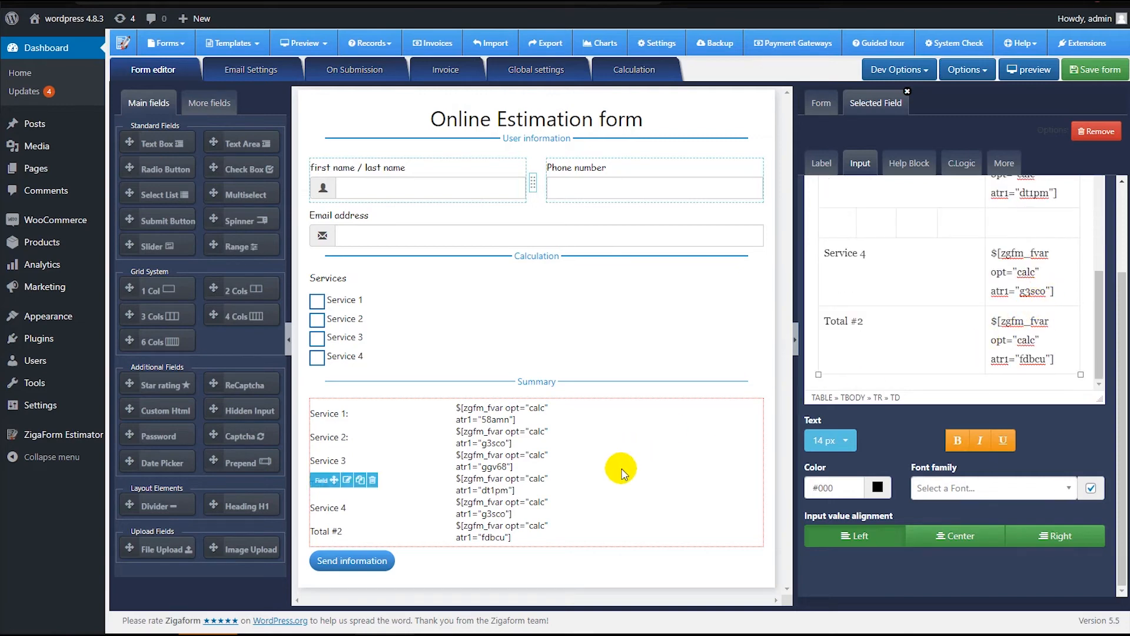
{"action": "scroll", "coordinate": [1001, 291], "scroll_direction": "up", "scroll_amount": 3}
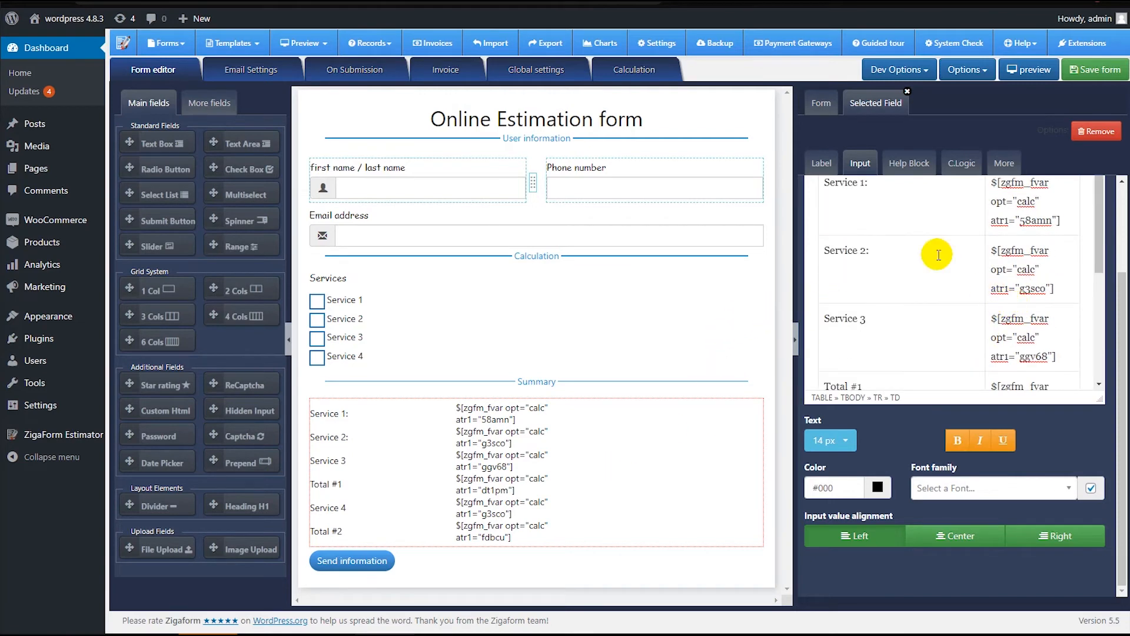
Save the estimation form and dismiss the save confirmation.
{"action": "left_click", "coordinate": [823, 164]}
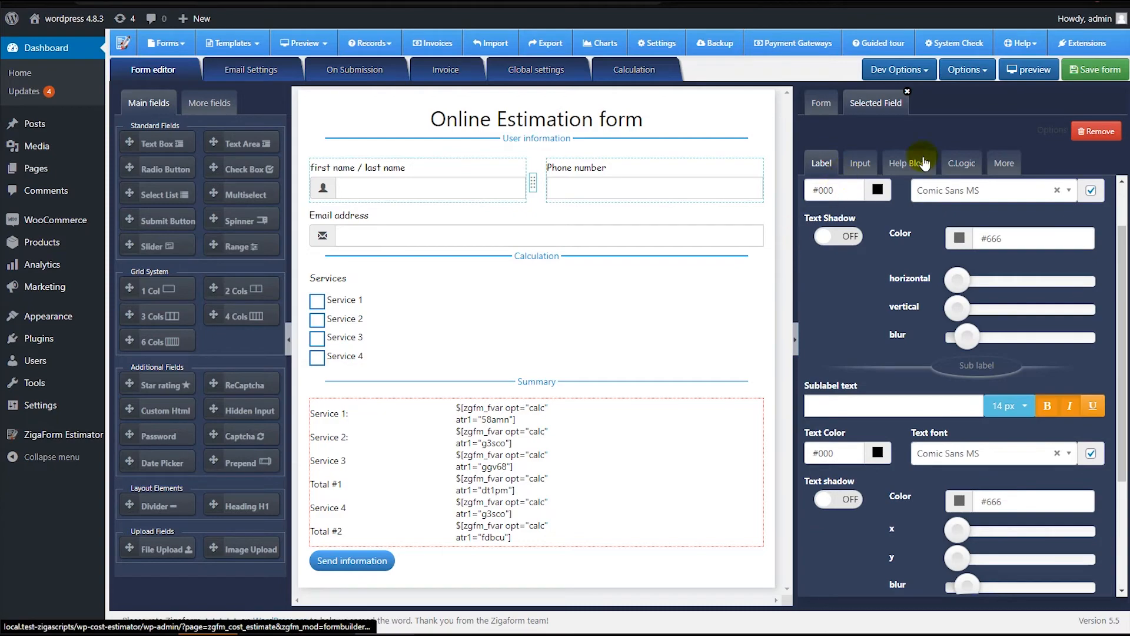
{"action": "left_click", "coordinate": [1085, 69]}
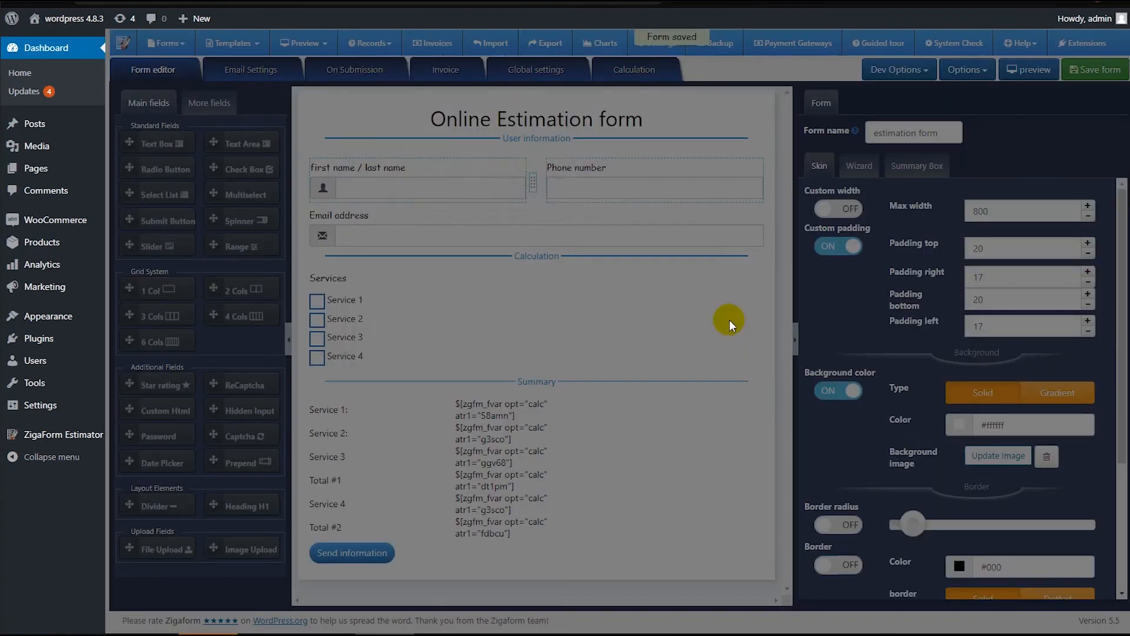
{"action": "left_click", "coordinate": [722, 356]}
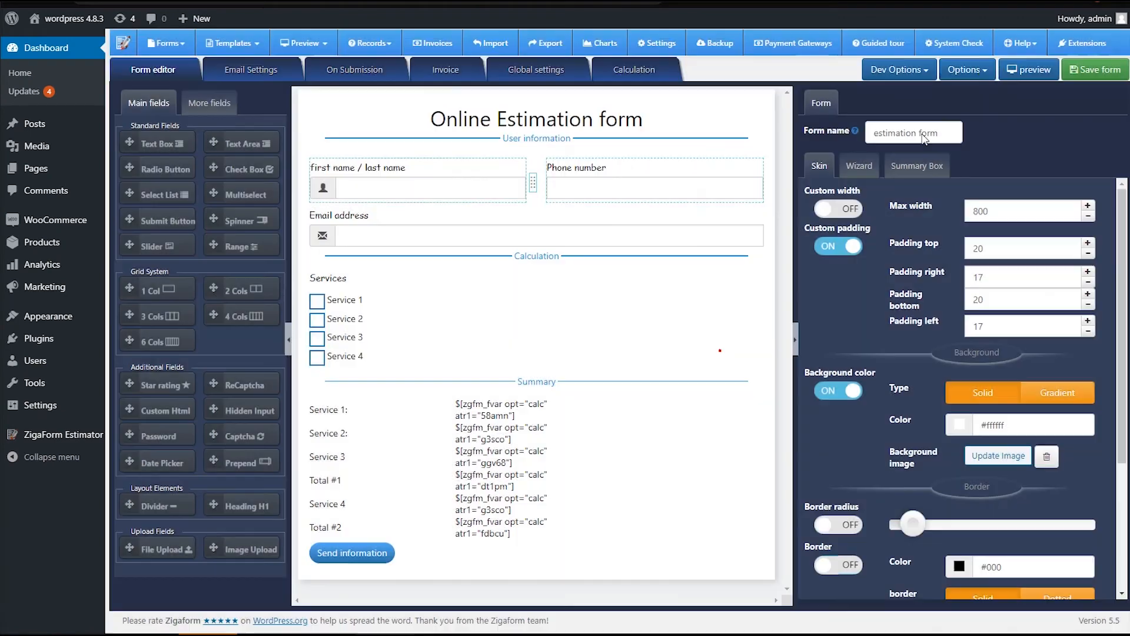
Preview the form for desktops, tick Service 1 through Service 4, and compare the summary amounts with the Excel workbook.
{"action": "left_click", "coordinate": [1011, 74]}
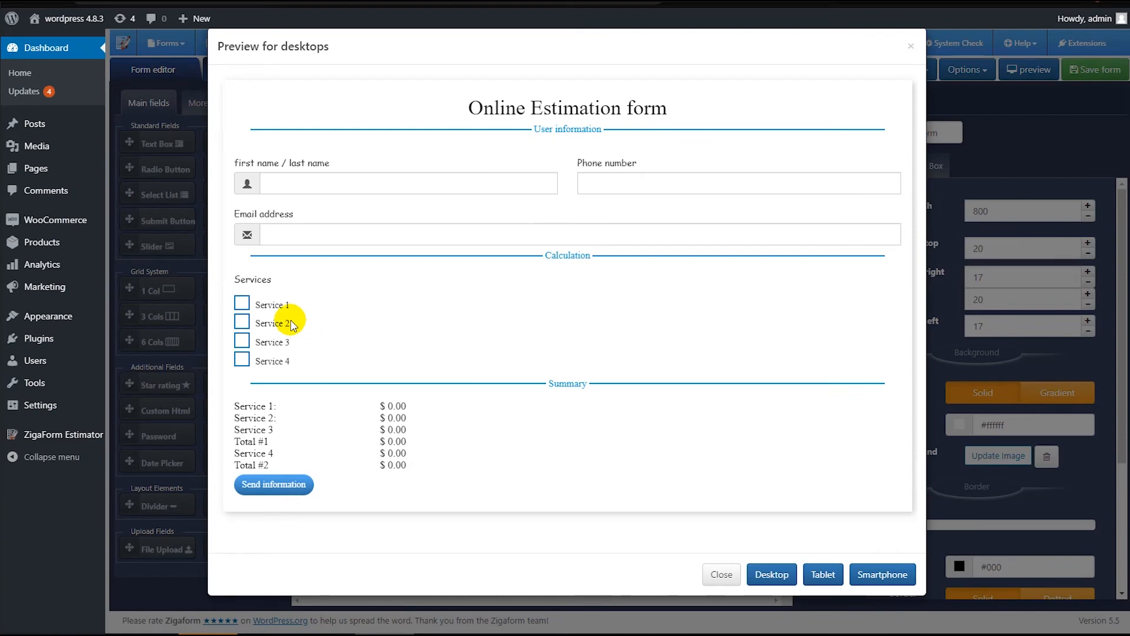
{"action": "left_click", "coordinate": [242, 323]}
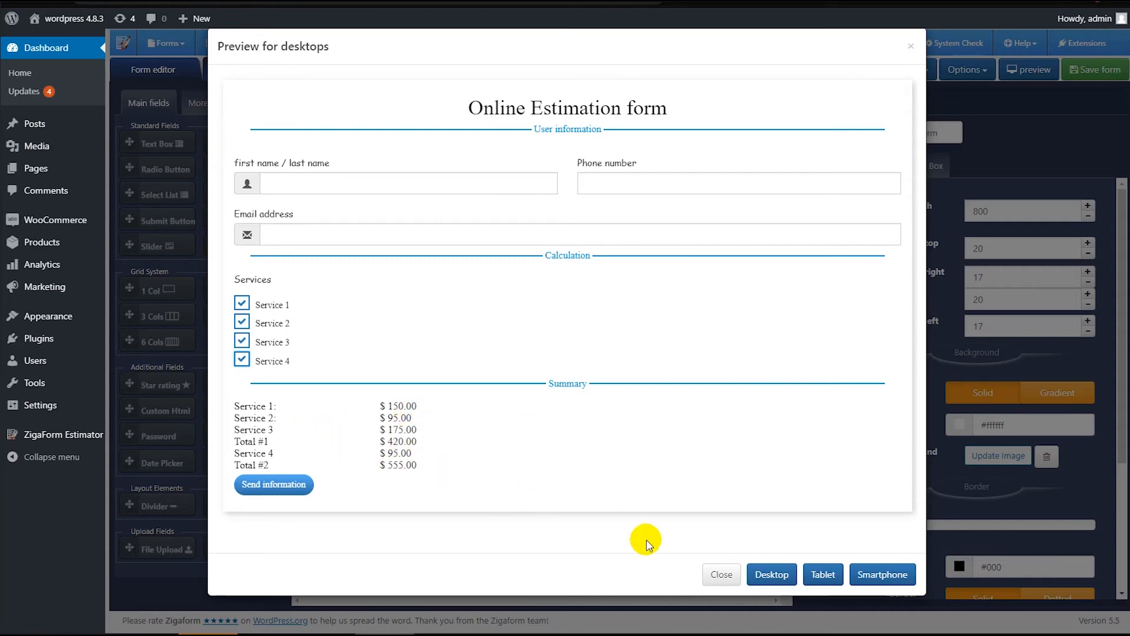
{"action": "left_click", "coordinate": [681, 634]}
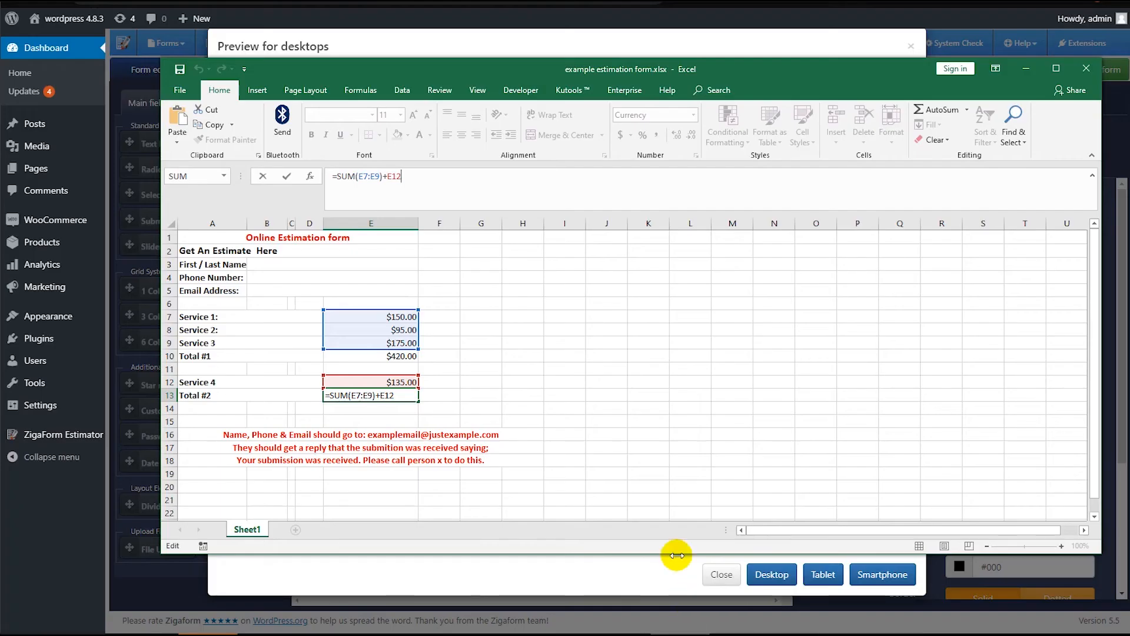
{"action": "left_click", "coordinate": [647, 447]}
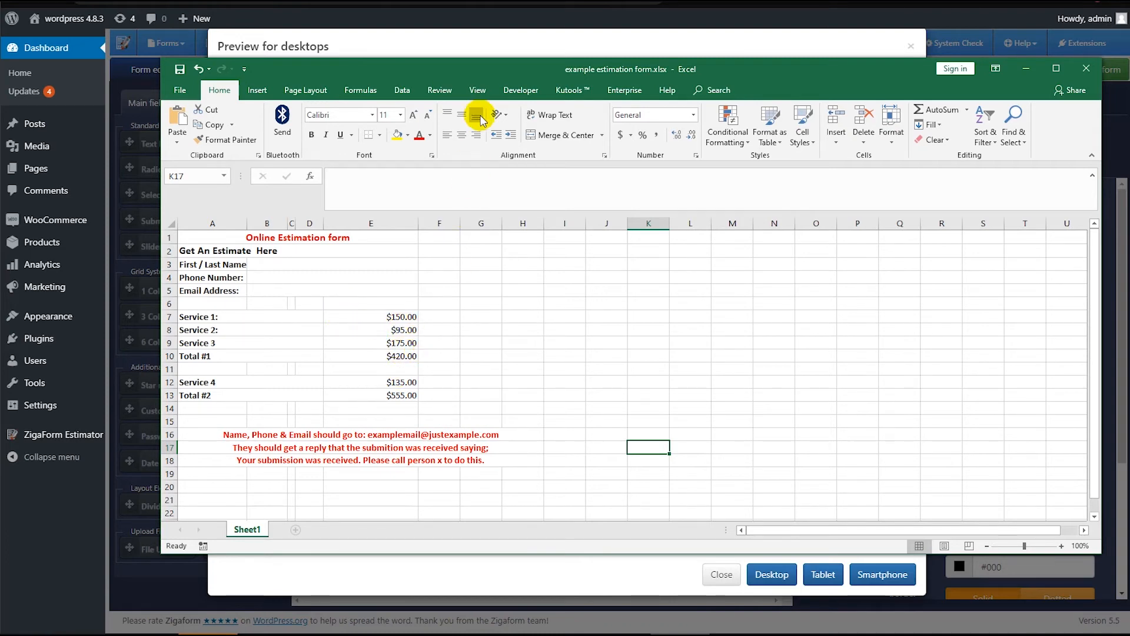
Move the Excel workbook aside, compare its Service 4 amount with the form preview's, and close the preview.
{"action": "left_click_drag", "start_coordinate": [469, 74], "coordinate": [789, 49]}
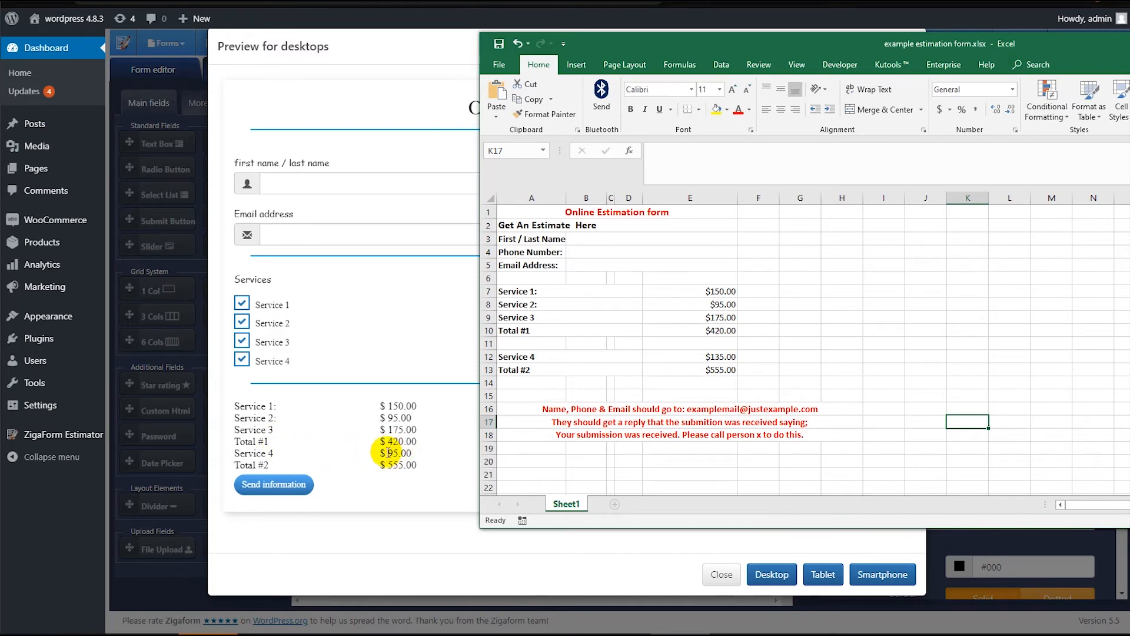
{"action": "left_click_drag", "start_coordinate": [388, 452], "coordinate": [398, 453]}
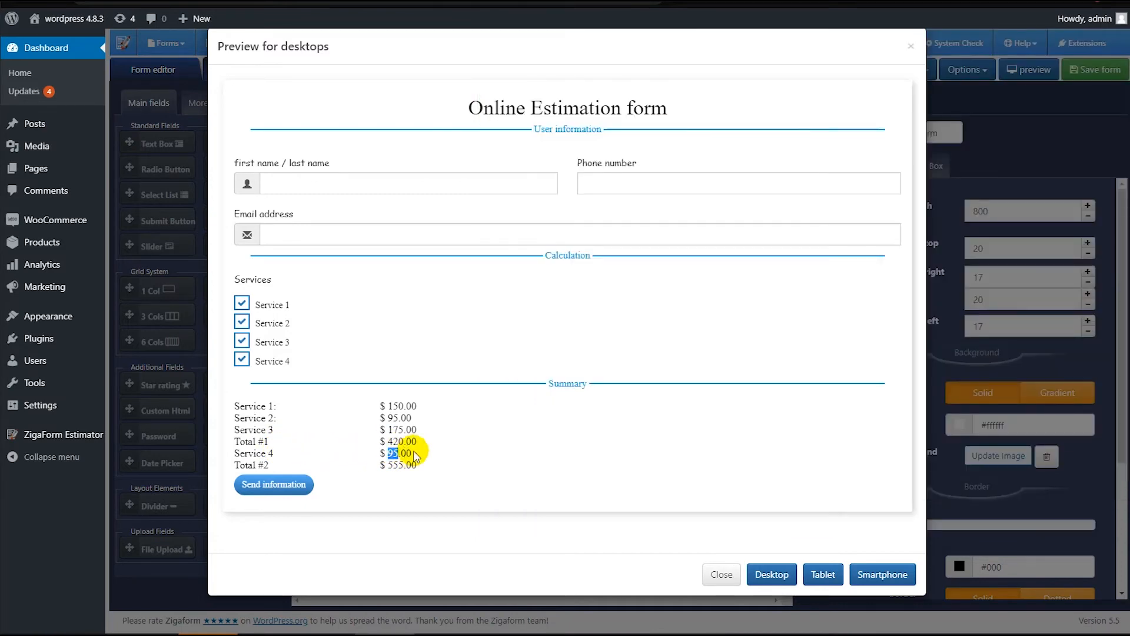
{"action": "left_click", "coordinate": [721, 574]}
Check the Service 4 calculation variable and compare the Service 2 and Service 4 codes in the form's summary table.
{"action": "left_click", "coordinate": [622, 76]}
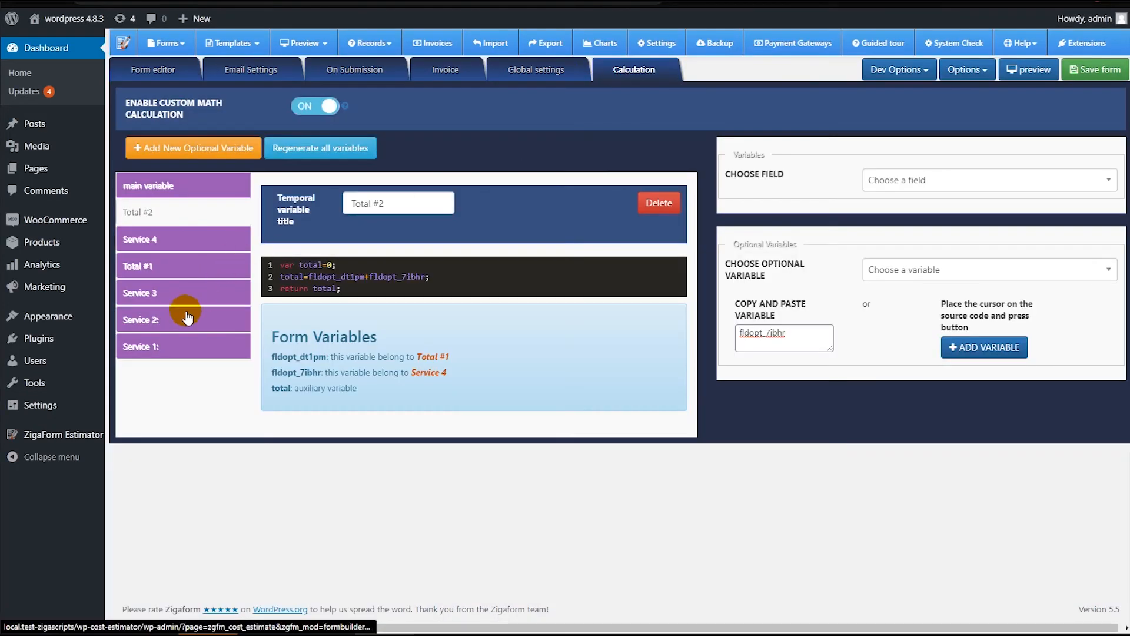
{"action": "left_click", "coordinate": [182, 240]}
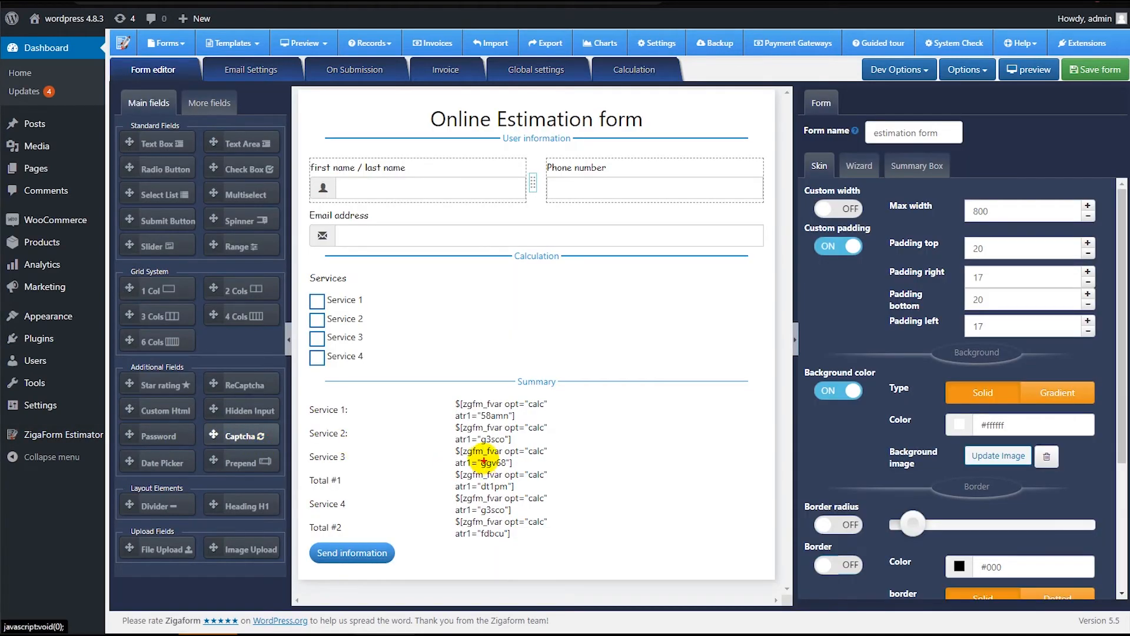
{"action": "left_click_drag", "start_coordinate": [452, 432], "coordinate": [543, 443]}
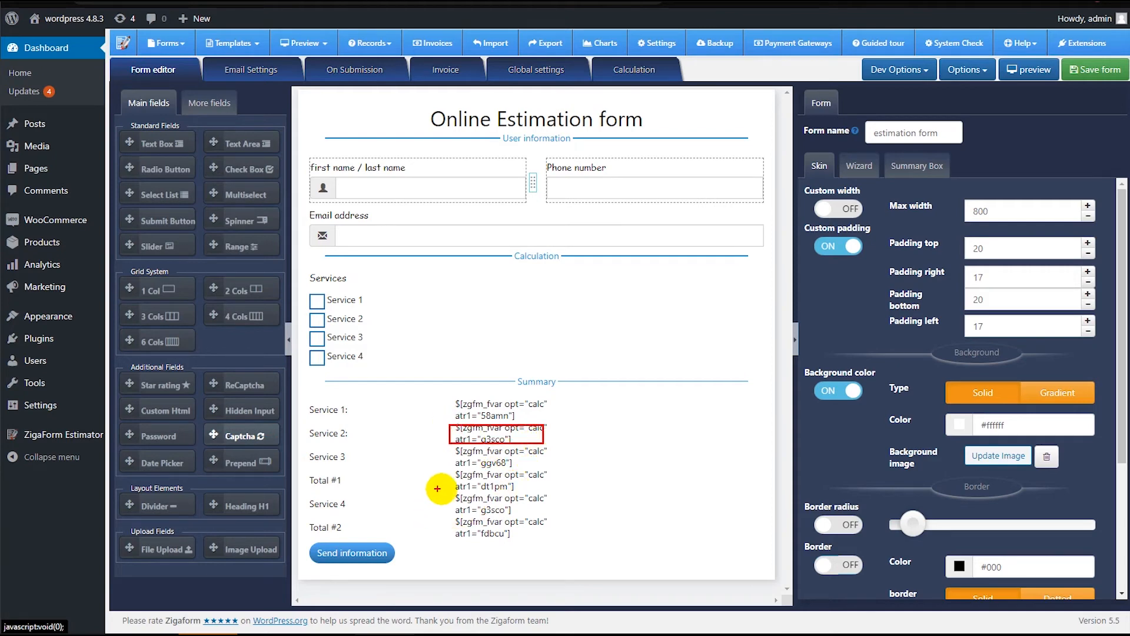
{"action": "left_click_drag", "start_coordinate": [516, 509], "coordinate": [563, 512]}
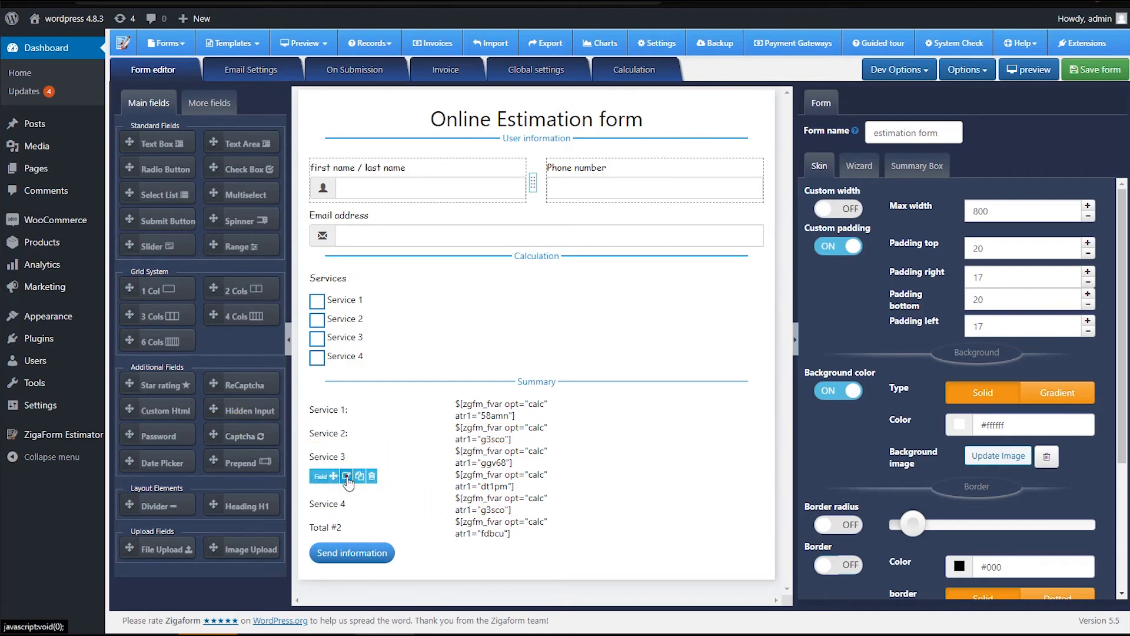
Open the summary table's custom HTML content for editing, enlarge the editor, and go to the Service 4 row.
{"action": "left_click", "coordinate": [347, 477]}
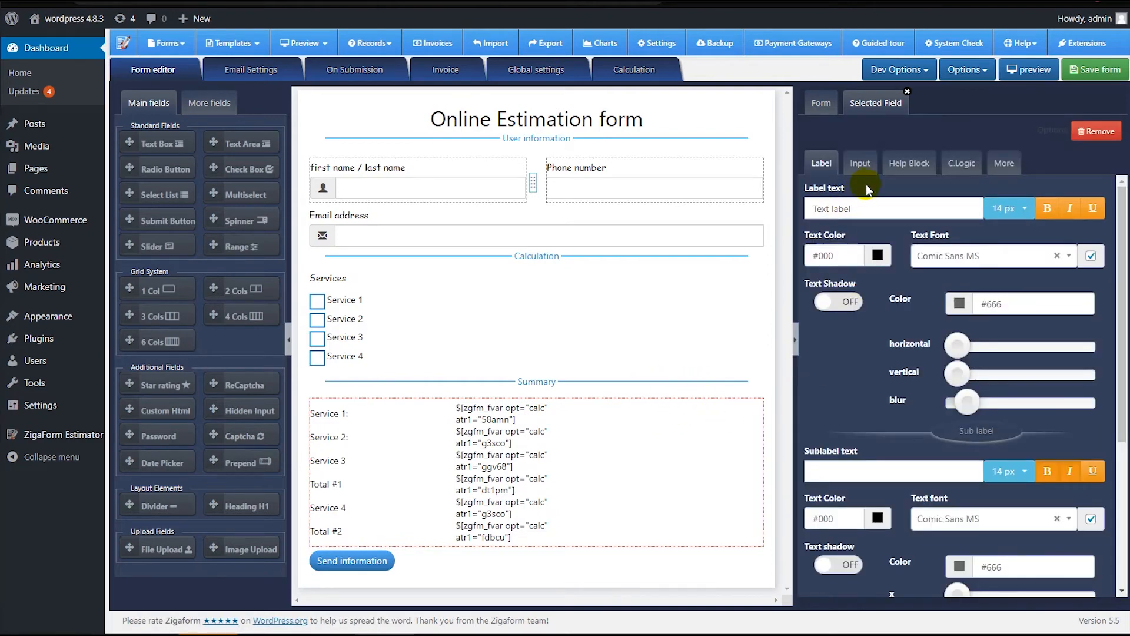
{"action": "left_click", "coordinate": [860, 165]}
{"action": "left_click_drag", "start_coordinate": [1092, 369], "coordinate": [1101, 527]}
{"action": "scroll", "coordinate": [1088, 455], "scroll_direction": "down", "scroll_amount": 2}
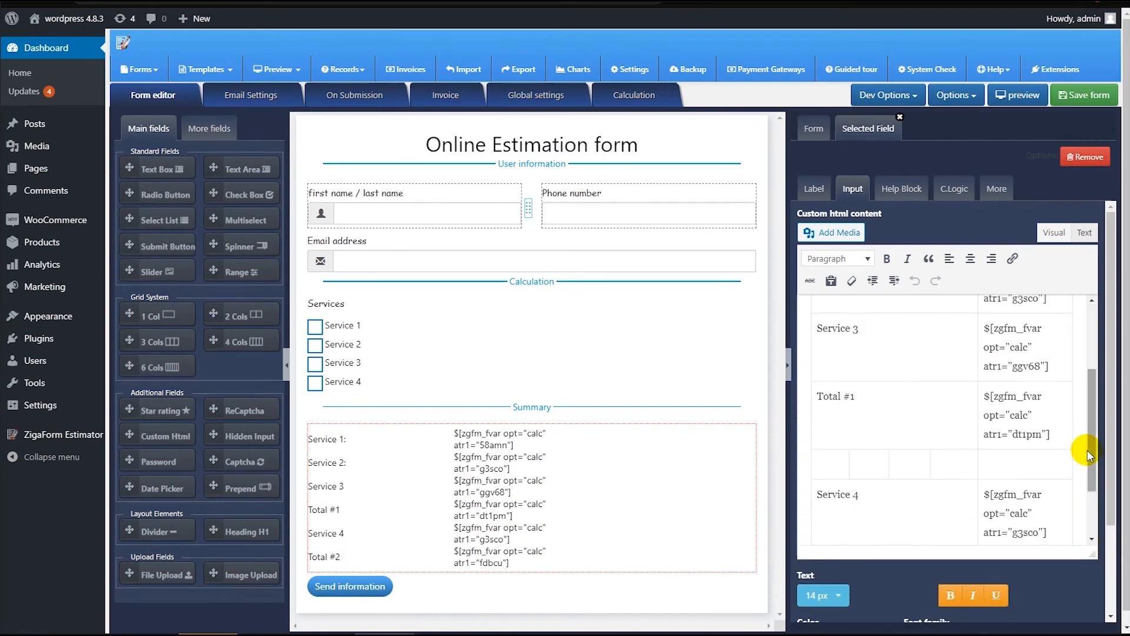
{"action": "scroll", "coordinate": [997, 477], "scroll_direction": "down", "scroll_amount": 1}
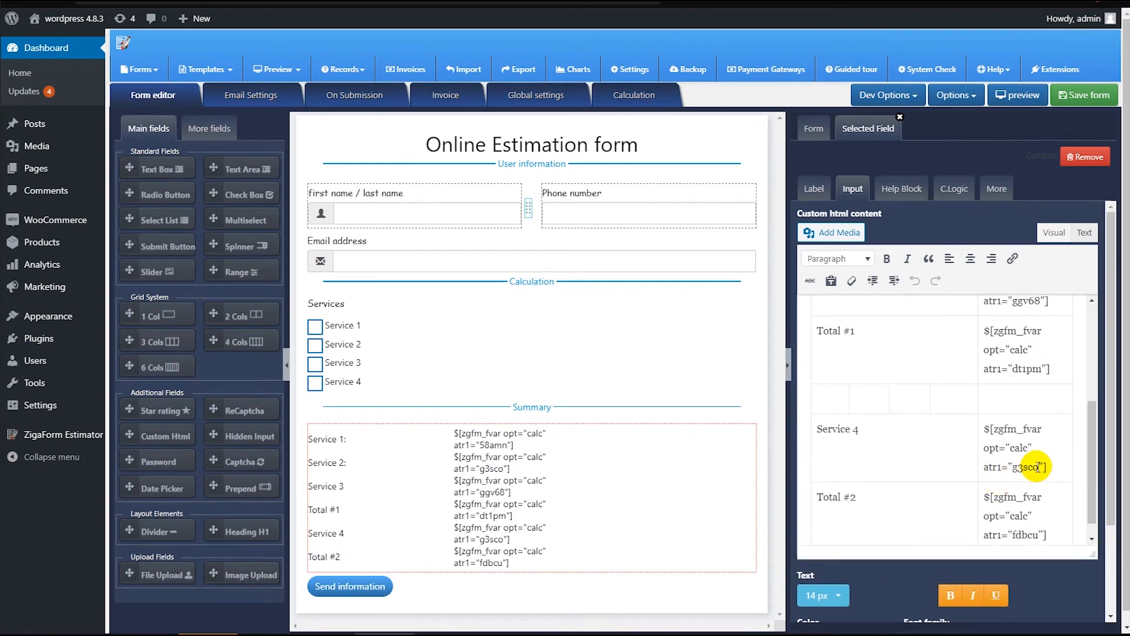
Copy the Service 4 calculation variable's code, [zgfm_fvar opt="calc" atr1="7ibhr"], from the form's variables list and close the list.
{"action": "left_click", "coordinate": [968, 98]}
{"action": "left_click", "coordinate": [972, 142]}
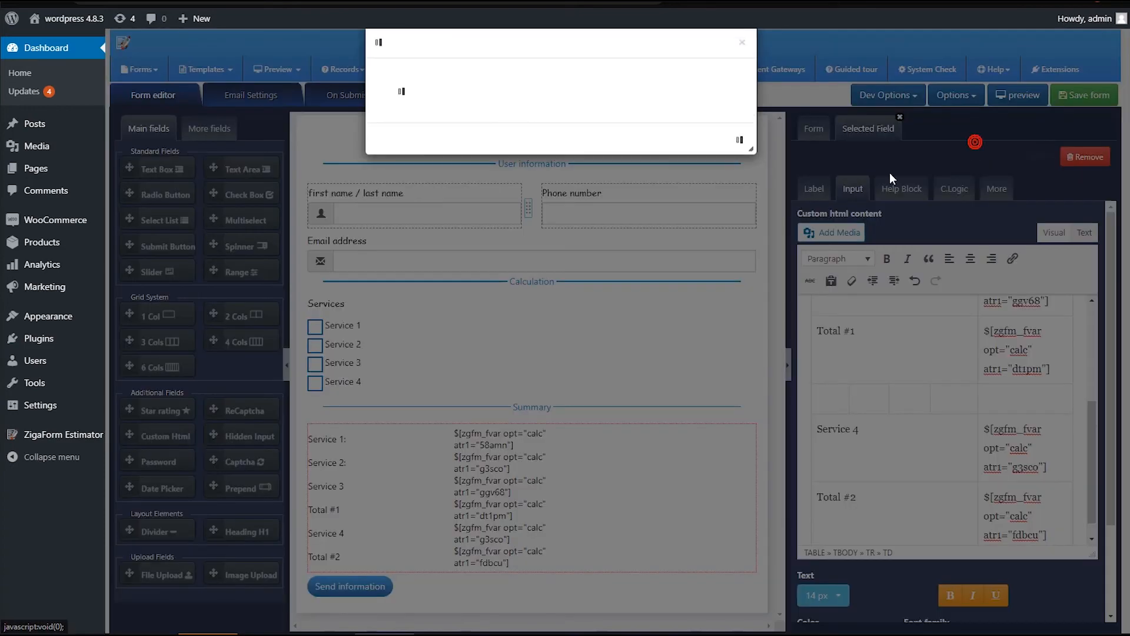
{"action": "scroll", "coordinate": [369, 442], "scroll_direction": "down", "scroll_amount": 5}
{"action": "left_click", "coordinate": [373, 425]}
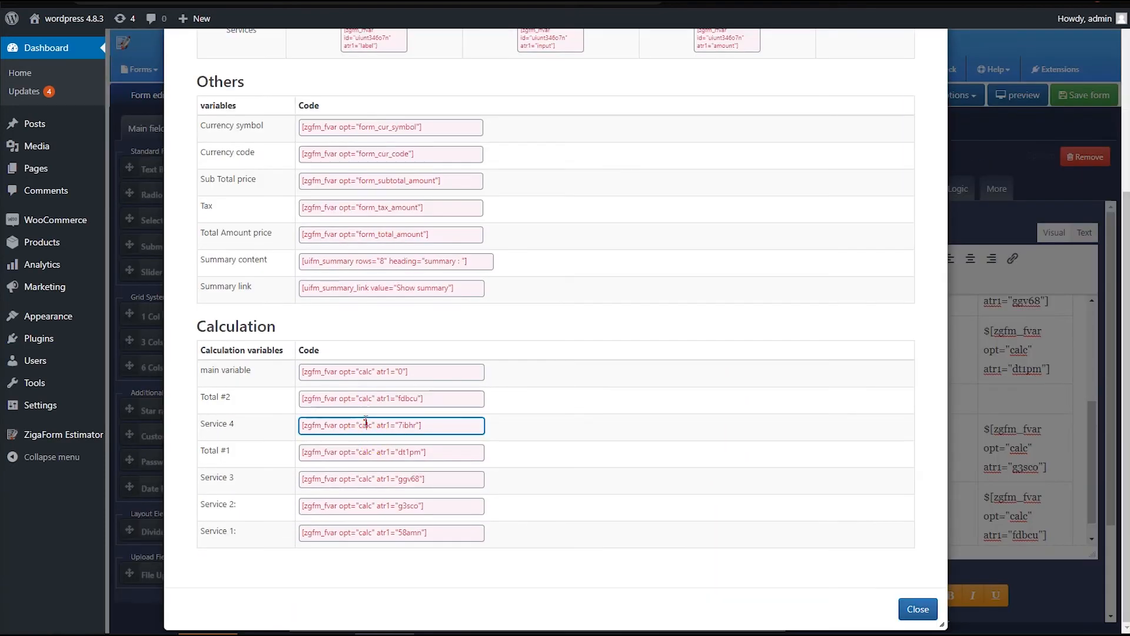
{"action": "key", "text": "ctrl+a"}
{"action": "left_click", "coordinate": [916, 609]}
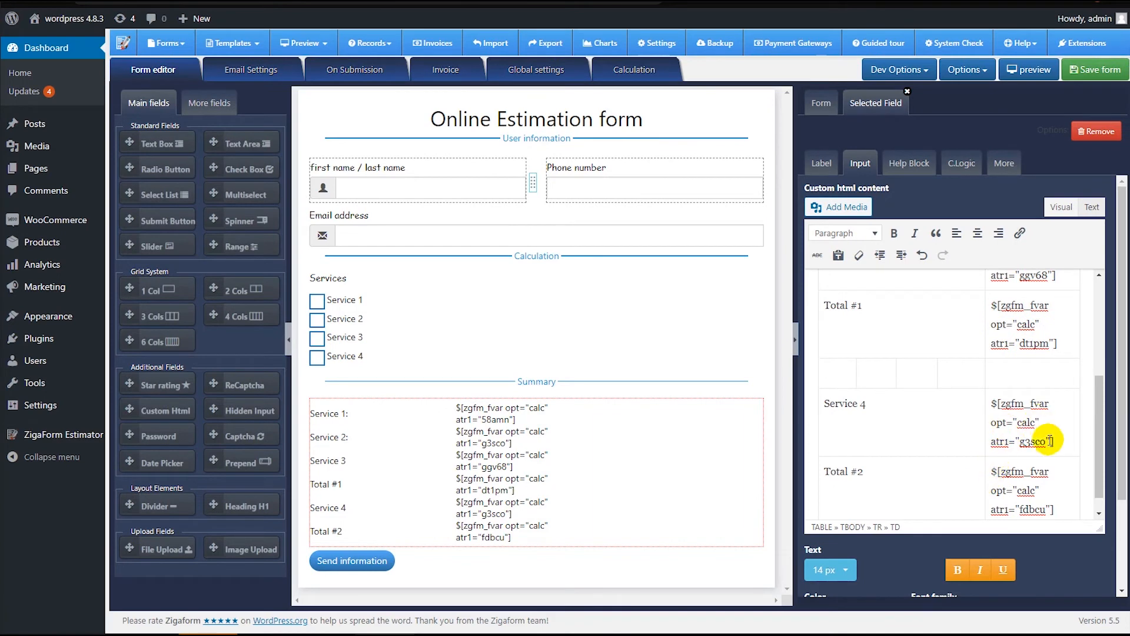
Replace the Service 4 amount in the summary table with $[zgfm_fvar opt="calc" atr1="7ibhr"] and save the form.
{"action": "left_click_drag", "start_coordinate": [1055, 443], "coordinate": [1003, 405]}
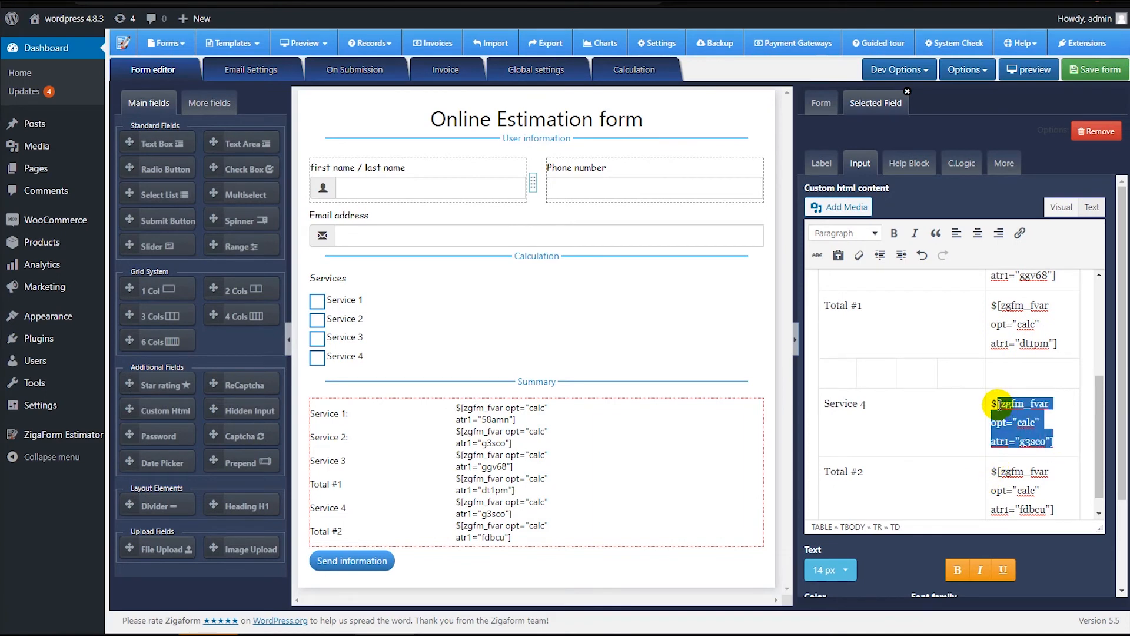
{"action": "type", "text": "$[zgfm_fvar opt=\"calc\" atr1=\"7ibhr\"]"}
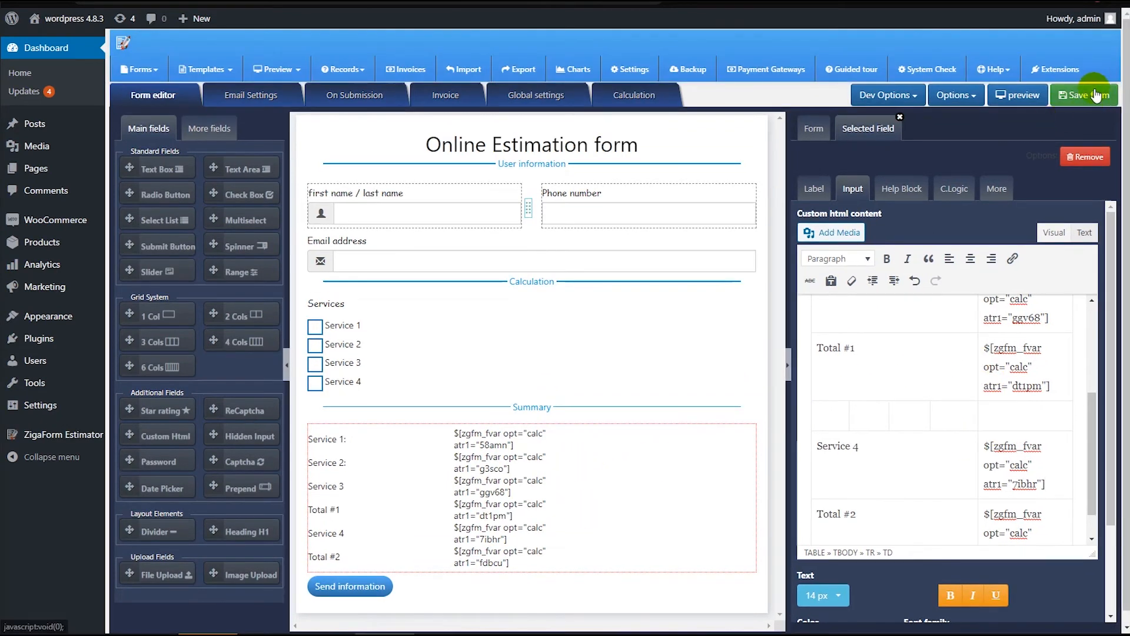
{"action": "left_click", "coordinate": [1096, 96]}
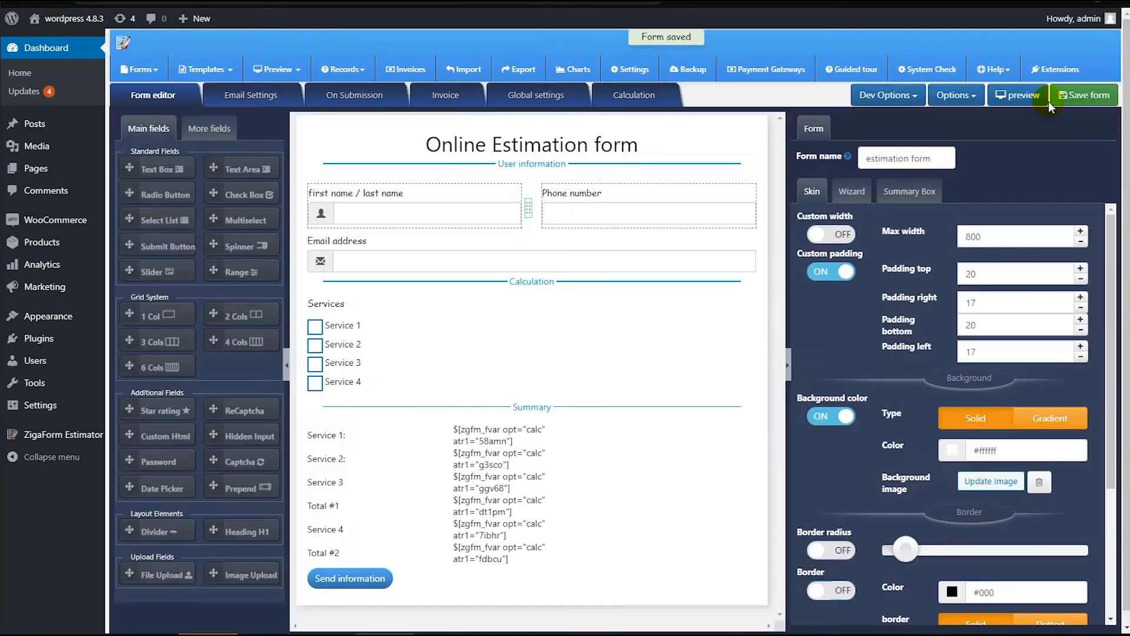
Preview the form, tick Service 1 through Service 4, compare the summary amounts with the Excel workbook, and close the preview.
{"action": "left_click", "coordinate": [1014, 99]}
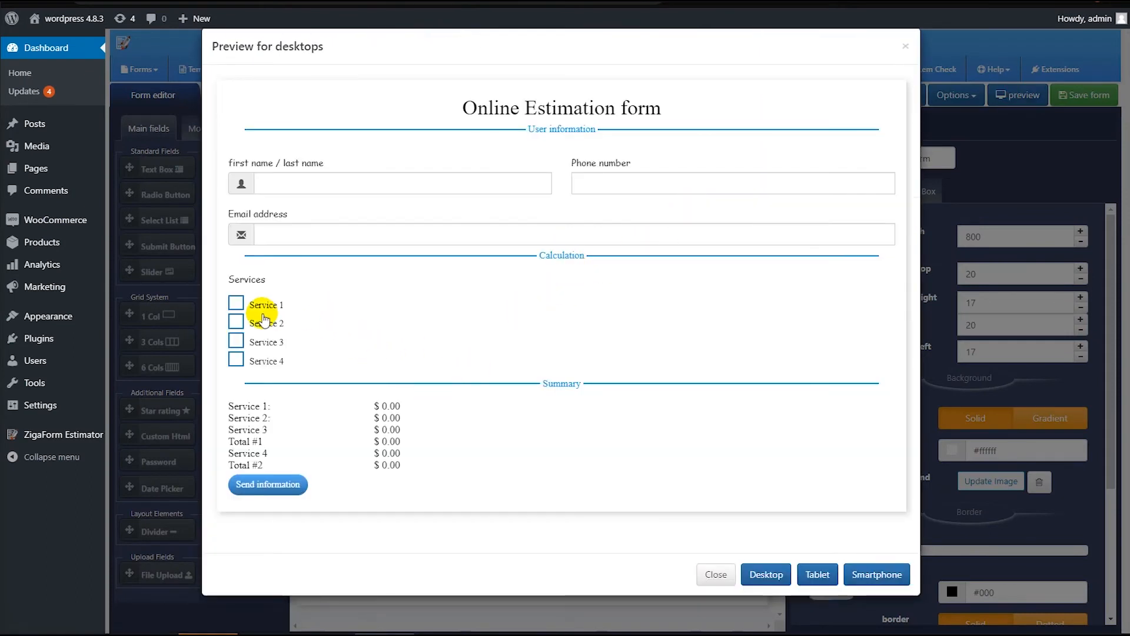
{"action": "left_click", "coordinate": [236, 304]}
{"action": "left_click", "coordinate": [236, 323]}
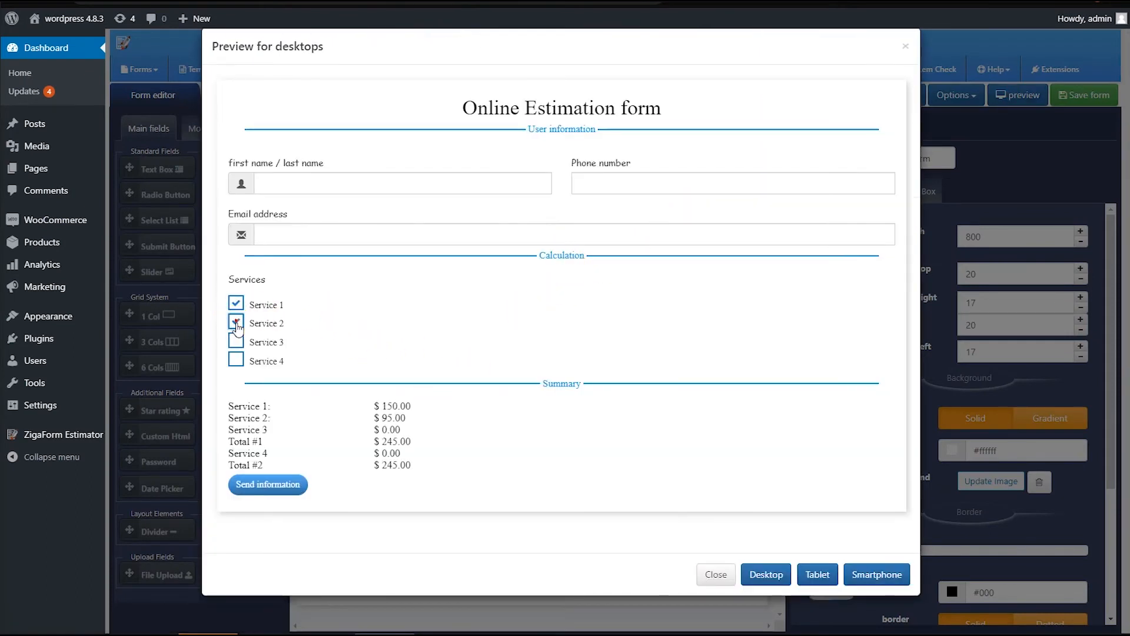
{"action": "left_click", "coordinate": [236, 342]}
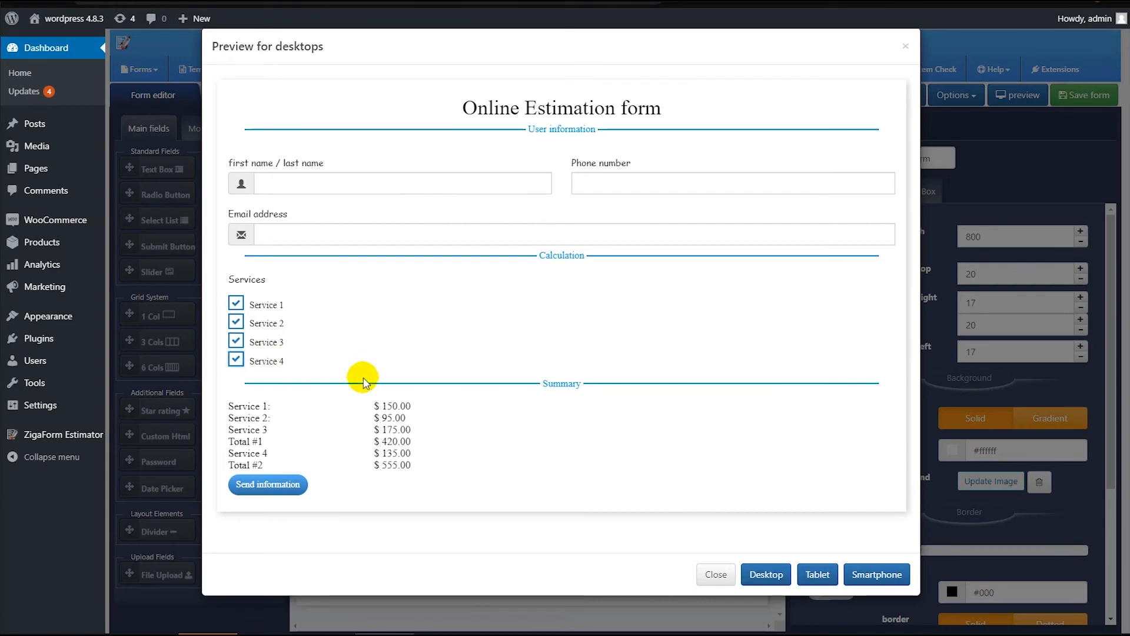
{"action": "left_click", "coordinate": [680, 635]}
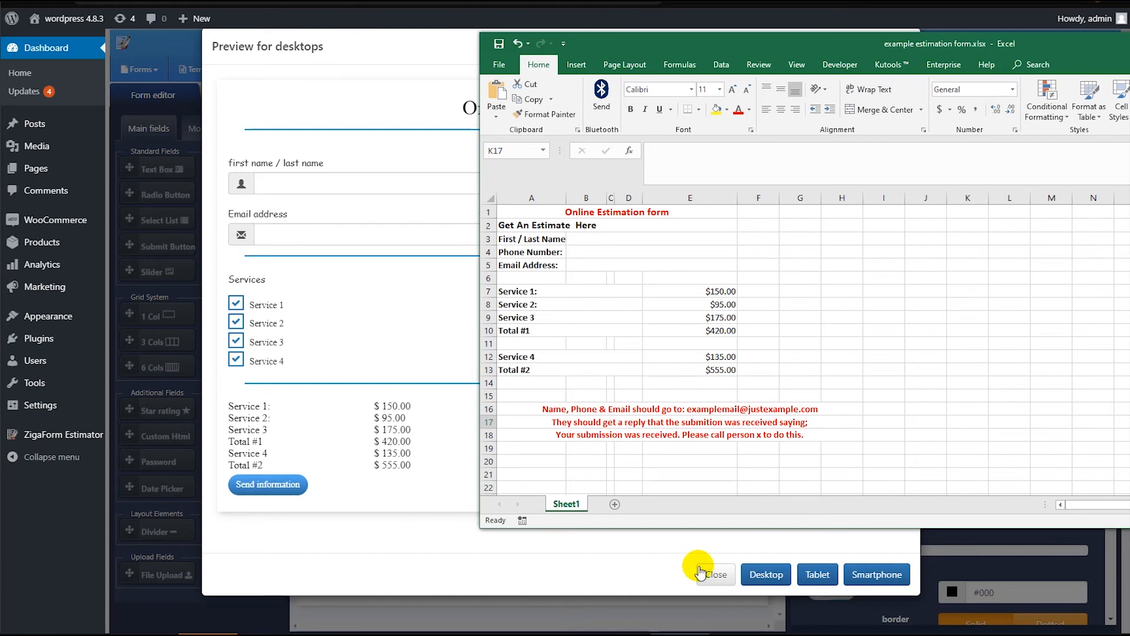
{"action": "left_click", "coordinate": [723, 577]}
{"action": "left_click", "coordinate": [717, 575]}
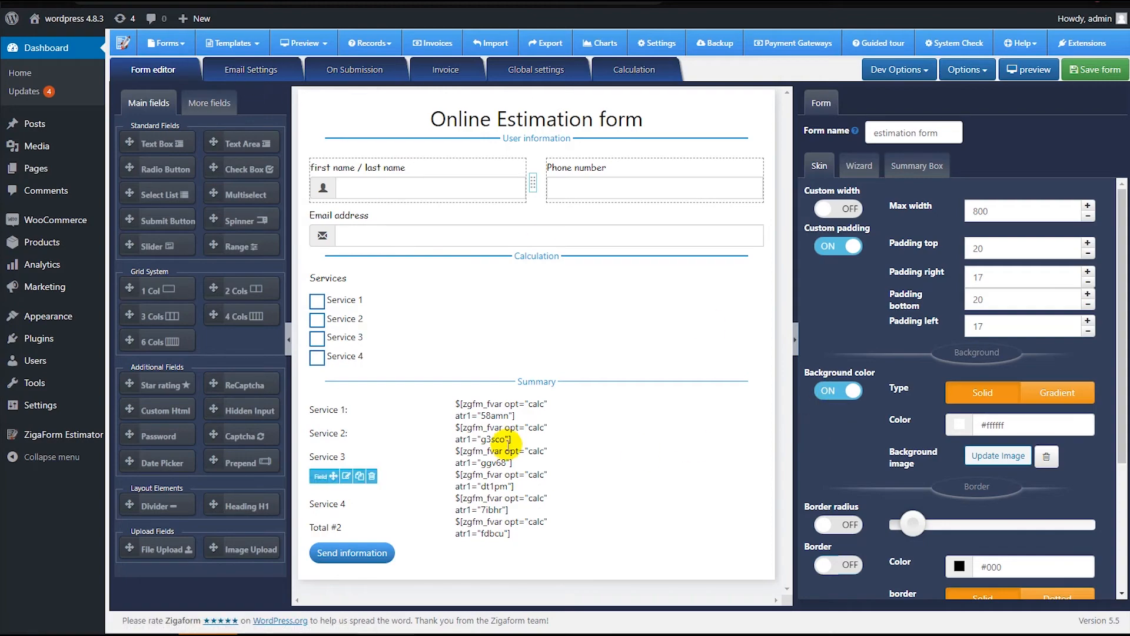
Look over the admin email template in the email settings and return to the form editor.
{"action": "left_click", "coordinate": [230, 82]}
{"action": "scroll", "coordinate": [332, 304], "scroll_direction": "down", "scroll_amount": 5}
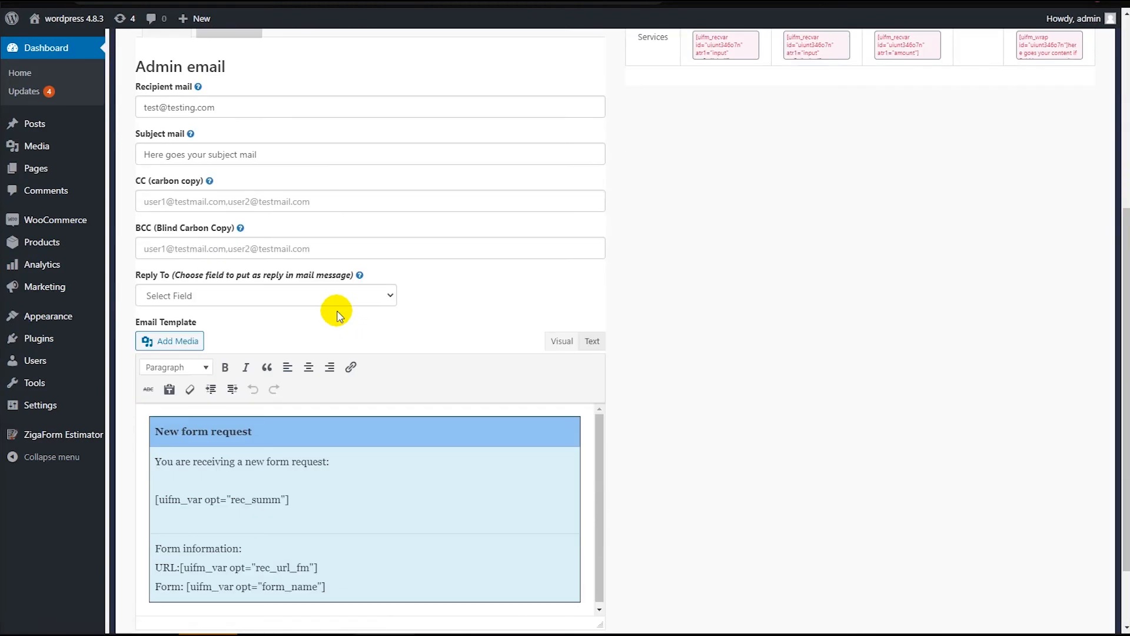
{"action": "scroll", "coordinate": [386, 301], "scroll_direction": "up", "scroll_amount": 5}
{"action": "left_click", "coordinate": [158, 97]}
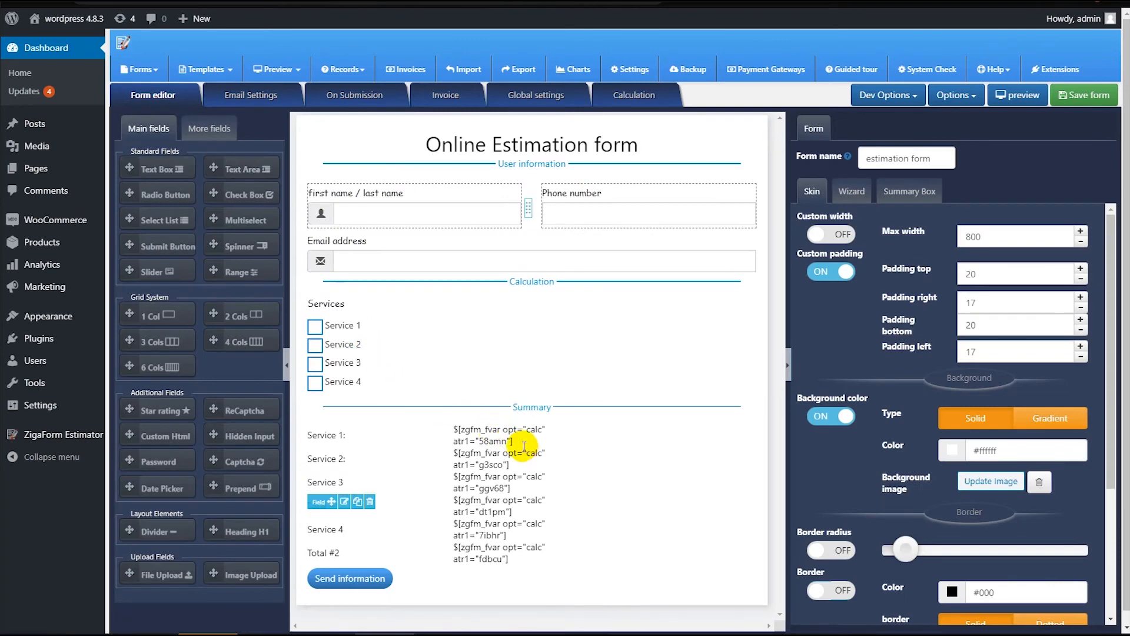
Copy the complete HTML source of the summary table's custom content and return its editor to the visual view.
{"action": "left_click", "coordinate": [345, 502]}
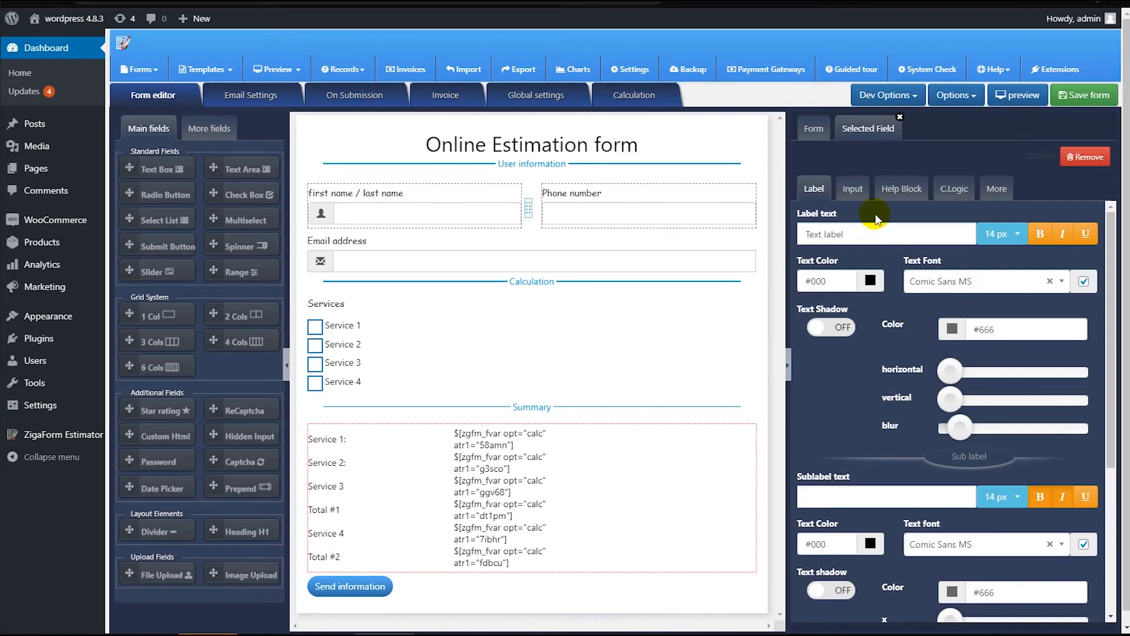
{"action": "left_click", "coordinate": [853, 188]}
{"action": "left_click", "coordinate": [1084, 232]}
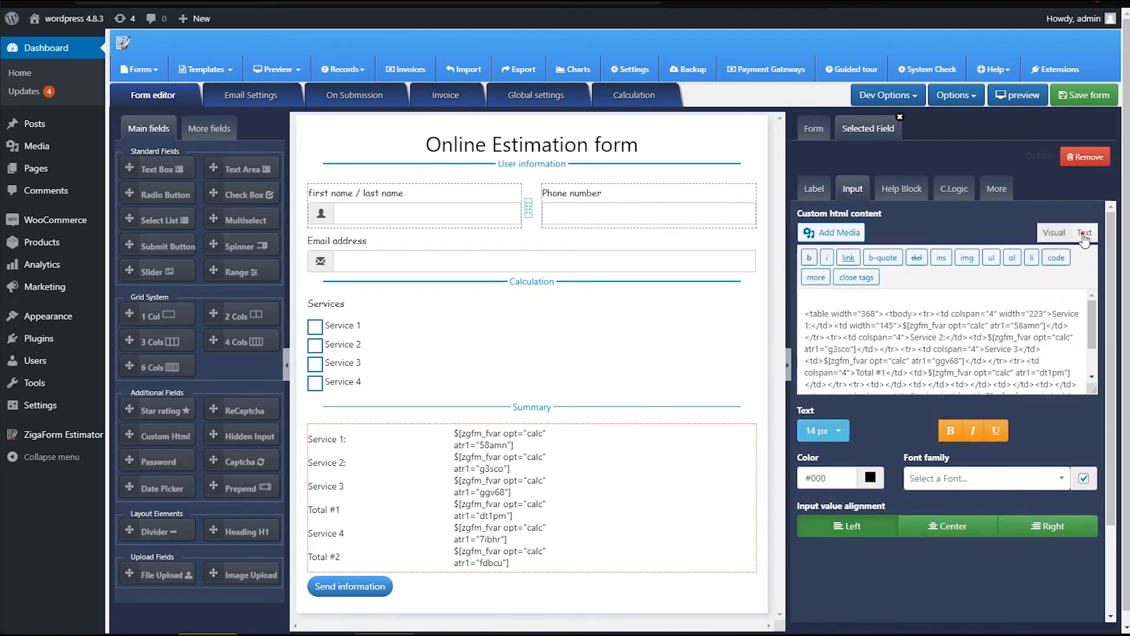
{"action": "left_click", "coordinate": [951, 321]}
{"action": "key", "text": "ctrl+a"}
{"action": "key", "text": "ctrl+c"}
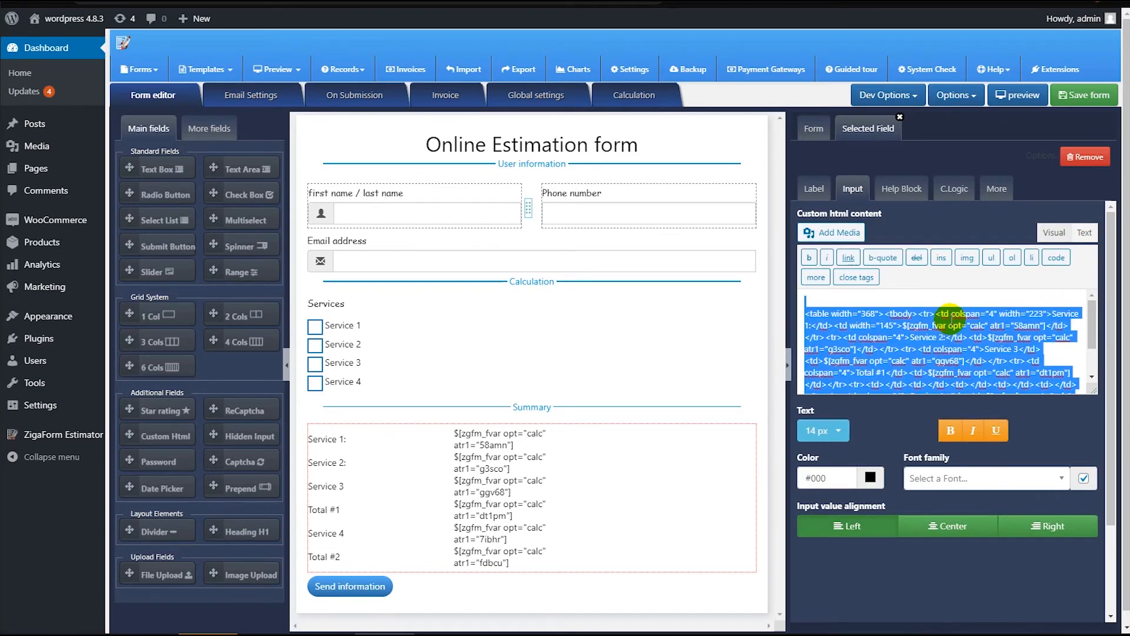
{"action": "left_click", "coordinate": [1049, 235]}
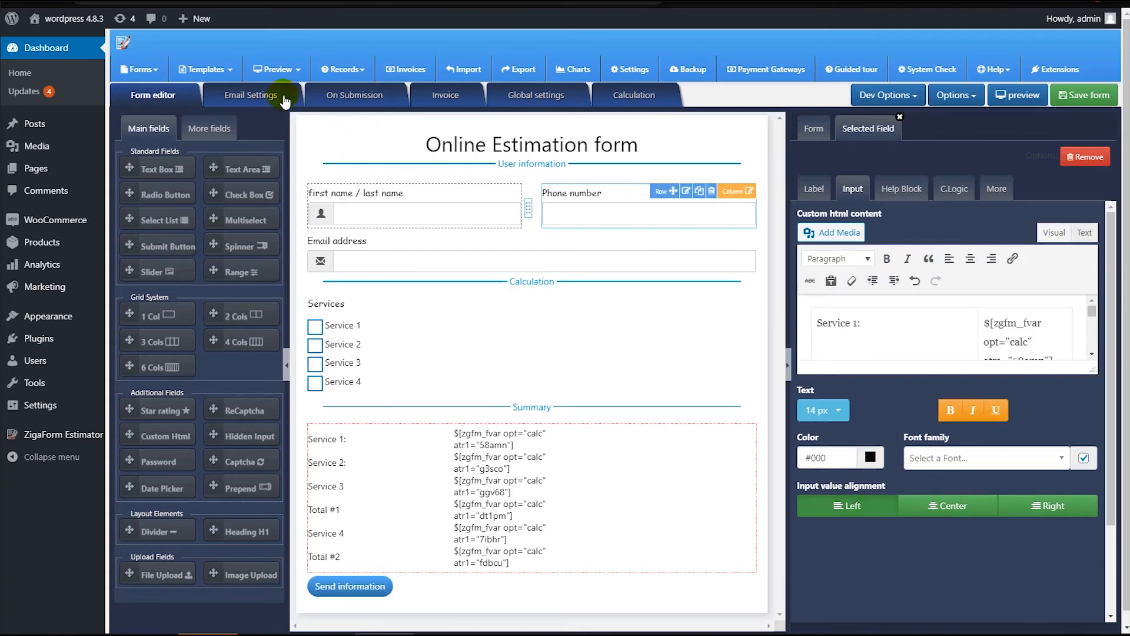
In the admin email template, replace the [uifm_var opt="rec_summ"] code with the placeholder text "here the content".
{"action": "left_click", "coordinate": [284, 100]}
{"action": "scroll", "coordinate": [518, 380], "scroll_direction": "down", "scroll_amount": 5}
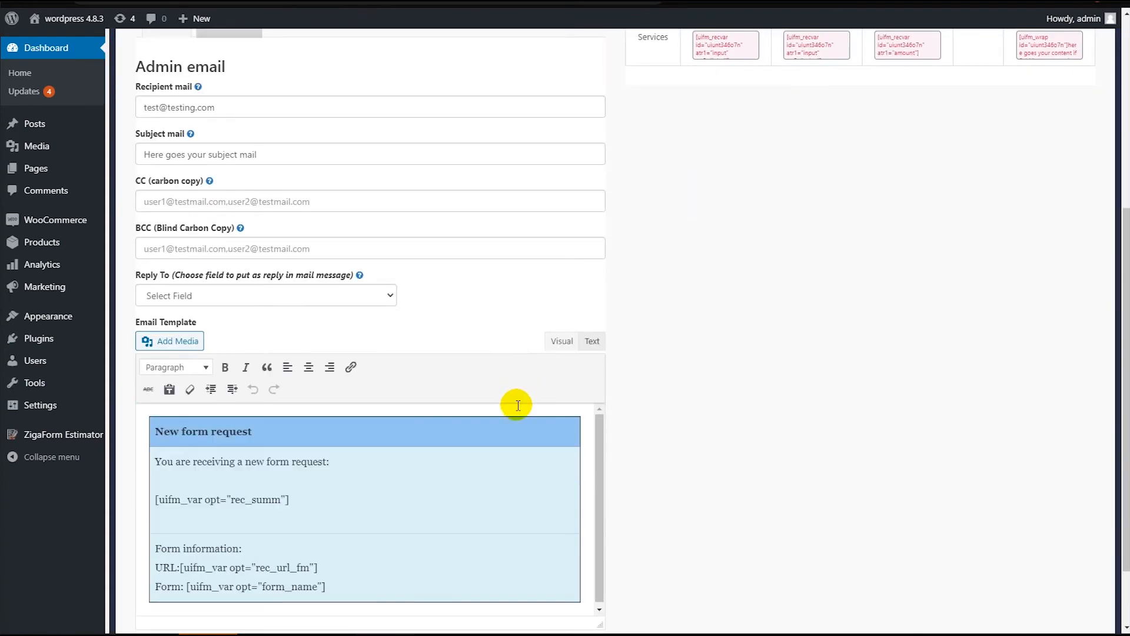
{"action": "left_click", "coordinate": [326, 499]}
{"action": "left_click_drag", "start_coordinate": [325, 499], "coordinate": [189, 488]}
{"action": "type", "text": "here the content"}
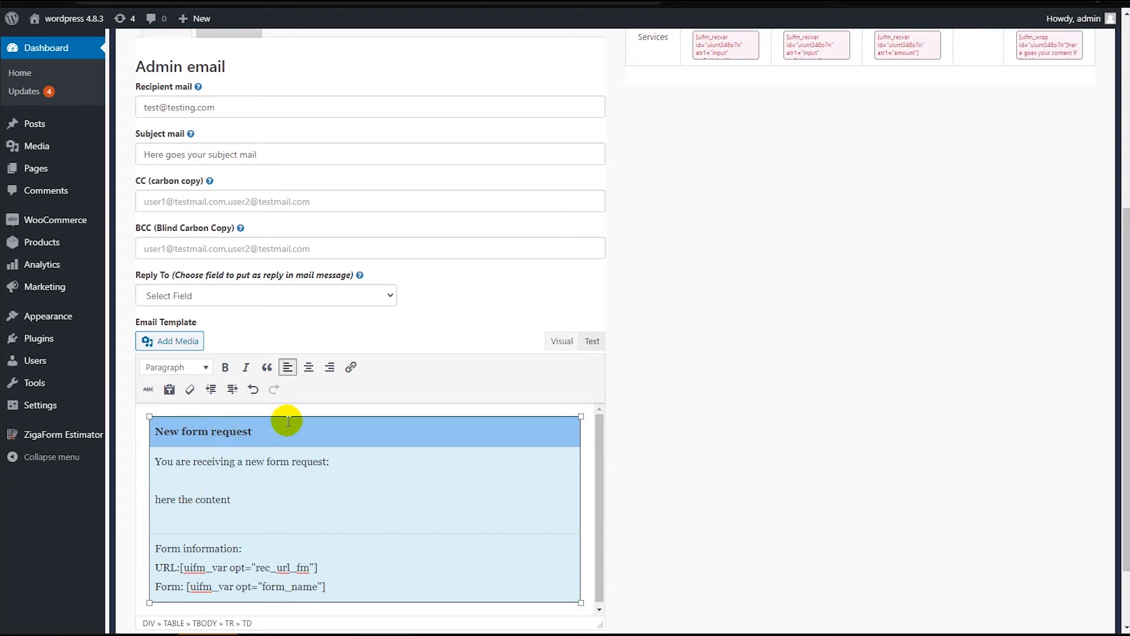
Replace the "here the content" placeholder in the email template's source with the copied summary table HTML and check the rendered template.
{"action": "left_click", "coordinate": [591, 347]}
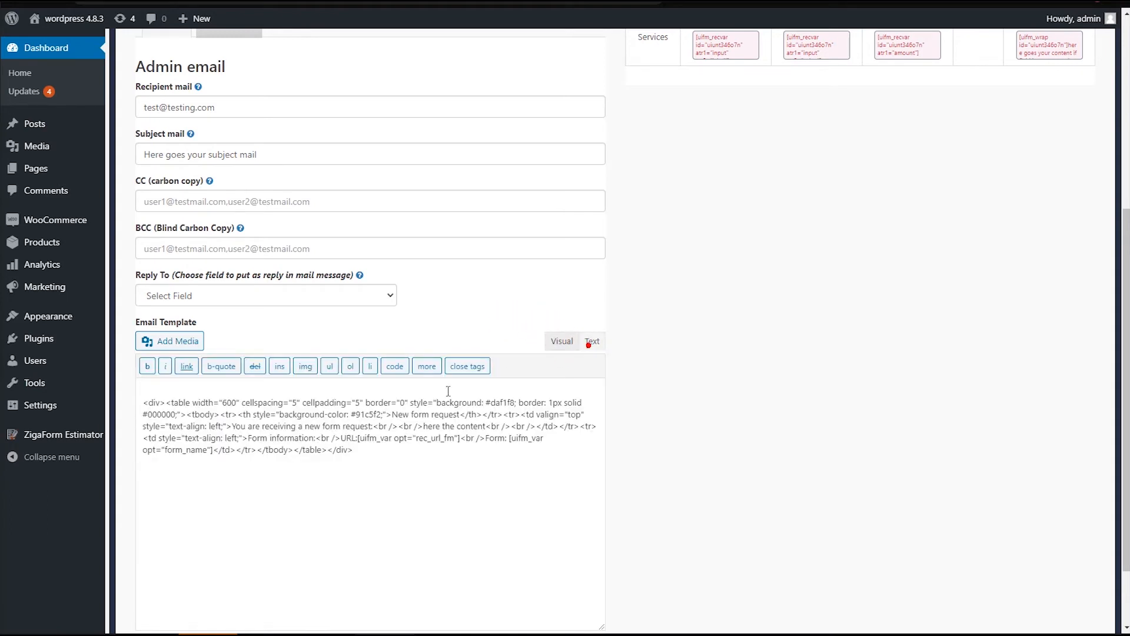
{"action": "left_click", "coordinate": [303, 427]}
{"action": "left_click_drag", "start_coordinate": [424, 427], "coordinate": [478, 428]}
{"action": "key", "text": "BackSpace"}
{"action": "key", "text": "ctrl+v"}
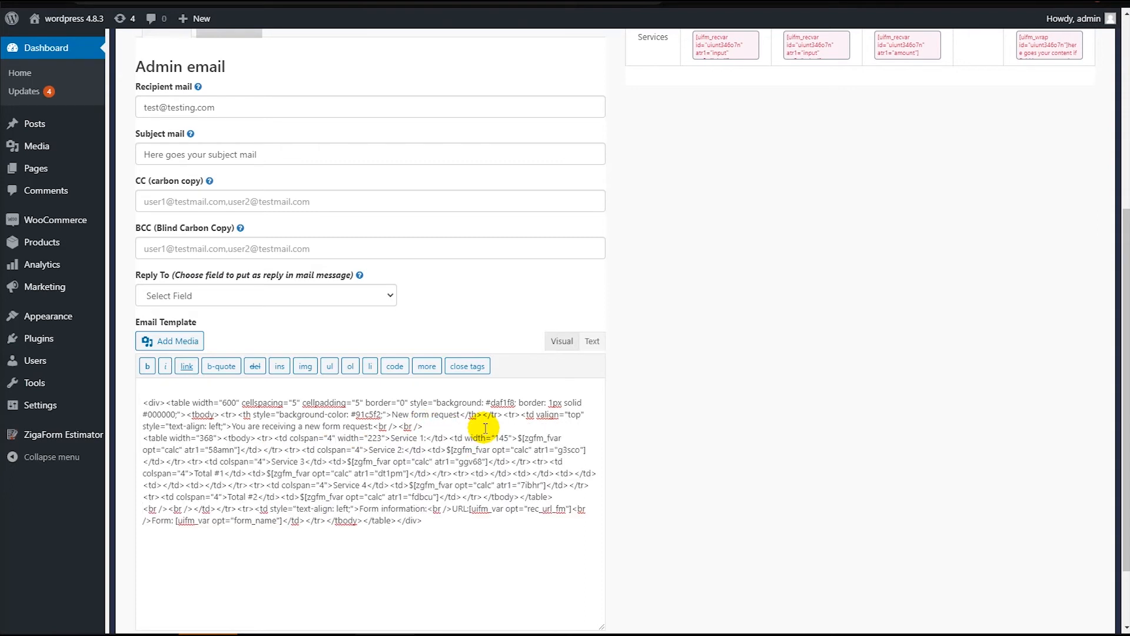
{"action": "left_click", "coordinate": [562, 342]}
{"action": "scroll", "coordinate": [371, 481], "scroll_direction": "down", "scroll_amount": 10}
{"action": "scroll", "coordinate": [405, 486], "scroll_direction": "up", "scroll_amount": 10}
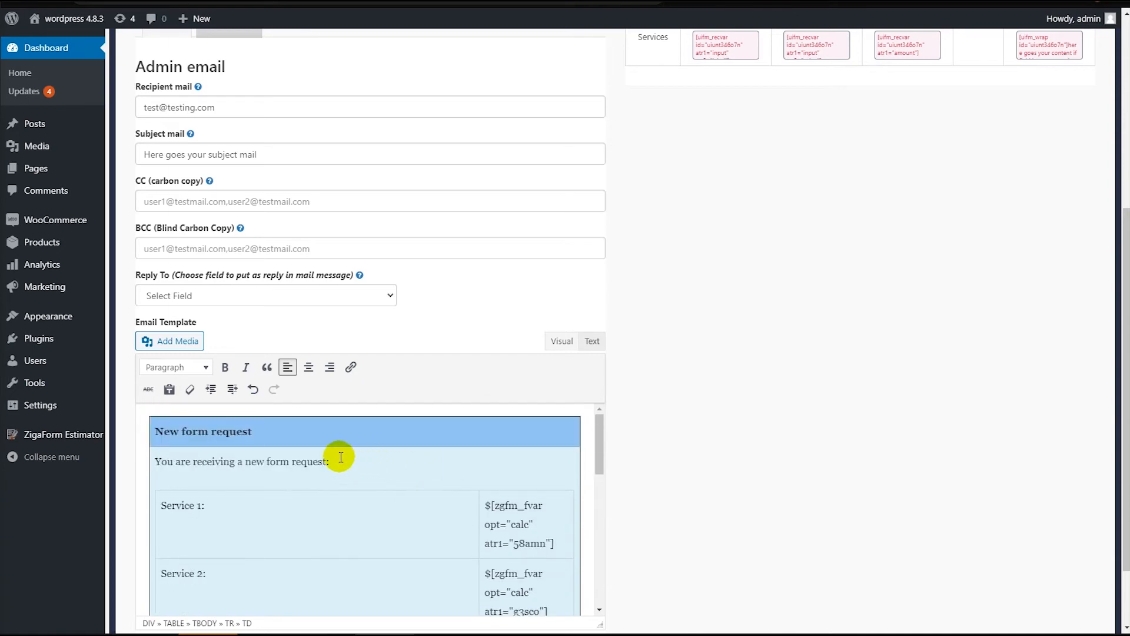
Add the lines "firstname:", "phone:" and "email:" below "You are receiving a new form request:" in the admin email template.
{"action": "left_click", "coordinate": [357, 474]}
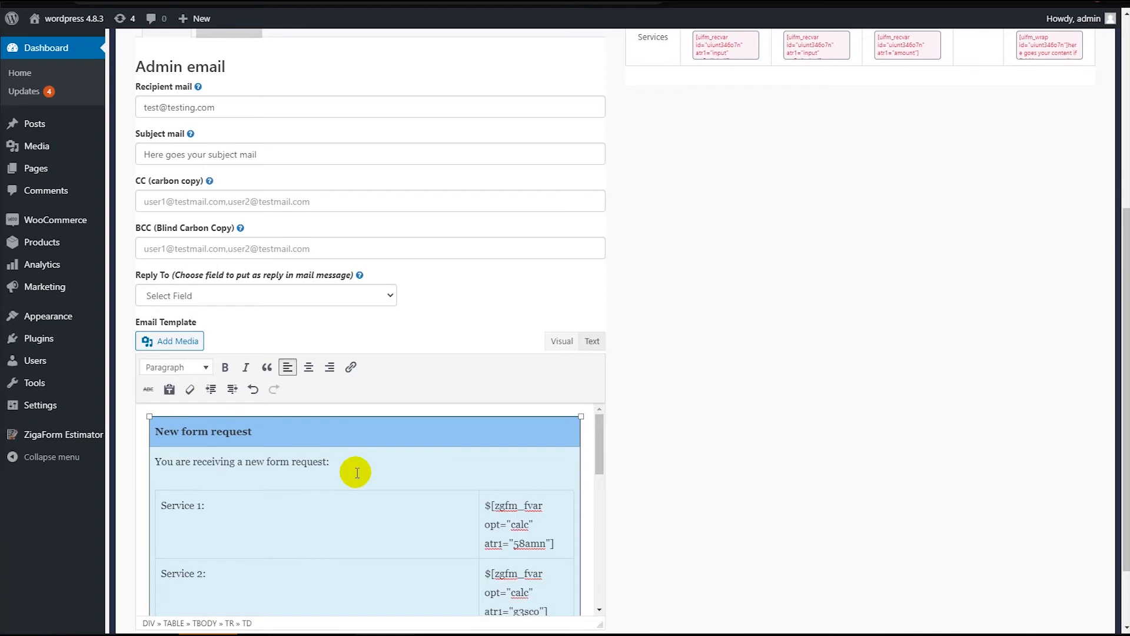
{"action": "key", "text": "Return"}
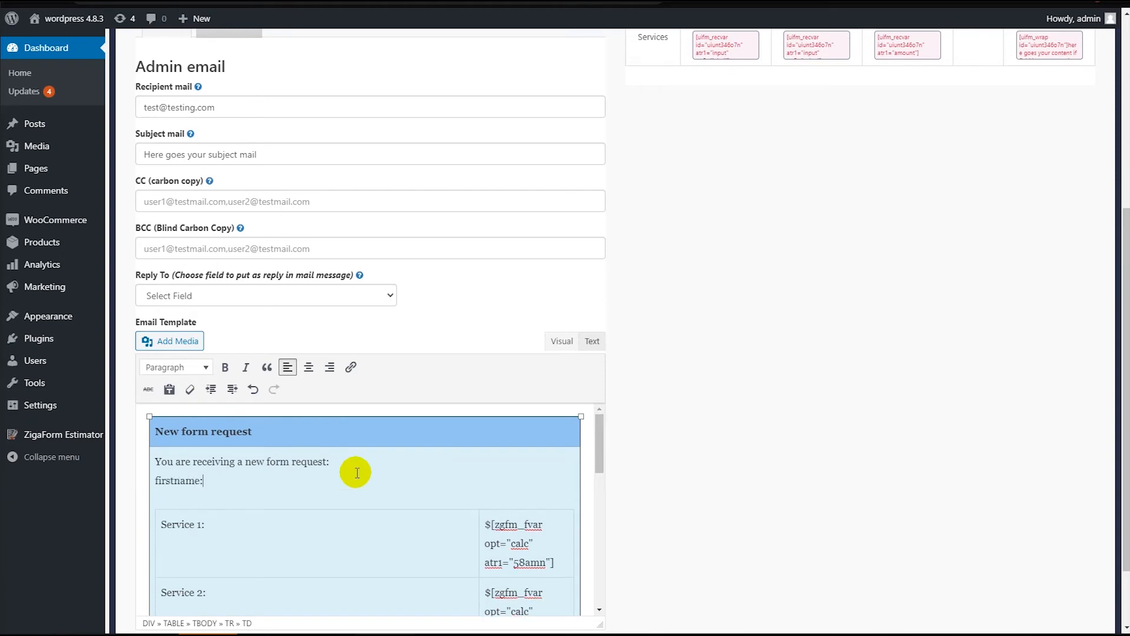
{"action": "key", "text": "Return"}
{"action": "type", "text": "phone:"}
{"action": "key", "text": "Return"}
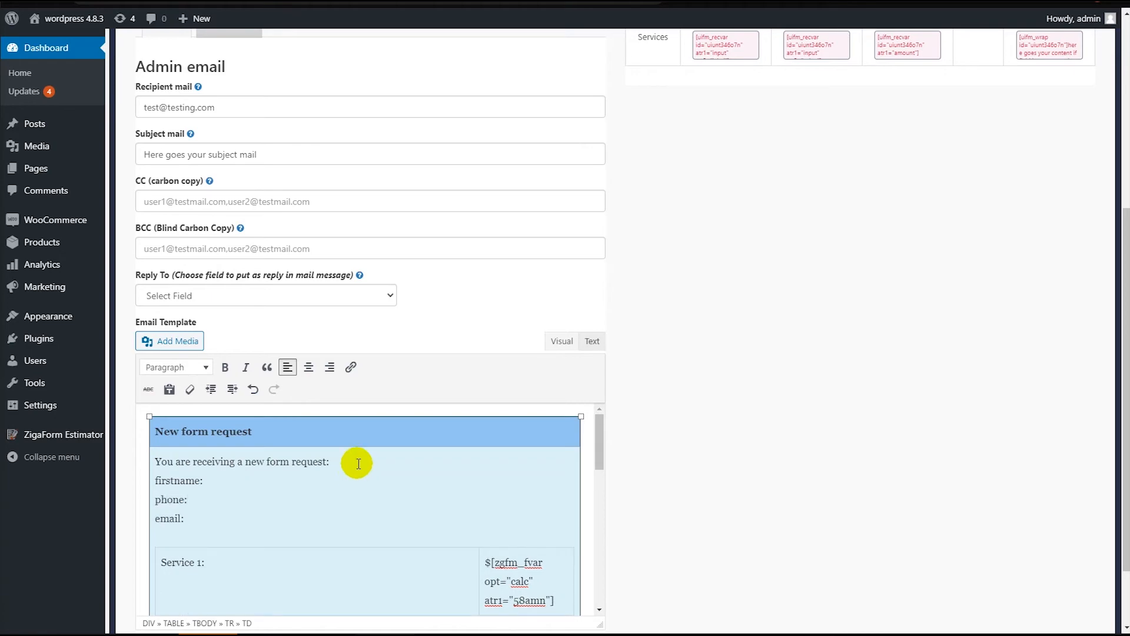
{"action": "scroll", "coordinate": [671, 434], "scroll_direction": "up", "scroll_amount": 5}
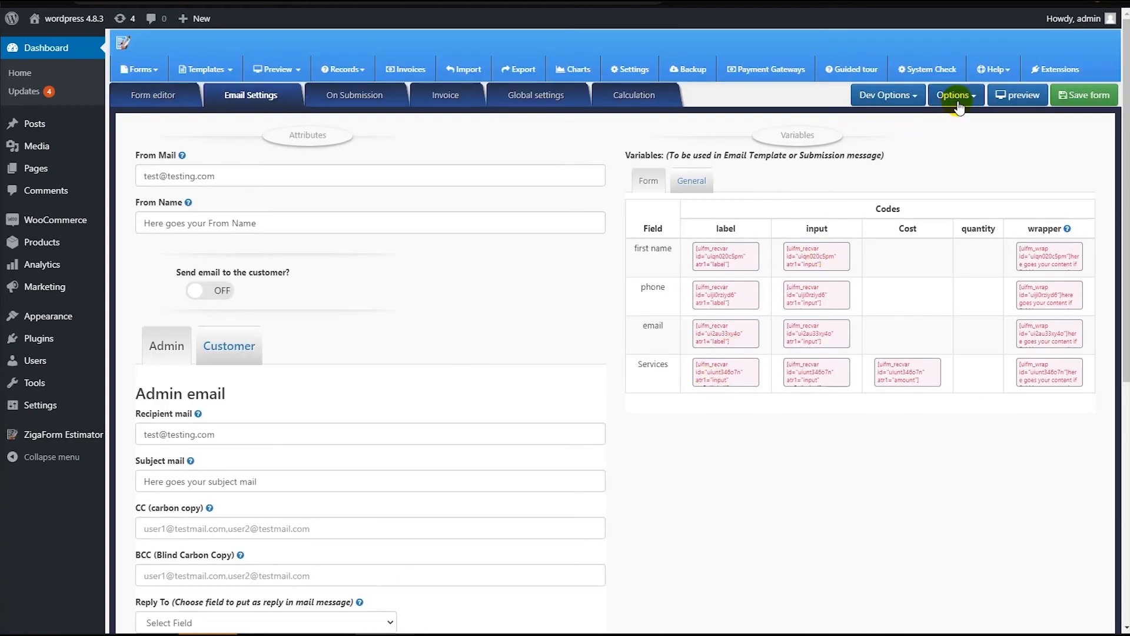
Compare the form's backend and frontend variables and copy the backend input code of the first name field.
{"action": "left_click", "coordinate": [957, 103]}
{"action": "left_click", "coordinate": [982, 136]}
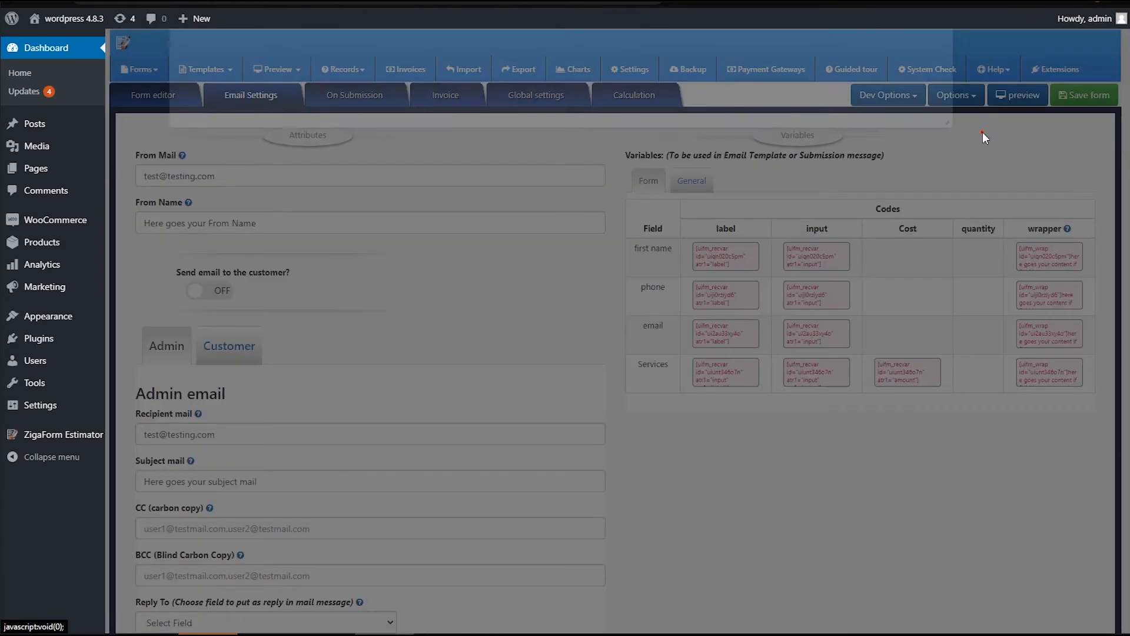
{"action": "left_click", "coordinate": [222, 182]}
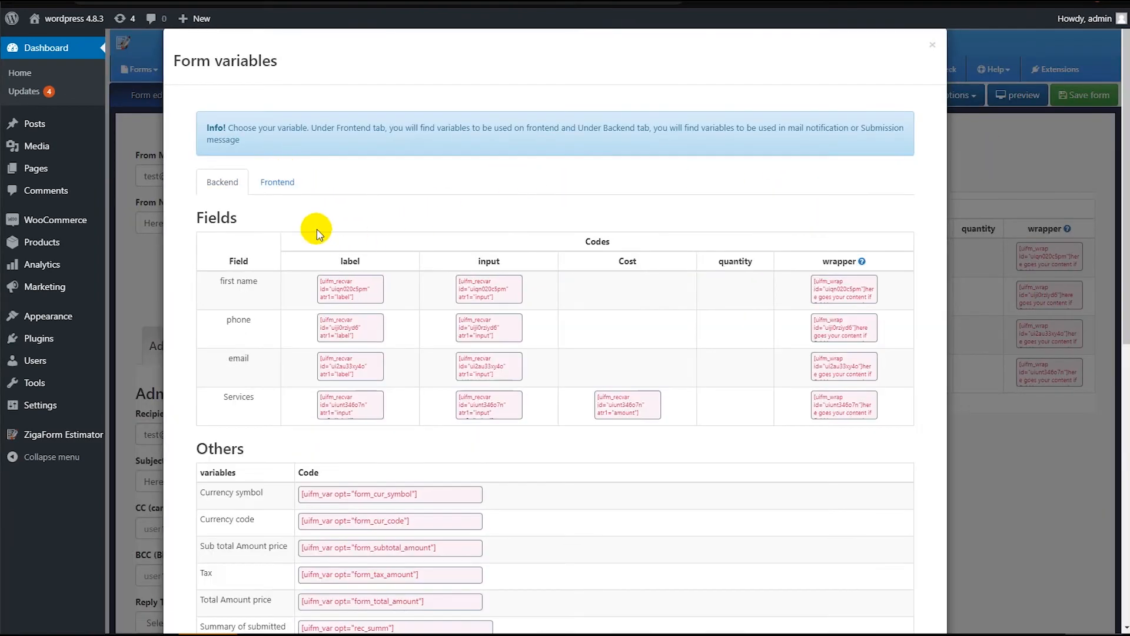
{"action": "left_click", "coordinate": [277, 182]}
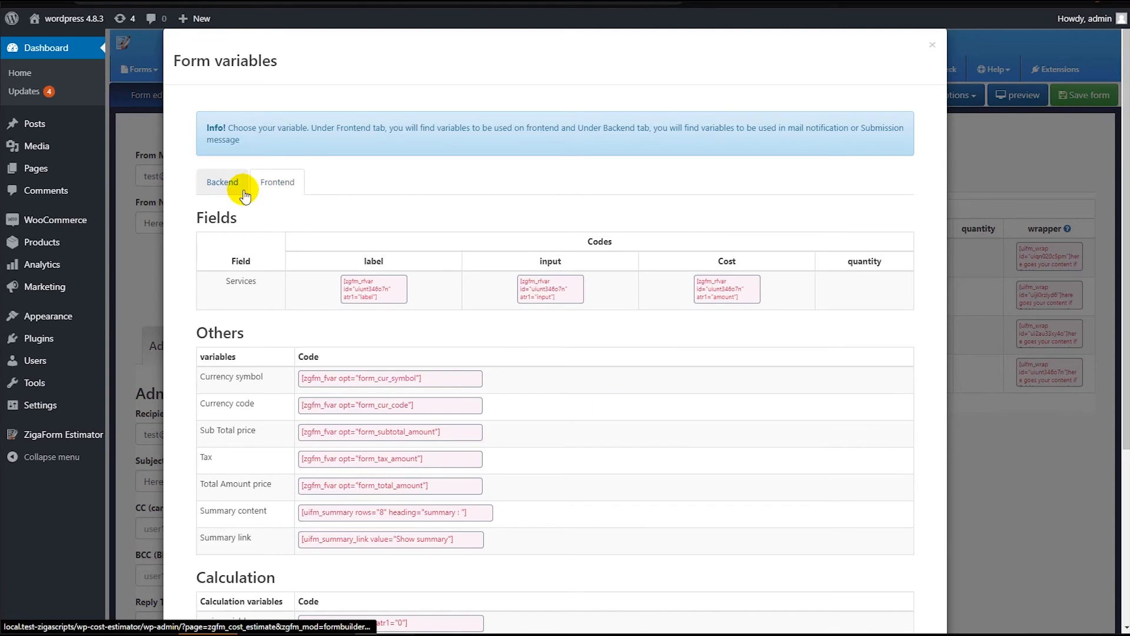
{"action": "left_click", "coordinate": [222, 182]}
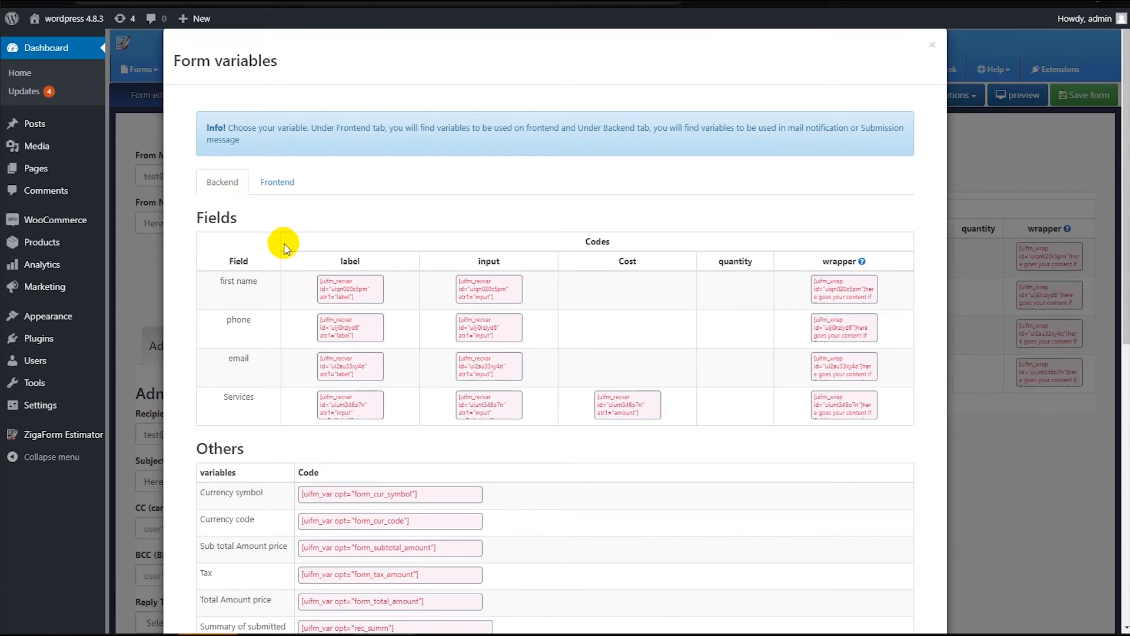
{"action": "scroll", "coordinate": [278, 245], "scroll_direction": "down", "scroll_amount": 5}
{"action": "scroll", "coordinate": [280, 250], "scroll_direction": "down", "scroll_amount": 3}
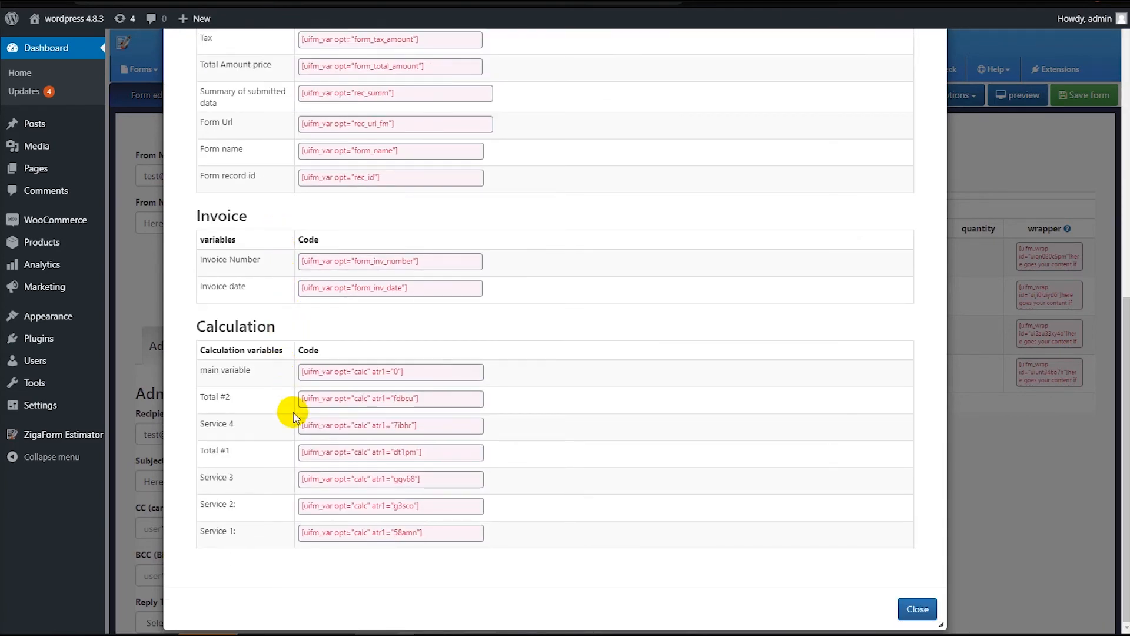
{"action": "scroll", "coordinate": [294, 445], "scroll_direction": "up", "scroll_amount": 6}
{"action": "left_click", "coordinate": [479, 149]}
{"action": "key", "text": "ctrl+c"}
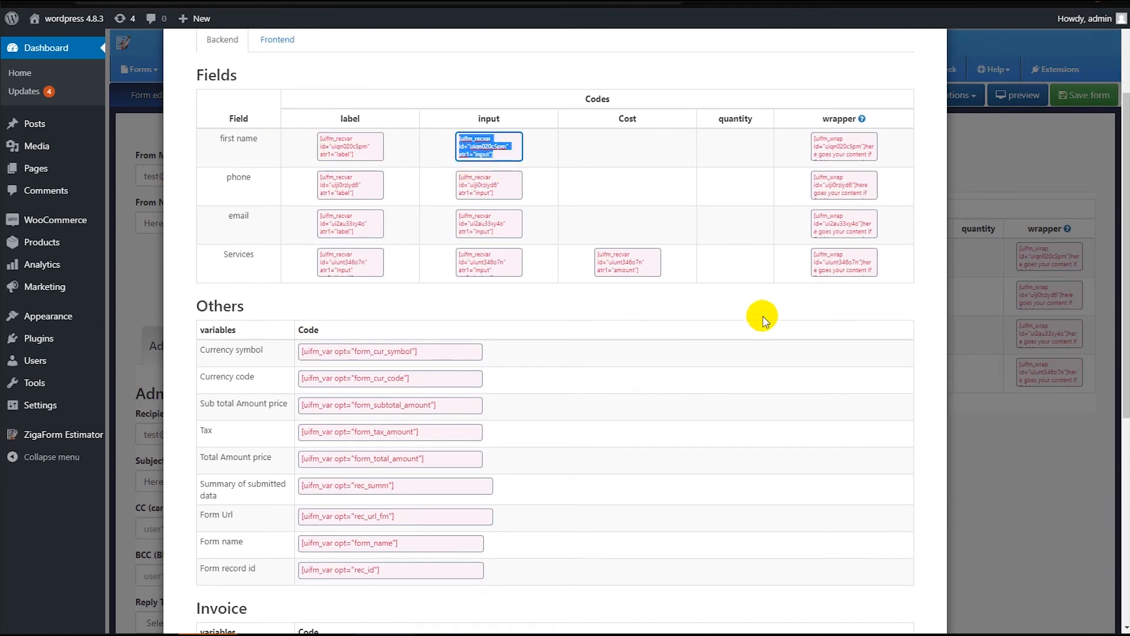
Insert the copied first name input code after "firstname:" in the admin email template.
{"action": "scroll", "coordinate": [842, 503], "scroll_direction": "down", "scroll_amount": 4}
{"action": "scroll", "coordinate": [842, 503], "scroll_direction": "down", "scroll_amount": 3}
{"action": "left_click", "coordinate": [920, 606]}
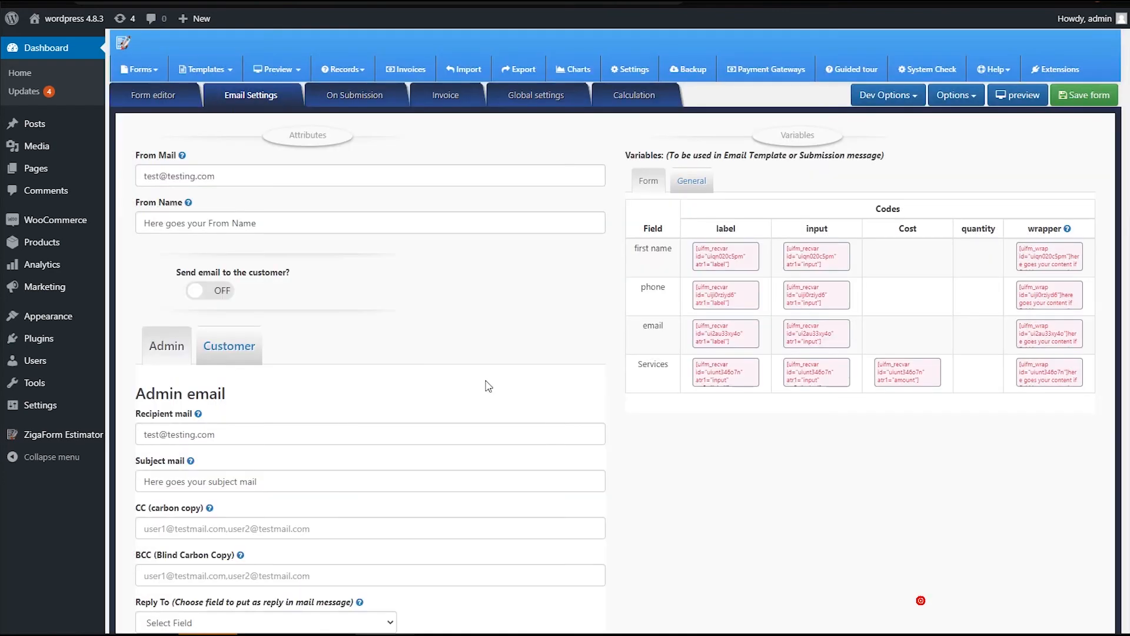
{"action": "scroll", "coordinate": [283, 470], "scroll_direction": "down", "scroll_amount": 6}
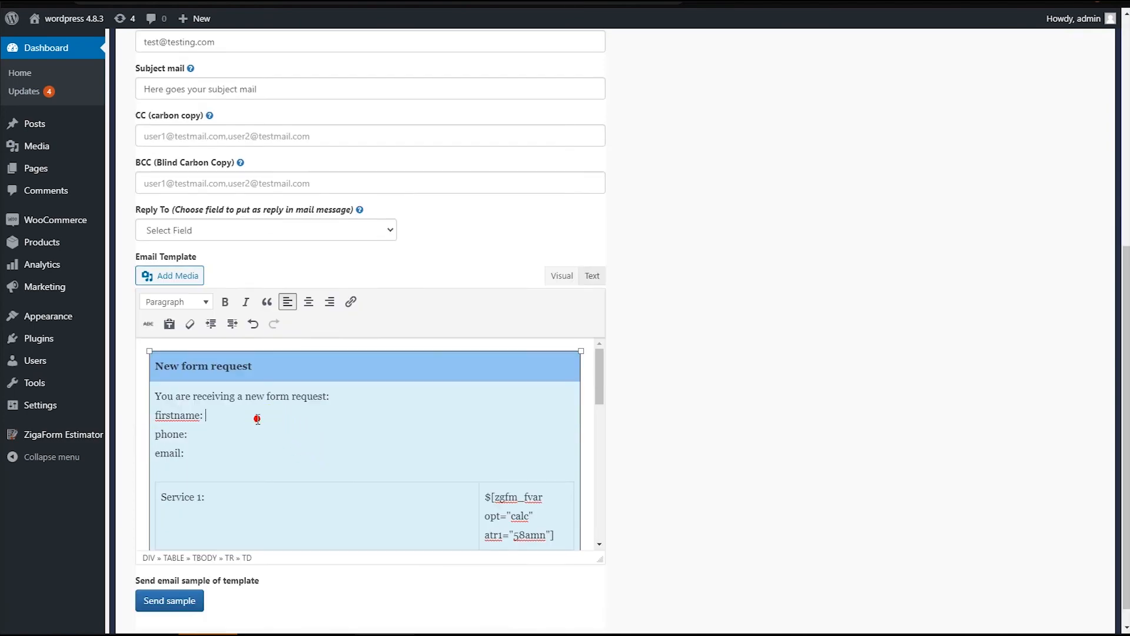
{"action": "key", "text": "ctrl+v"}
Copy the phone field's backend input code from the form variables and insert it after "phone:" in the admin email template.
{"action": "scroll", "coordinate": [854, 287], "scroll_direction": "up", "scroll_amount": 6}
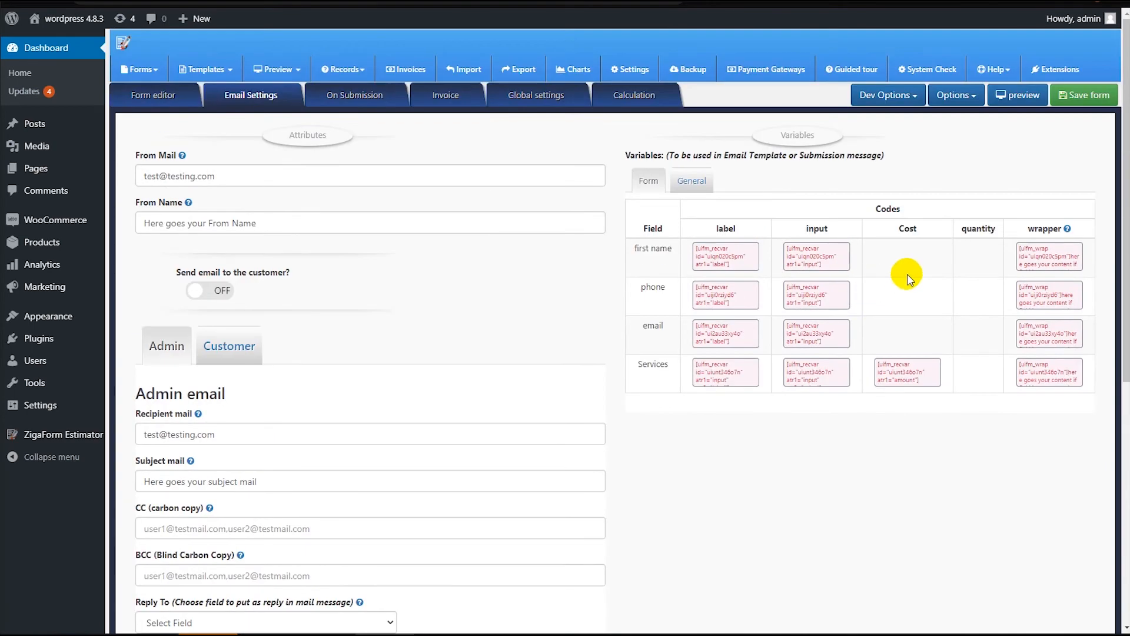
{"action": "left_click", "coordinate": [952, 105]}
{"action": "left_click", "coordinate": [948, 139]}
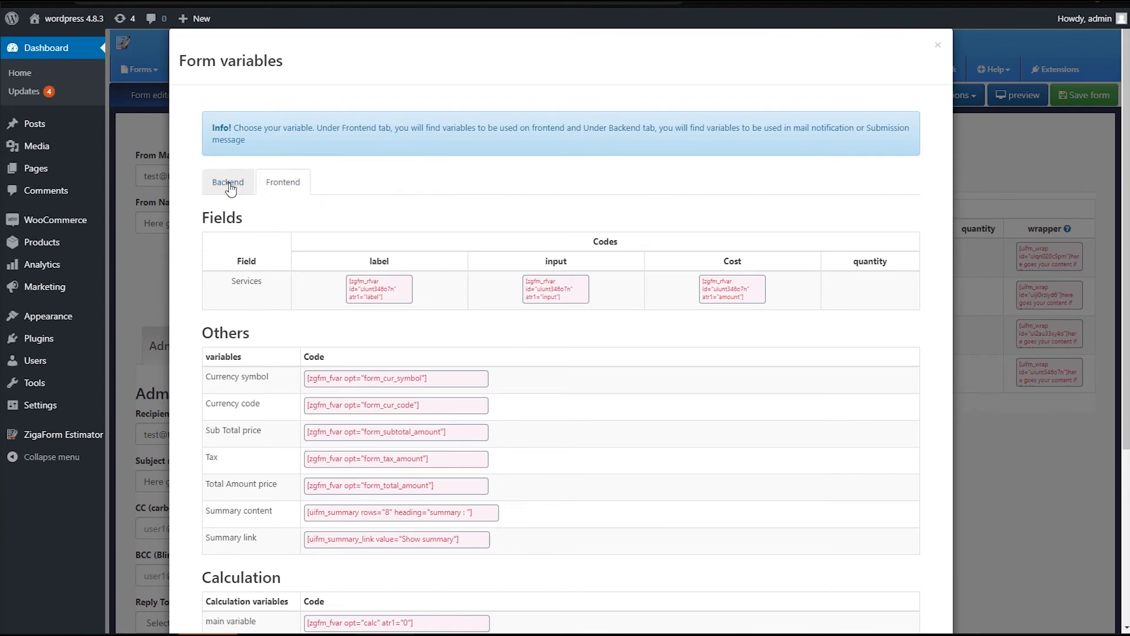
{"action": "left_click", "coordinate": [227, 182]}
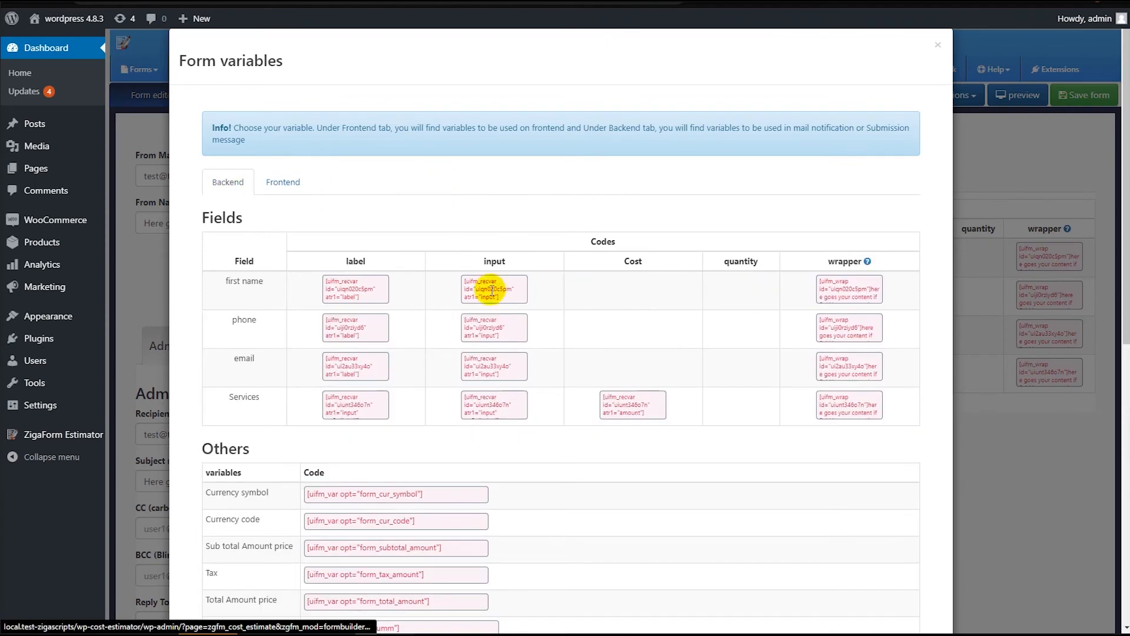
{"action": "left_click", "coordinate": [502, 337]}
{"action": "key", "text": "ctrl+c"}
{"action": "left_click", "coordinate": [1005, 453]}
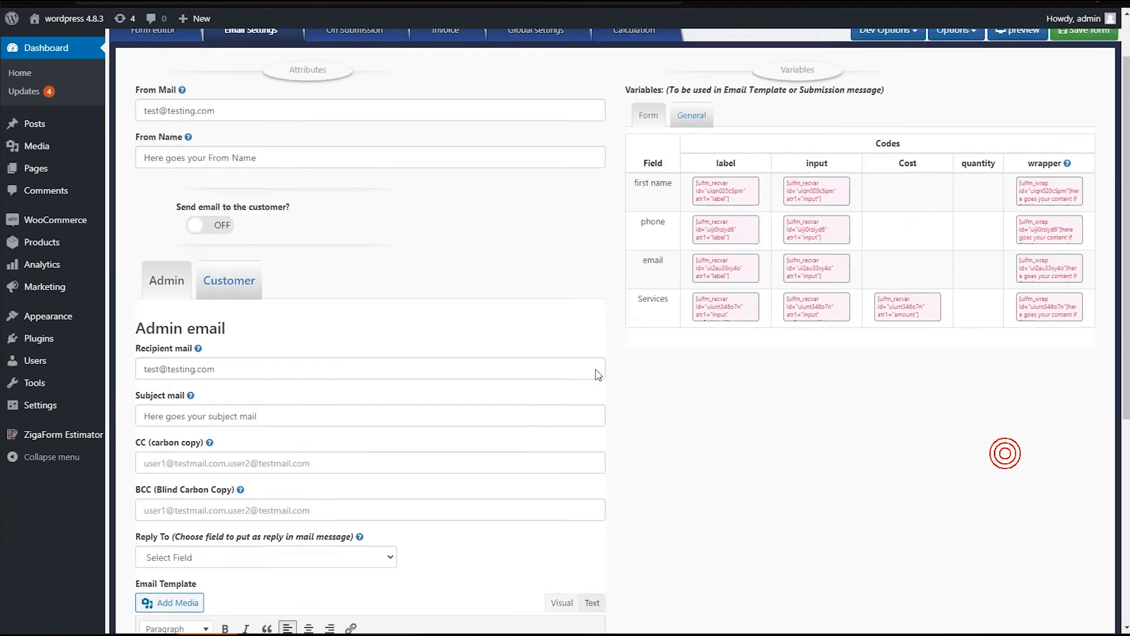
{"action": "scroll", "coordinate": [598, 375], "scroll_direction": "down", "scroll_amount": 5}
{"action": "key", "text": "ctrl+v"}
Copy the email field's backend input code from the form variables and insert it after "email:" in the admin email template.
{"action": "scroll", "coordinate": [770, 277], "scroll_direction": "up", "scroll_amount": 6}
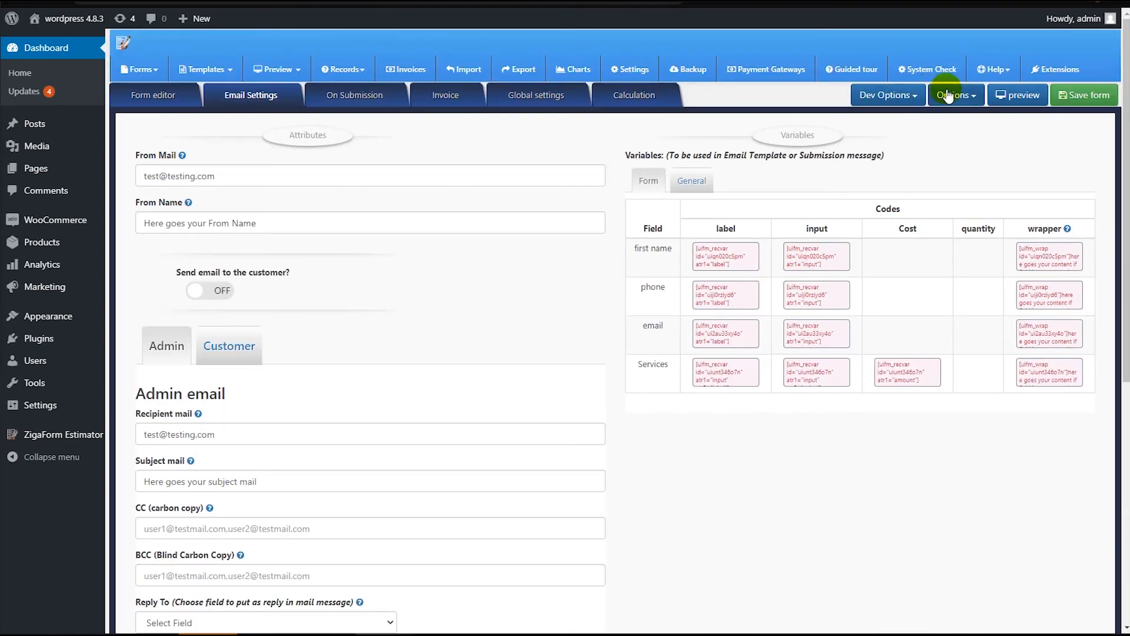
{"action": "left_click", "coordinate": [948, 96]}
{"action": "left_click", "coordinate": [950, 140]}
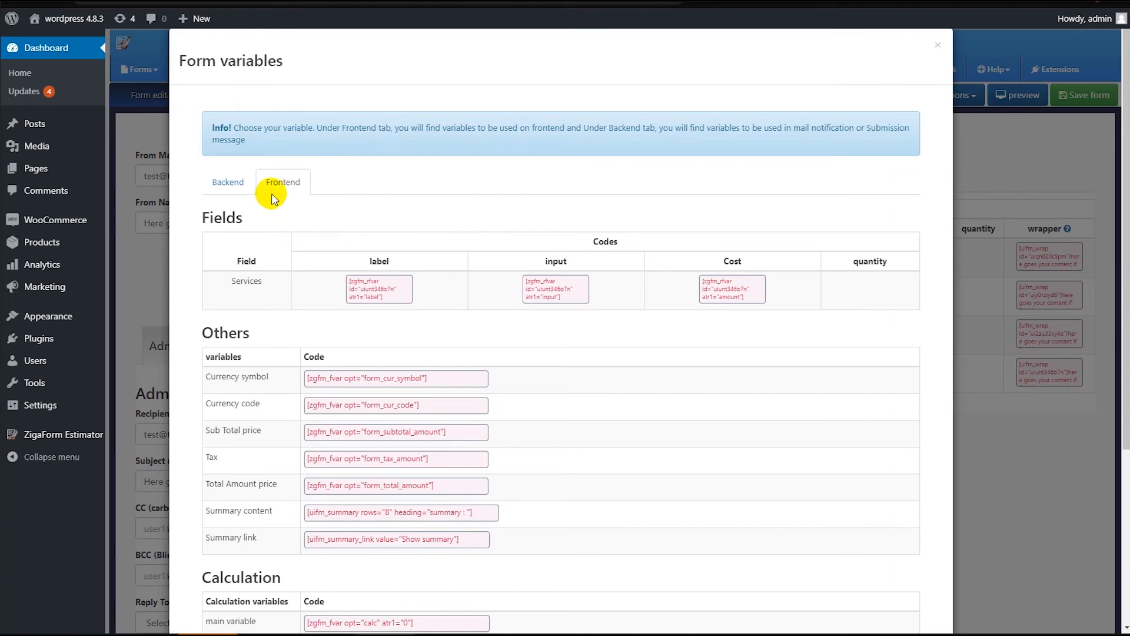
{"action": "left_click", "coordinate": [227, 182]}
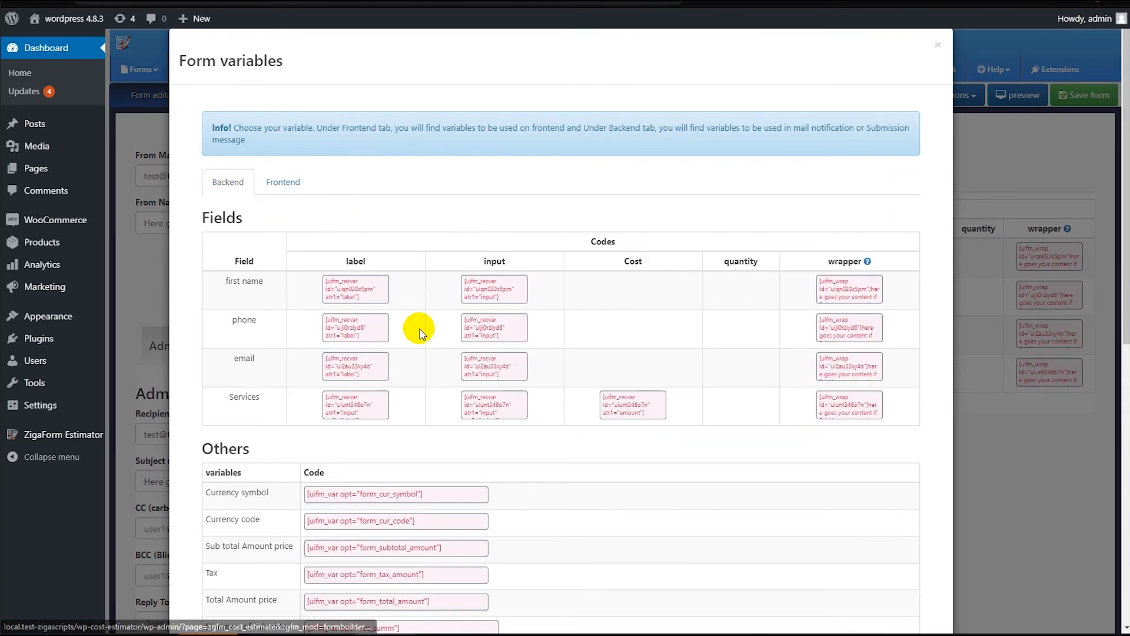
{"action": "left_click", "coordinate": [483, 376]}
{"action": "key", "text": "ctrl+c"}
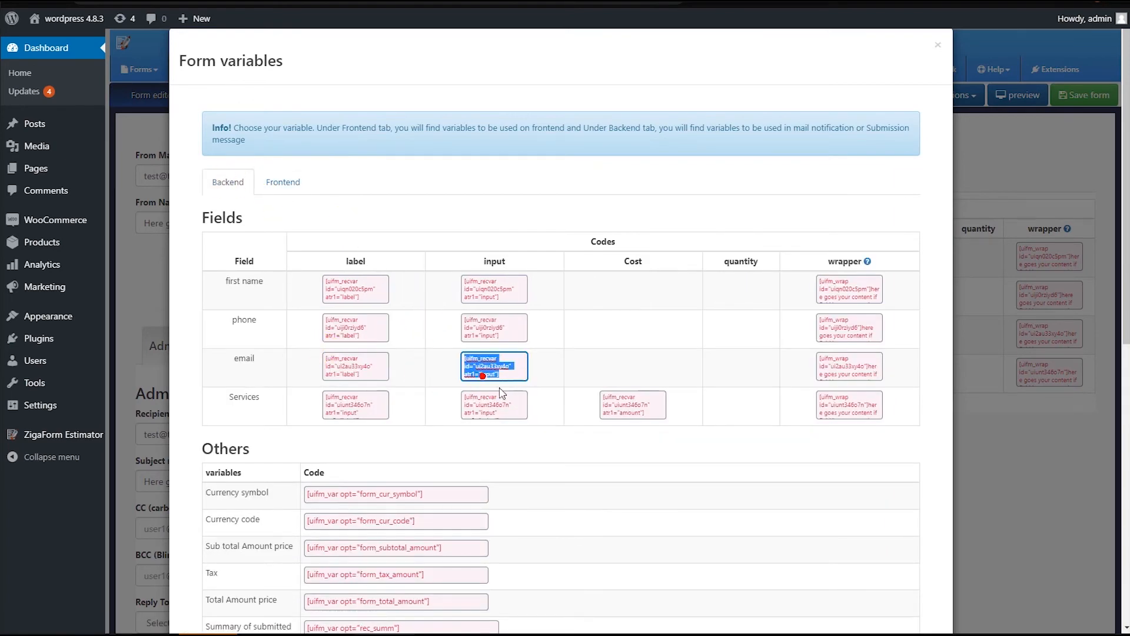
{"action": "left_click", "coordinate": [1026, 399]}
{"action": "scroll", "coordinate": [592, 416], "scroll_direction": "down", "scroll_amount": 5}
{"action": "key", "text": "ctrl+v"}
Review the calculation codes in the email template's summary table and compare them with the summary in the form editor.
{"action": "scroll", "coordinate": [497, 459], "scroll_direction": "down", "scroll_amount": 3}
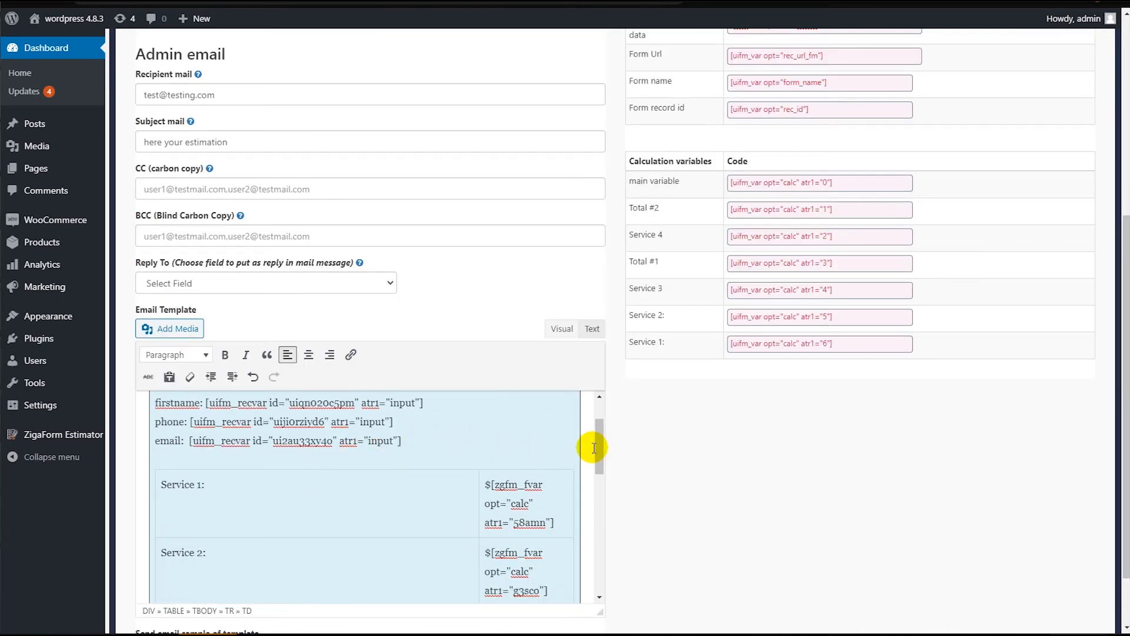
{"action": "left_click", "coordinate": [403, 496]}
{"action": "scroll", "coordinate": [406, 498], "scroll_direction": "down", "scroll_amount": 3}
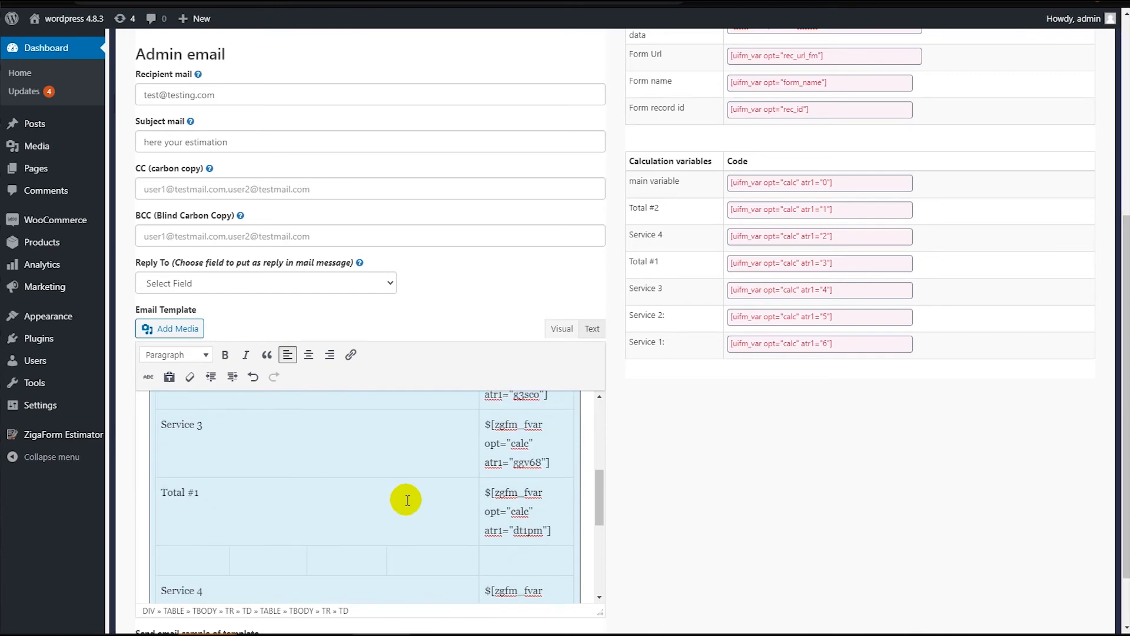
{"action": "scroll", "coordinate": [407, 500], "scroll_direction": "up", "scroll_amount": 5}
{"action": "left_click", "coordinate": [355, 502]}
{"action": "scroll", "coordinate": [412, 508], "scroll_direction": "down", "scroll_amount": 3}
{"action": "scroll", "coordinate": [416, 510], "scroll_direction": "up", "scroll_amount": 1}
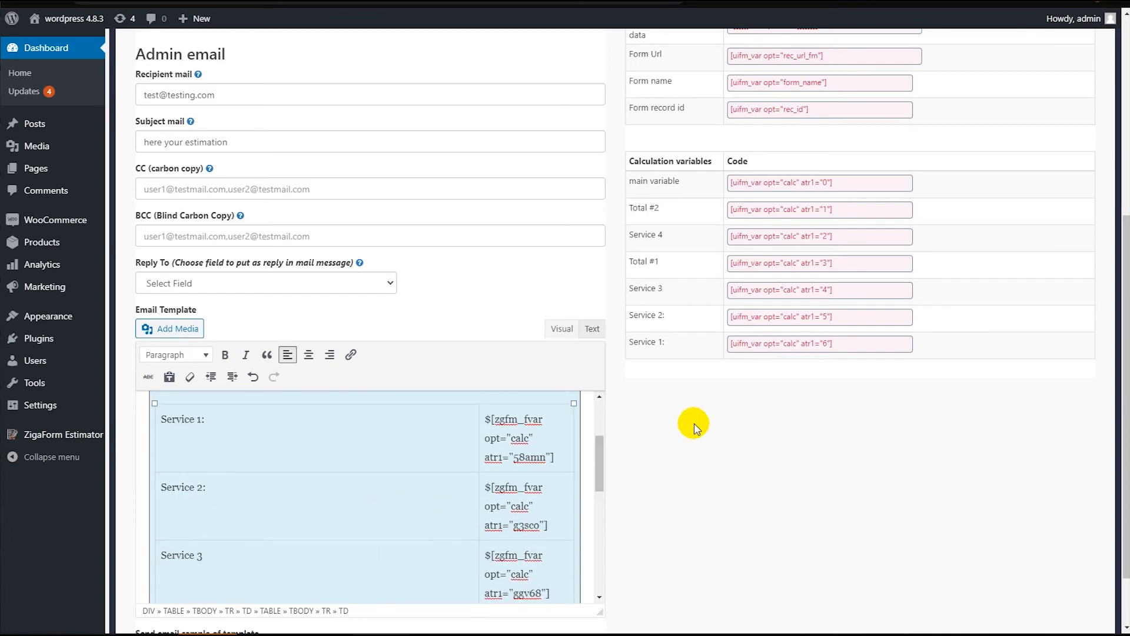
{"action": "scroll", "coordinate": [637, 380], "scroll_direction": "up", "scroll_amount": 5}
{"action": "left_click", "coordinate": [176, 90]}
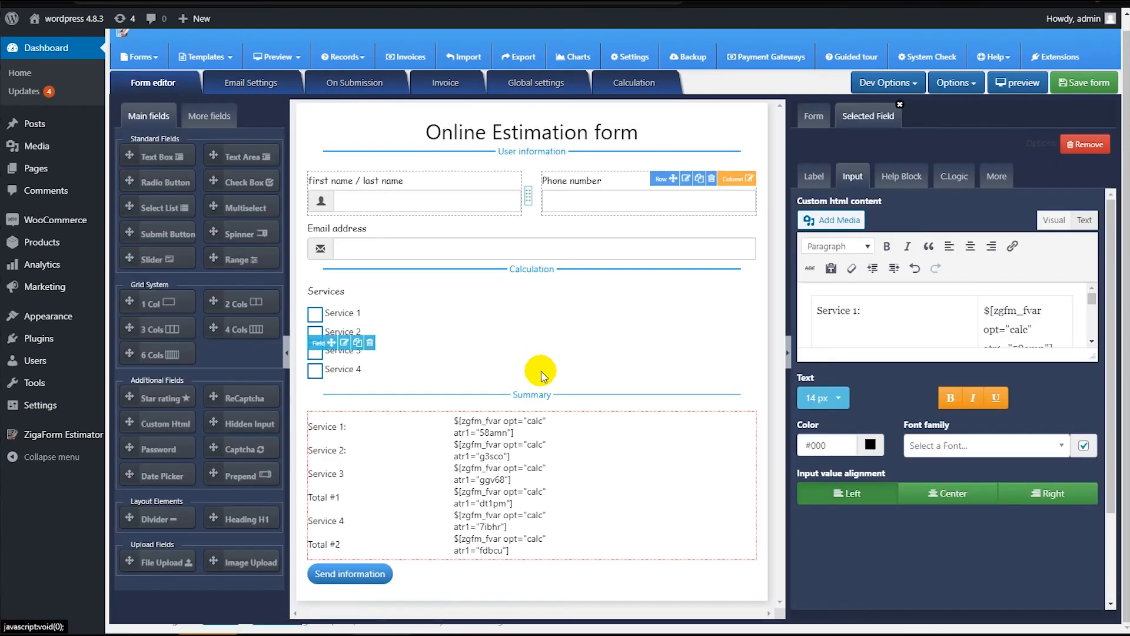
{"action": "left_click", "coordinate": [245, 94]}
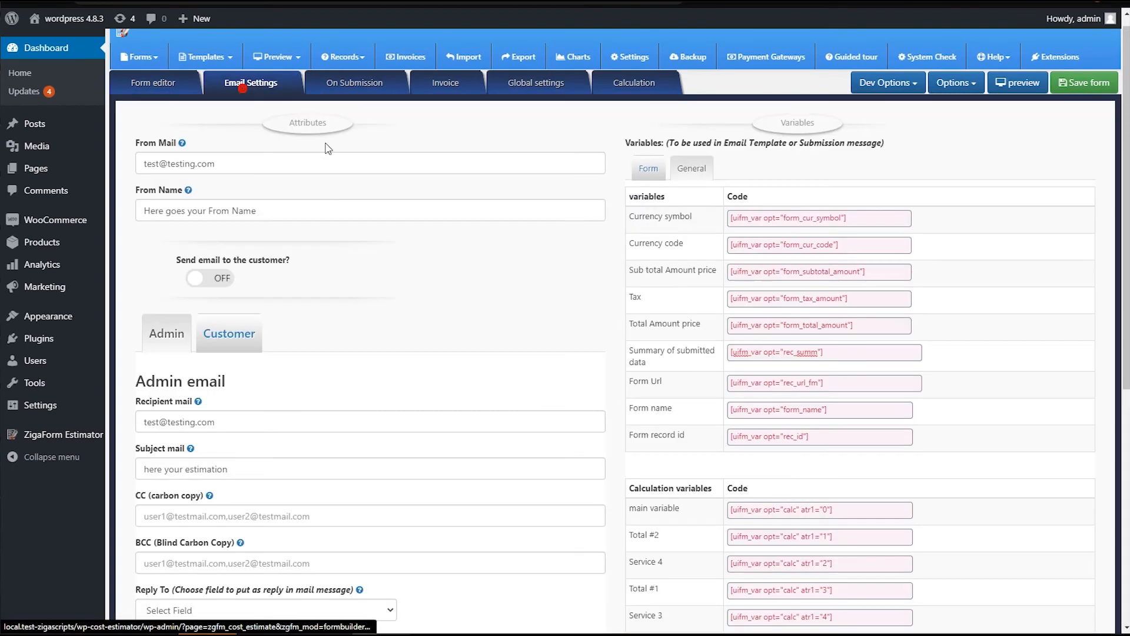
{"action": "scroll", "coordinate": [588, 353], "scroll_direction": "down", "scroll_amount": 6}
{"action": "mouse_move", "coordinate": [604, 422]}
{"action": "left_mouse_down"}
{"action": "mouse_move", "coordinate": [597, 465]}
{"action": "mouse_move", "coordinate": [601, 438]}
{"action": "left_mouse_up"}
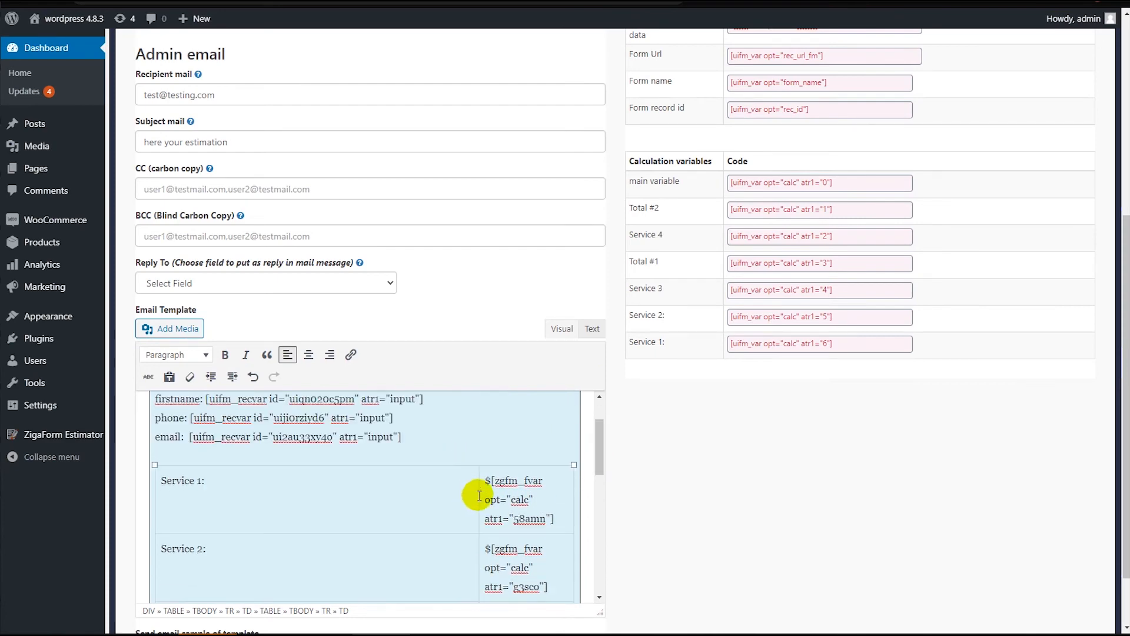
Copy the backend calculation code of Service 1, [uifm_var opt="calc" atr1="58amn"], from the form variables.
{"action": "left_click_drag", "start_coordinate": [531, 509], "coordinate": [497, 480]}
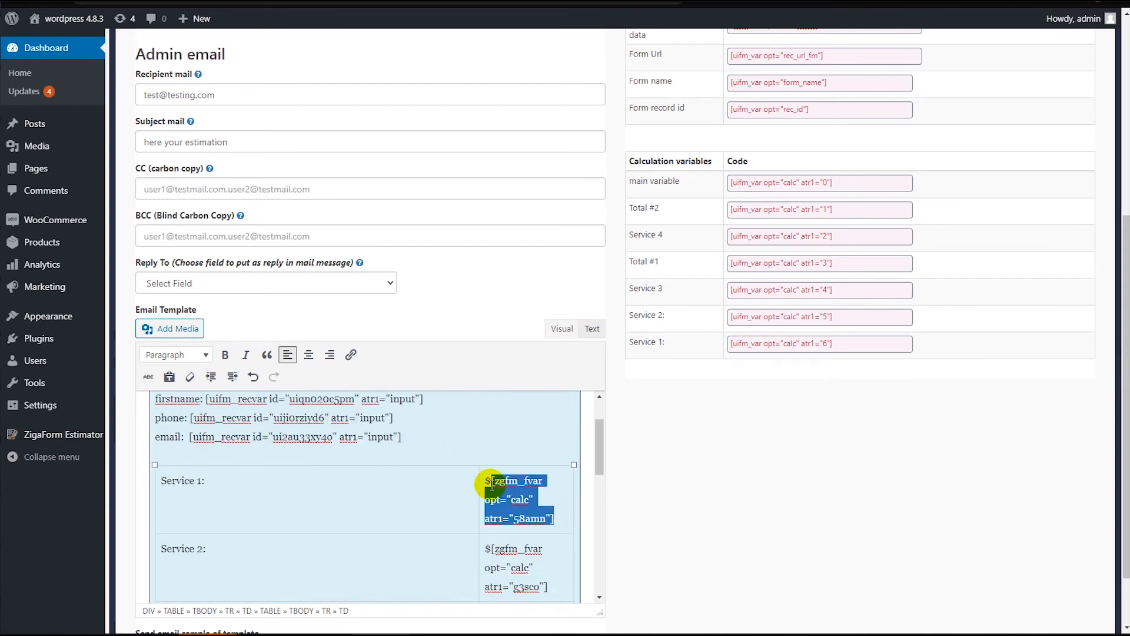
{"action": "scroll", "coordinate": [860, 289], "scroll_direction": "up", "scroll_amount": 6}
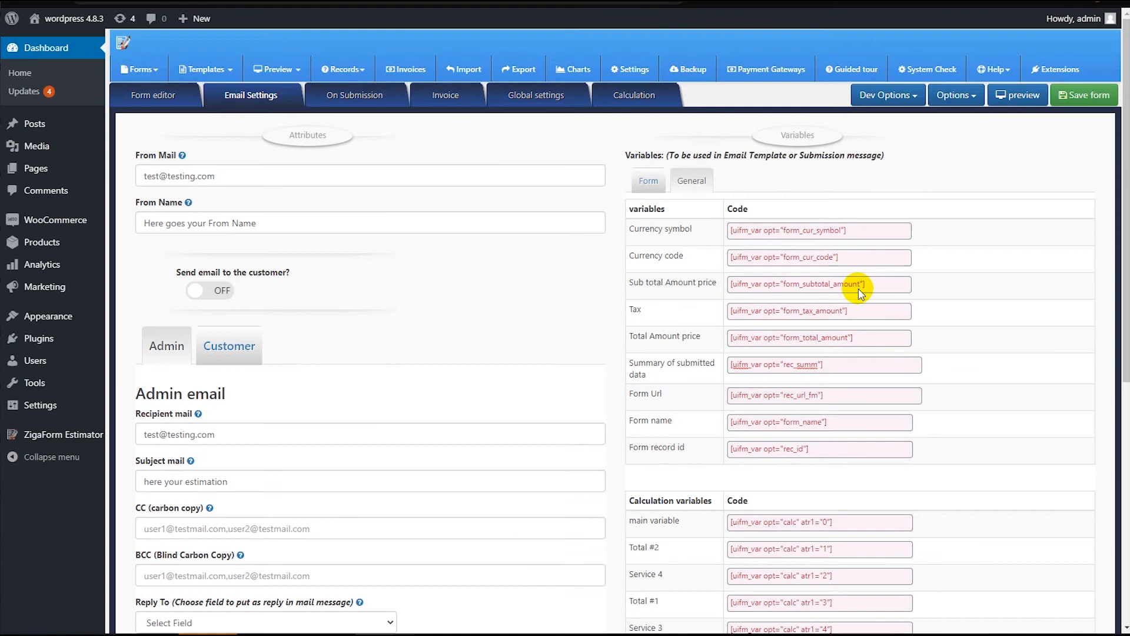
{"action": "left_click", "coordinate": [948, 96]}
{"action": "left_click", "coordinate": [951, 142]}
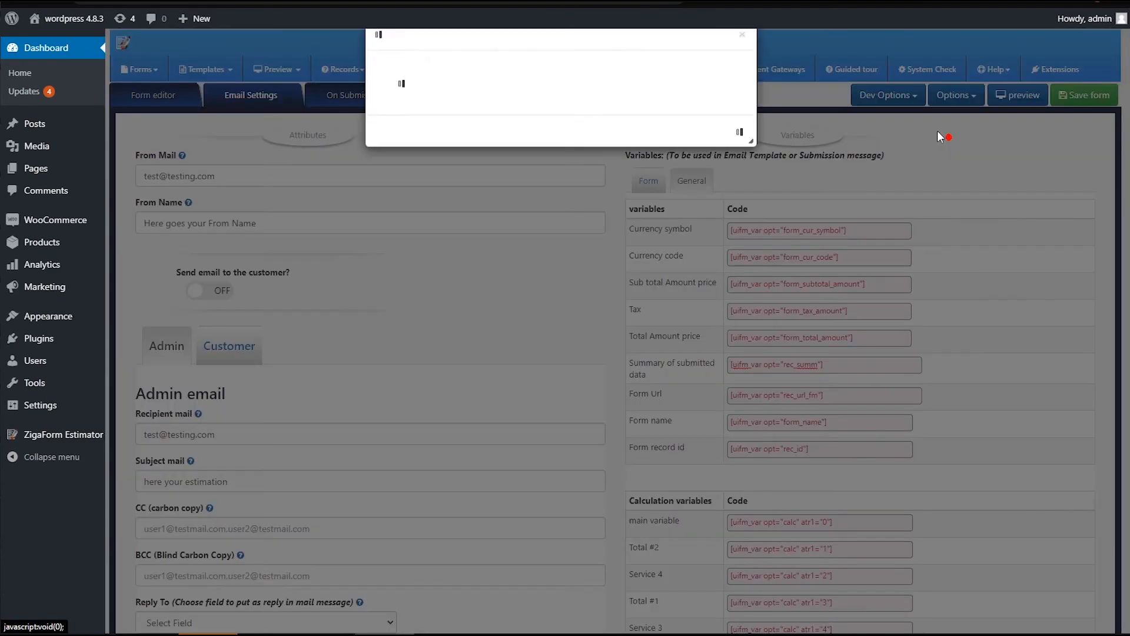
{"action": "left_click", "coordinate": [230, 184]}
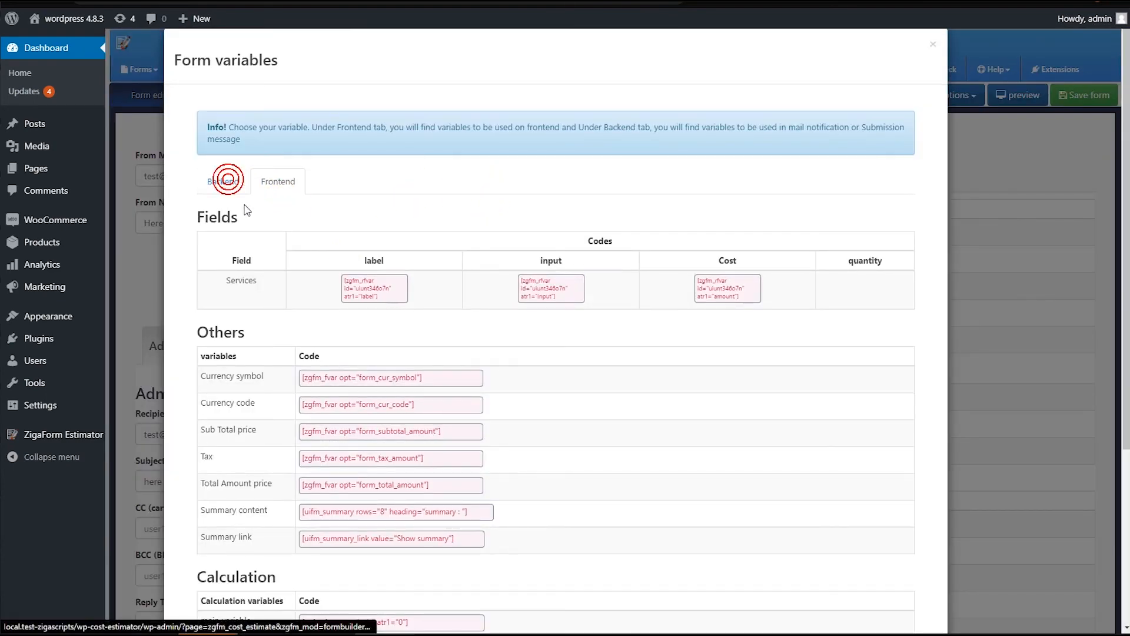
{"action": "left_click", "coordinate": [229, 183]}
{"action": "left_click", "coordinate": [230, 193]}
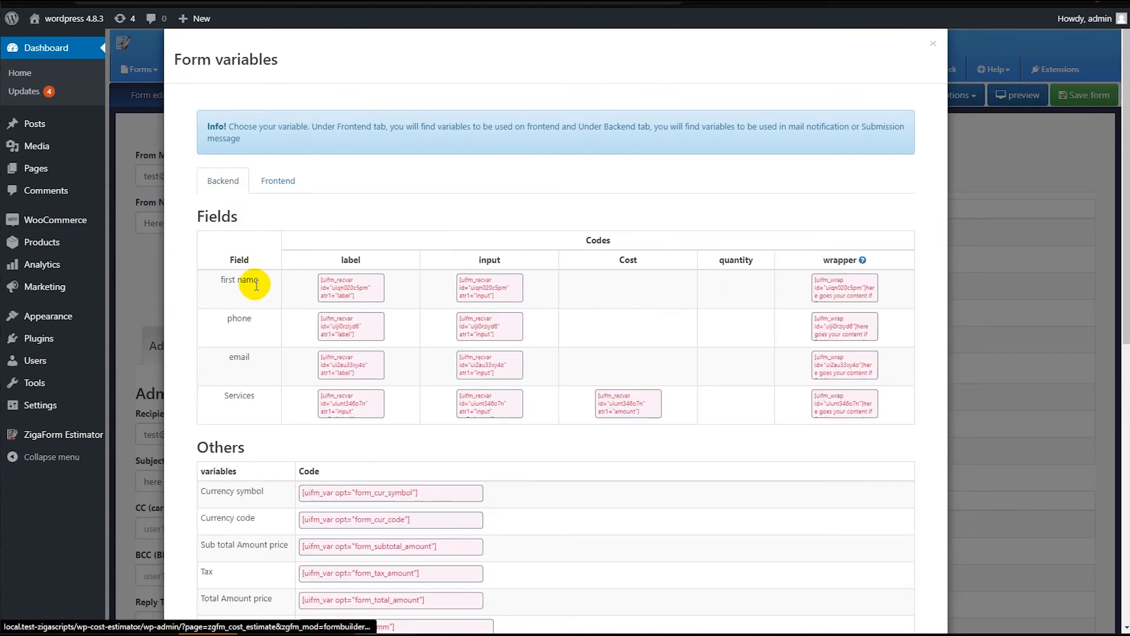
{"action": "scroll", "coordinate": [283, 353], "scroll_direction": "down", "scroll_amount": 10}
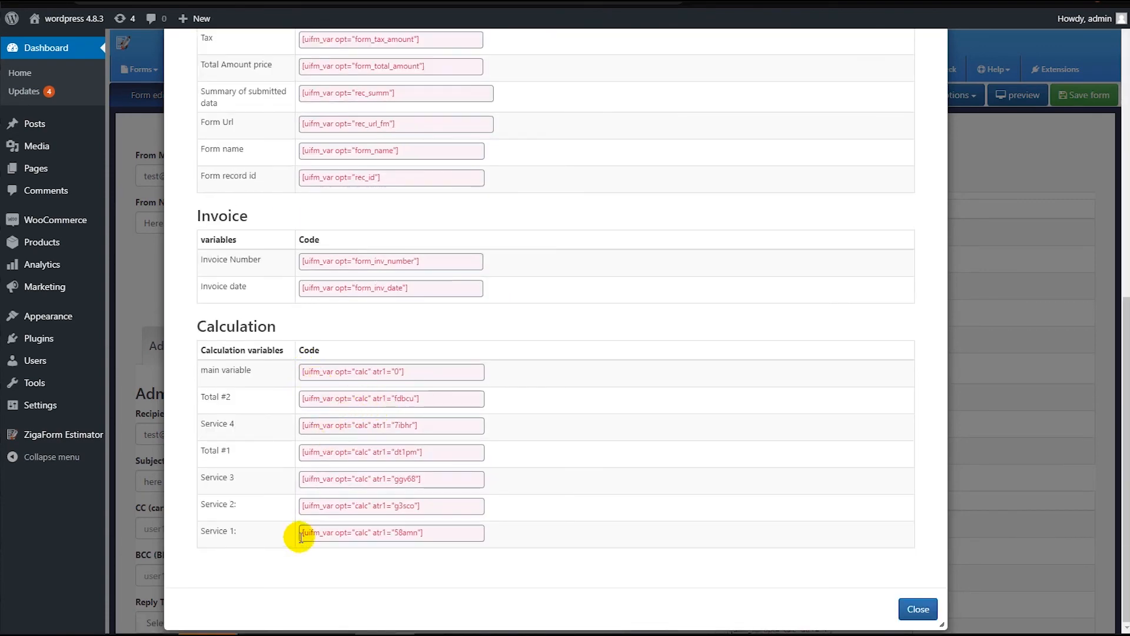
{"action": "left_click", "coordinate": [339, 534]}
{"action": "key", "text": "ctrl+c"}
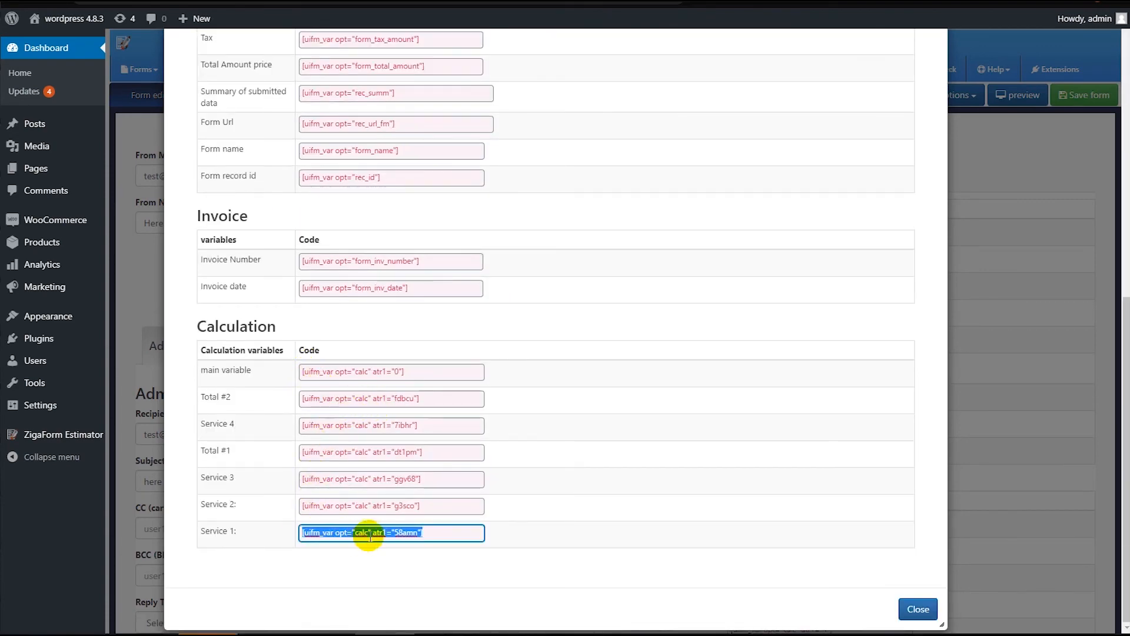
Replace the frontend code after the $ sign in the template's Service 1 row with the copied backend code.
{"action": "left_click", "coordinate": [918, 609]}
{"action": "scroll", "coordinate": [571, 451], "scroll_direction": "down", "scroll_amount": 7}
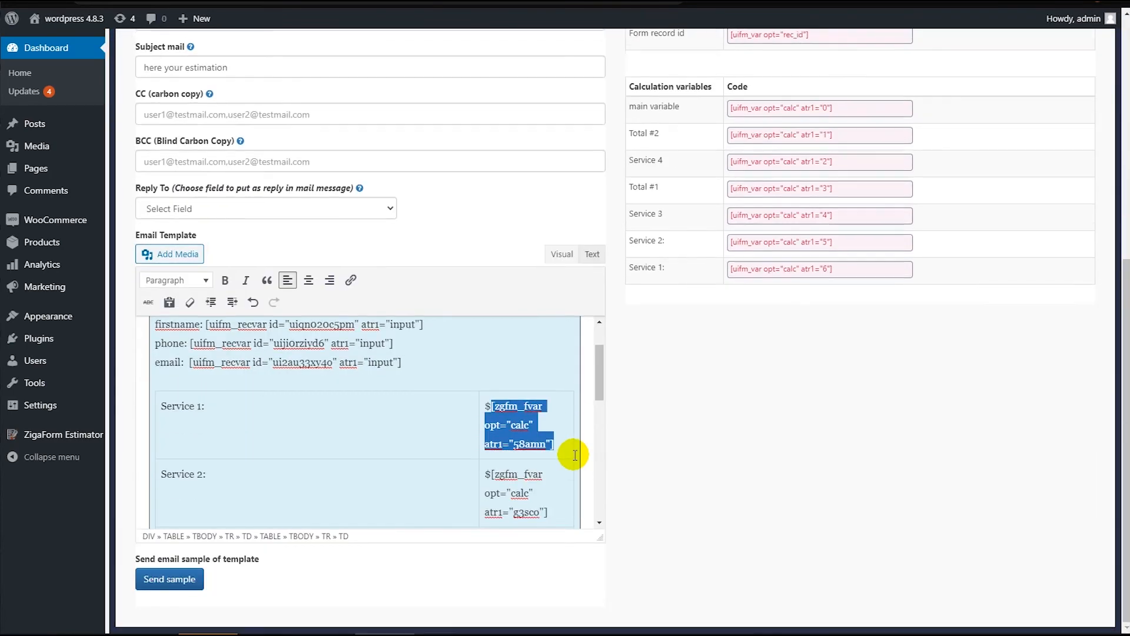
{"action": "left_click", "coordinate": [548, 421]}
{"action": "left_click_drag", "start_coordinate": [557, 450], "coordinate": [493, 408]}
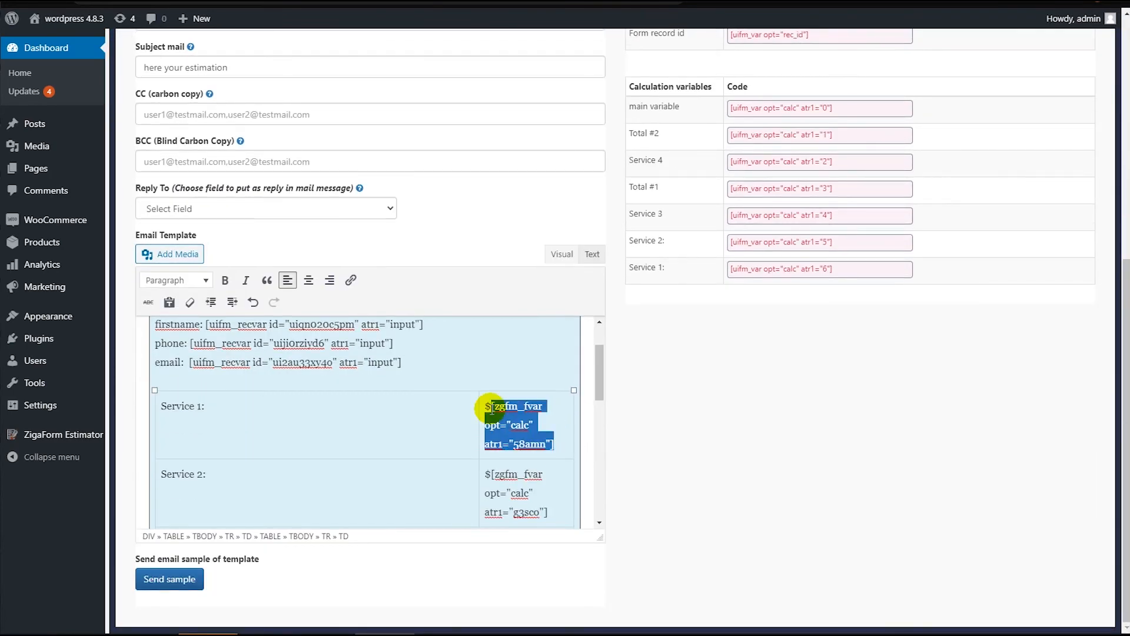
{"action": "key", "text": "BackSpace"}
{"action": "key", "text": "ctrl+v"}
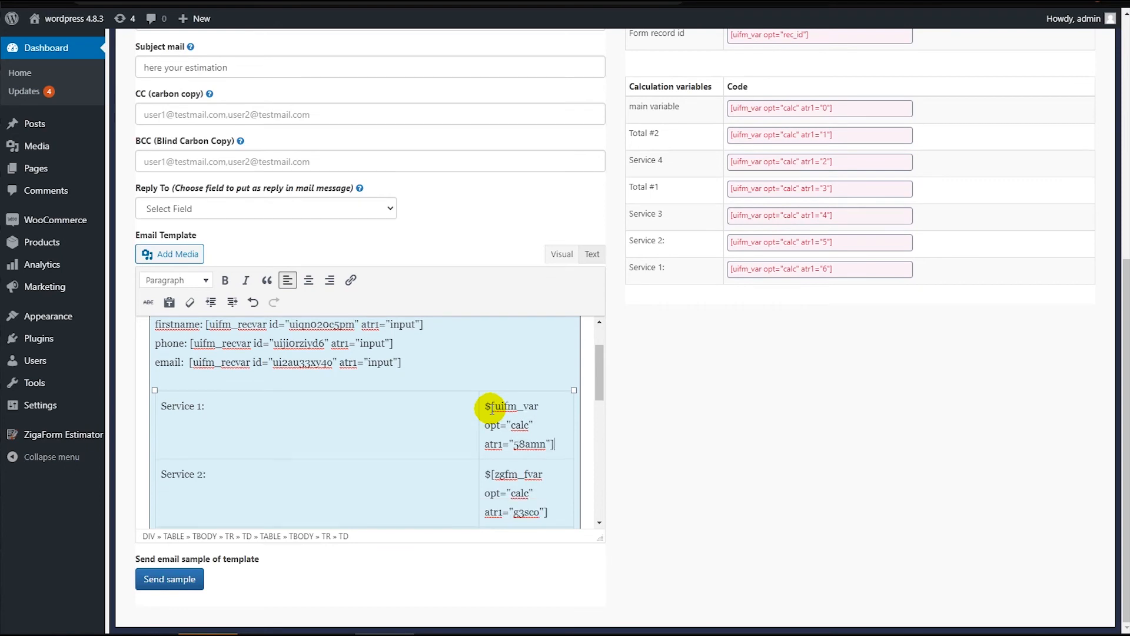
Replace "zgfm_fvar" with "uifm_var" in the Service 2 code of the email template's summary table.
{"action": "scroll", "coordinate": [527, 405], "scroll_direction": "down", "scroll_amount": 1}
{"action": "scroll", "coordinate": [529, 407], "scroll_direction": "up", "scroll_amount": 1}
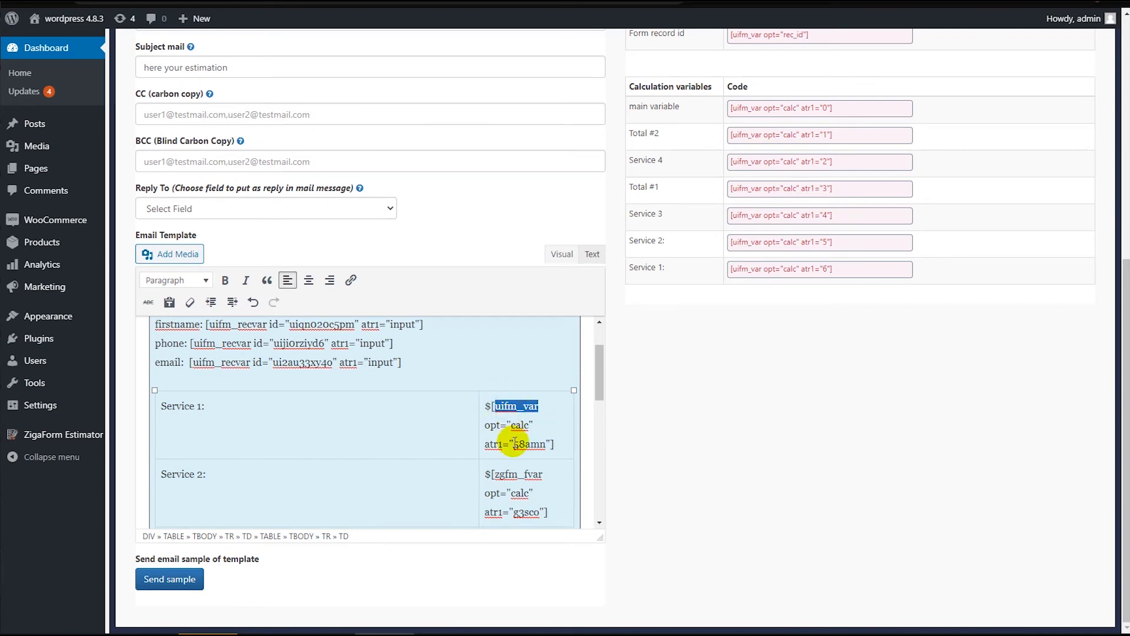
{"action": "scroll", "coordinate": [509, 439], "scroll_direction": "down", "scroll_amount": 1}
{"action": "left_click_drag", "start_coordinate": [543, 407], "coordinate": [498, 408]}
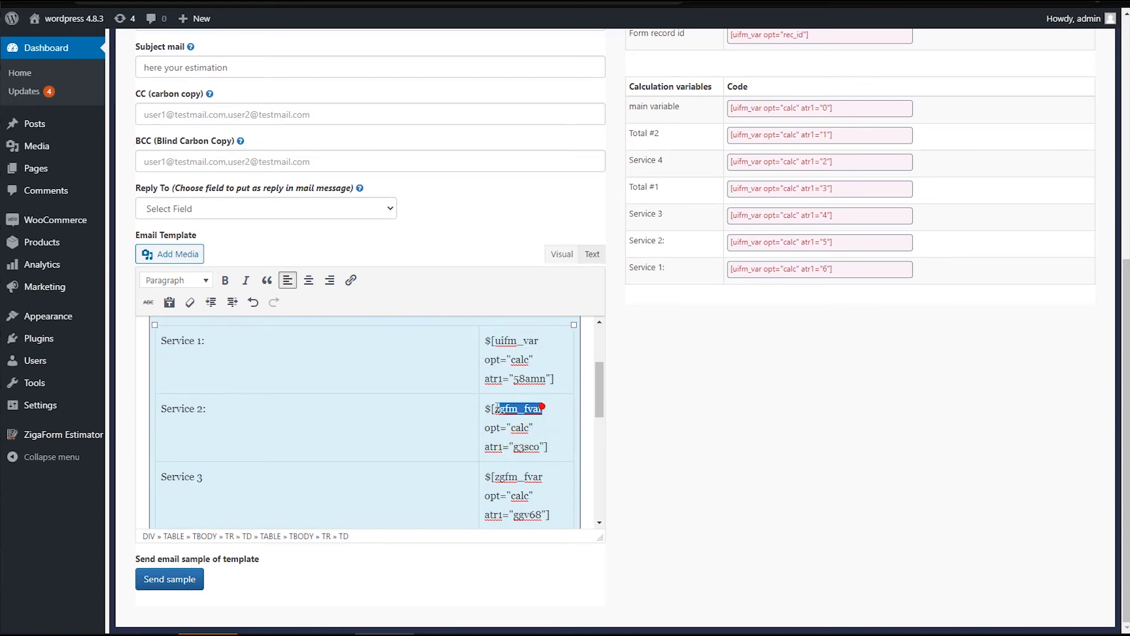
{"action": "type", "text": "uifm_var"}
{"action": "scroll", "coordinate": [548, 418], "scroll_direction": "up", "scroll_amount": 2}
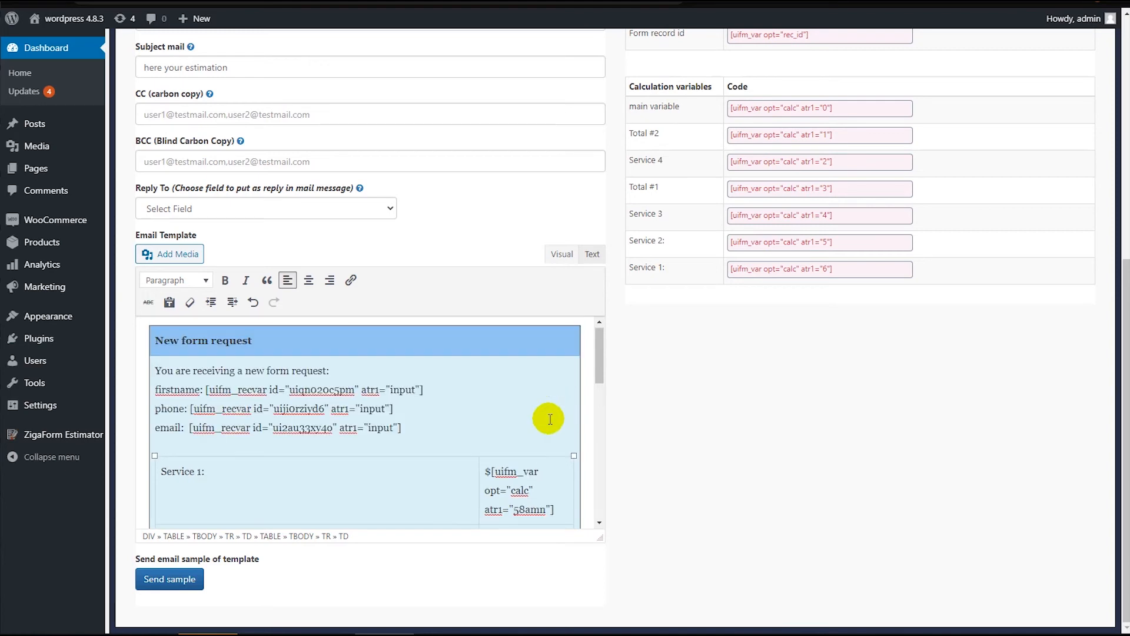
Replace "zgfm_fvar" with "uifm_var" in the Service 3, Service 4 and Total #2 codes of the email template's summary table.
{"action": "scroll", "coordinate": [548, 419], "scroll_direction": "down", "scroll_amount": 2}
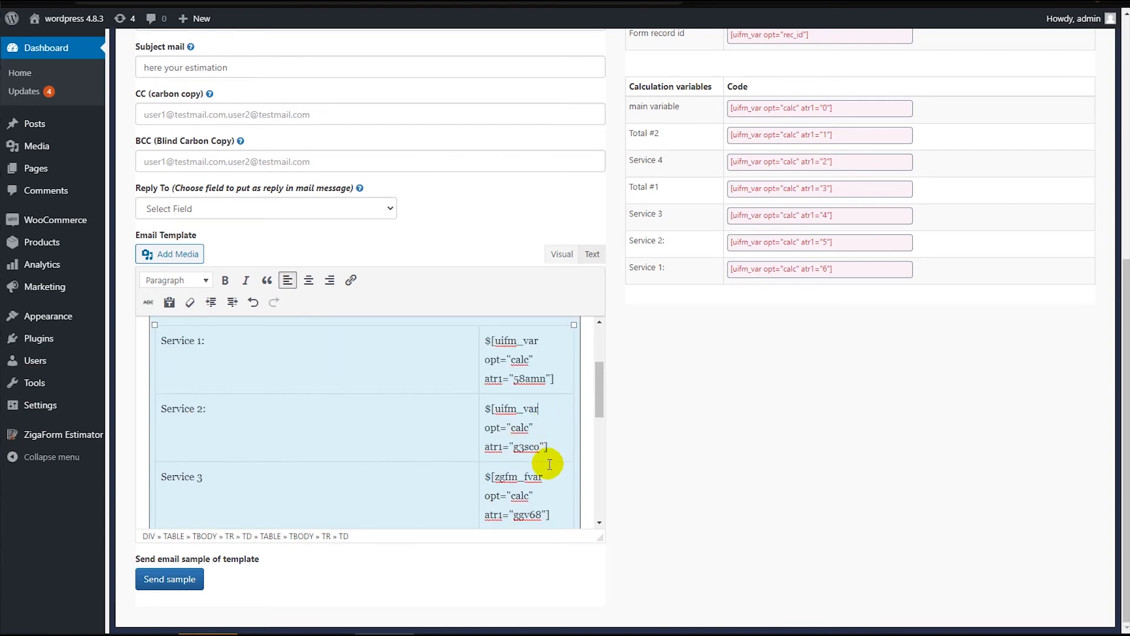
{"action": "type", "text": "uifm_var"}
{"action": "scroll", "coordinate": [532, 431], "scroll_direction": "down", "scroll_amount": 3}
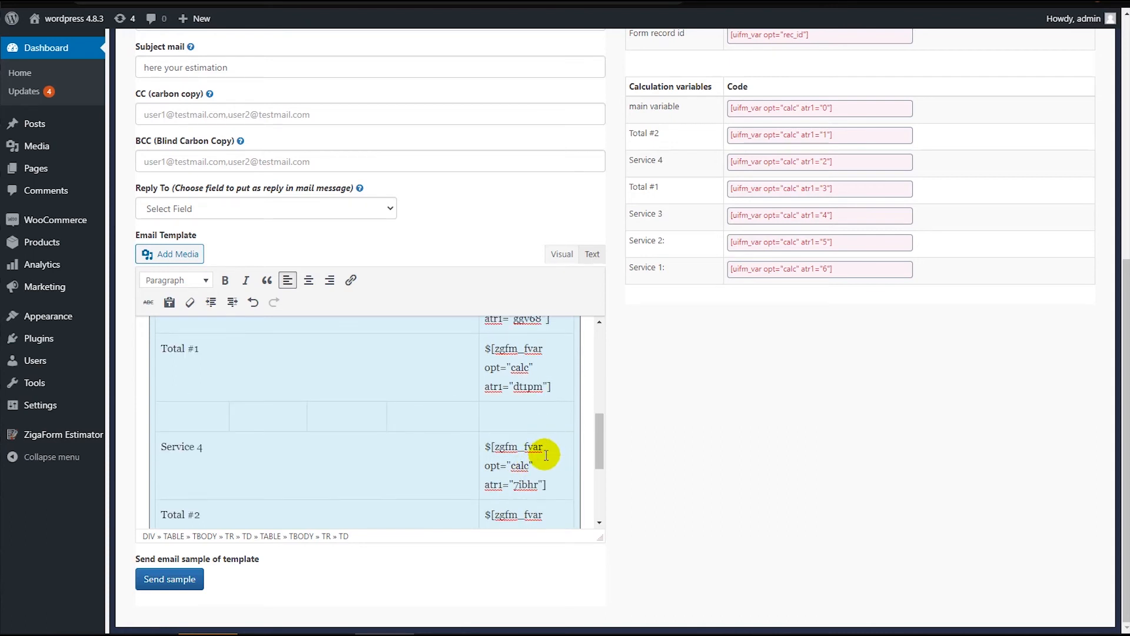
{"action": "type", "text": "uifm_var"}
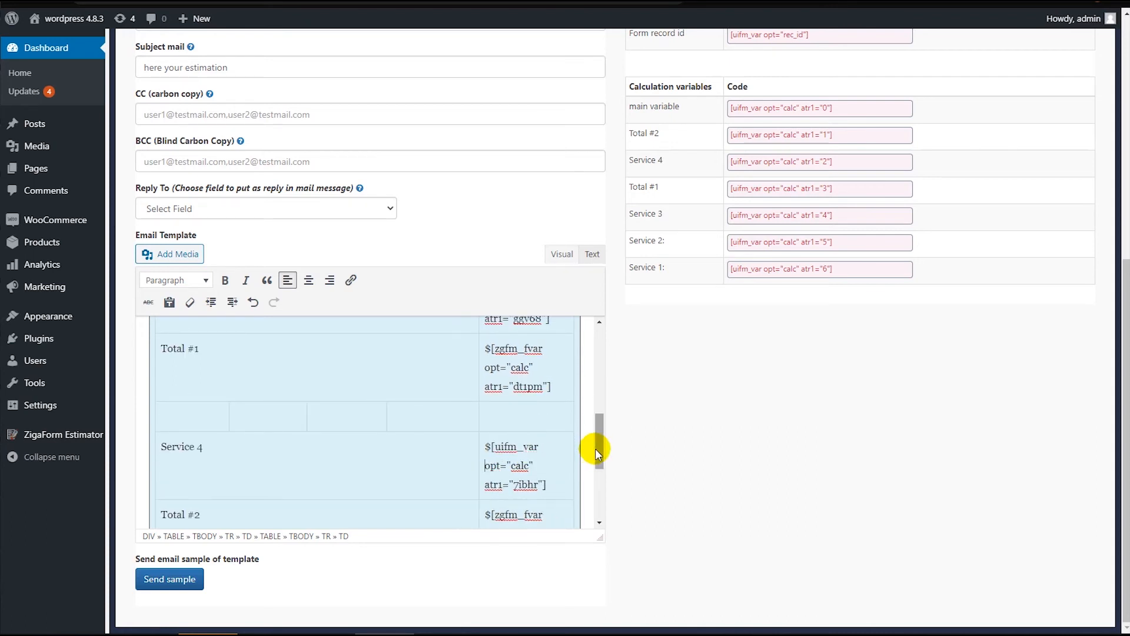
{"action": "scroll", "coordinate": [530, 438], "scroll_direction": "down", "scroll_amount": 2}
{"action": "scroll", "coordinate": [538, 439], "scroll_direction": "up", "scroll_amount": 1}
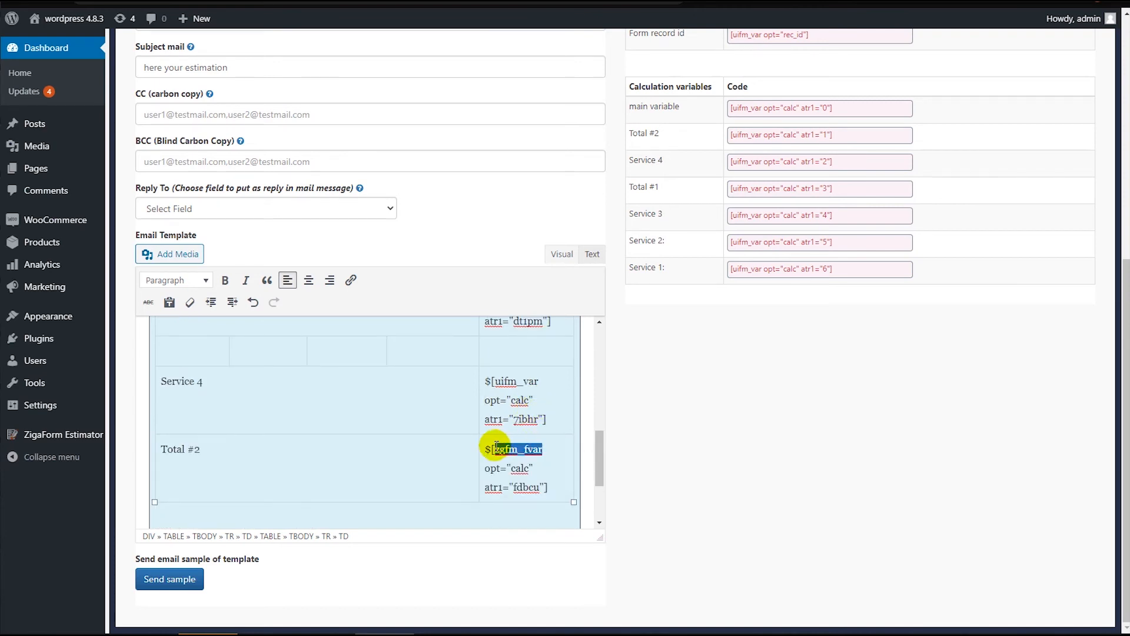
{"action": "type", "text": "uifm_var"}
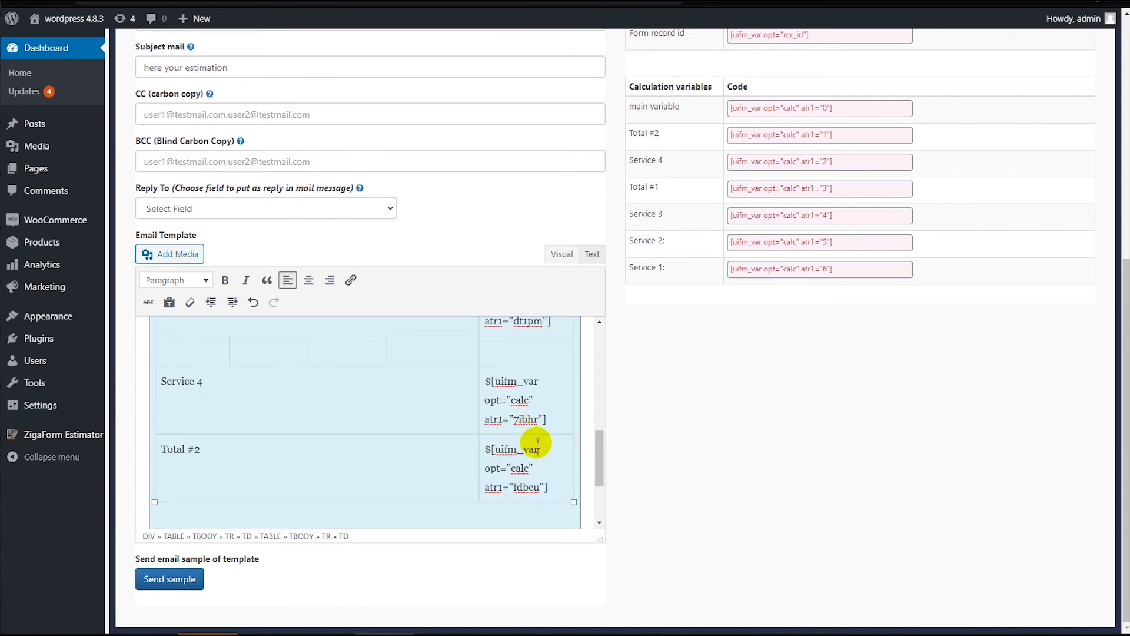
{"action": "scroll", "coordinate": [548, 436], "scroll_direction": "down", "scroll_amount": 2}
{"action": "scroll", "coordinate": [548, 434], "scroll_direction": "up", "scroll_amount": 2}
{"action": "scroll", "coordinate": [551, 435], "scroll_direction": "down", "scroll_amount": 2}
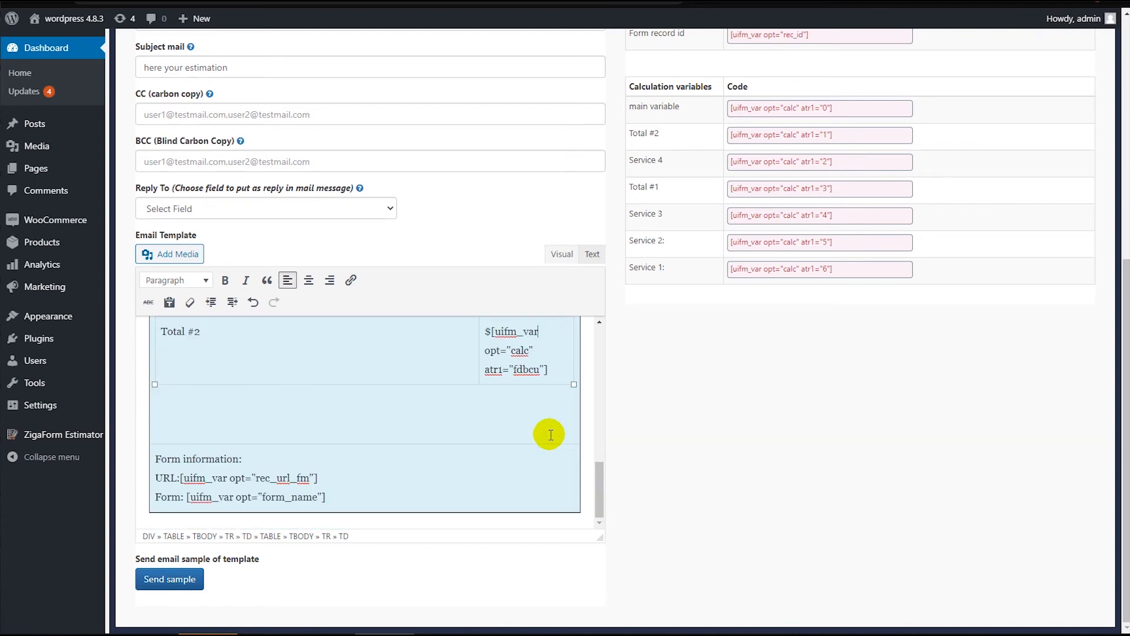
{"action": "scroll", "coordinate": [550, 434], "scroll_direction": "up", "scroll_amount": 1}
{"action": "scroll", "coordinate": [550, 434], "scroll_direction": "down", "scroll_amount": 1}
{"action": "scroll", "coordinate": [551, 435], "scroll_direction": "up", "scroll_amount": 6}
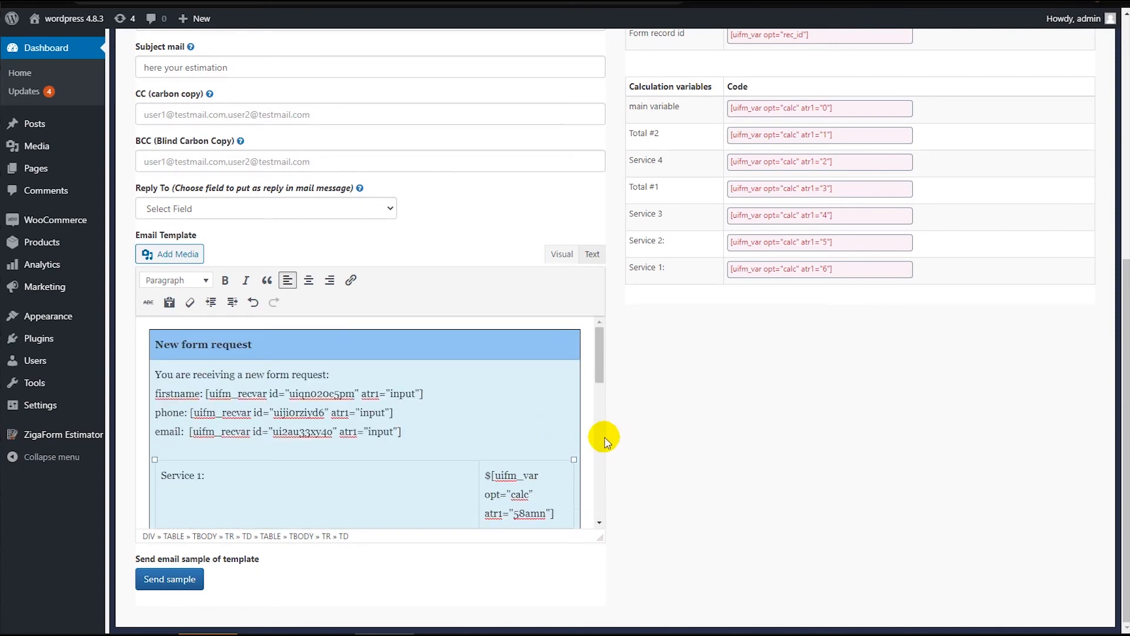
Re-enter the admin email's subject as "here your estimation".
{"action": "scroll", "coordinate": [606, 439], "scroll_direction": "up", "scroll_amount": 3}
{"action": "double_click", "coordinate": [206, 264]}
{"action": "key", "text": "BackSpace"}
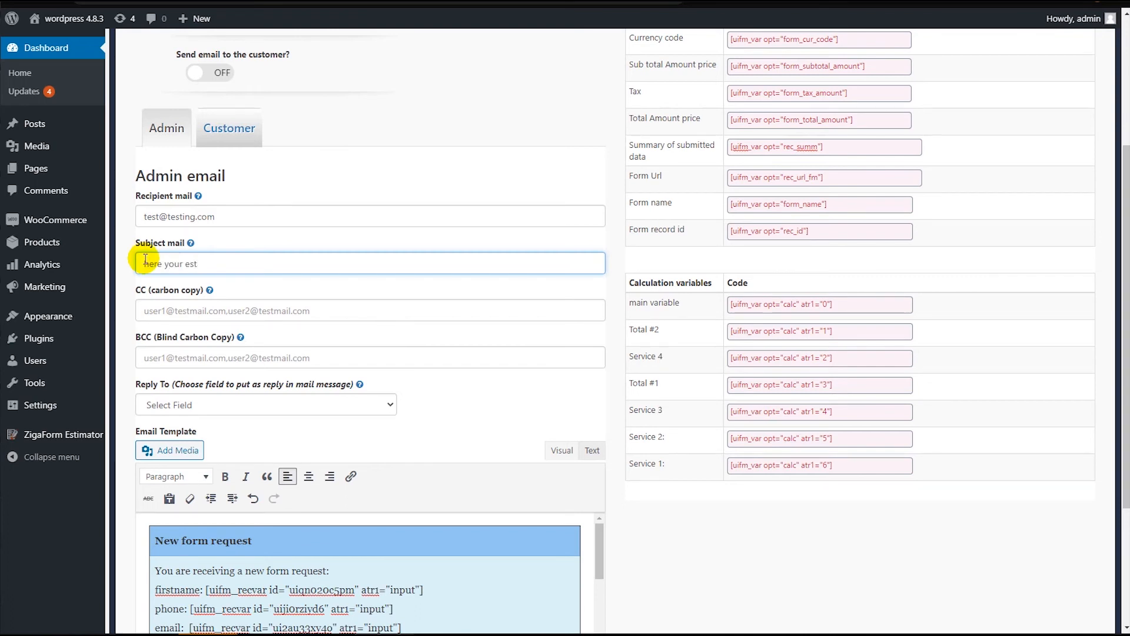
Enable sending an email to the customer and choose the email field as the customer email's recipient.
{"action": "left_click", "coordinate": [225, 142]}
{"action": "scroll", "coordinate": [262, 163], "scroll_direction": "up", "scroll_amount": 2}
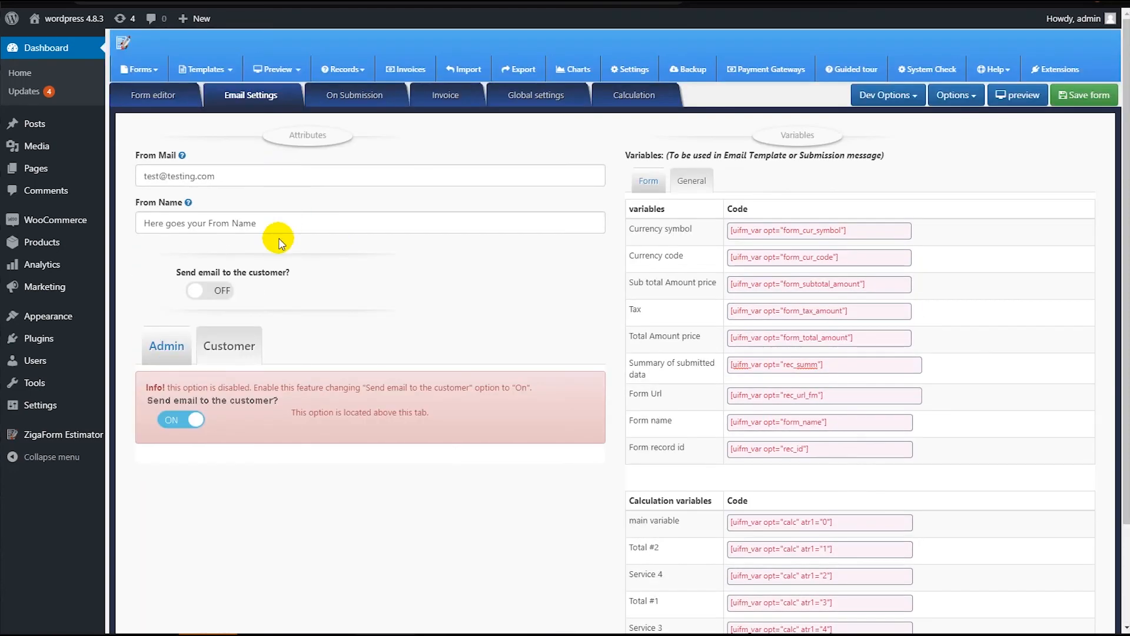
{"action": "left_click", "coordinate": [216, 293]}
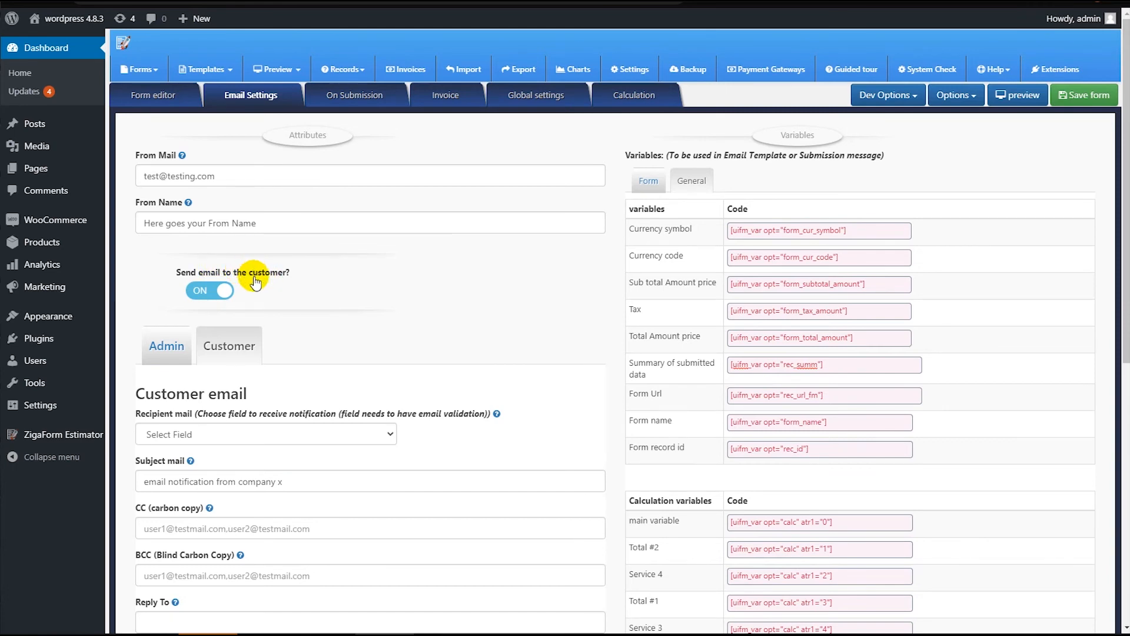
{"action": "left_click", "coordinate": [232, 432]}
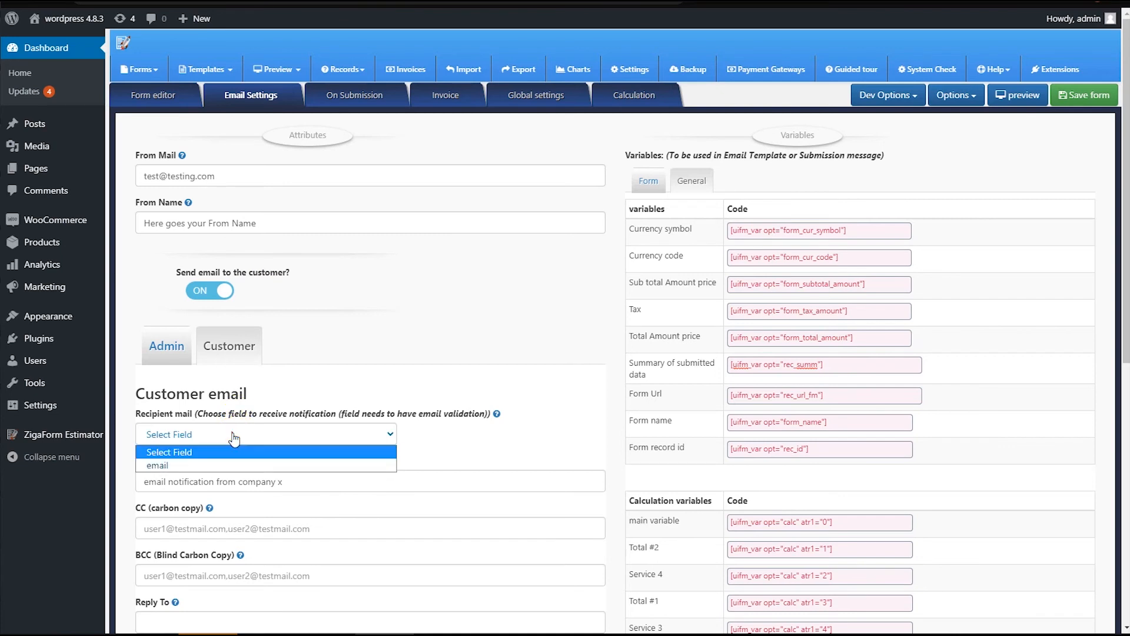
{"action": "left_click", "coordinate": [178, 466]}
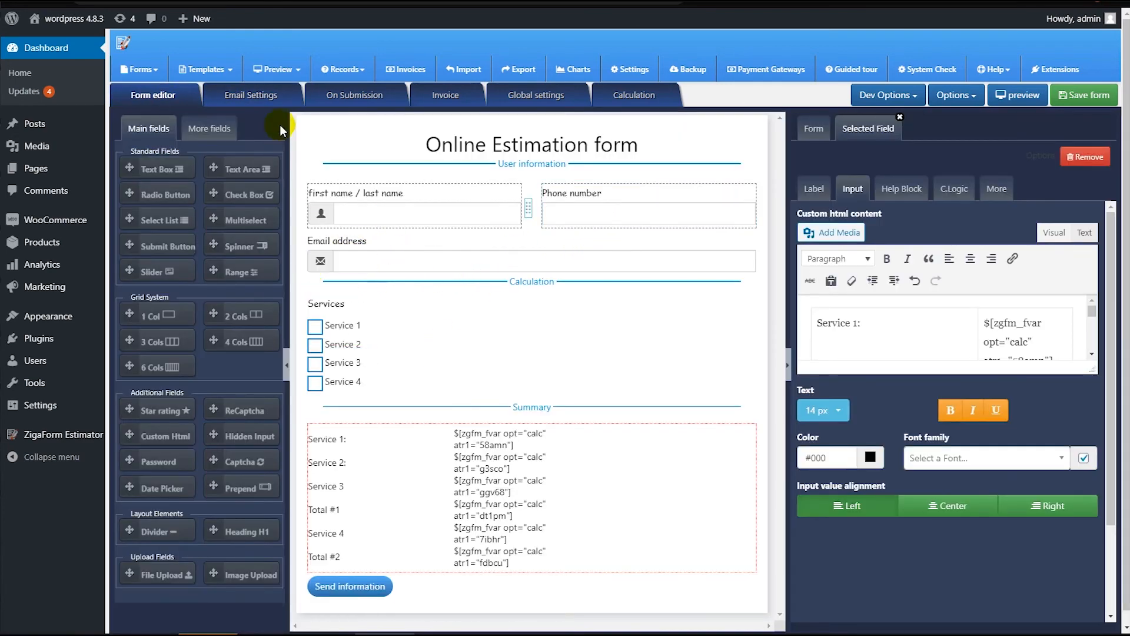
Remove the rec_summ summary variable and the form information lines from the customer email template.
{"action": "left_click", "coordinate": [253, 95]}
{"action": "scroll", "coordinate": [329, 372], "scroll_direction": "down", "scroll_amount": 3}
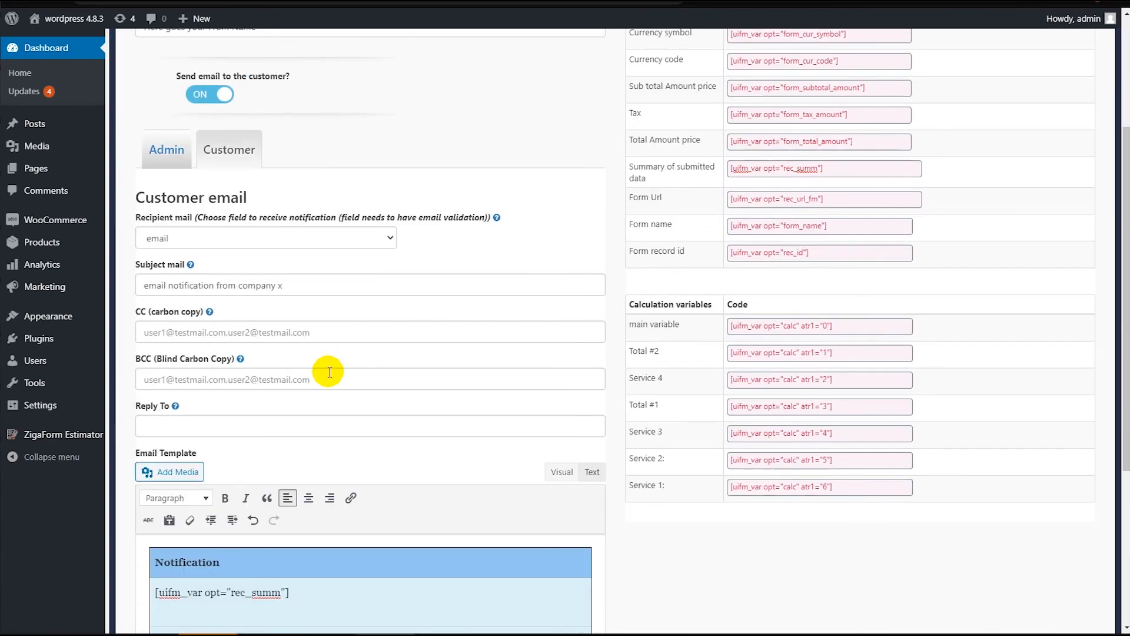
{"action": "triple_click", "coordinate": [290, 291]}
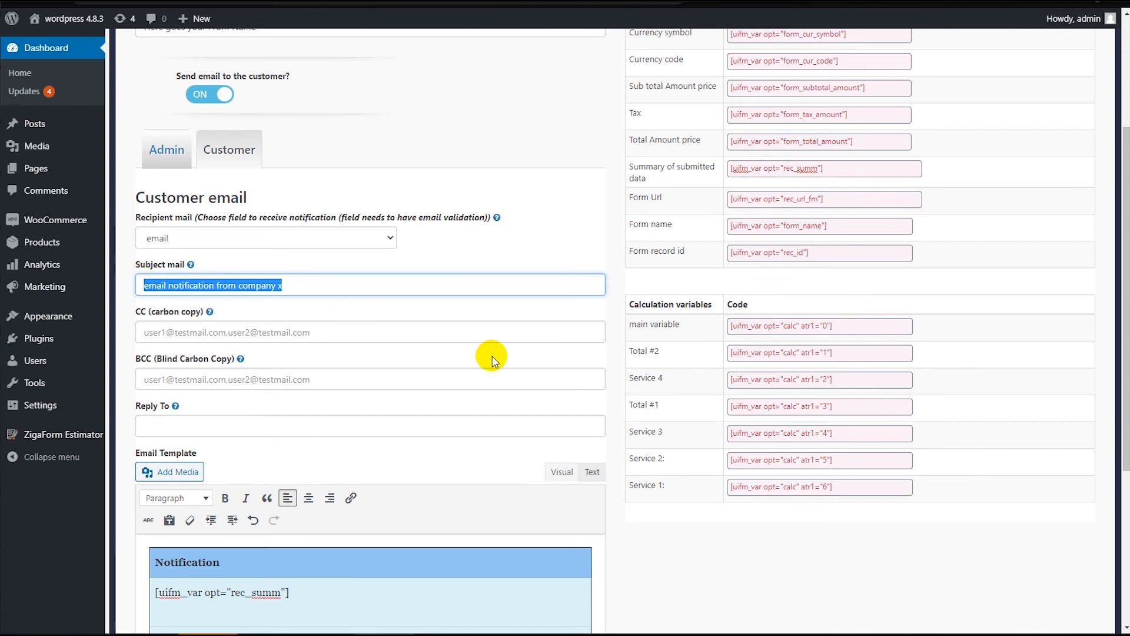
{"action": "scroll", "coordinate": [487, 356], "scroll_direction": "down", "scroll_amount": 3}
{"action": "left_click", "coordinate": [298, 393]}
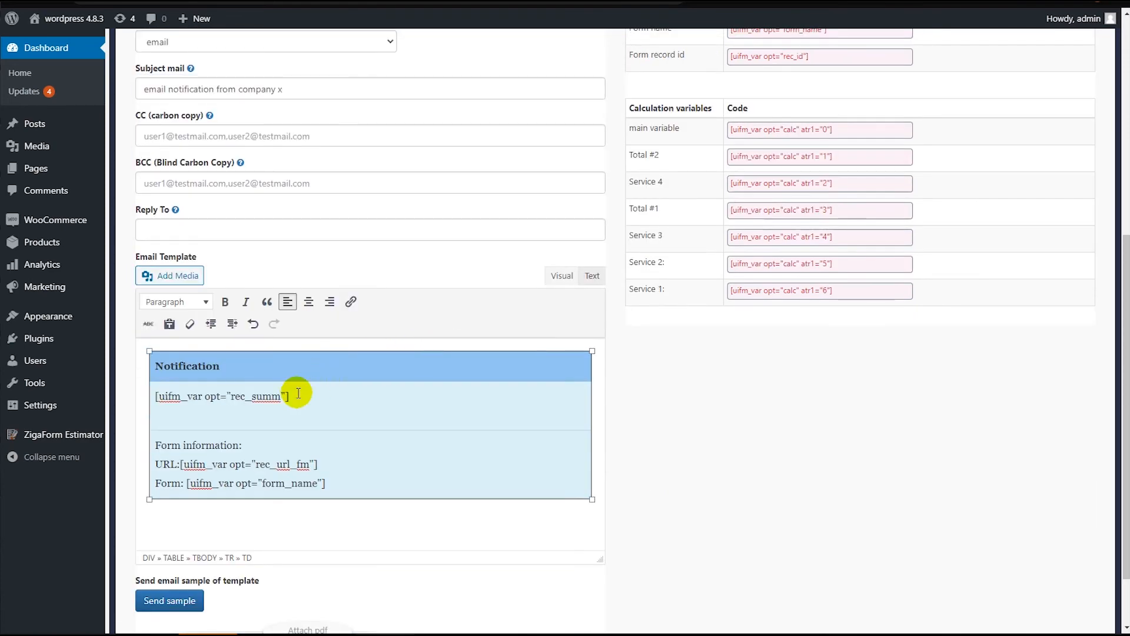
{"action": "left_click_drag", "start_coordinate": [300, 393], "coordinate": [153, 390]}
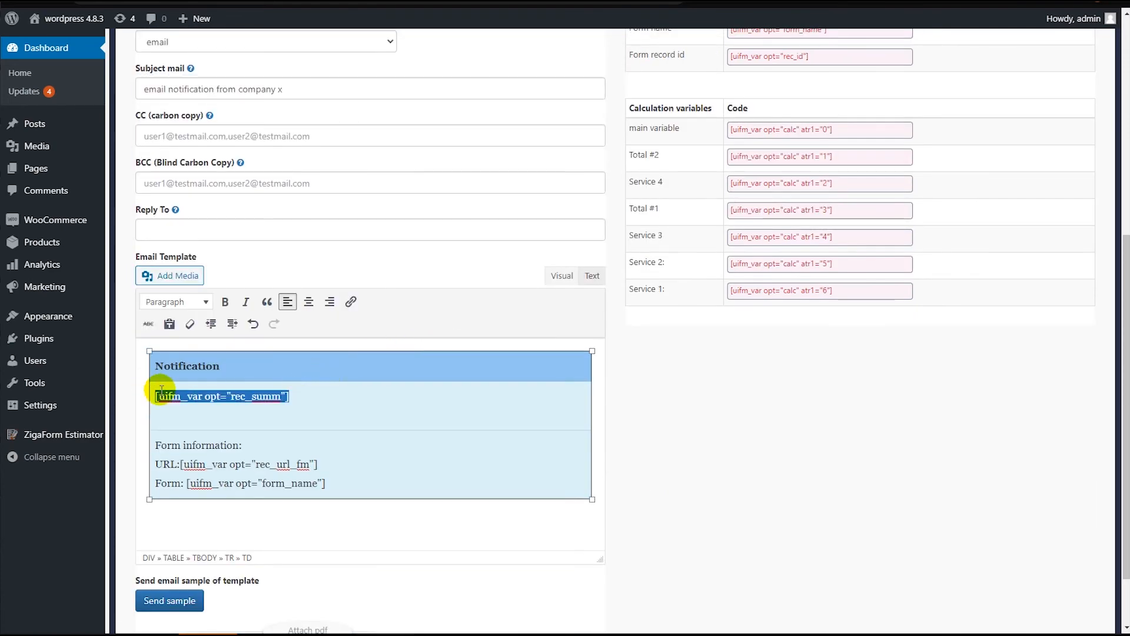
{"action": "key", "text": "Delete"}
{"action": "left_click_drag", "start_coordinate": [343, 481], "coordinate": [158, 449]}
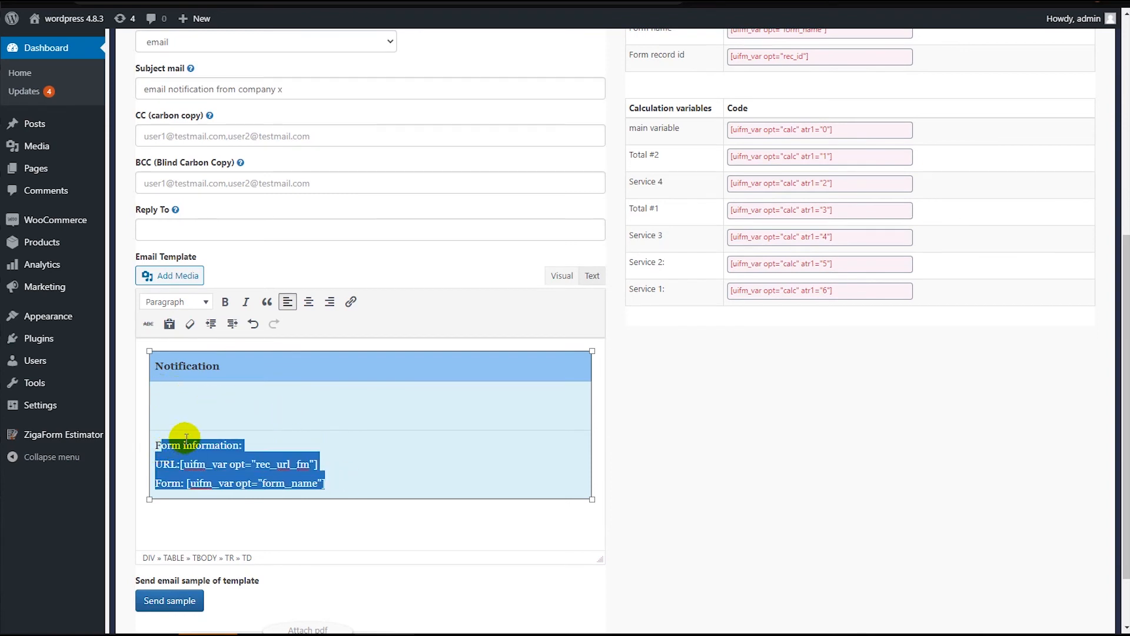
{"action": "type", "text": "F"}
{"action": "left_click_drag", "start_coordinate": [246, 367], "coordinate": [162, 374]}
{"action": "left_click", "coordinate": [180, 445]}
{"action": "key", "text": "BackSpace"}
Delete the "Notification" heading from the customer email template.
{"action": "left_click_drag", "start_coordinate": [235, 369], "coordinate": [142, 367]}
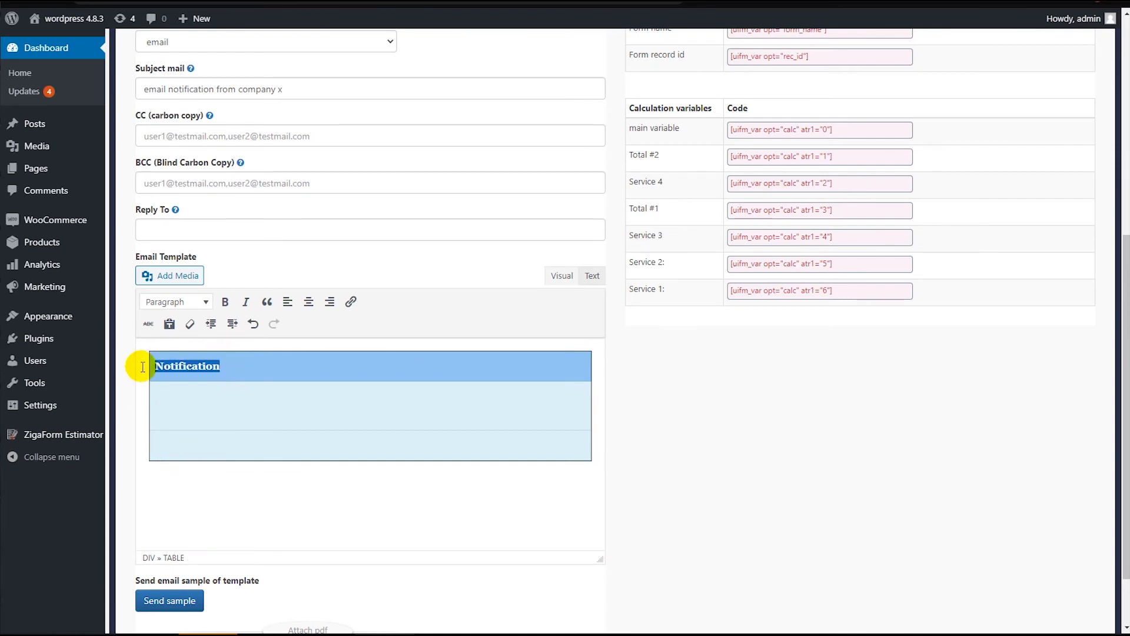
{"action": "type", "text": "New"}
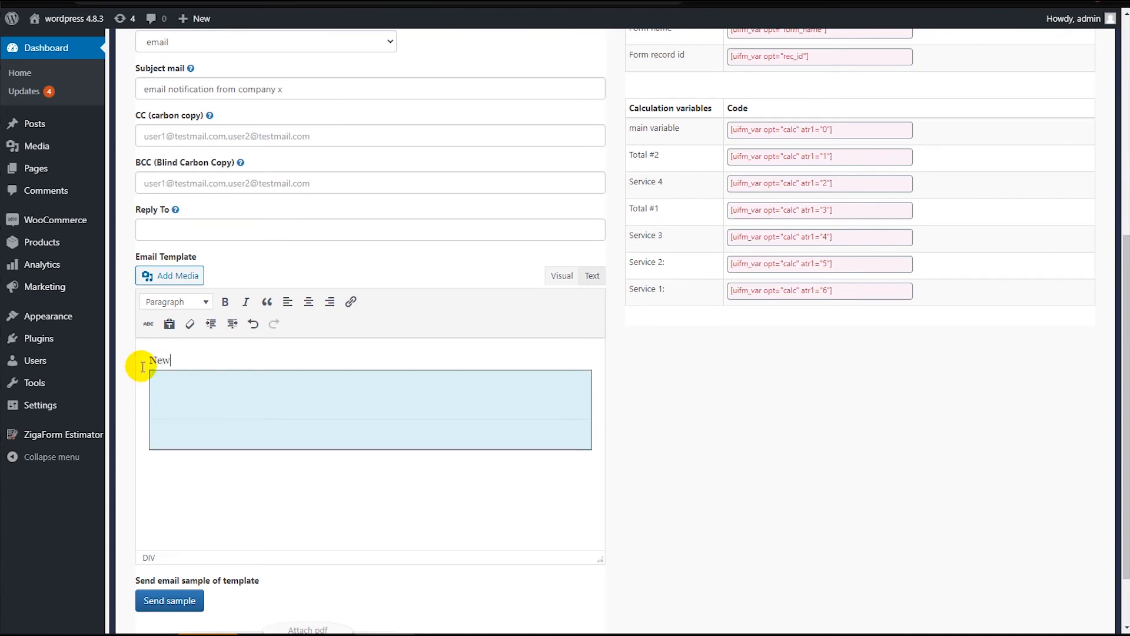
{"action": "left_click", "coordinate": [345, 374]}
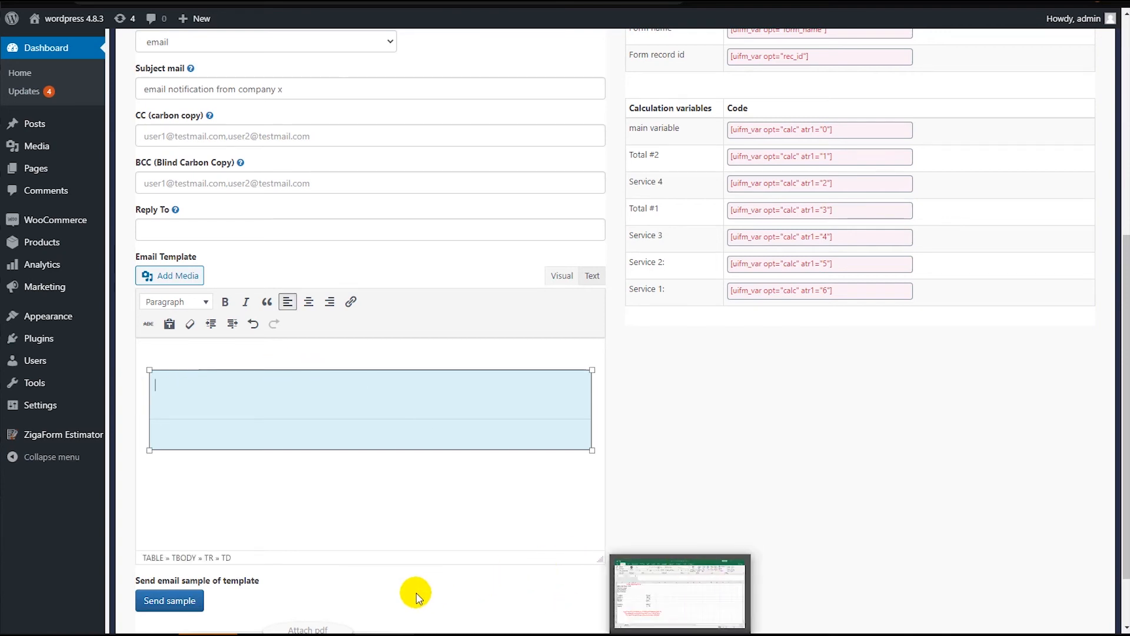
Copy "Your submission was received. Please call person x to do this." from cell A18 of the Excel workbook into the customer email template.
{"action": "left_click", "coordinate": [612, 629]}
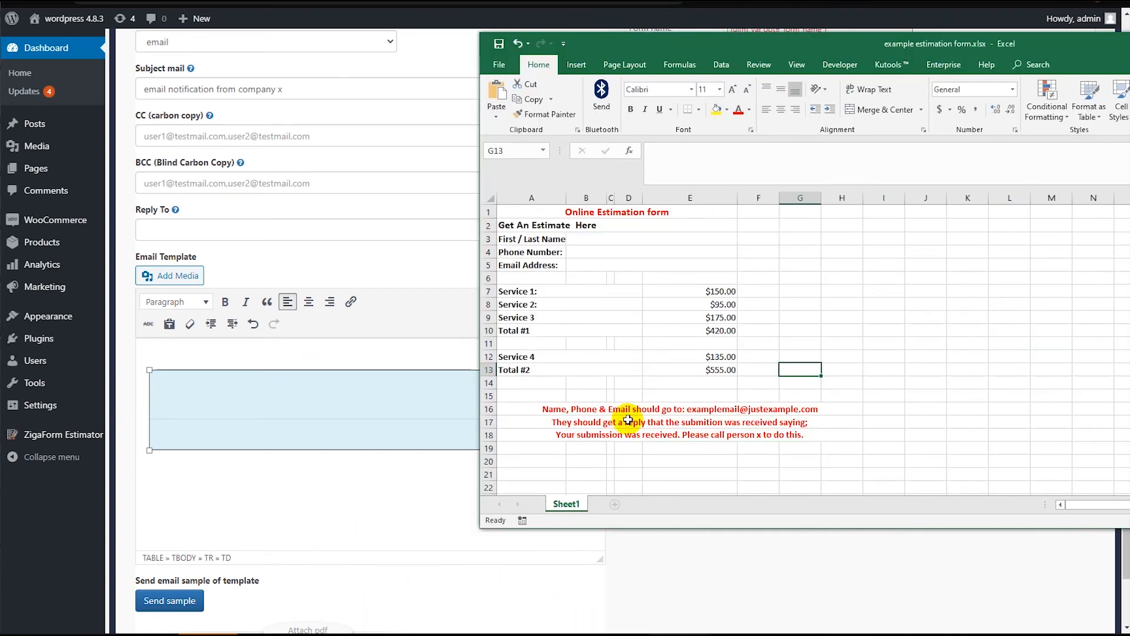
{"action": "left_click", "coordinate": [560, 434]}
{"action": "left_click", "coordinate": [702, 161]}
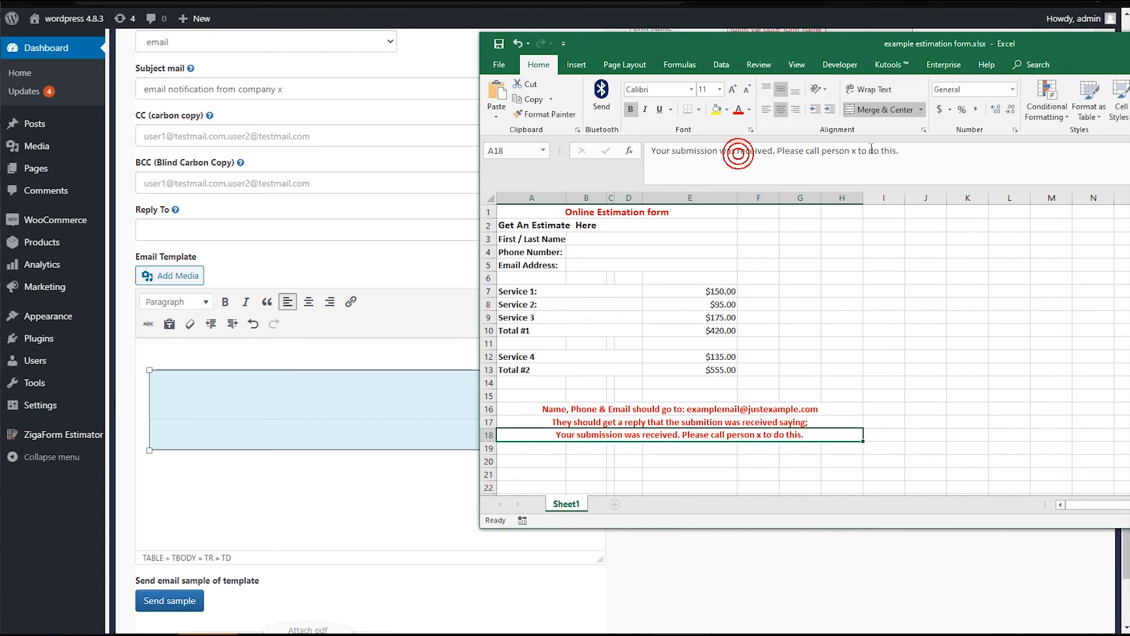
{"action": "left_click_drag", "start_coordinate": [899, 150], "coordinate": [652, 148]}
{"action": "key", "text": "ctrl+c"}
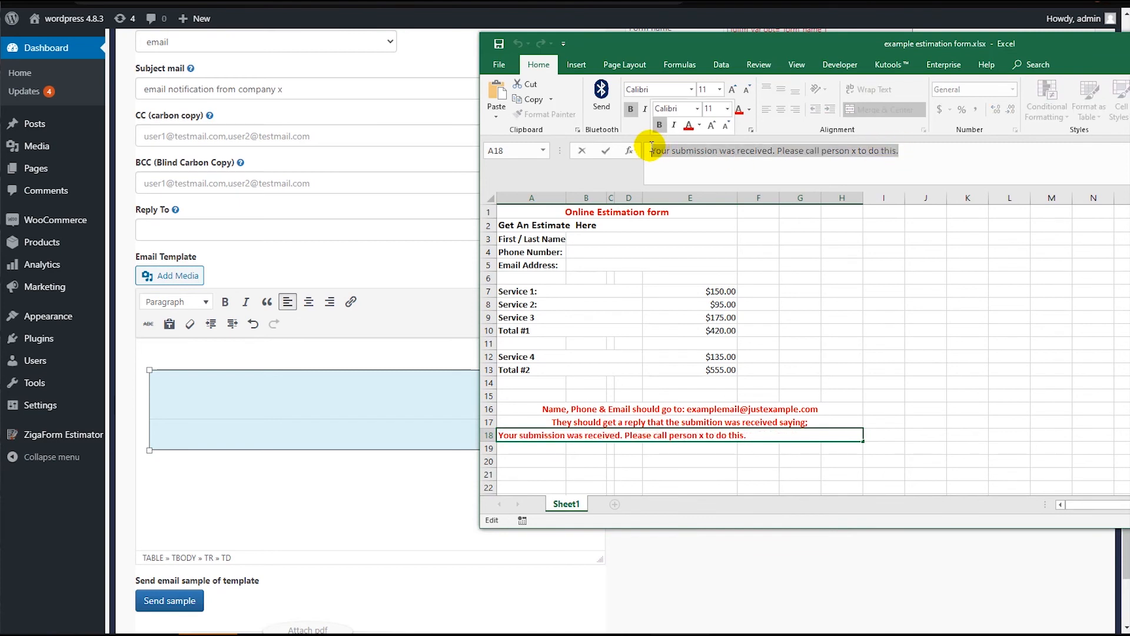
{"action": "left_click", "coordinate": [345, 385]}
{"action": "key", "text": "ctrl+v"}
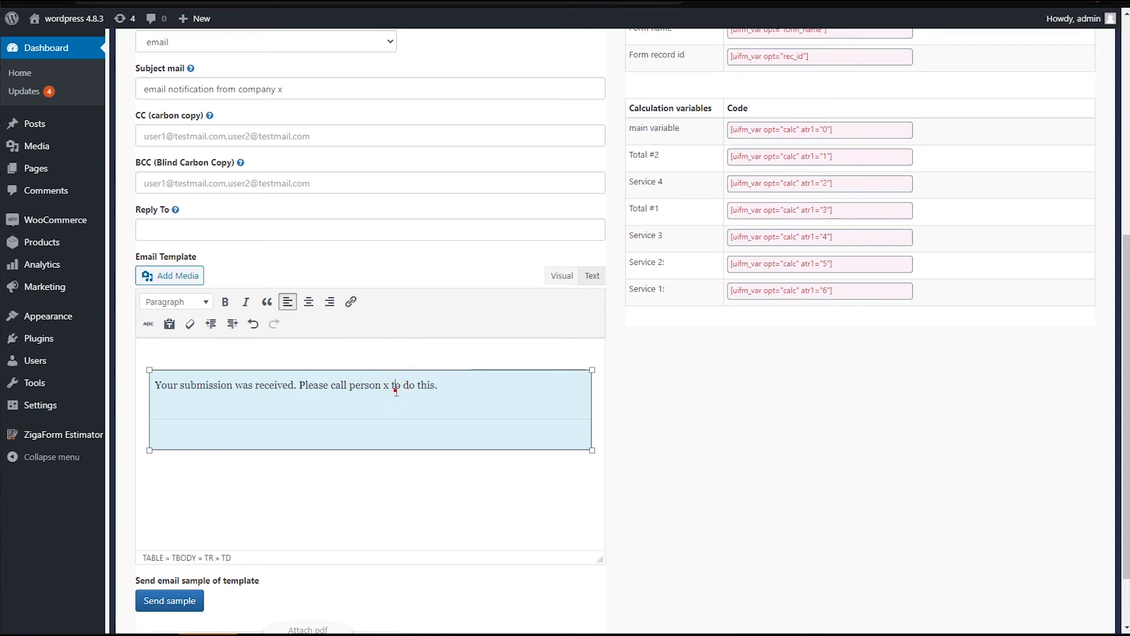
Set the From Name in the email settings to "someone x".
{"action": "scroll", "coordinate": [467, 419], "scroll_direction": "up", "scroll_amount": 3}
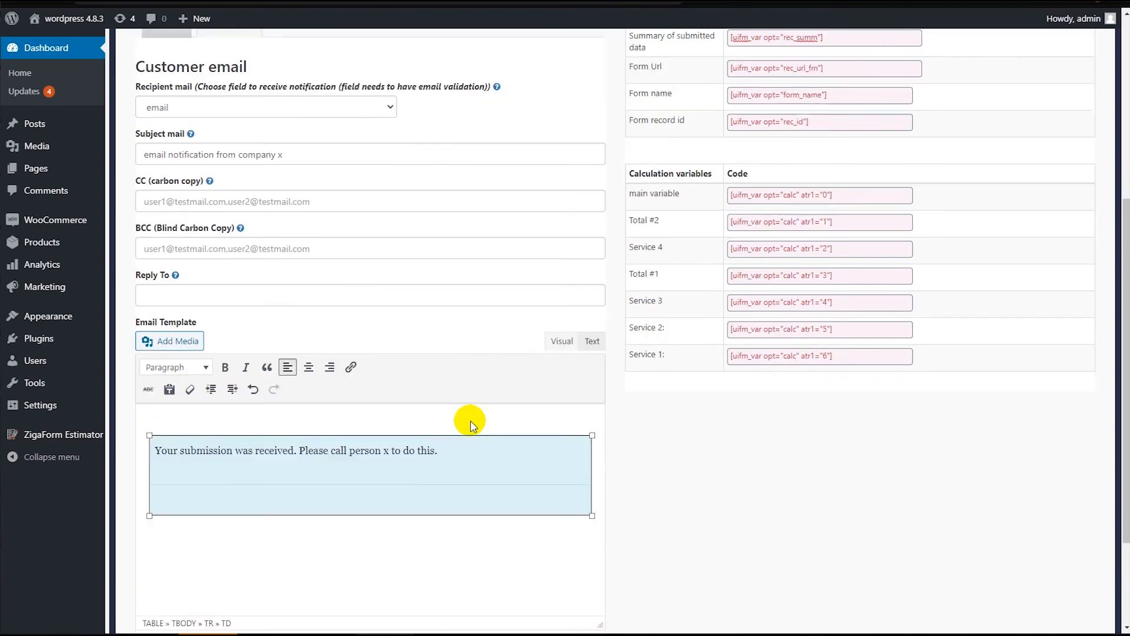
{"action": "scroll", "coordinate": [471, 447], "scroll_direction": "down", "scroll_amount": 1}
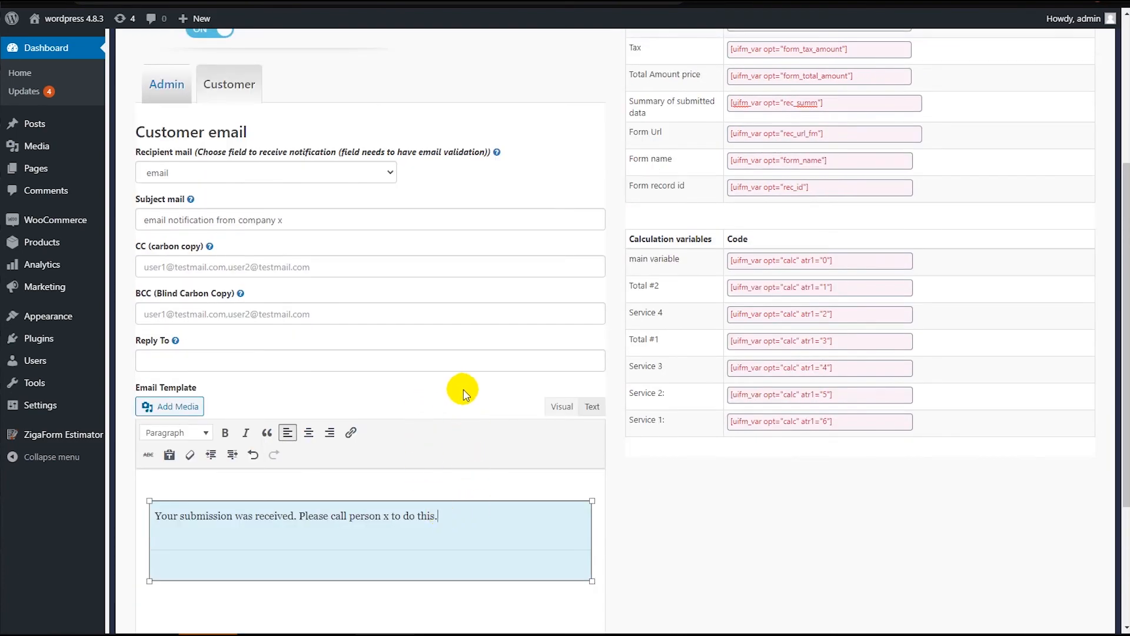
{"action": "scroll", "coordinate": [462, 387], "scroll_direction": "up", "scroll_amount": 3}
{"action": "left_click", "coordinate": [177, 287]}
{"action": "scroll", "coordinate": [524, 303], "scroll_direction": "down", "scroll_amount": 3}
{"action": "scroll", "coordinate": [328, 202], "scroll_direction": "up", "scroll_amount": 3}
{"action": "triple_click", "coordinate": [270, 157]}
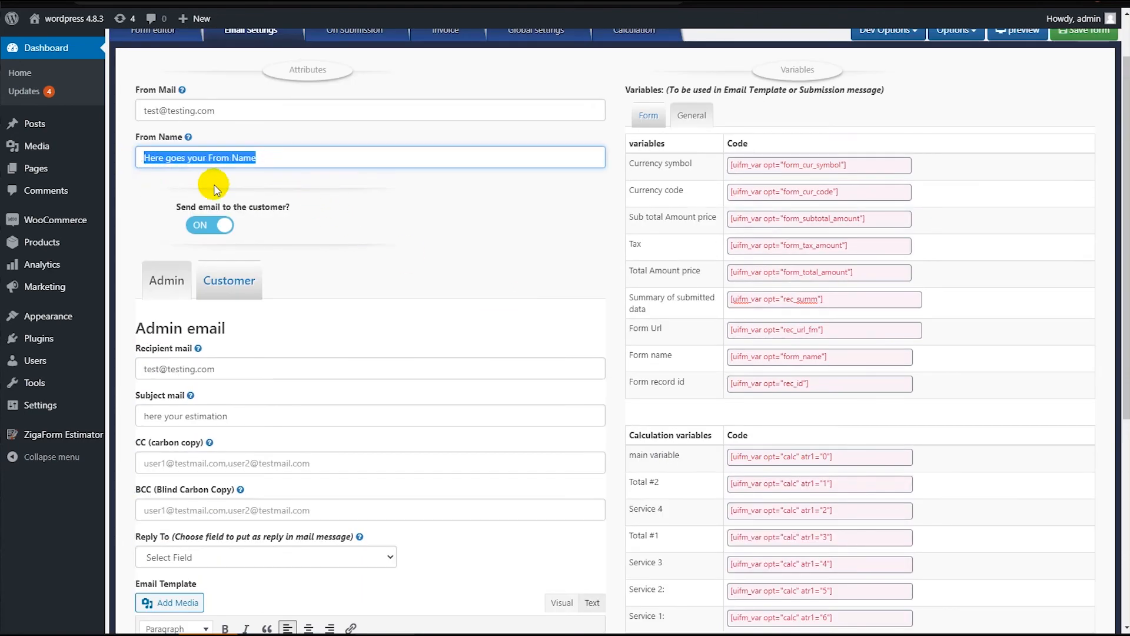
{"action": "type", "text": "someone x"}
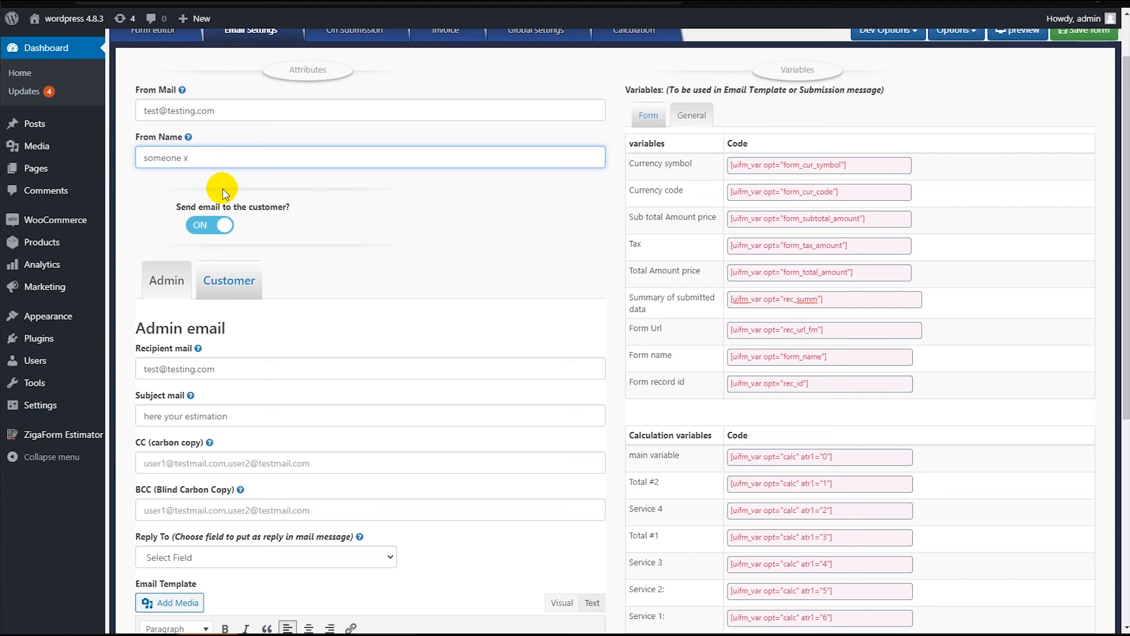
Check the admin email settings and save the form.
{"action": "scroll", "coordinate": [391, 298], "scroll_direction": "down", "scroll_amount": 4}
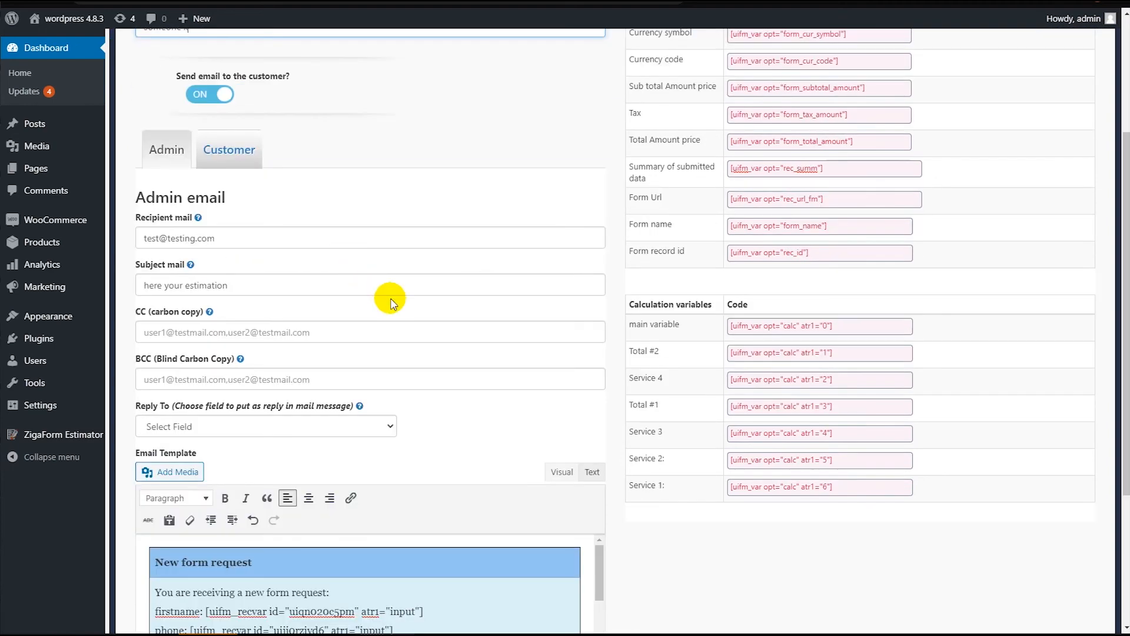
{"action": "scroll", "coordinate": [479, 328], "scroll_direction": "up", "scroll_amount": 5}
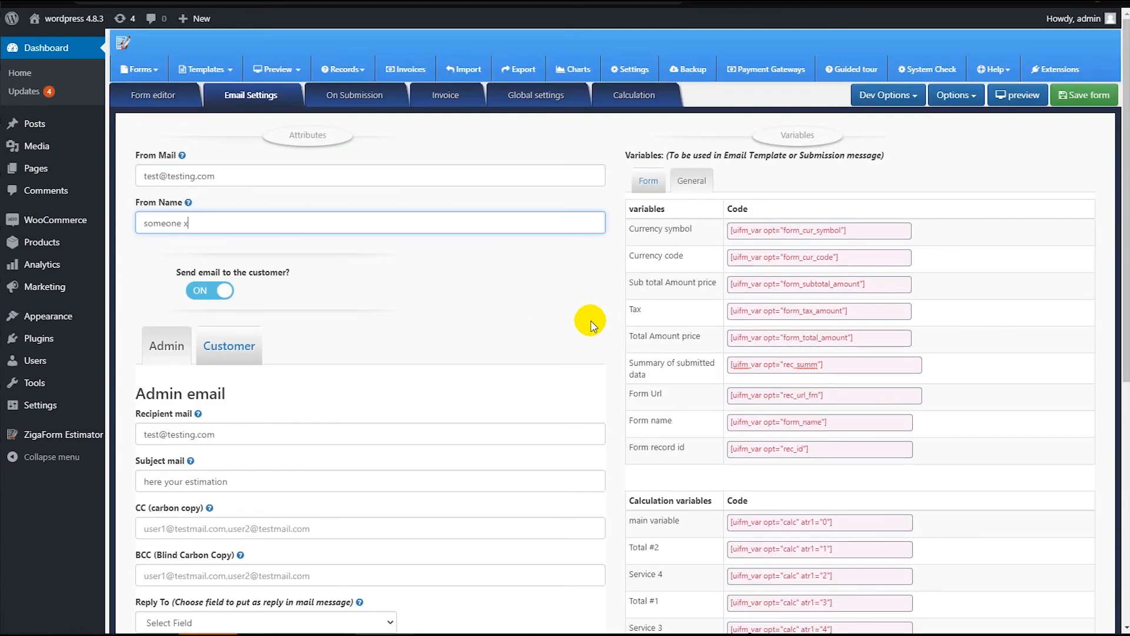
{"action": "scroll", "coordinate": [595, 245], "scroll_direction": "down", "scroll_amount": 2}
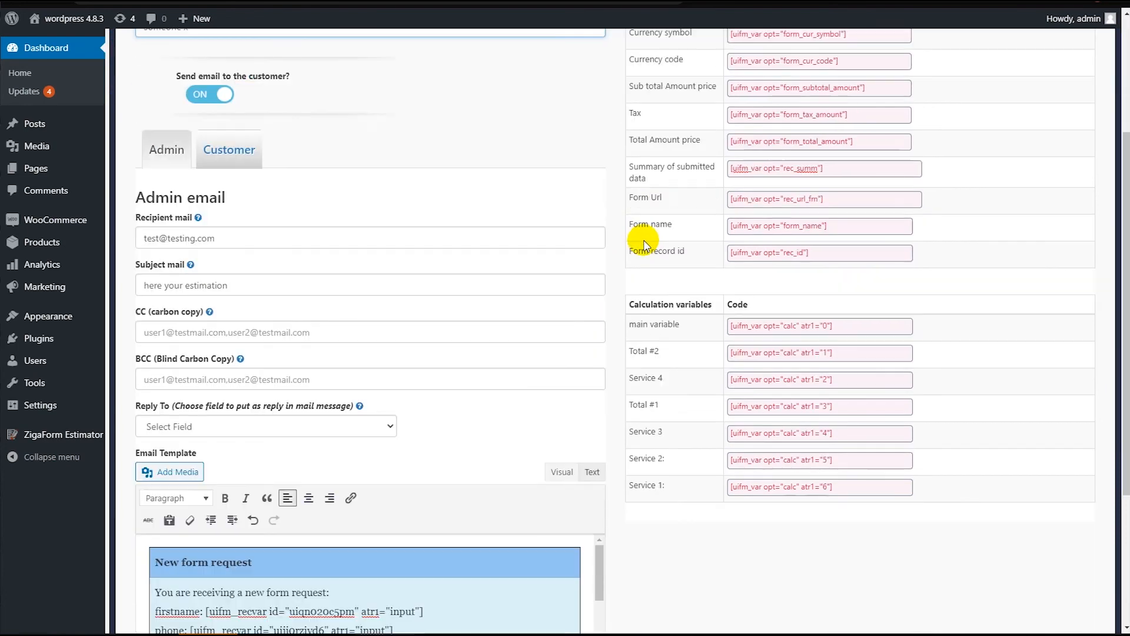
{"action": "scroll", "coordinate": [975, 132], "scroll_direction": "up", "scroll_amount": 1}
{"action": "left_click", "coordinate": [1087, 32]}
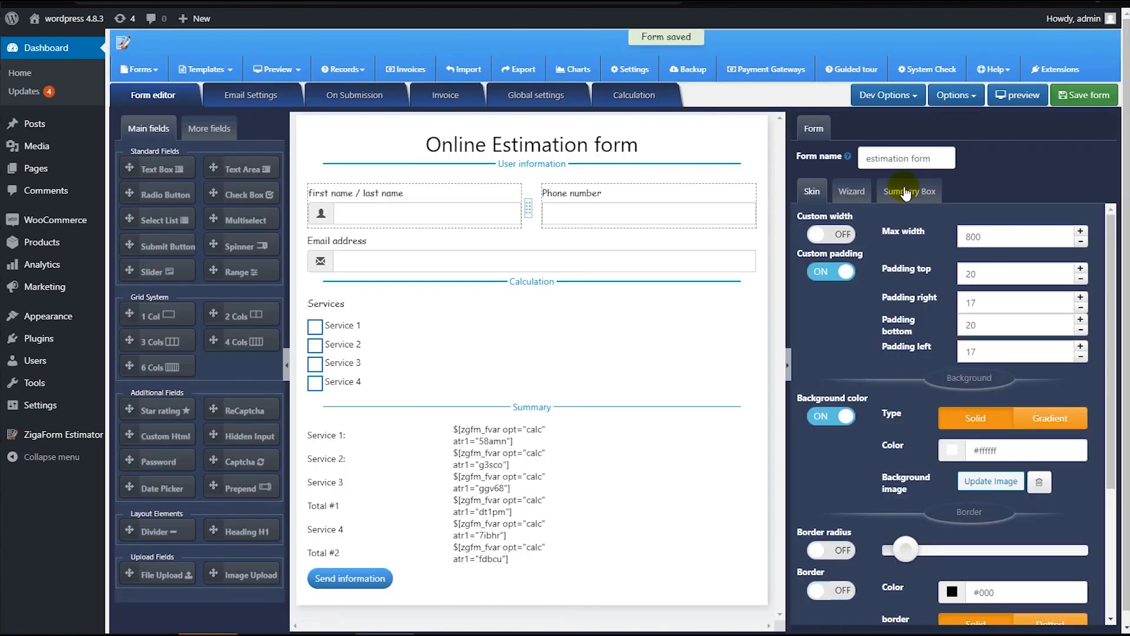
Open the shortcodes of the estimation form from the list of forms and copy [zigaform-estimator id="1"].
{"action": "left_click", "coordinate": [144, 69]}
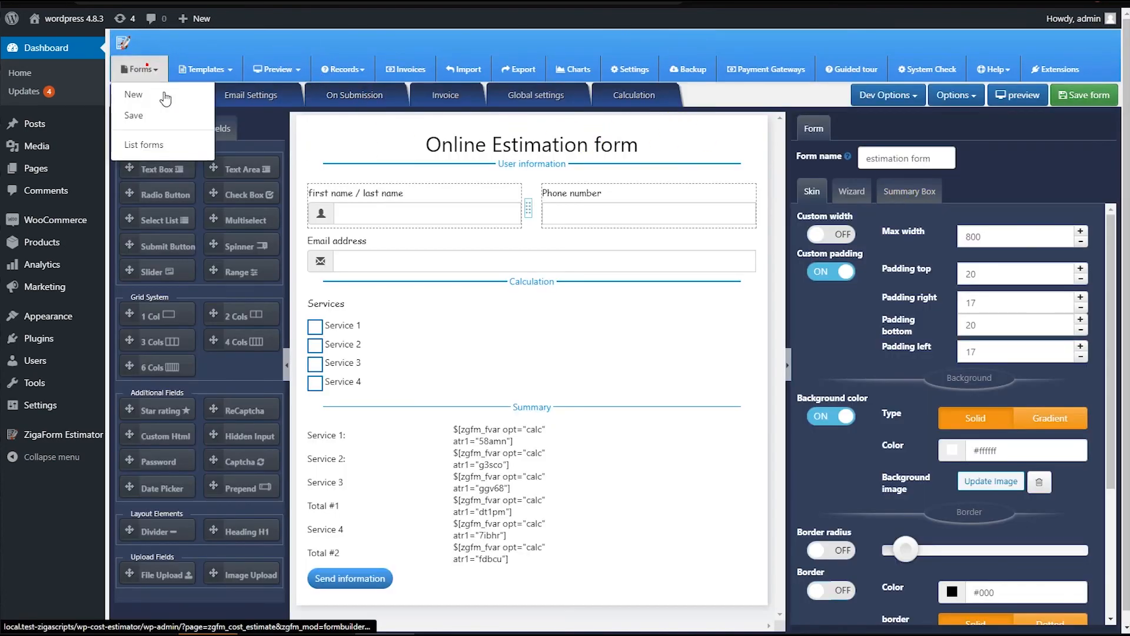
{"action": "left_click", "coordinate": [157, 139]}
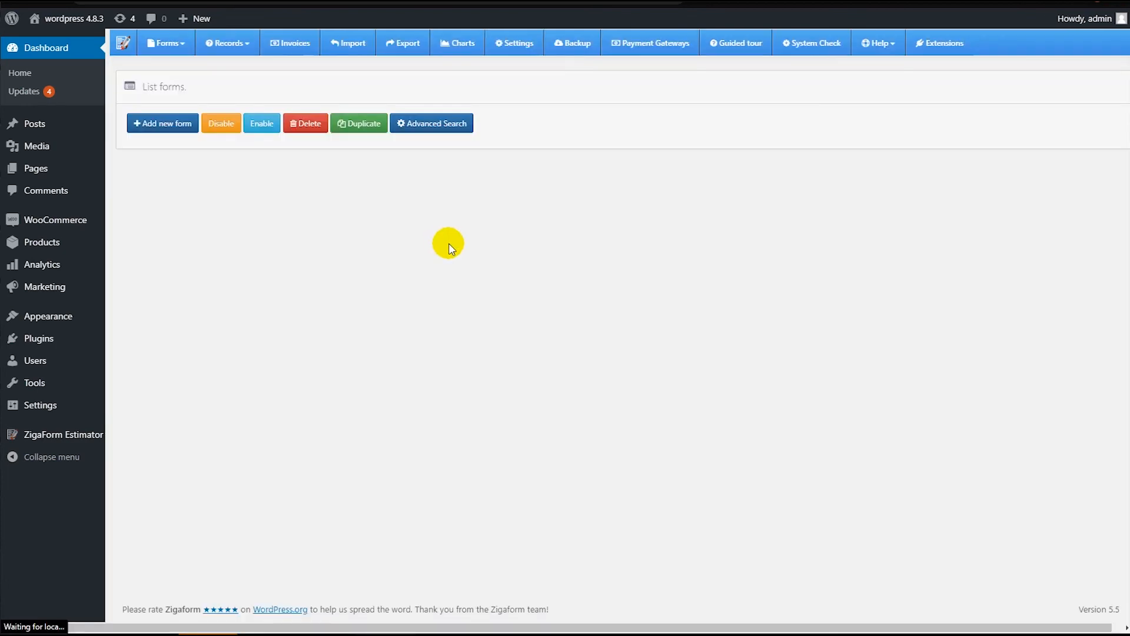
{"action": "left_click", "coordinate": [383, 182]}
{"action": "left_click", "coordinate": [560, 146]}
{"action": "key", "text": "ctrl+c"}
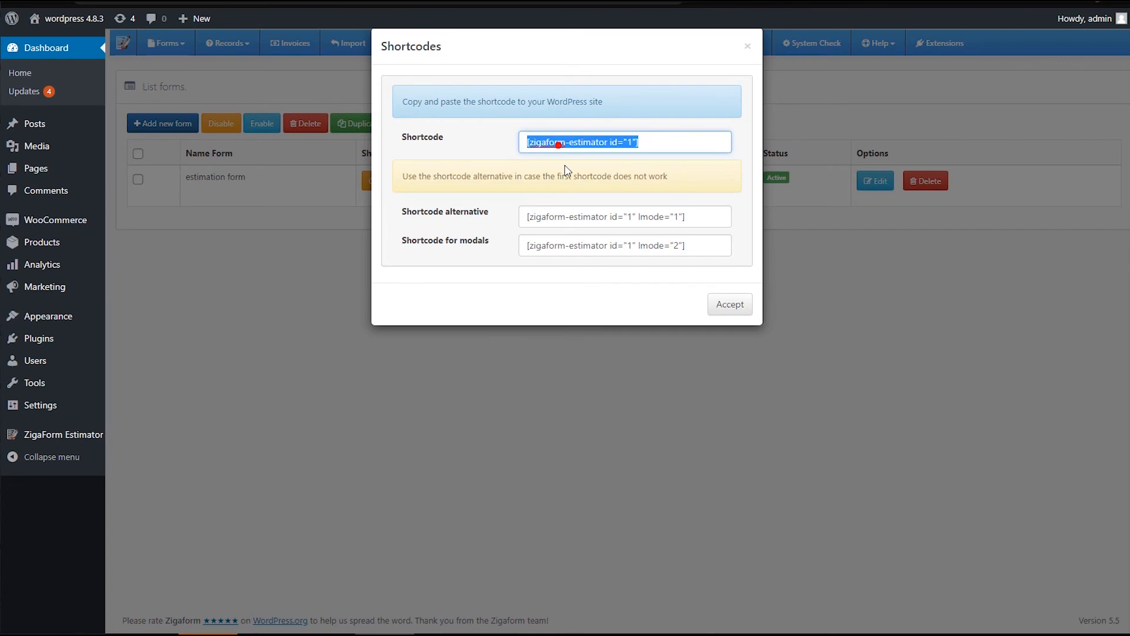
Paste the copied [zigaform-estimator id="1"] shortcode into the shortcode block of the testing page and update the page.
{"action": "left_click", "coordinate": [735, 307]}
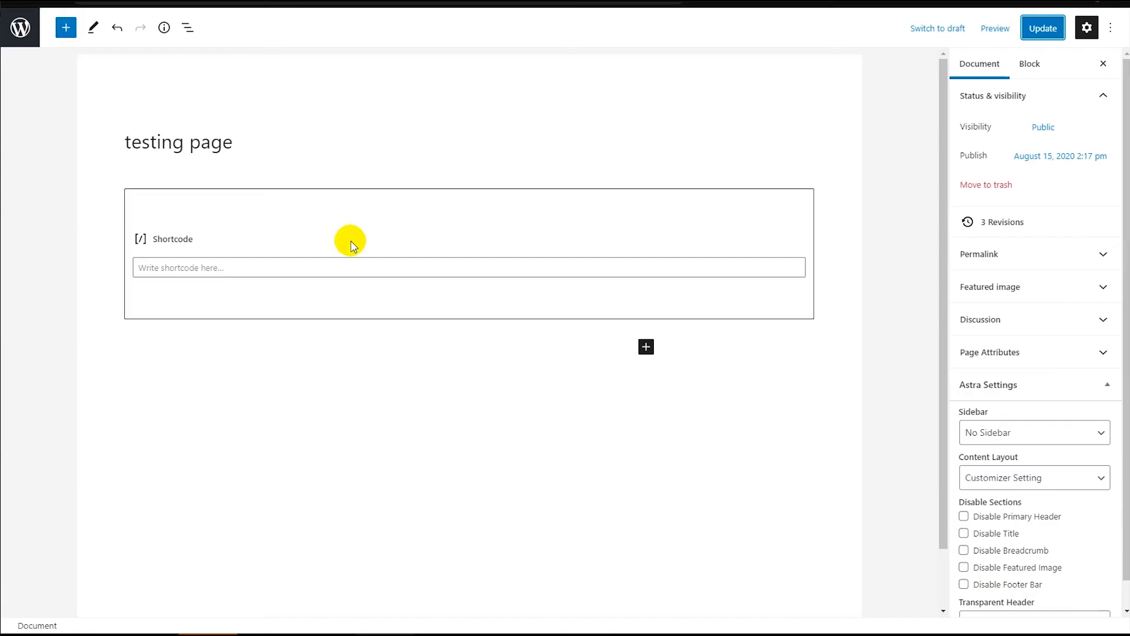
{"action": "left_click", "coordinate": [212, 255]}
{"action": "key", "text": "ctrl+v"}
{"action": "left_click", "coordinate": [268, 401]}
{"action": "left_click", "coordinate": [1042, 28]}
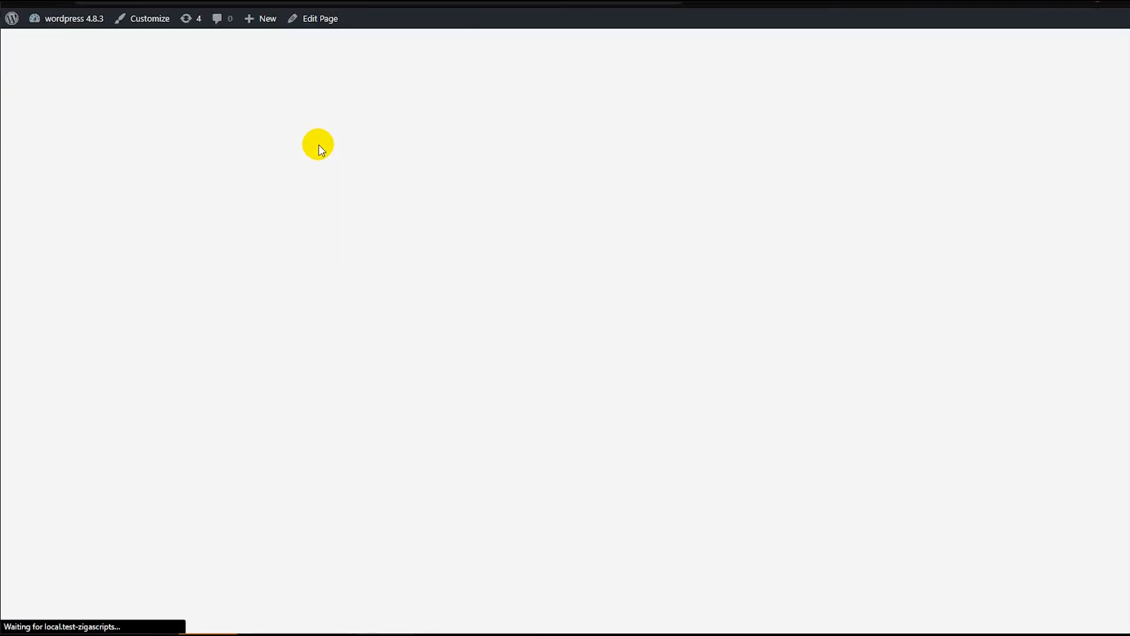
Select Service 1 to Service 4 in the published estimation form and check the amounts in the summary.
{"action": "scroll", "coordinate": [782, 252], "scroll_direction": "down", "scroll_amount": 4}
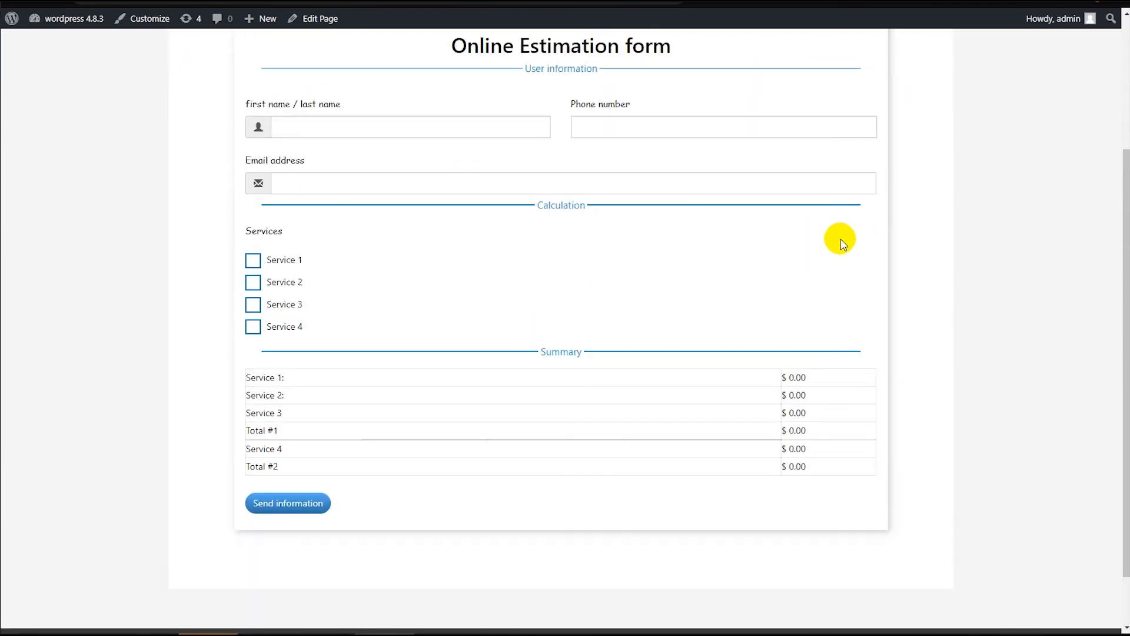
{"action": "scroll", "coordinate": [843, 242], "scroll_direction": "up", "scroll_amount": 2}
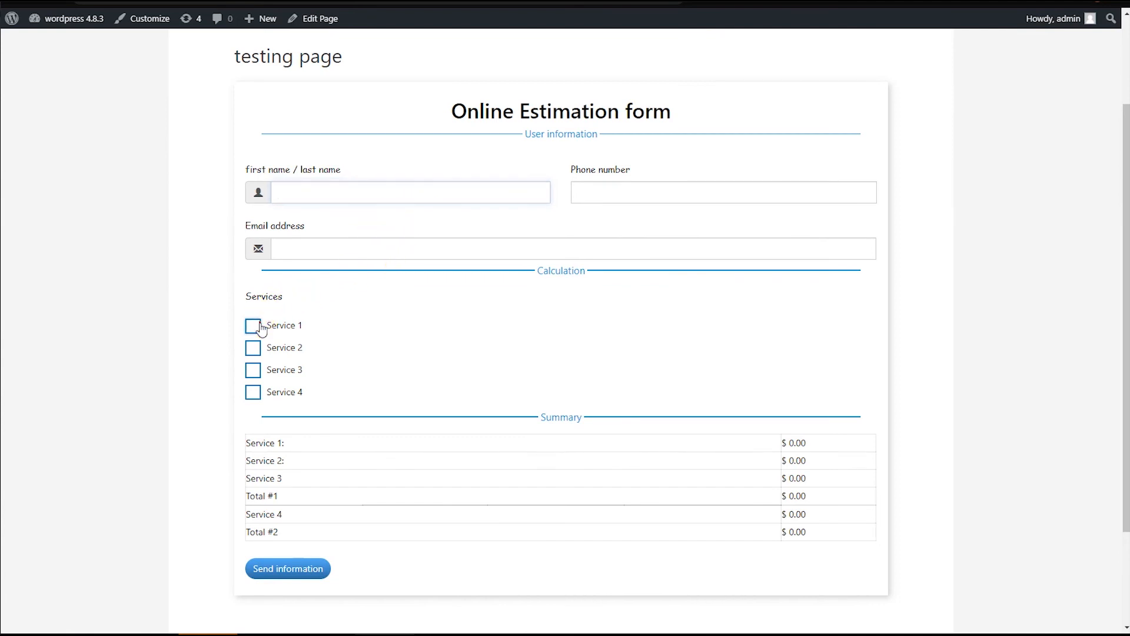
{"action": "left_click", "coordinate": [253, 371]}
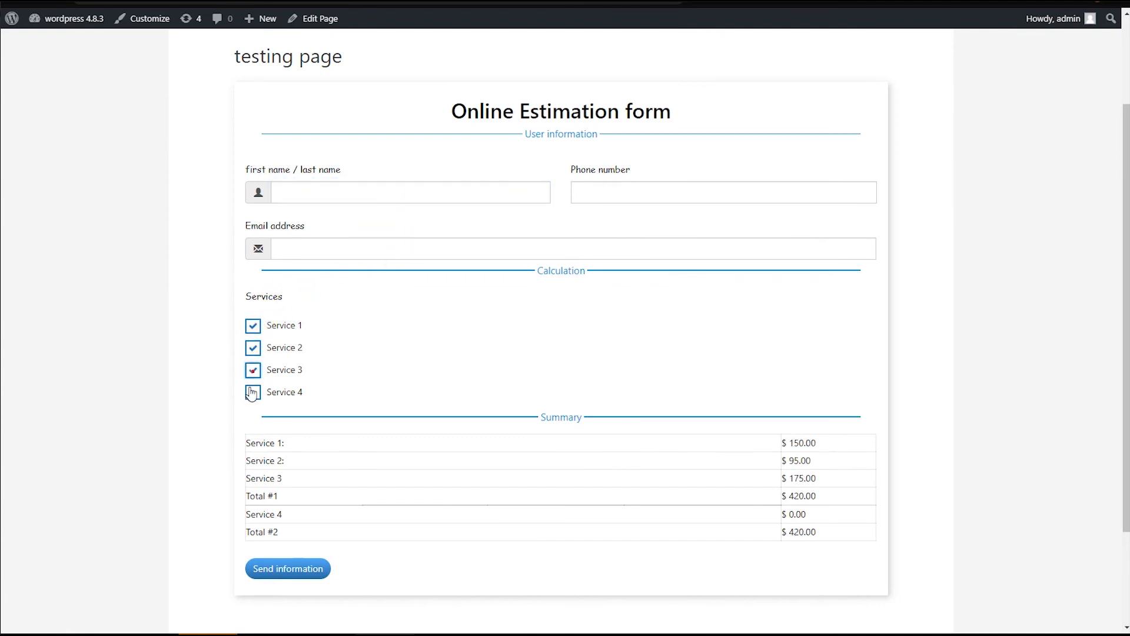
{"action": "mouse_move", "coordinate": [752, 441]}
{"action": "left_mouse_down"}
{"action": "mouse_move", "coordinate": [797, 520]}
{"action": "mouse_move", "coordinate": [833, 522]}
{"action": "mouse_move", "coordinate": [782, 510]}
{"action": "left_mouse_up"}
{"action": "left_click", "coordinate": [815, 525]}
Fill in the name as test, a phone number and an email address, submit the estimation form and read the resulting message.
{"action": "left_click", "coordinate": [333, 198]}
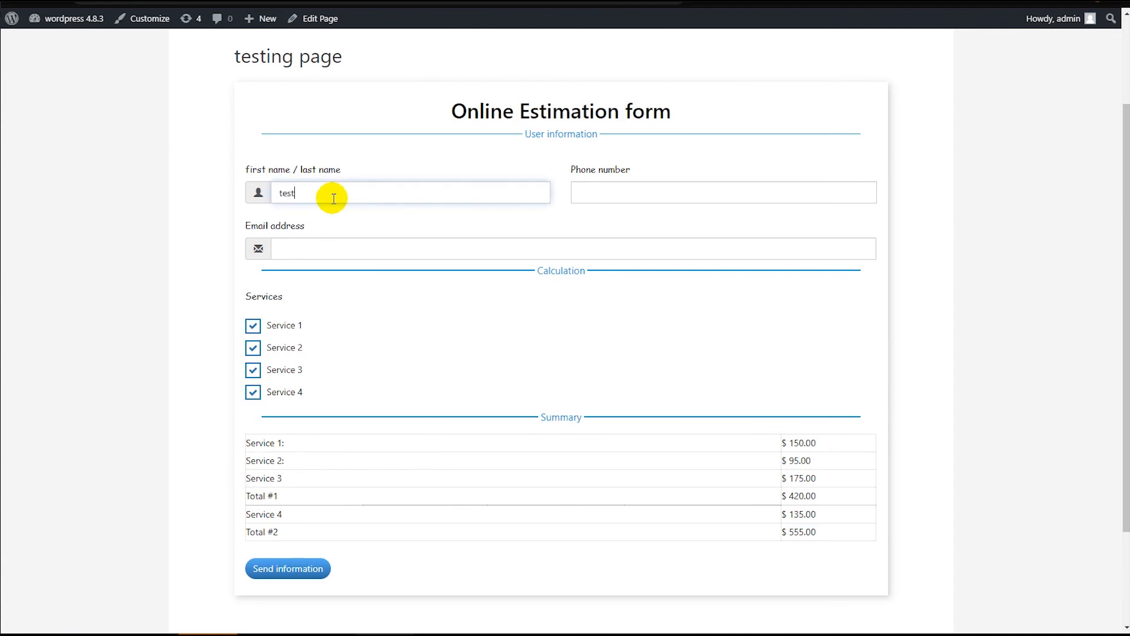
{"action": "left_click", "coordinate": [635, 199]}
{"action": "type", "text": "12341234"}
{"action": "left_click", "coordinate": [374, 255]}
{"action": "type", "text": "test@testingdd.com"}
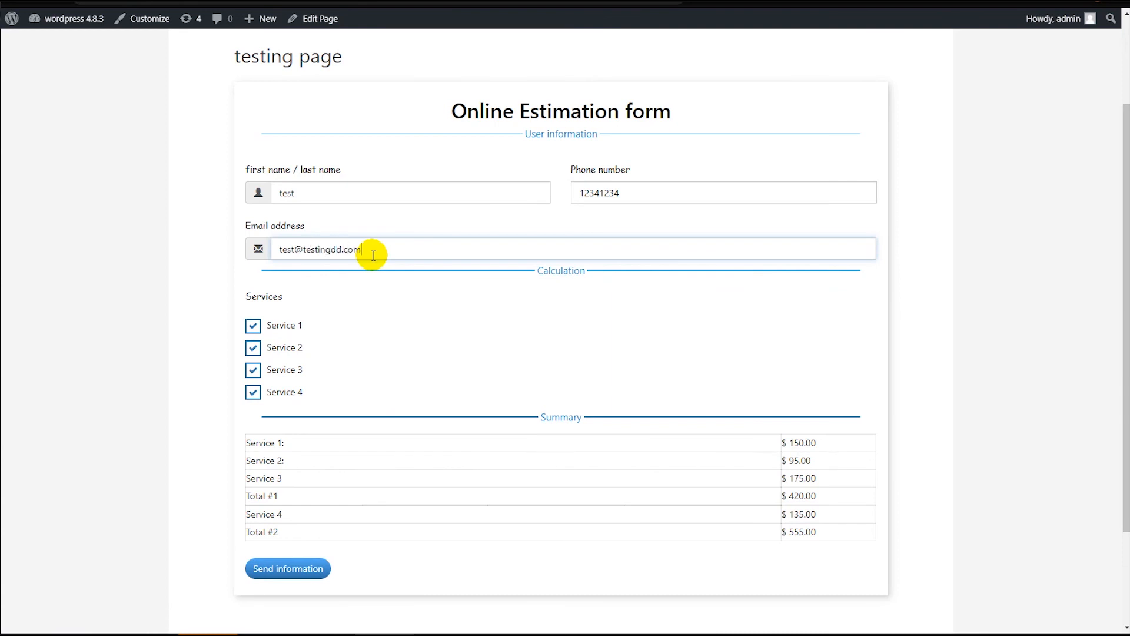
{"action": "scroll", "coordinate": [433, 324], "scroll_direction": "down", "scroll_amount": 2}
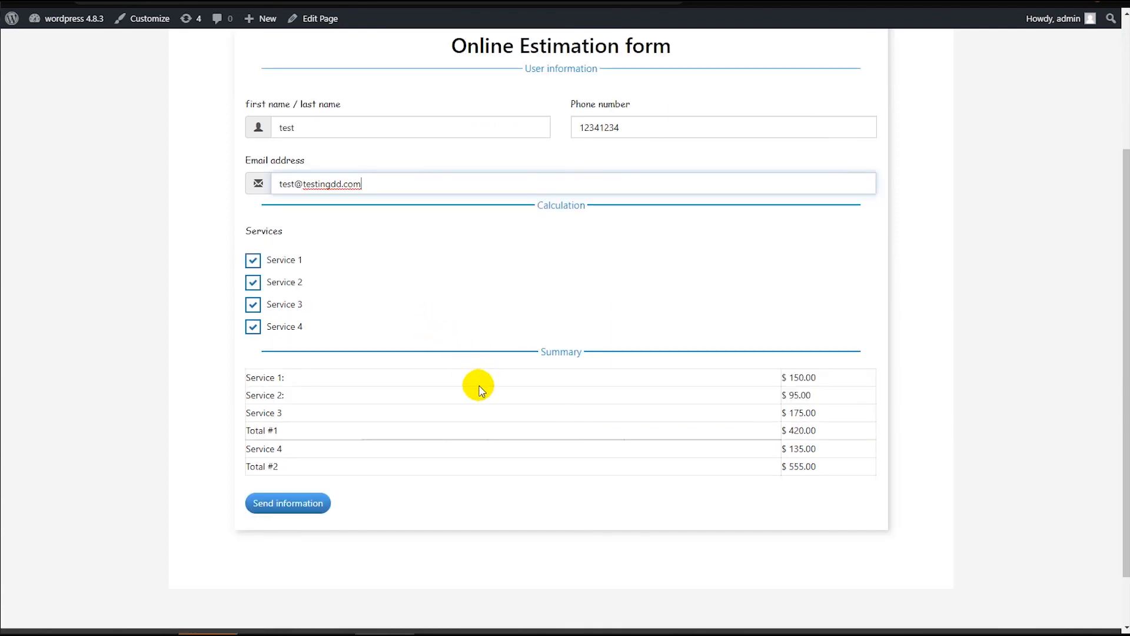
{"action": "scroll", "coordinate": [478, 382], "scroll_direction": "up", "scroll_amount": 2}
{"action": "left_click", "coordinate": [294, 567]}
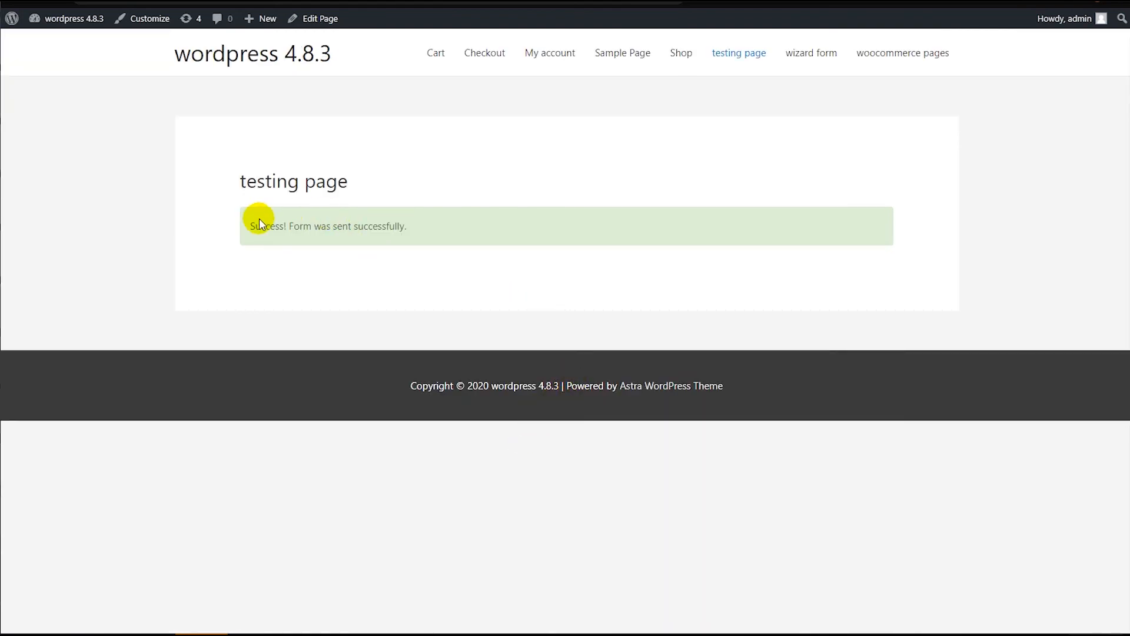
{"action": "left_click_drag", "start_coordinate": [255, 226], "coordinate": [434, 227]}
{"action": "left_click", "coordinate": [388, 230]}
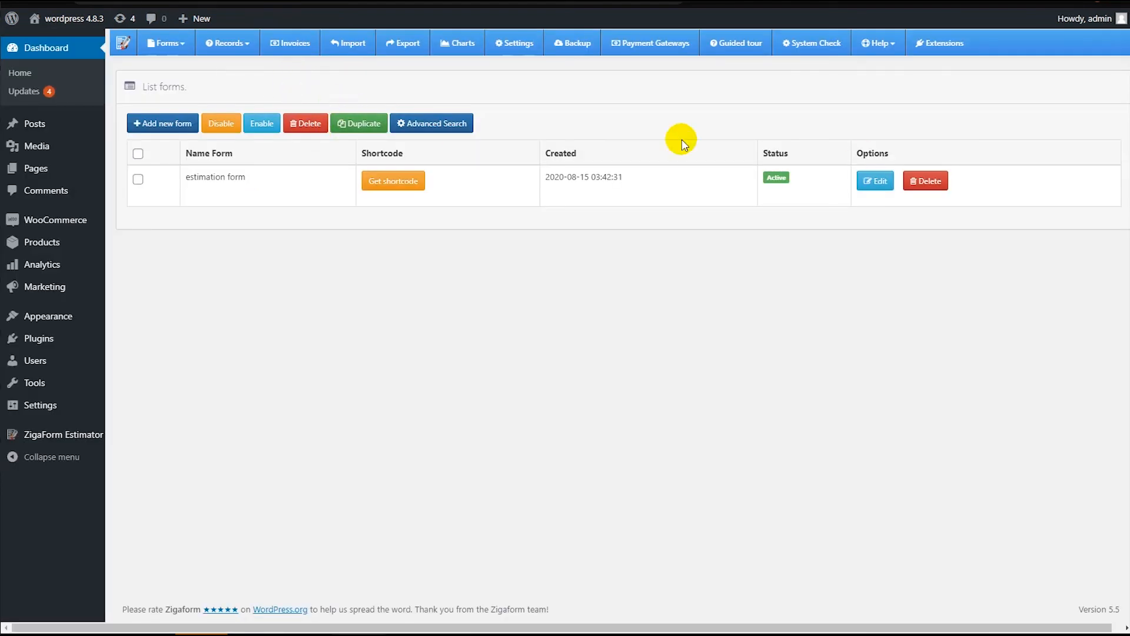
Open the estimation form for editing, add the text "add any content." to its on-submission success message and save the form.
{"action": "left_click", "coordinate": [874, 180]}
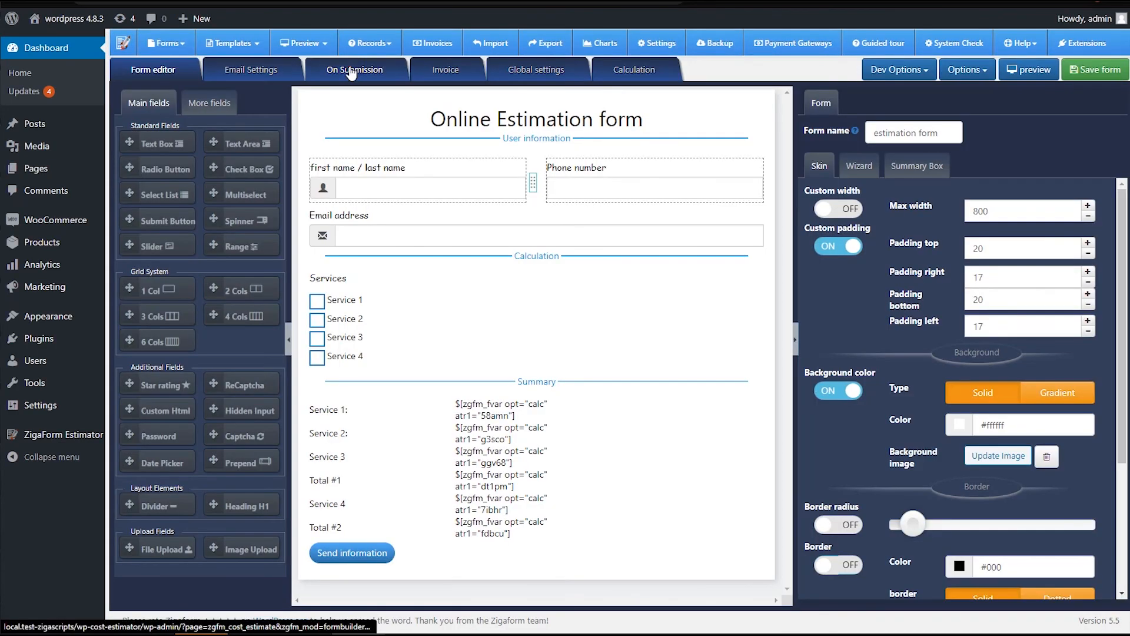
{"action": "left_click", "coordinate": [353, 69]}
{"action": "left_click", "coordinate": [316, 210]}
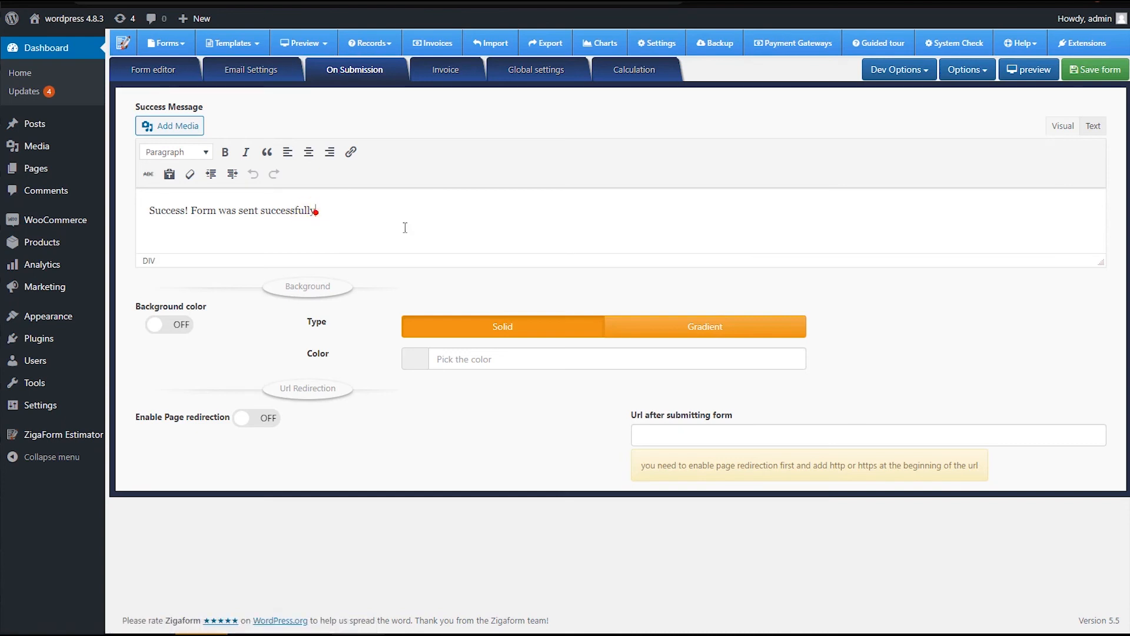
{"action": "left_click", "coordinate": [405, 228]}
{"action": "type", "text": "add any content."}
{"action": "left_click", "coordinate": [1096, 70]}
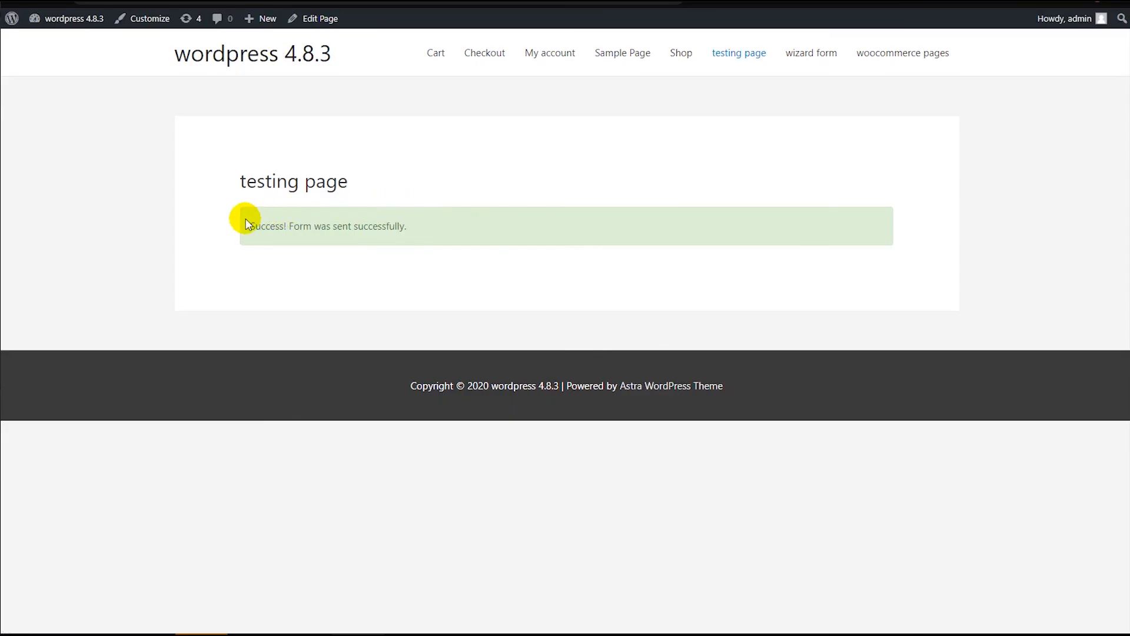
Review the submission message on the testing page and the contact details in the received "here your estimation" email in Thunderbird.
{"action": "left_click_drag", "start_coordinate": [248, 225], "coordinate": [406, 225]}
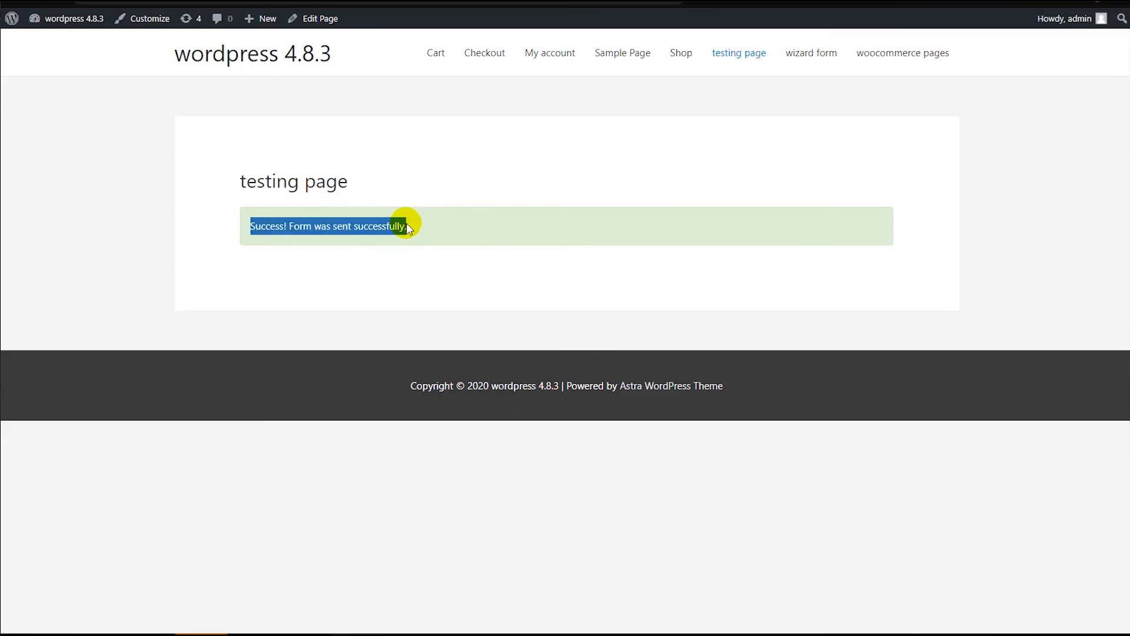
{"action": "left_click", "coordinate": [341, 226]}
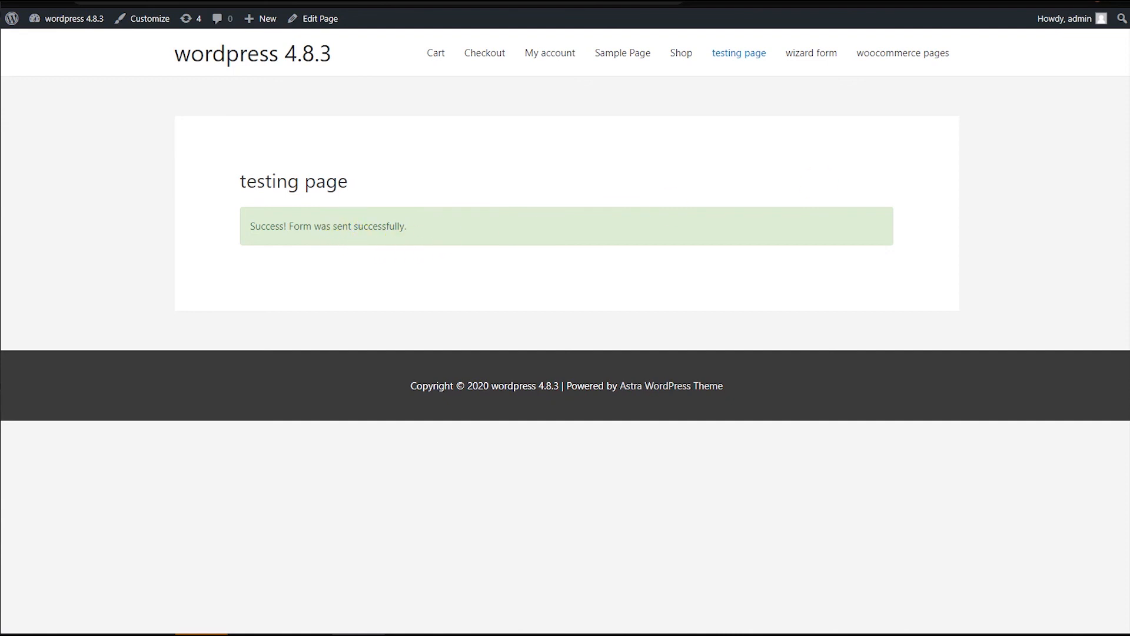
{"action": "left_click_drag", "start_coordinate": [1129, 141], "coordinate": [418, 91]}
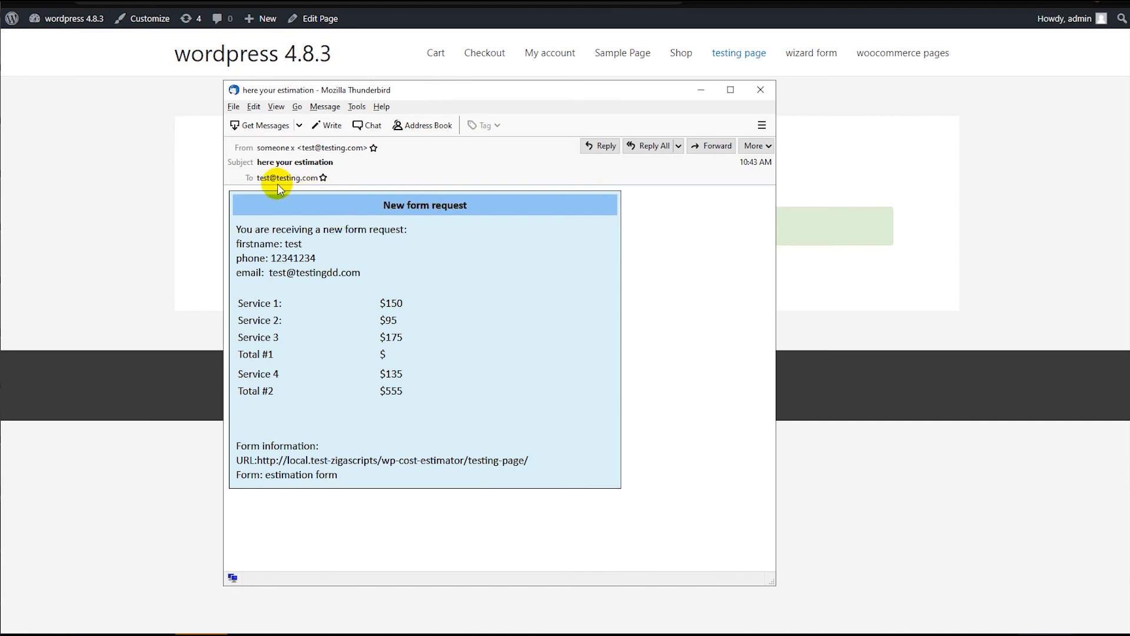
{"action": "left_click", "coordinate": [239, 227]}
{"action": "left_click_drag", "start_coordinate": [308, 252], "coordinate": [374, 271]}
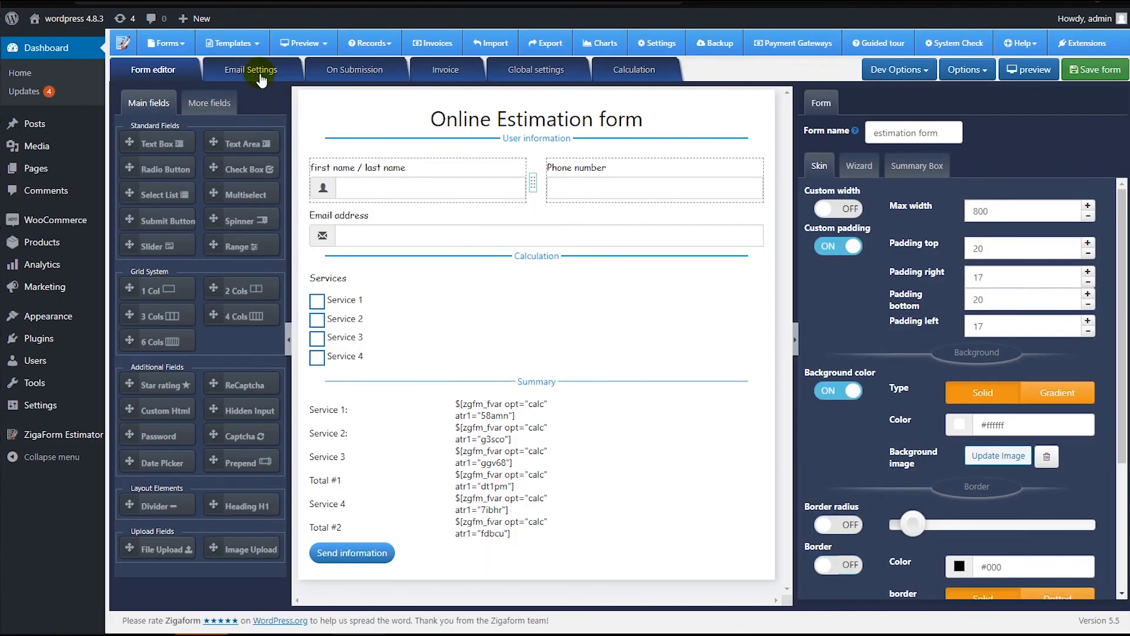
Compare the contact details and service amounts in the received email with the admin email template in the form's email settings, and close the email.
{"action": "left_click", "coordinate": [259, 69]}
{"action": "scroll", "coordinate": [404, 358], "scroll_direction": "down", "scroll_amount": 6}
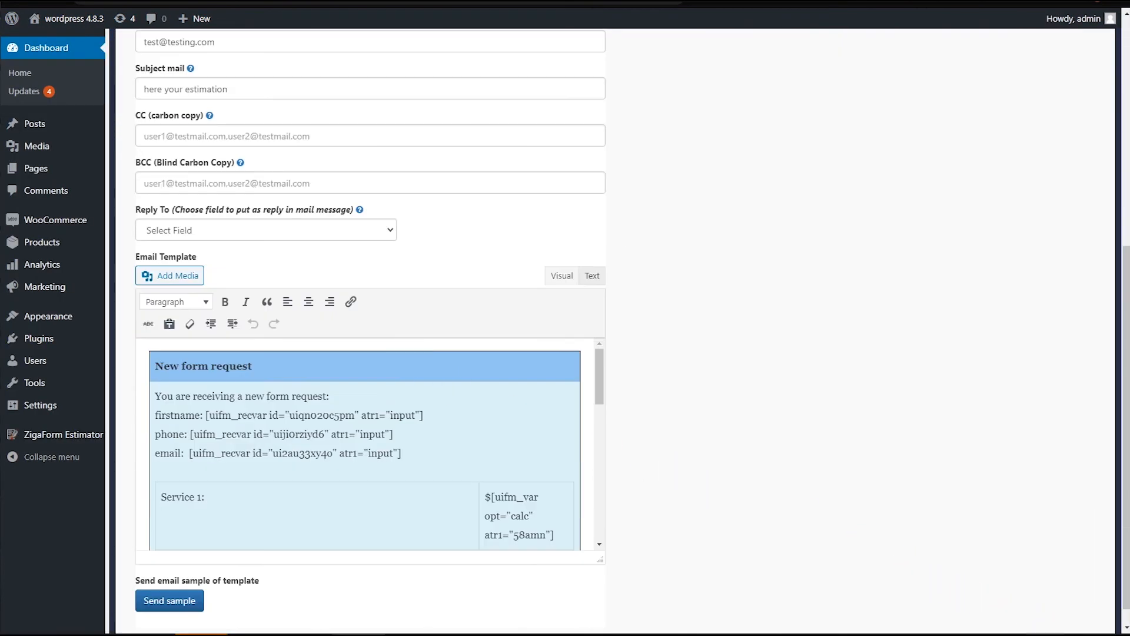
{"action": "left_click", "coordinate": [1047, 634]}
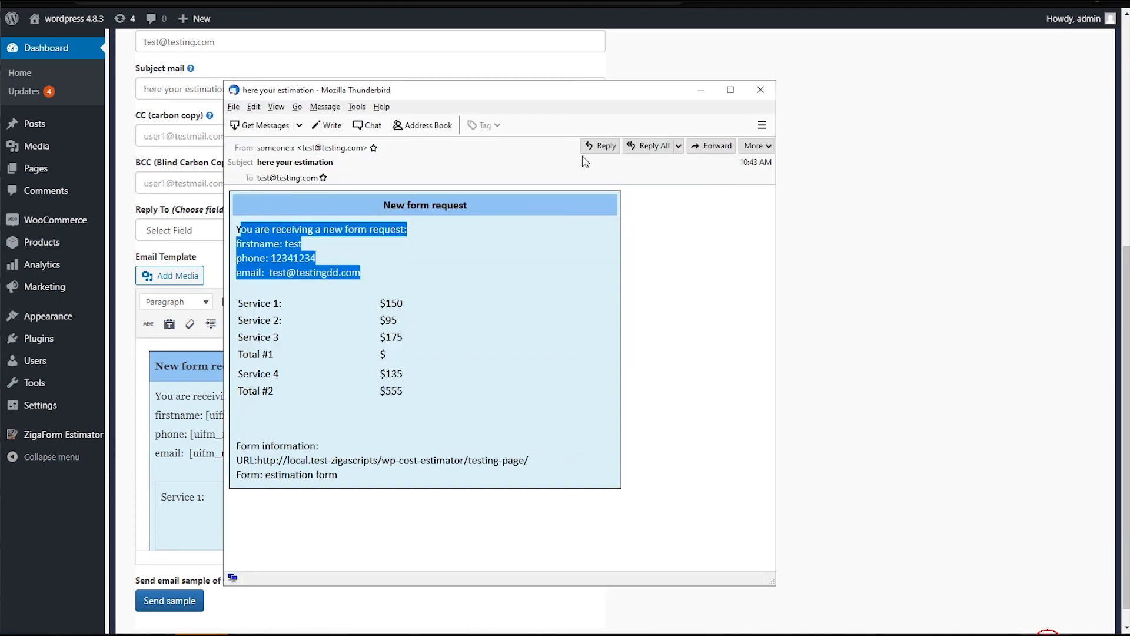
{"action": "left_click_drag", "start_coordinate": [495, 96], "coordinate": [870, 128]}
{"action": "left_click", "coordinate": [816, 352]}
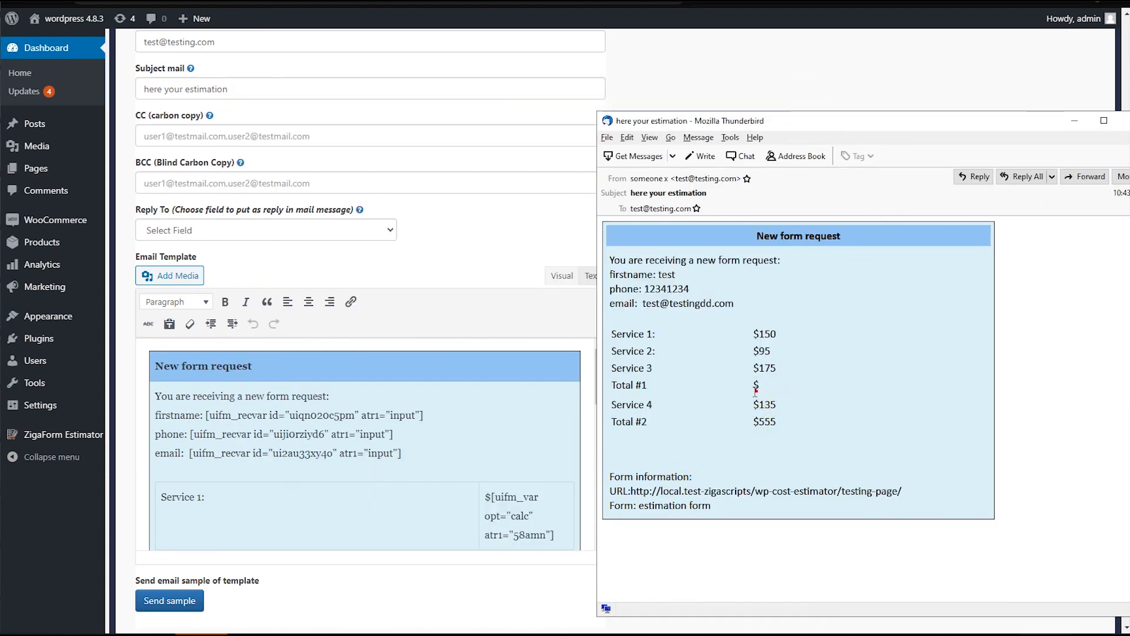
{"action": "left_click", "coordinate": [666, 335]}
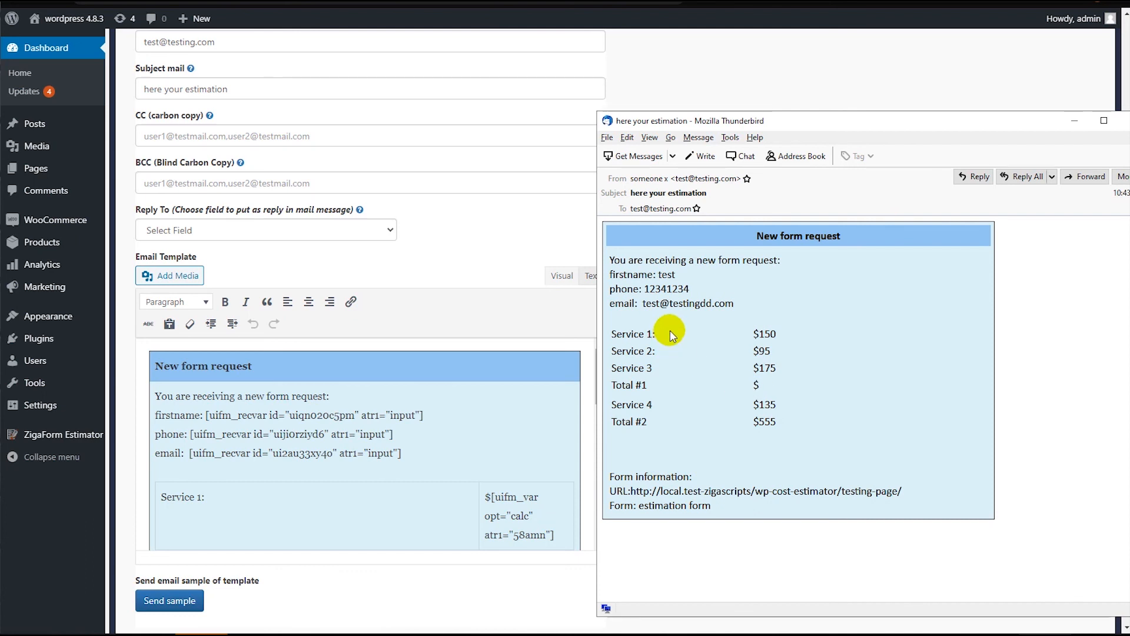
{"action": "left_click_drag", "start_coordinate": [658, 269], "coordinate": [707, 304]}
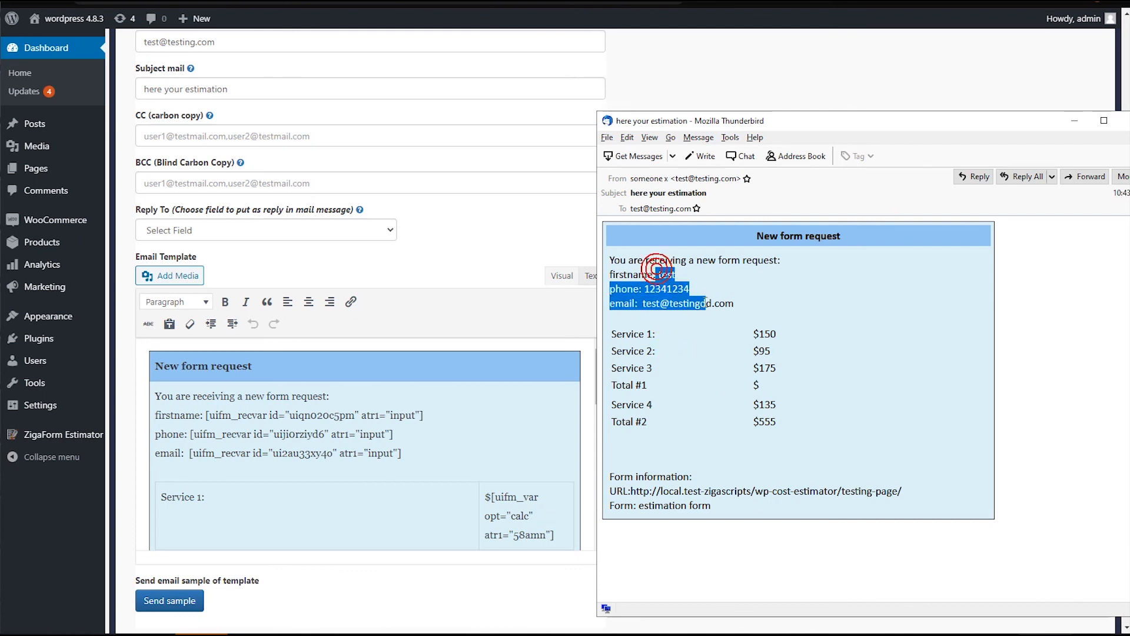
{"action": "left_click", "coordinate": [640, 285]}
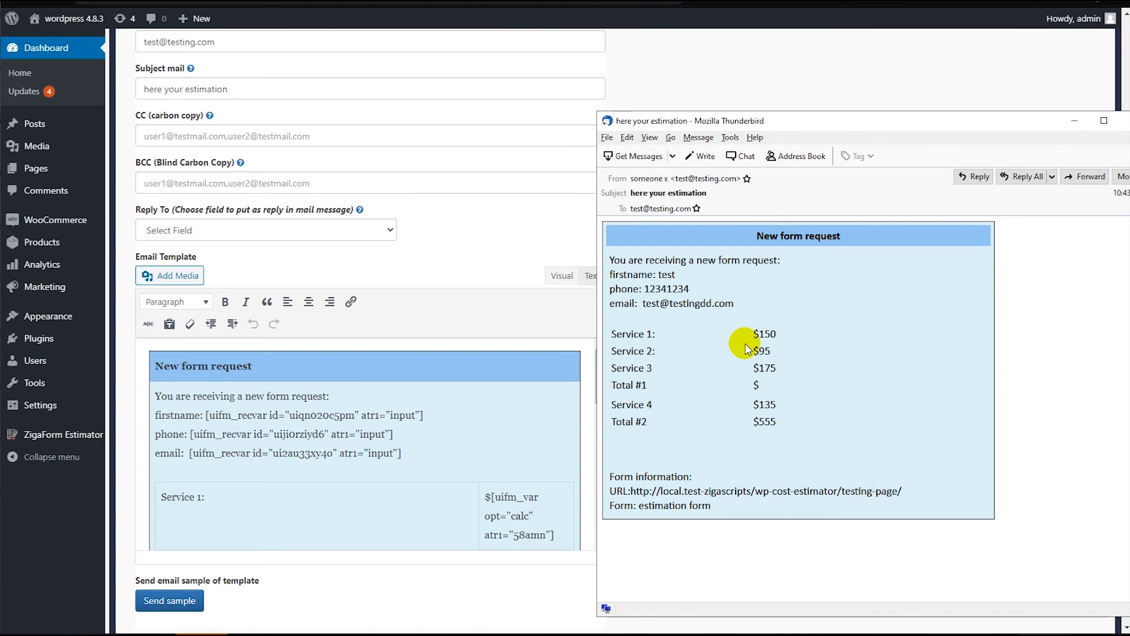
{"action": "left_click_drag", "start_coordinate": [759, 334], "coordinate": [760, 370]}
{"action": "left_click", "coordinate": [761, 391]}
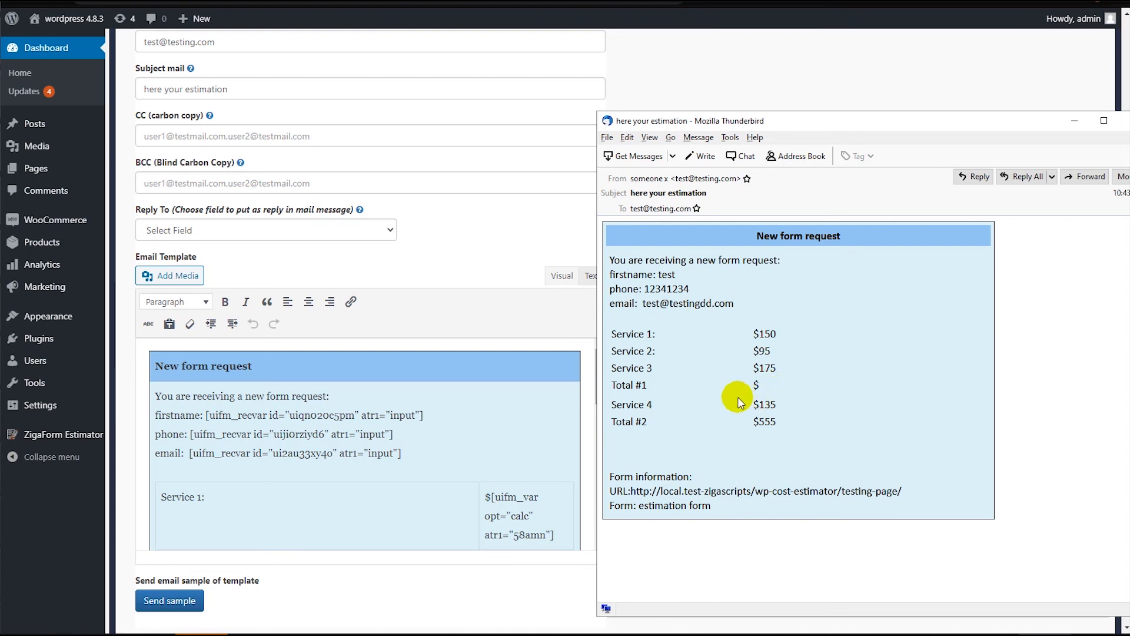
{"action": "left_click", "coordinate": [1124, 125]}
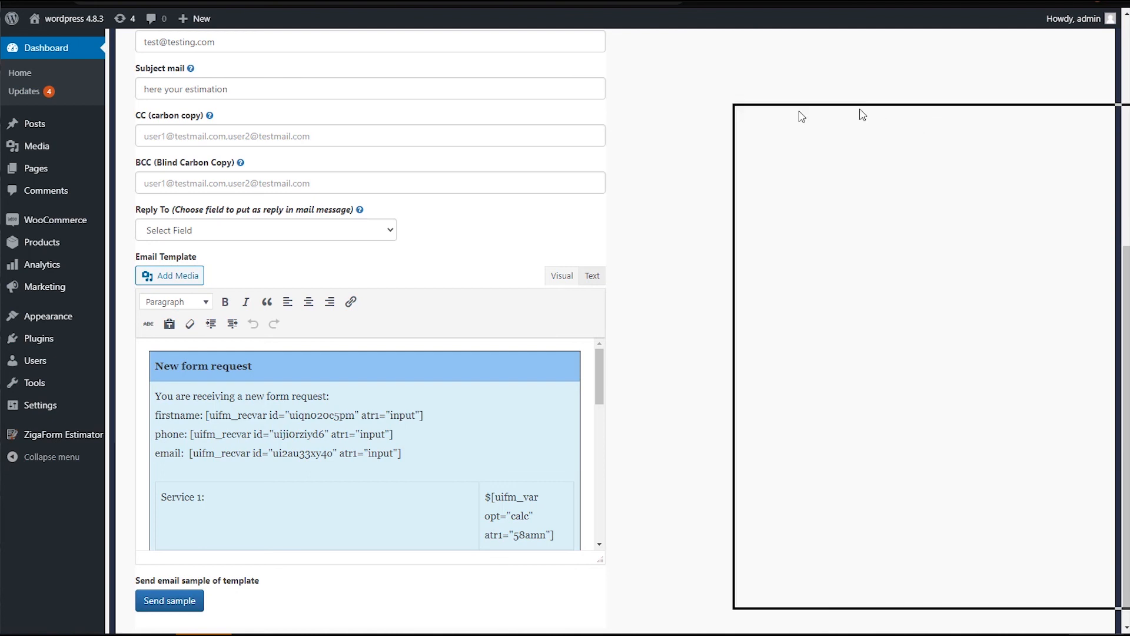
Examine the message text of the other received email and close it.
{"action": "left_click_drag", "start_coordinate": [623, 202], "coordinate": [352, 203]}
{"action": "left_click", "coordinate": [521, 209]}
{"action": "left_click_drag", "start_coordinate": [576, 203], "coordinate": [357, 203]}
{"action": "left_click", "coordinate": [413, 201]}
{"action": "left_click", "coordinate": [873, 72]}
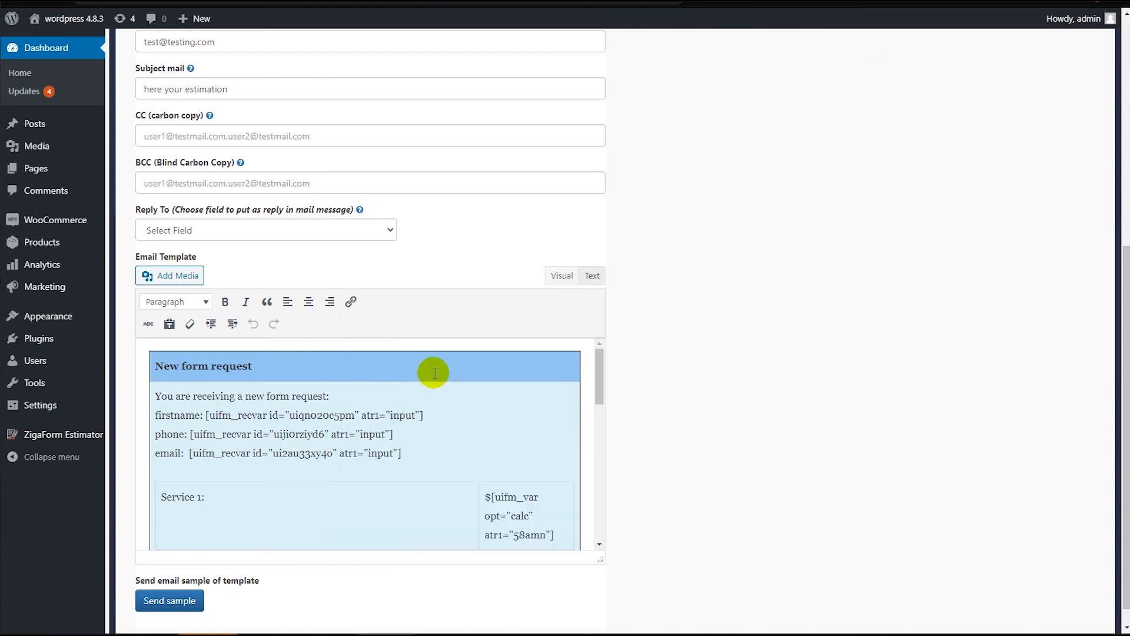
Replace zgfm_fvar with uifm_var in the Total #1 code of the admin email template and save the form.
{"action": "scroll", "coordinate": [457, 391], "scroll_direction": "down", "scroll_amount": 5}
{"action": "scroll", "coordinate": [525, 447], "scroll_direction": "down", "scroll_amount": 1}
{"action": "scroll", "coordinate": [529, 448], "scroll_direction": "up", "scroll_amount": 1}
{"action": "left_click", "coordinate": [525, 451]}
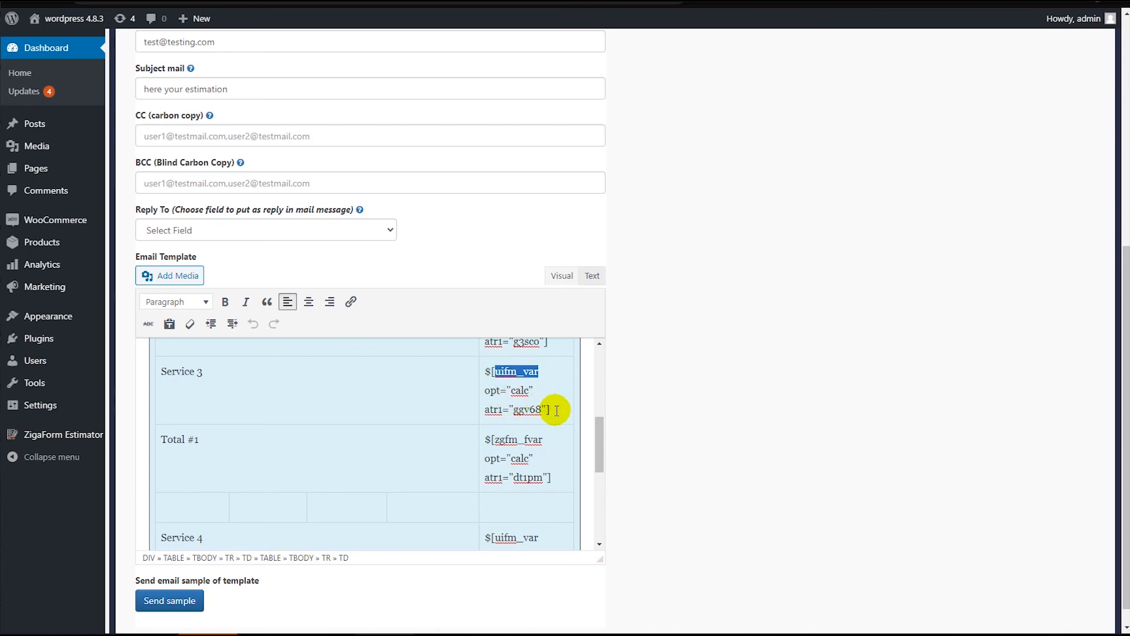
{"action": "left_click", "coordinate": [544, 444]}
{"action": "left_click_drag", "start_coordinate": [497, 443], "coordinate": [493, 443]}
{"action": "type", "text": "uifm_var"}
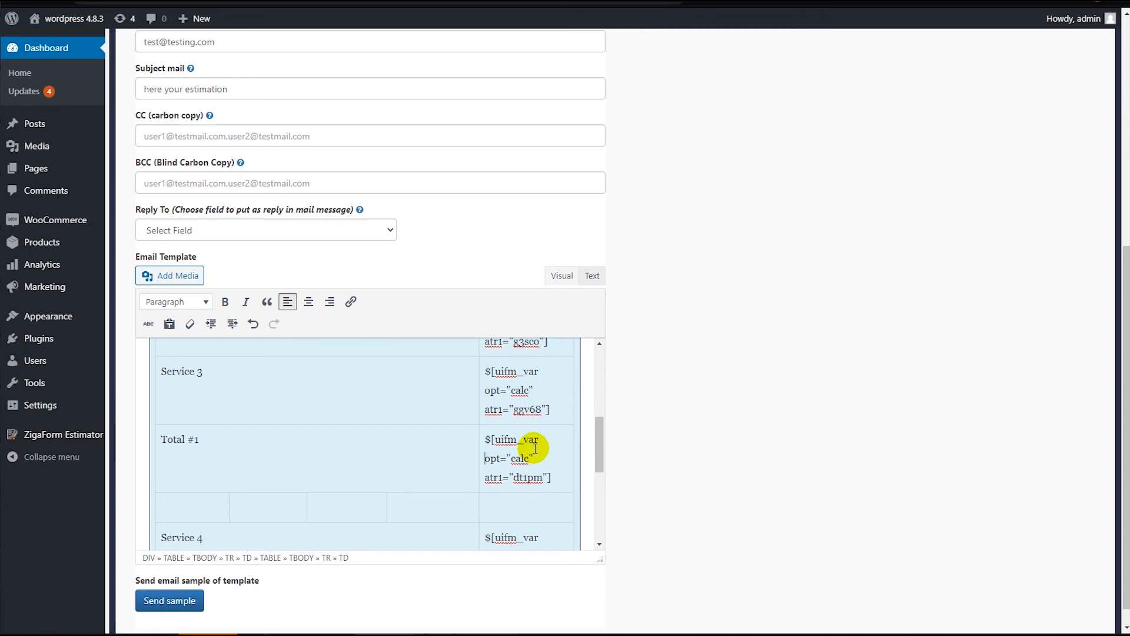
{"action": "scroll", "coordinate": [654, 294], "scroll_direction": "up", "scroll_amount": 5}
{"action": "scroll", "coordinate": [661, 301], "scroll_direction": "down", "scroll_amount": 1}
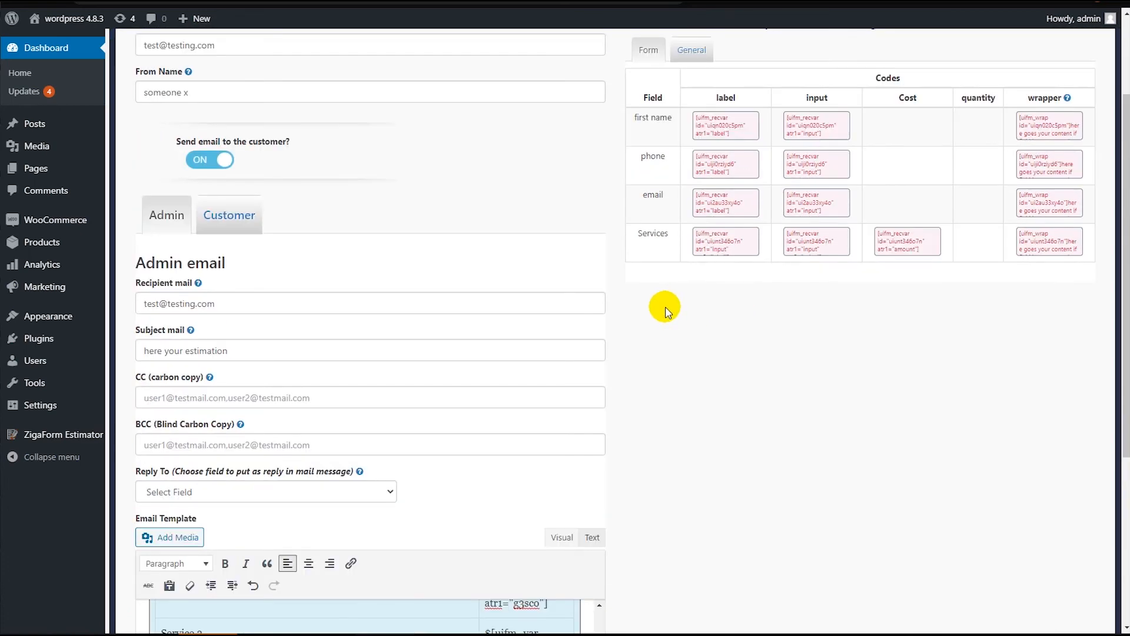
{"action": "scroll", "coordinate": [661, 306], "scroll_direction": "up", "scroll_amount": 3}
{"action": "left_click", "coordinate": [1079, 98]}
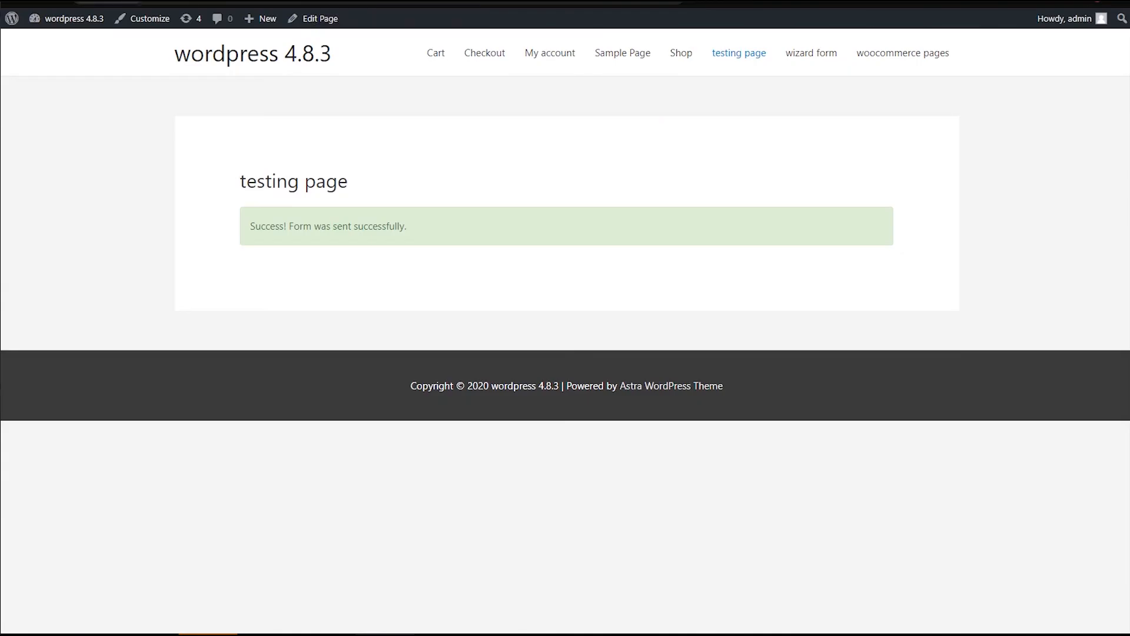
Reload the testing page, select all four services in the estimation form and check the summary amounts.
{"action": "key", "text": "F5"}
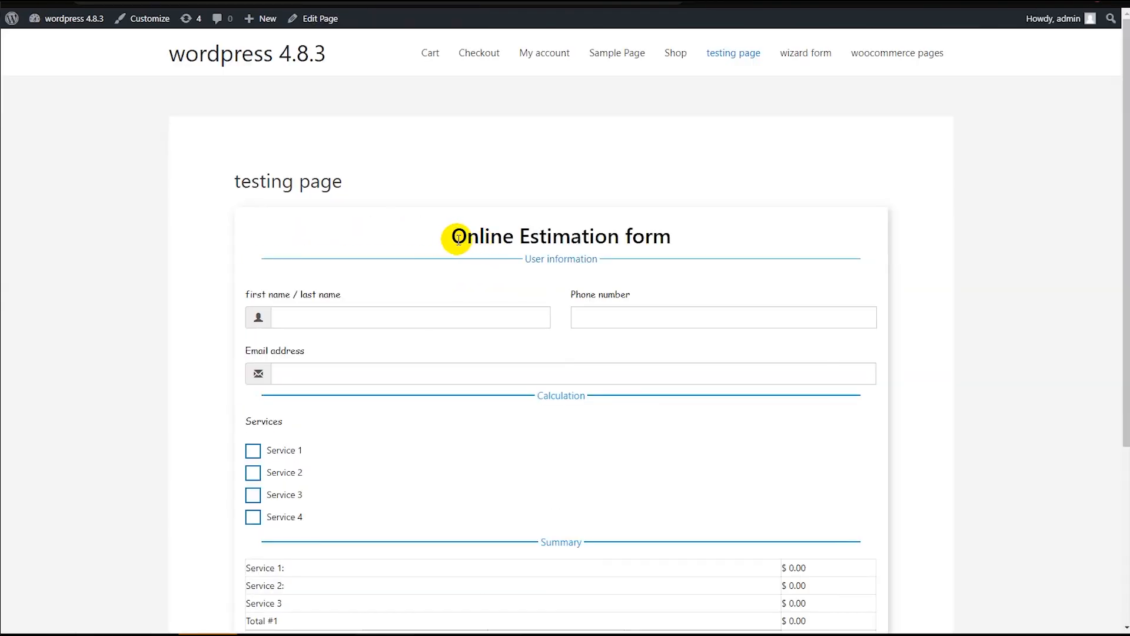
{"action": "scroll", "coordinate": [456, 237], "scroll_direction": "down", "scroll_amount": 2}
{"action": "left_click", "coordinate": [253, 388]}
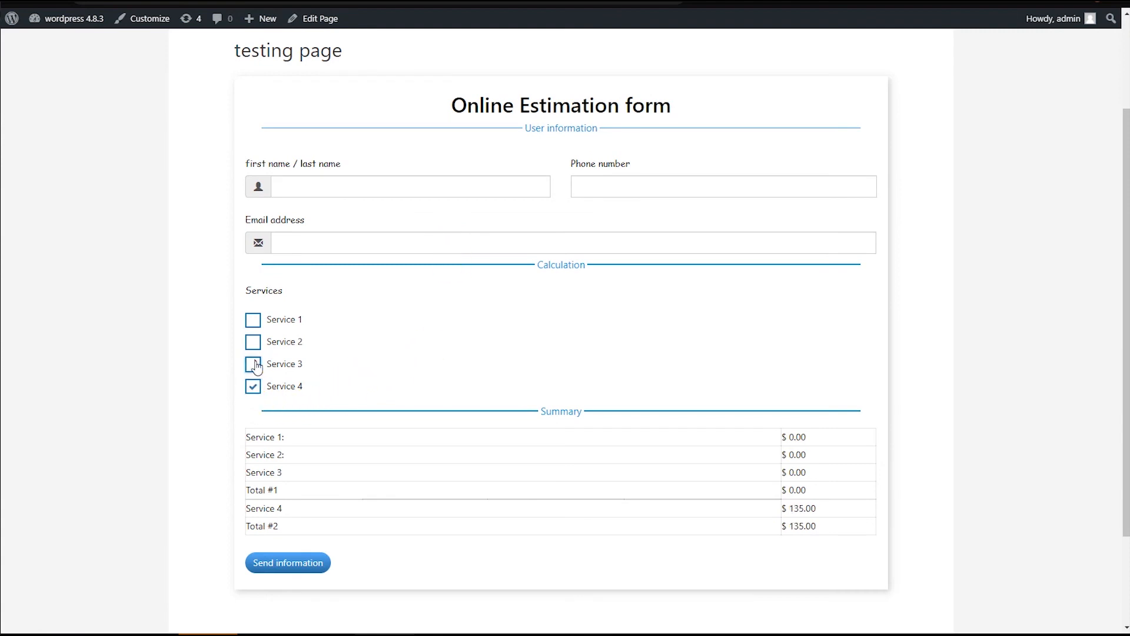
{"action": "scroll", "coordinate": [433, 388], "scroll_direction": "down", "scroll_amount": 2}
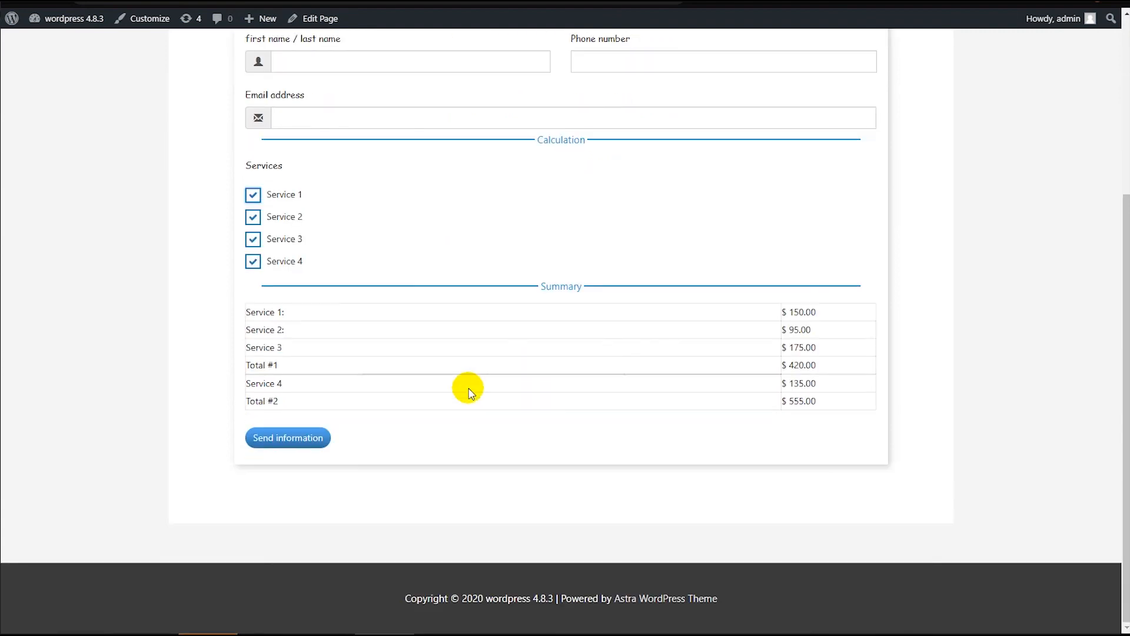
{"action": "left_click_drag", "start_coordinate": [789, 311], "coordinate": [820, 402]}
{"action": "scroll", "coordinate": [812, 399], "scroll_direction": "up", "scroll_amount": 2}
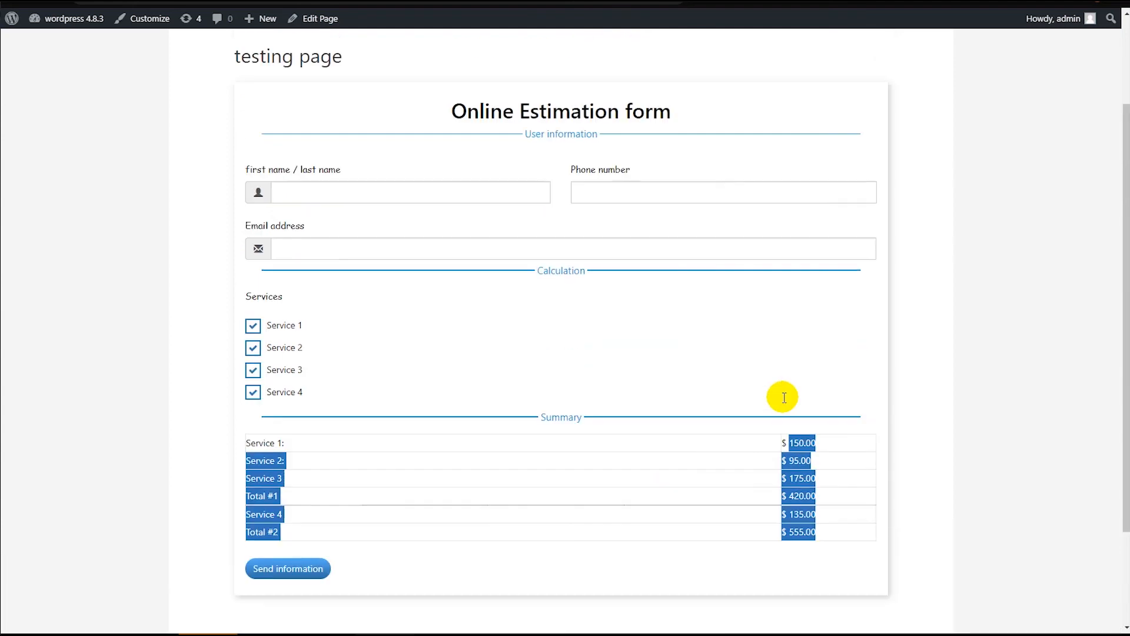
Enter test as the first name / last name, fill in the phone number and email address, and send the form information.
{"action": "left_click", "coordinate": [315, 203]}
{"action": "type", "text": "test"}
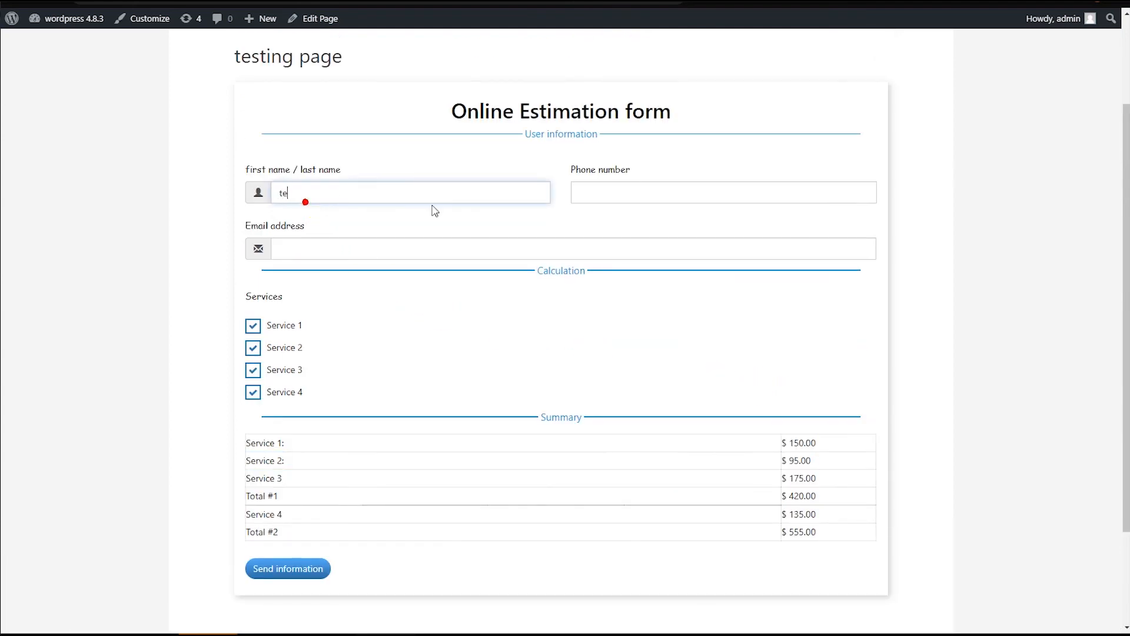
{"action": "left_click", "coordinate": [604, 195]}
{"action": "type", "text": "12341234"}
{"action": "left_click", "coordinate": [358, 252]}
{"action": "type", "text": "test@testindd.com"}
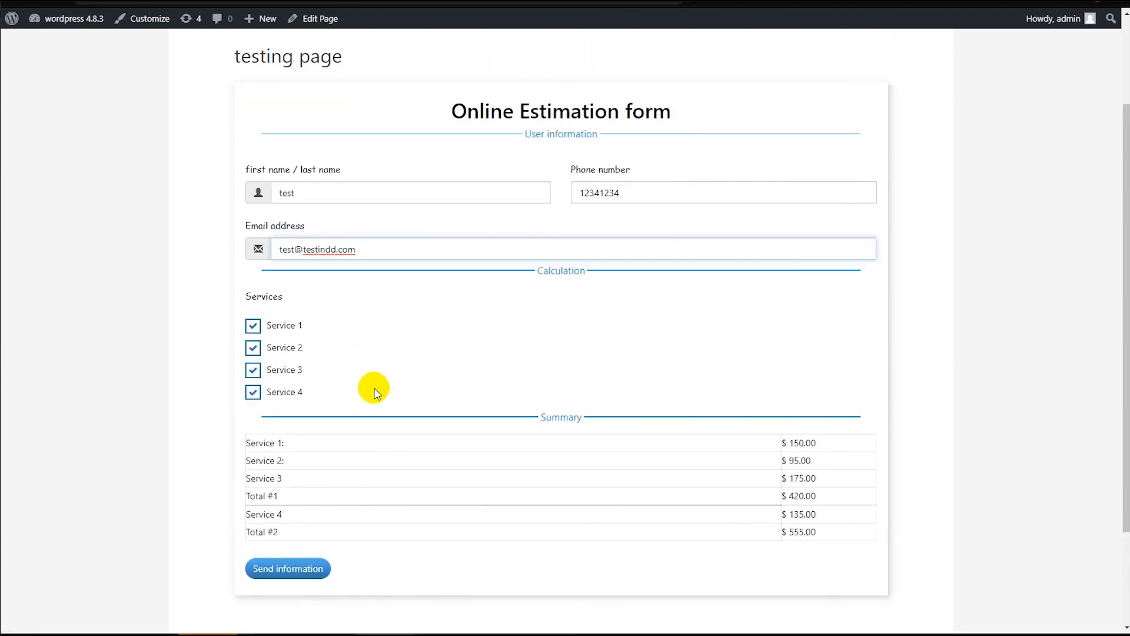
{"action": "left_click", "coordinate": [286, 566]}
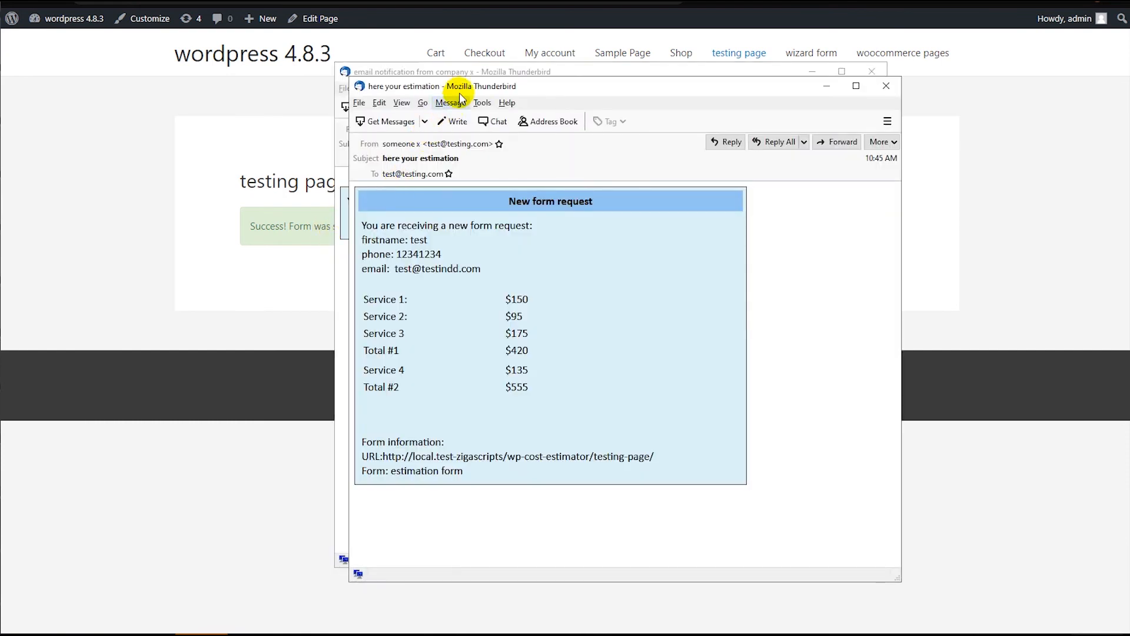
Move both received email windows off the page and examine the form's submission message on the testing page.
{"action": "left_click_drag", "start_coordinate": [465, 86], "coordinate": [1129, 82]}
{"action": "left_click_drag", "start_coordinate": [680, 73], "coordinate": [1129, 72]}
{"action": "left_click_drag", "start_coordinate": [500, 227], "coordinate": [263, 228]}
{"action": "left_click", "coordinate": [450, 226]}
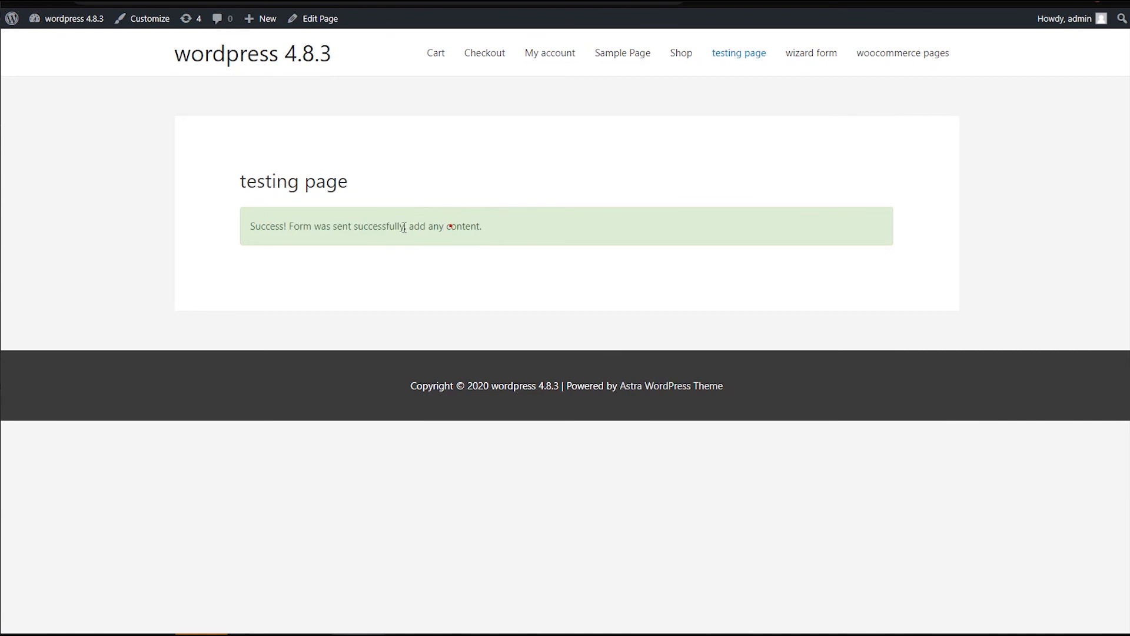
{"action": "left_click_drag", "start_coordinate": [414, 226], "coordinate": [302, 225]}
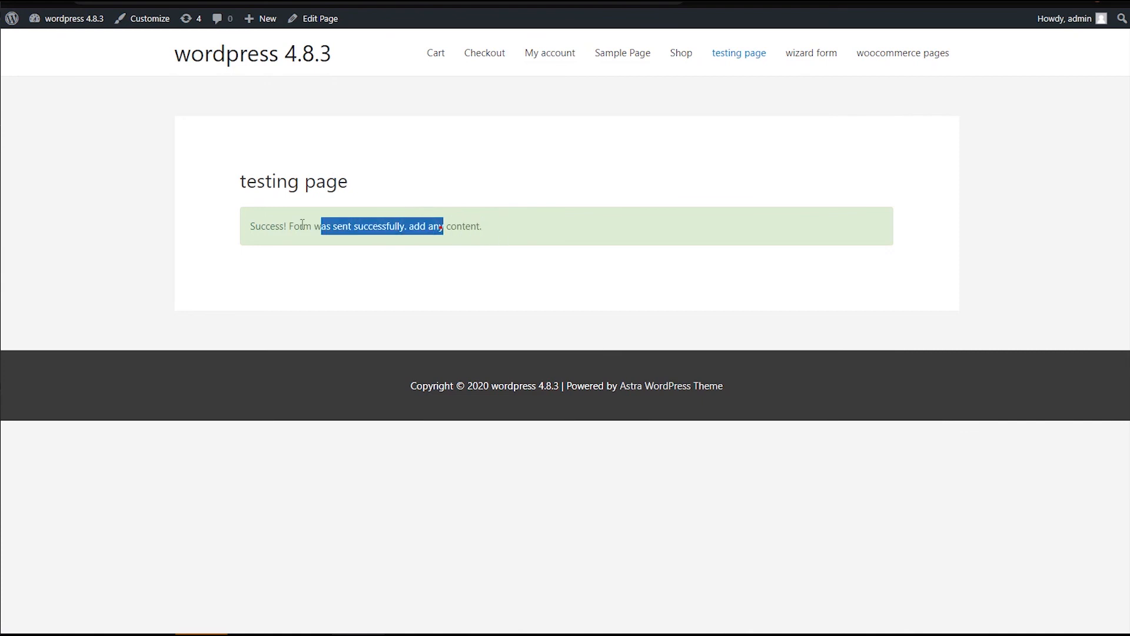
{"action": "left_click", "coordinate": [554, 242]}
Bring the "here your estimation" email back into view, check its contact details, service amounts and totals, and close it.
{"action": "left_click_drag", "start_coordinate": [1129, 200], "coordinate": [535, 108]}
{"action": "left_click", "coordinate": [547, 305]}
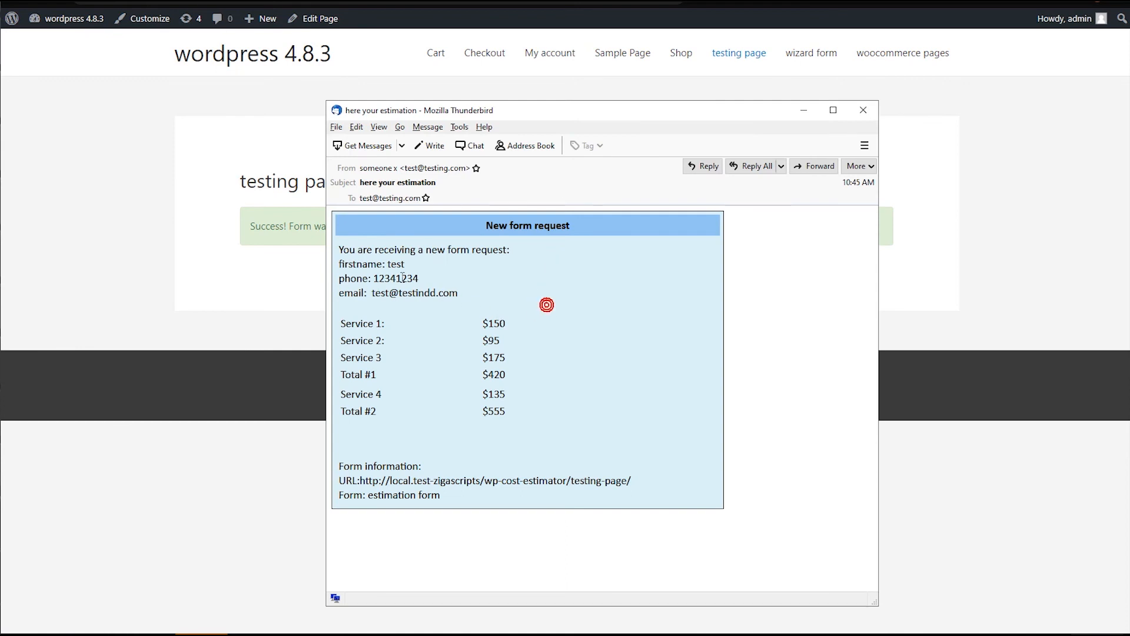
{"action": "left_click_drag", "start_coordinate": [339, 247], "coordinate": [483, 342]}
{"action": "left_click", "coordinate": [402, 278]}
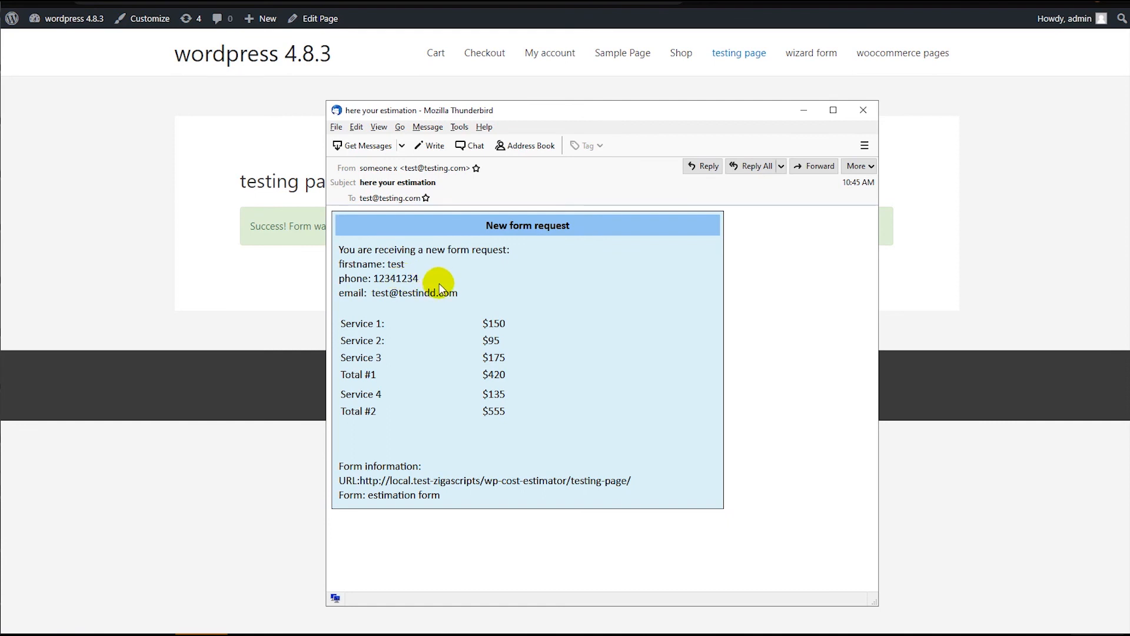
{"action": "left_click_drag", "start_coordinate": [486, 332], "coordinate": [517, 409]}
{"action": "left_click", "coordinate": [508, 399]}
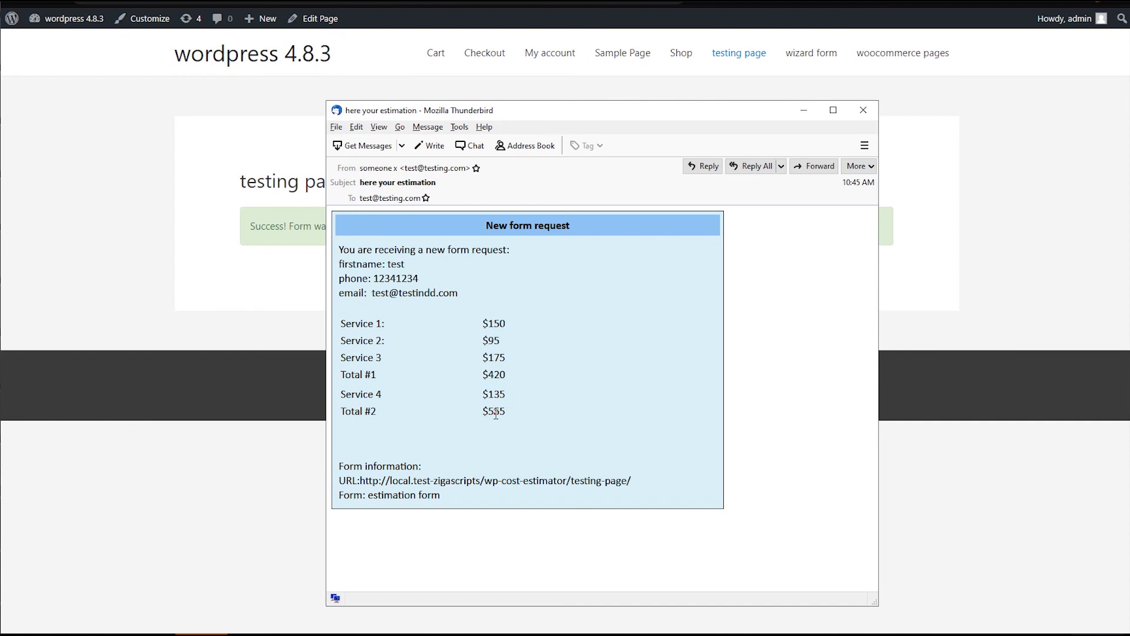
{"action": "left_click_drag", "start_coordinate": [517, 418], "coordinate": [348, 248]}
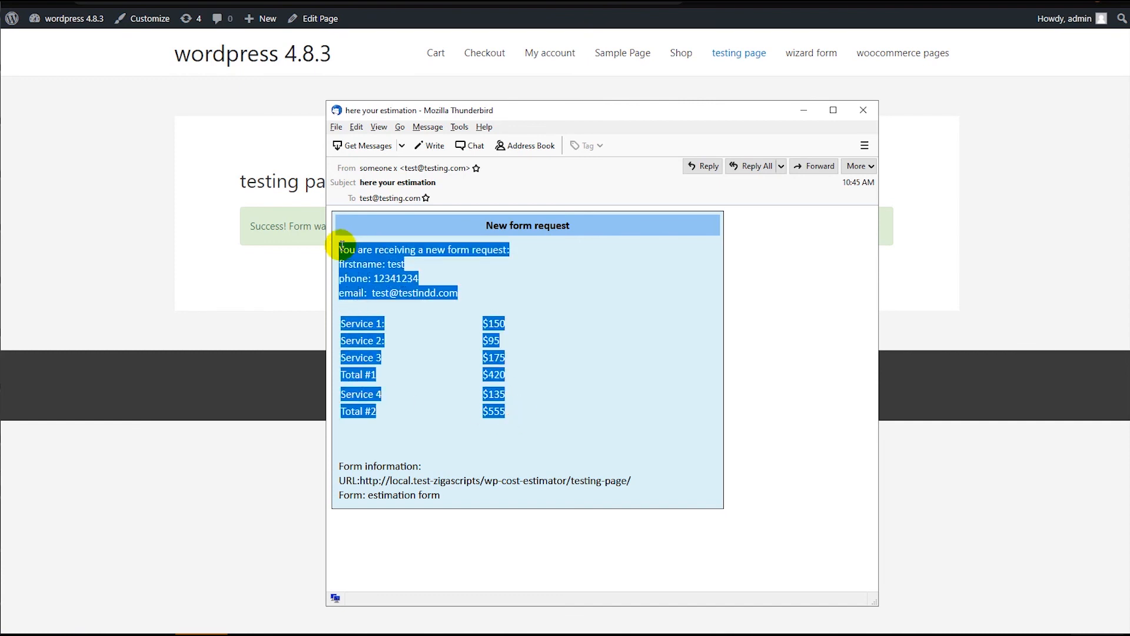
{"action": "left_click", "coordinate": [437, 293]}
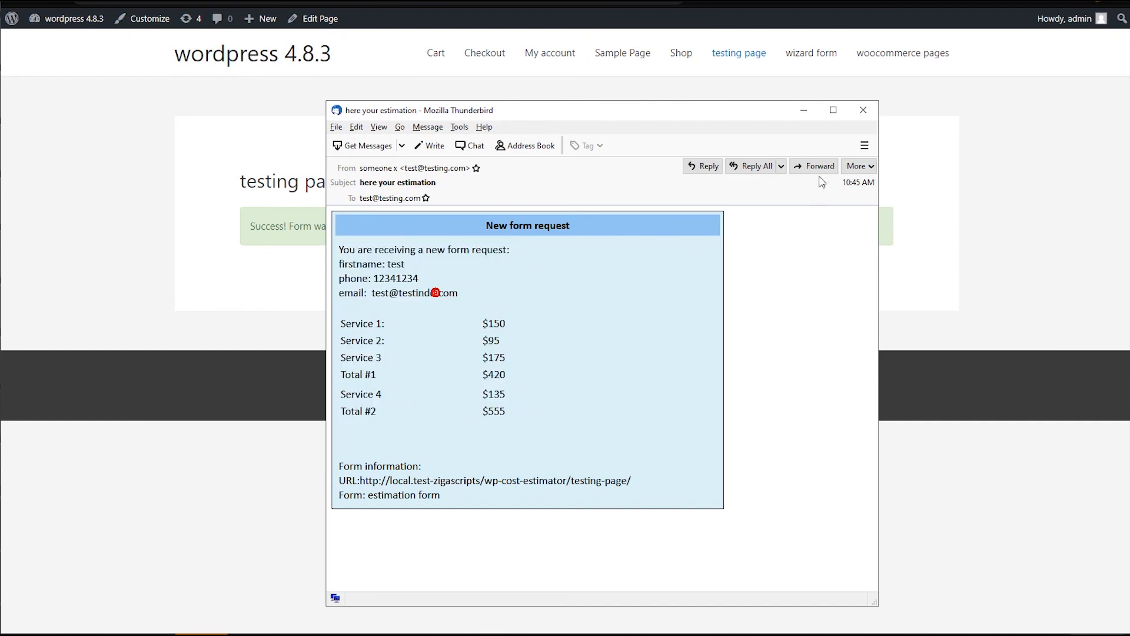
{"action": "left_click", "coordinate": [865, 112]}
Examine the text of the "email notification from company x" email, close it, and review the submission message on the testing page.
{"action": "mouse_move", "coordinate": [1129, 171]}
{"action": "left_mouse_down"}
{"action": "mouse_move", "coordinate": [547, 162]}
{"action": "mouse_move", "coordinate": [441, 130]}
{"action": "left_mouse_up"}
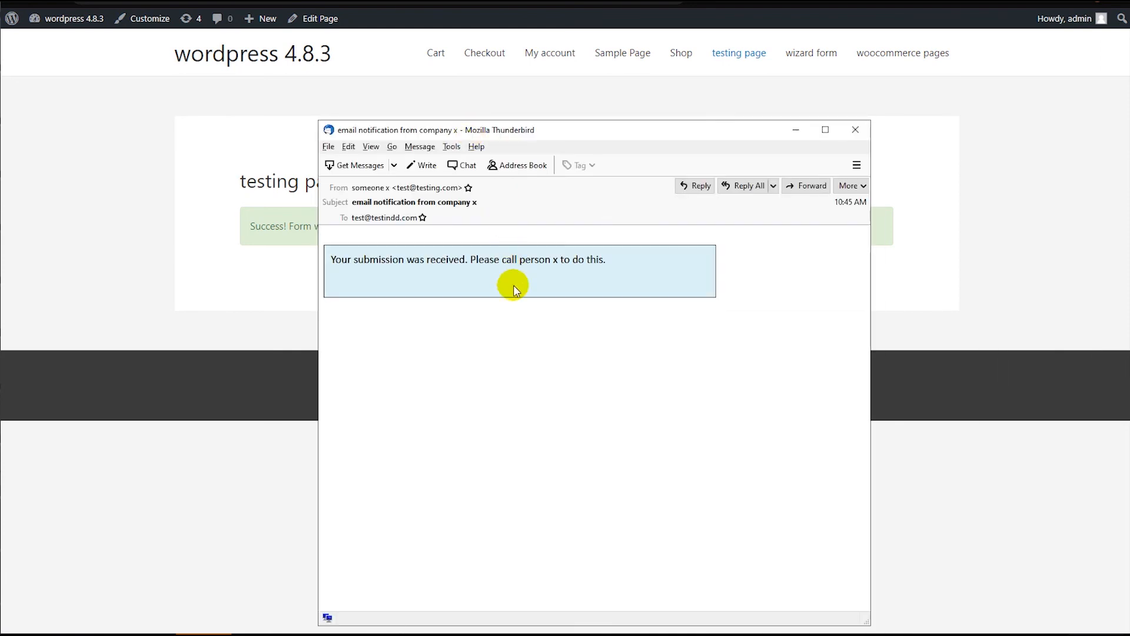
{"action": "left_click", "coordinate": [588, 255]}
{"action": "left_click_drag", "start_coordinate": [619, 262], "coordinate": [334, 262]}
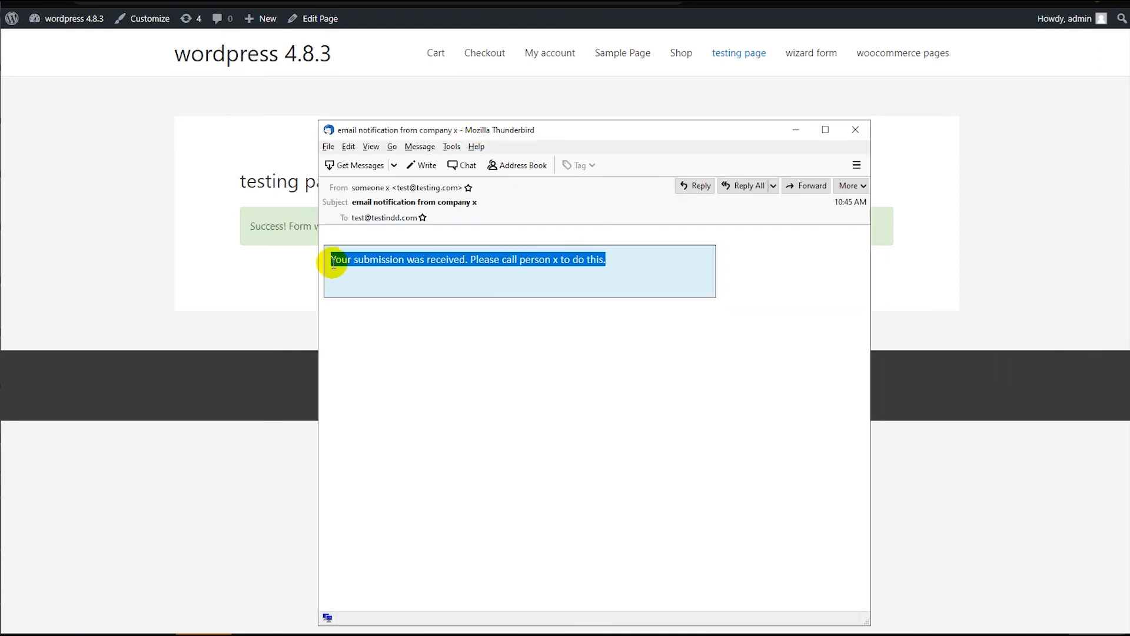
{"action": "left_click", "coordinate": [474, 262]}
{"action": "left_click", "coordinate": [856, 130]}
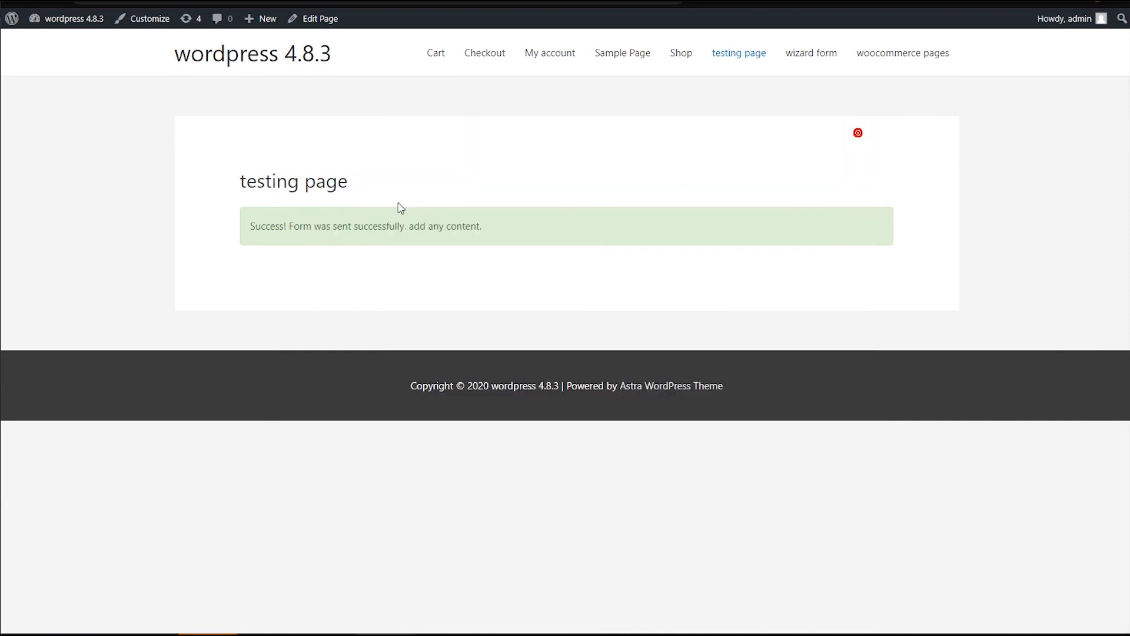
{"action": "left_click_drag", "start_coordinate": [250, 219], "coordinate": [493, 224]}
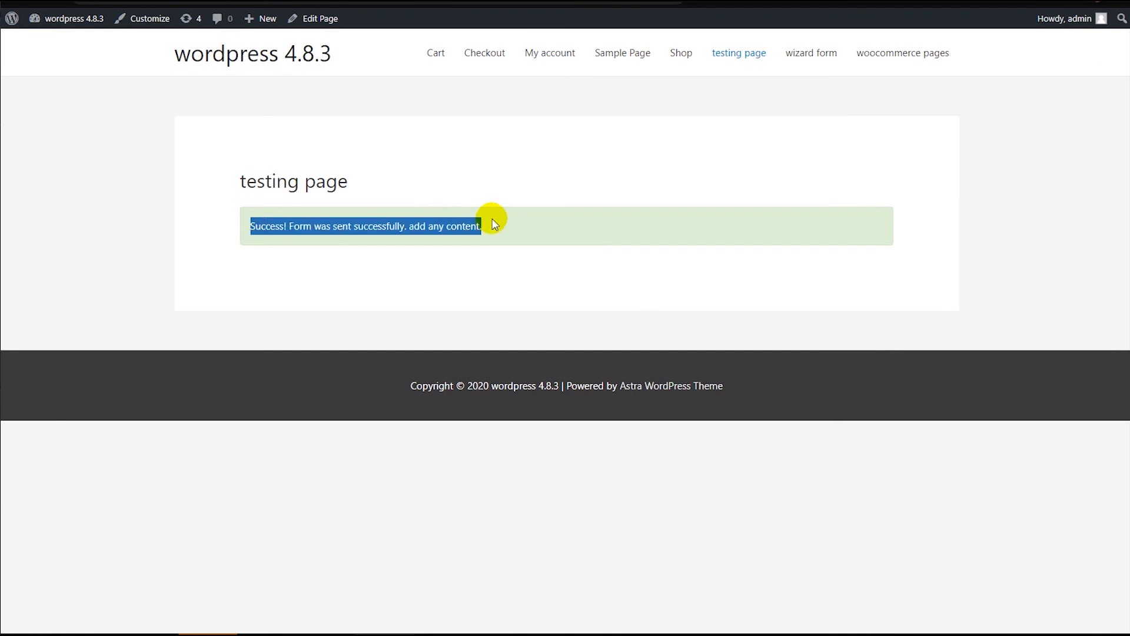